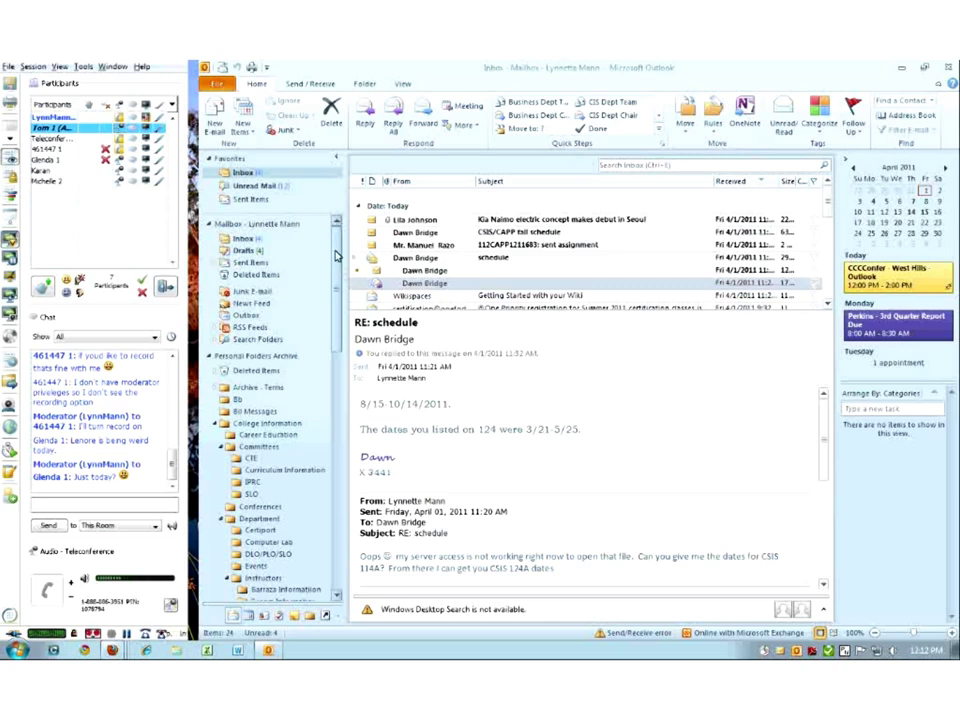
# - Collapse and re-expand the Mailbox and Personal Folders Archive folder trees
pyautogui.click(209, 225)
pyautogui.click(209, 225)
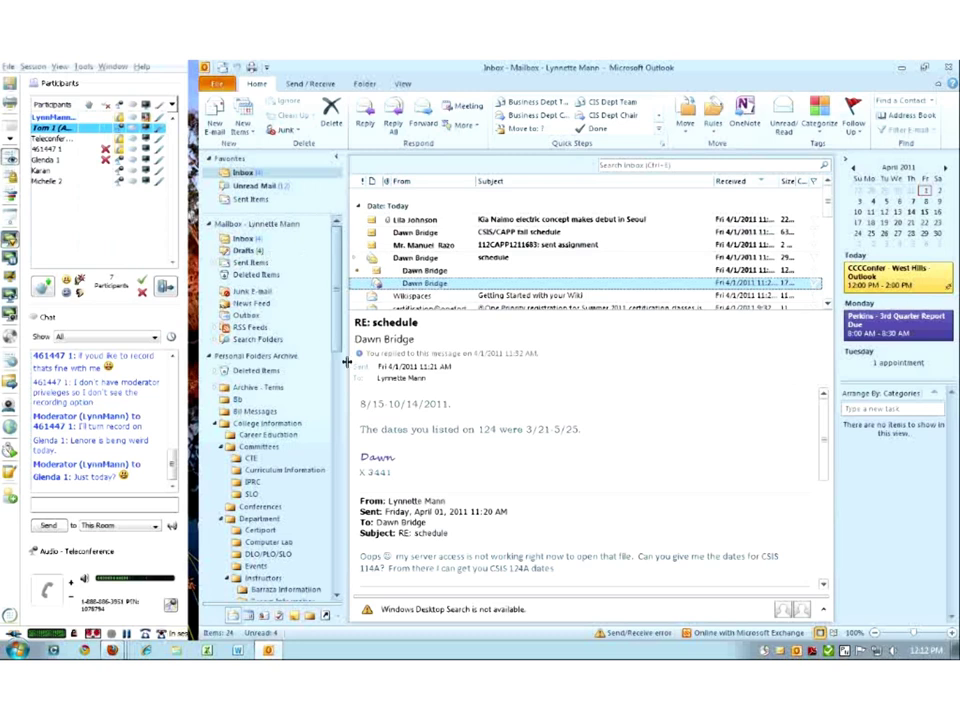
pyautogui.click(211, 358)
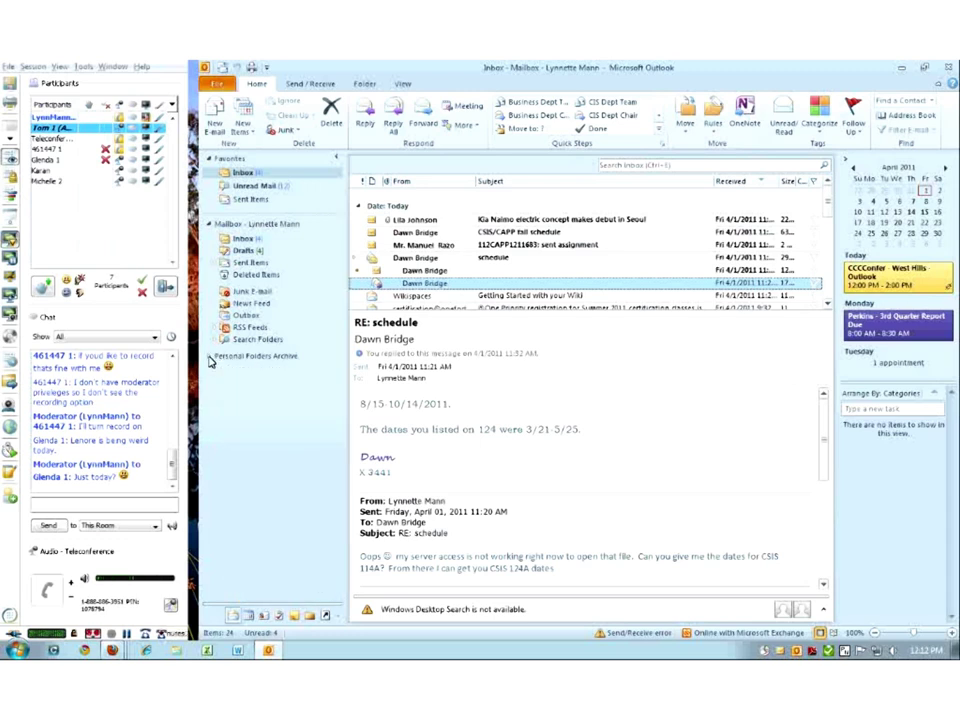
pyautogui.click(211, 358)
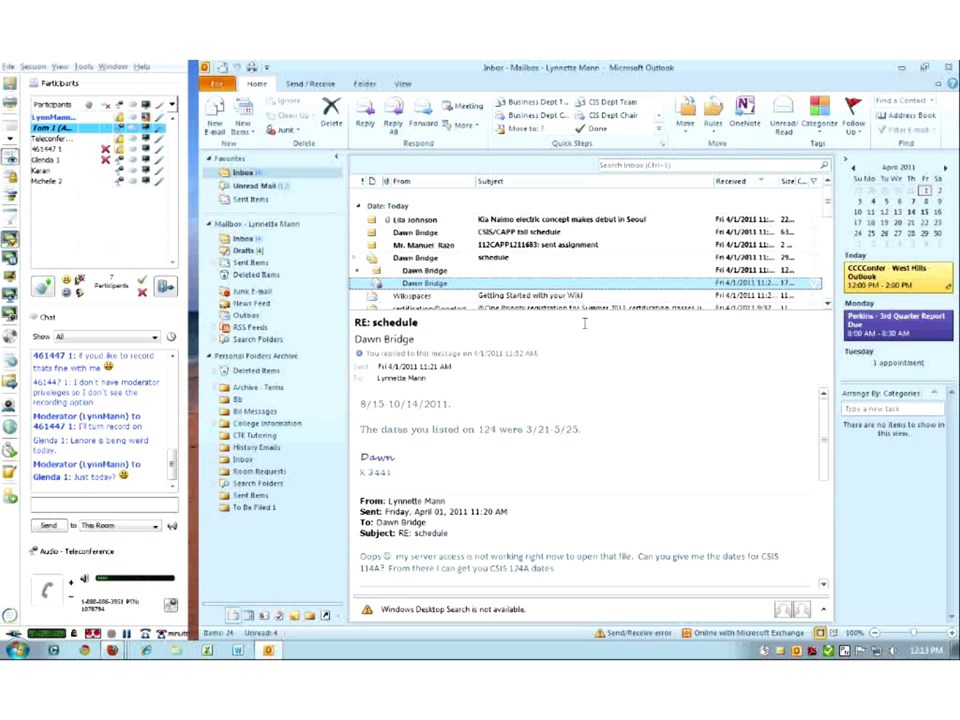
# - Flag the schedule reply and the FW: Career Education message, then delete the Career Education task
pyautogui.click(815, 285)
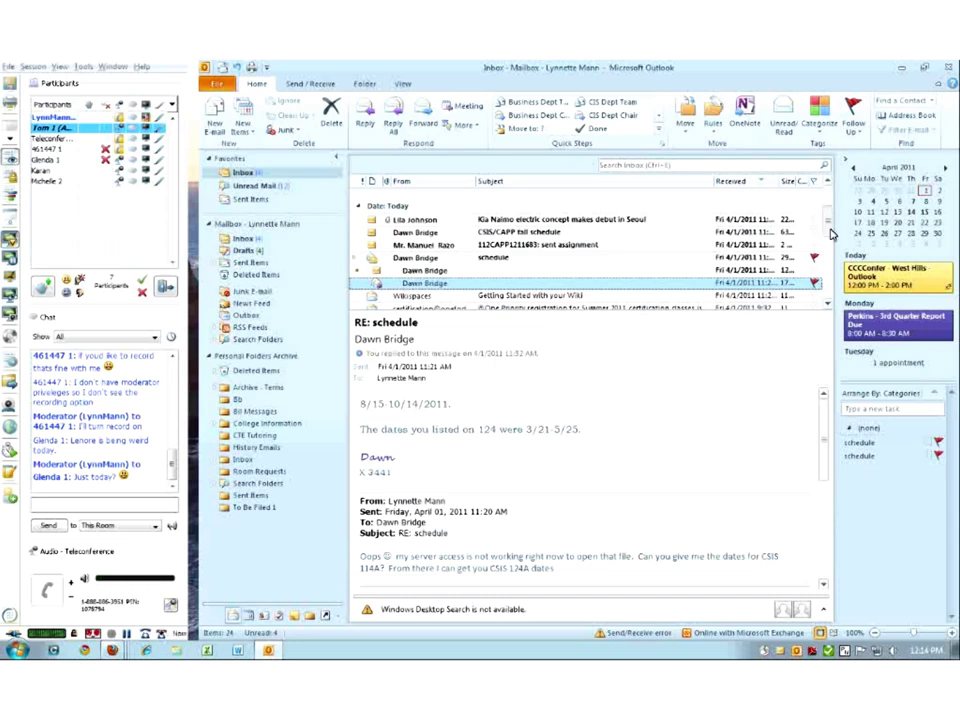
pyautogui.scroll(-2, 834, 236)
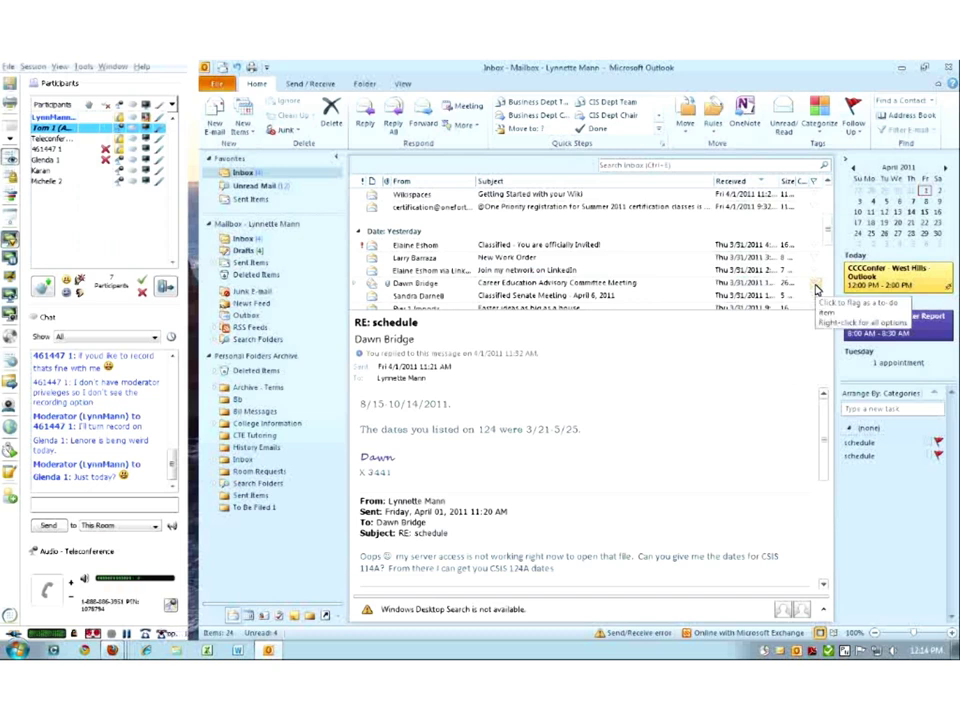
pyautogui.click(816, 286)
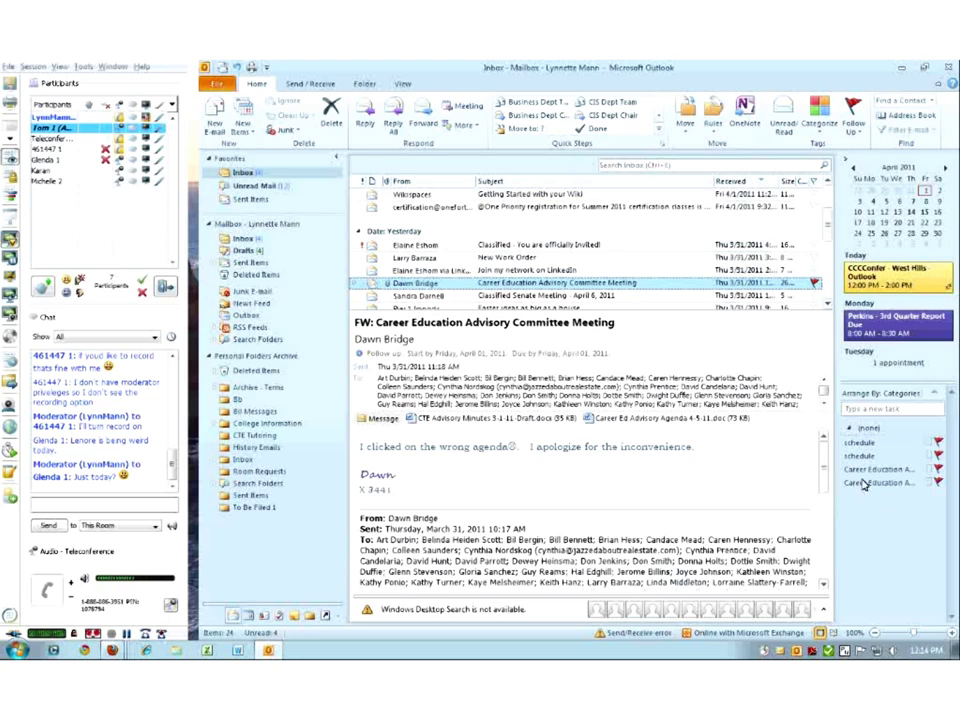
pyautogui.click(862, 484)
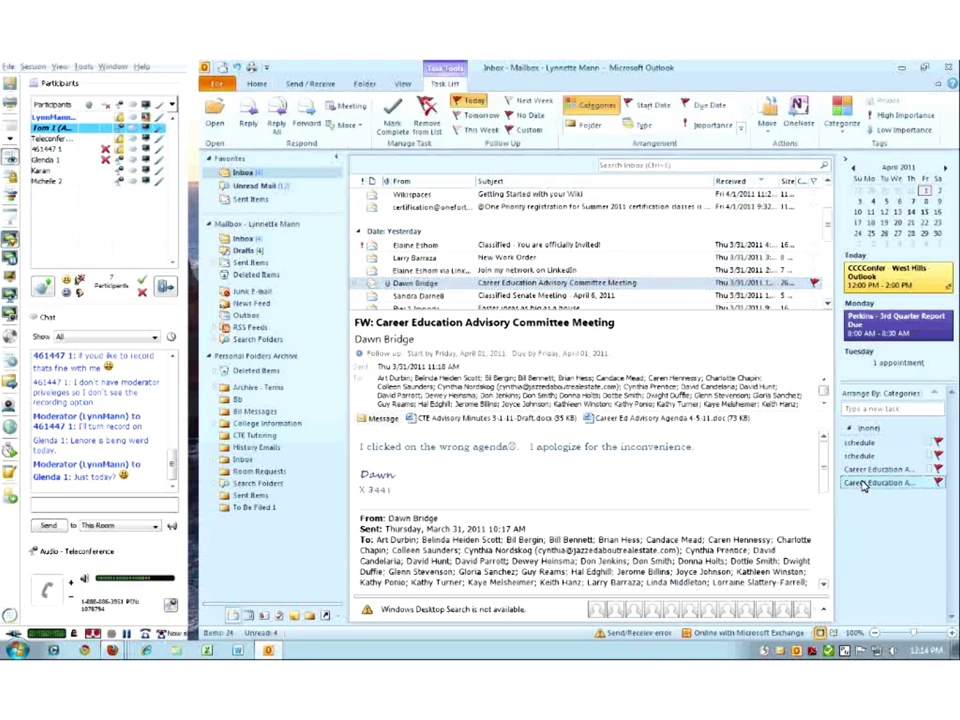
pyautogui.press('Insert')
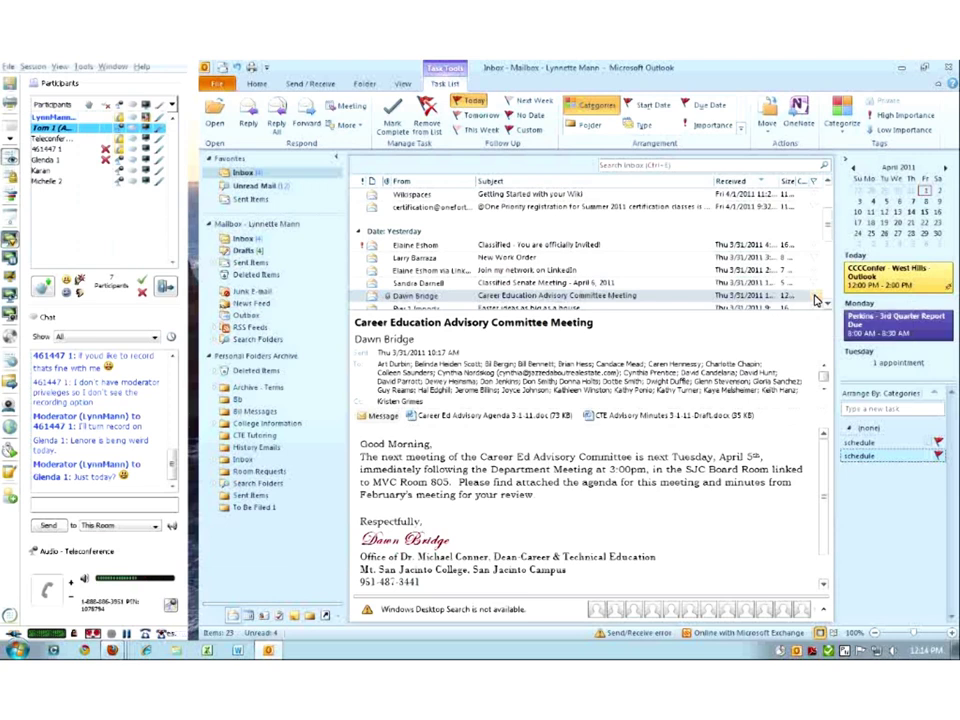
# - Open the Custom follow-up flag settings for the Career Education Advisory Committee Meeting message
pyautogui.rightClick(818, 298)
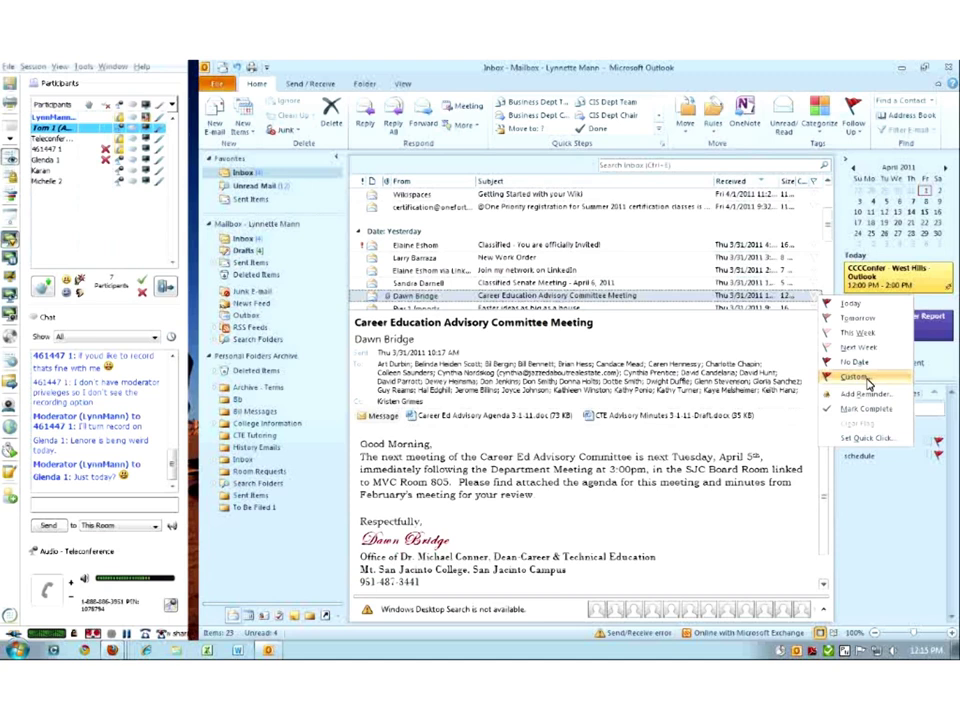
pyautogui.click(869, 384)
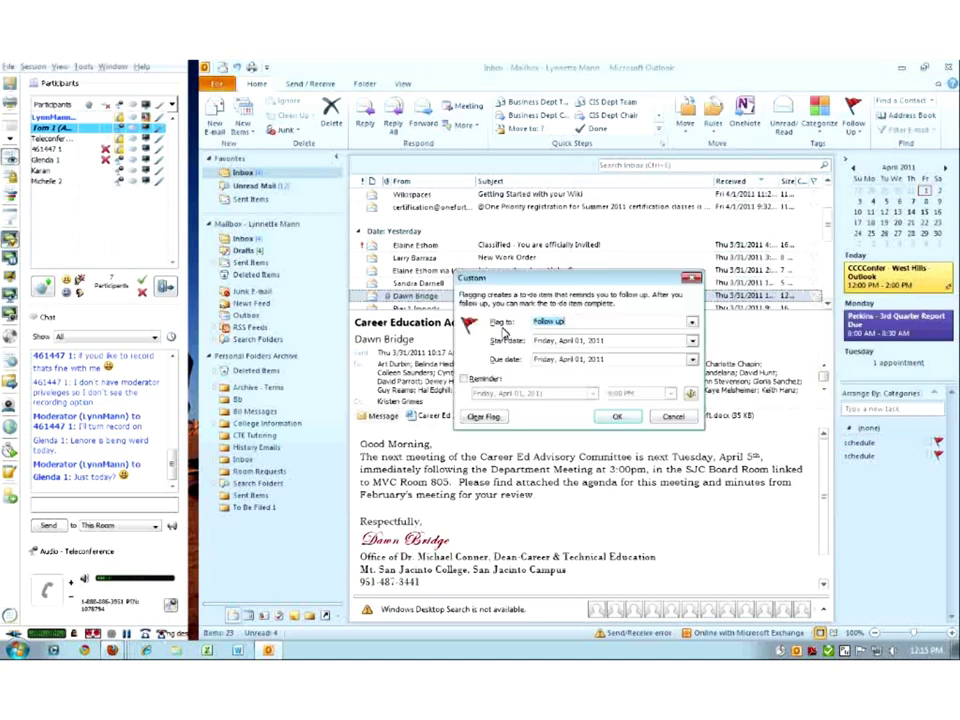
# - Keep the Follow up flag and set its due date to April 15, 2011
pyautogui.click(692, 324)
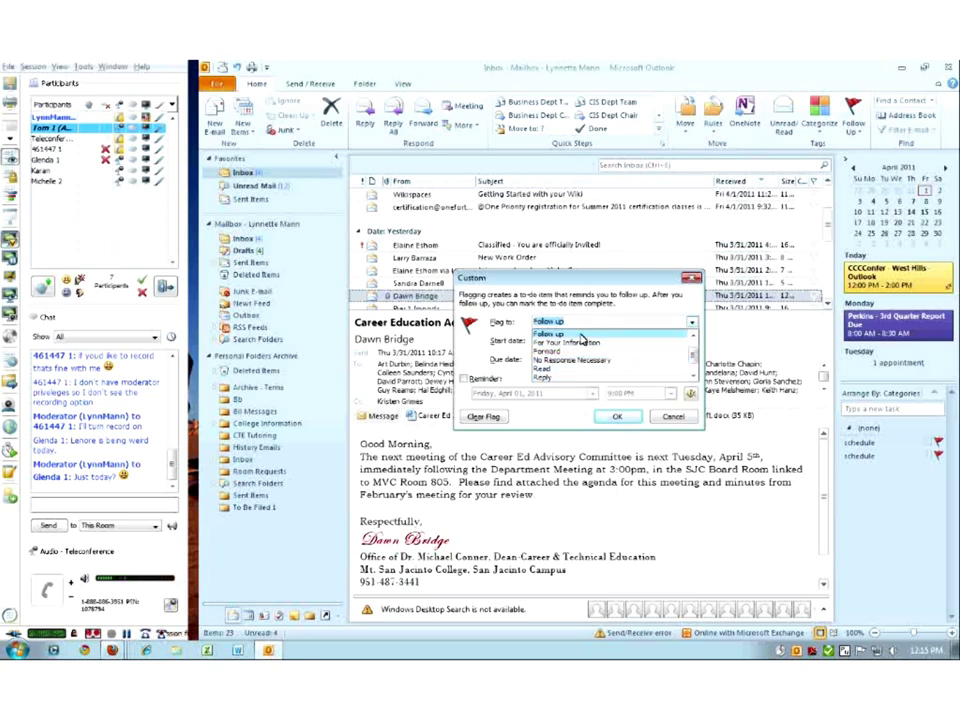
pyautogui.click(576, 333)
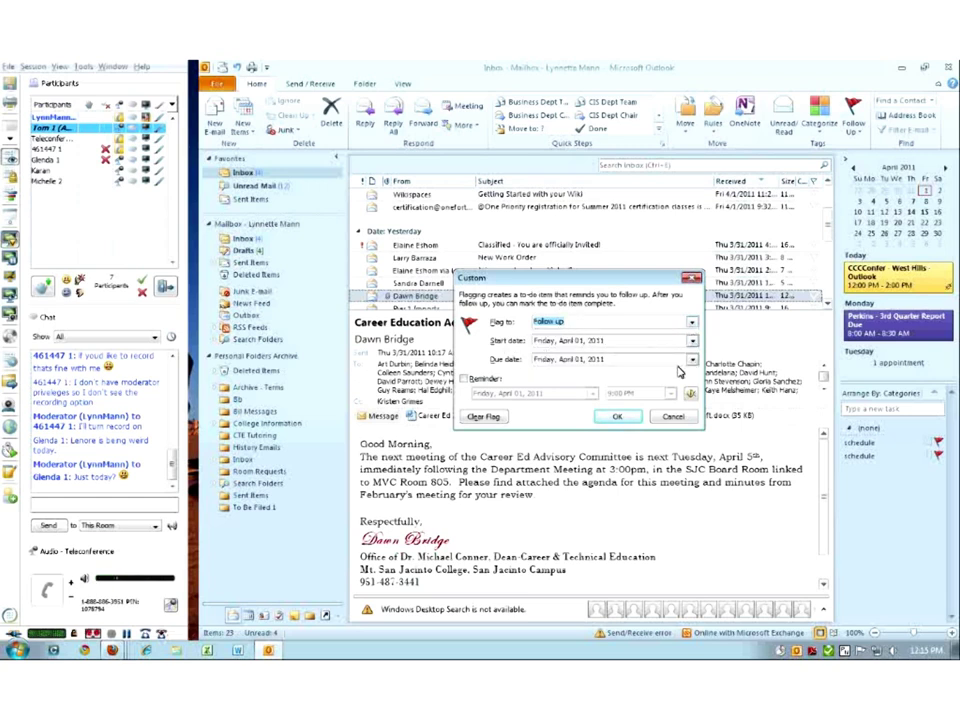
pyautogui.click(692, 359)
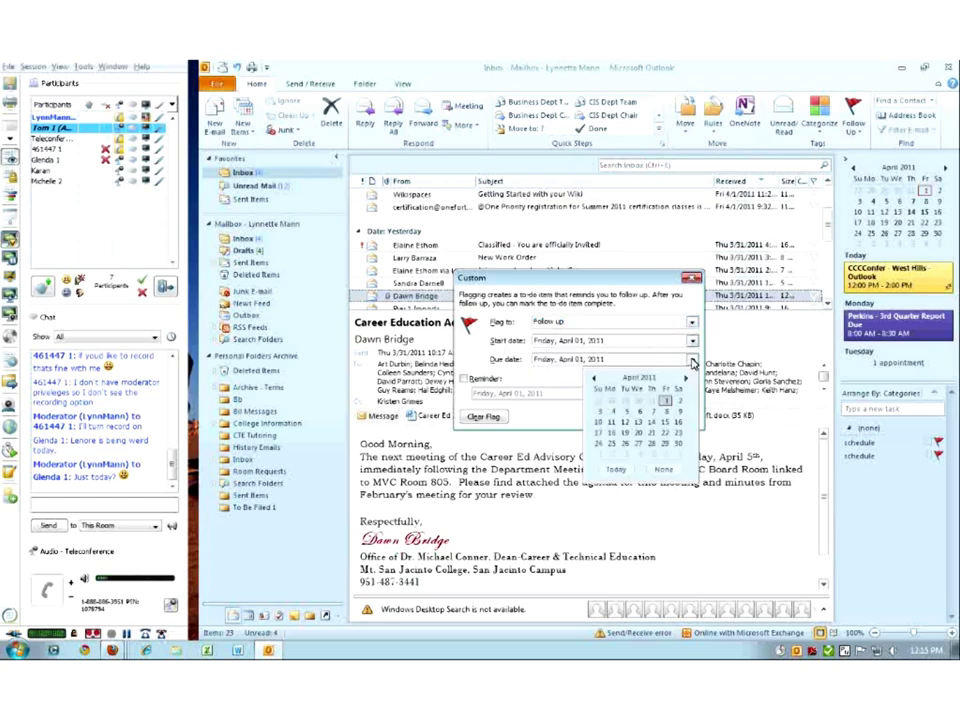
pyautogui.click(665, 422)
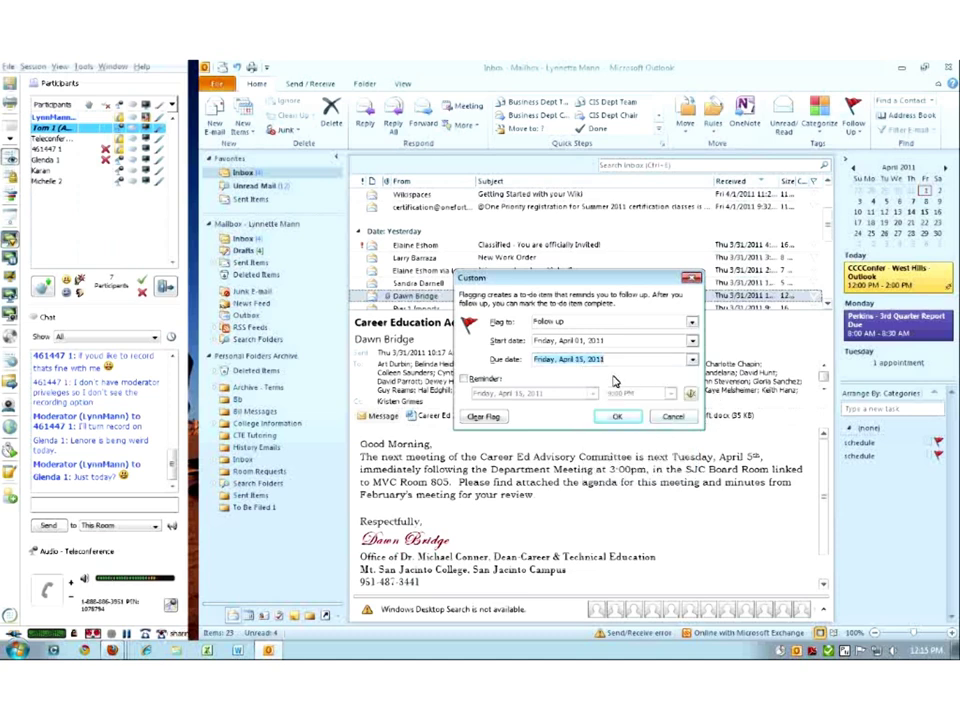
# - Add a reminder for April 14 at 12:00 PM and apply the custom flag
pyautogui.click(464, 380)
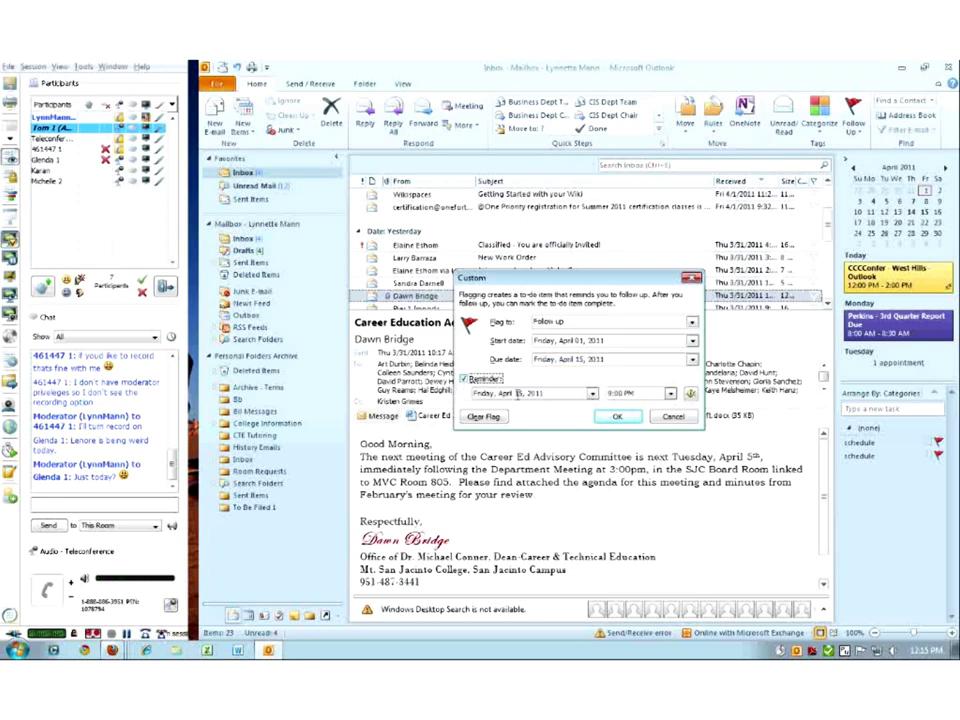
pyautogui.click(592, 394)
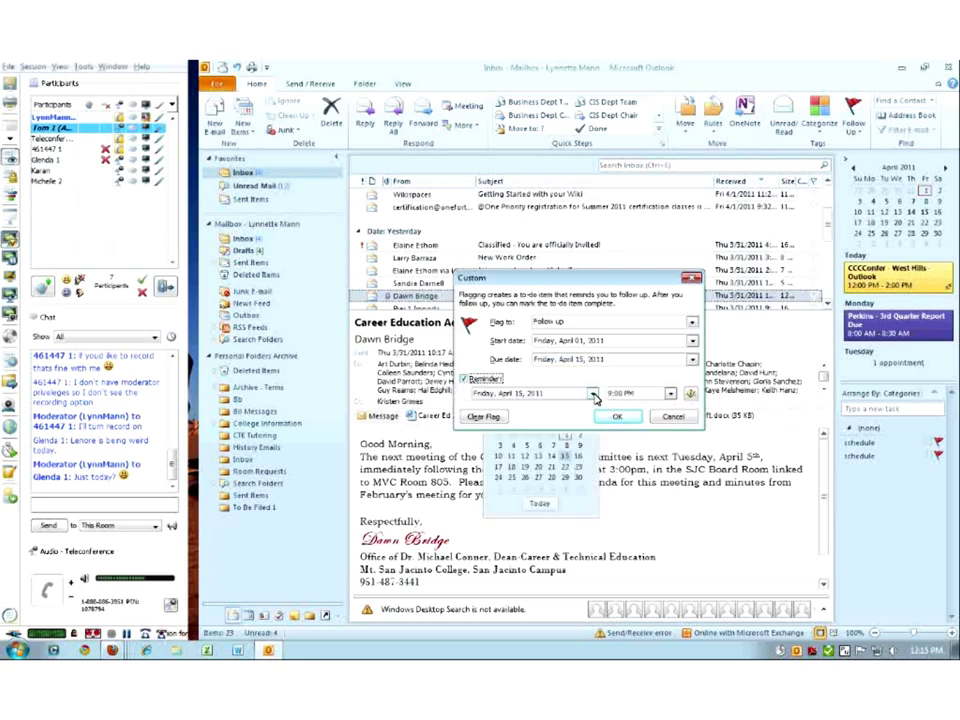
pyautogui.click(551, 456)
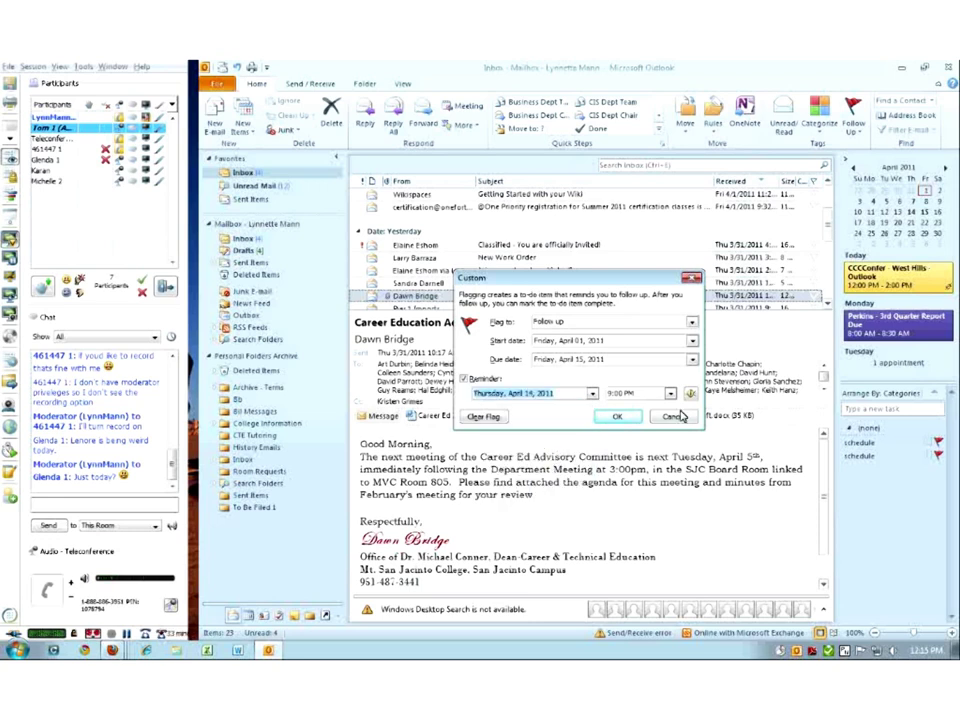
pyautogui.click(670, 394)
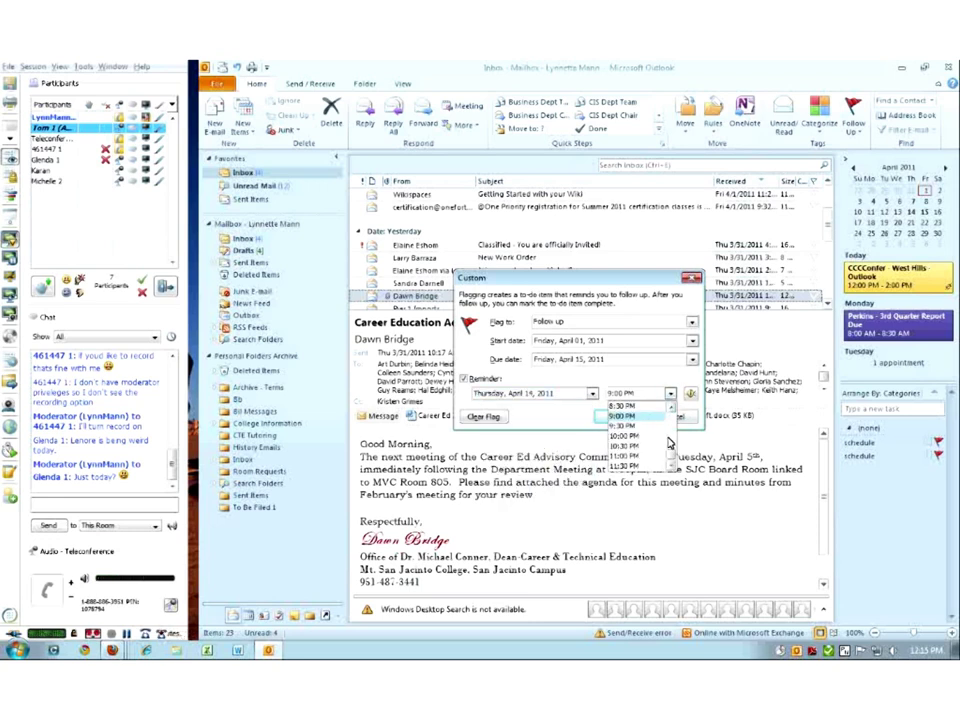
pyautogui.scroll(7, 672, 435)
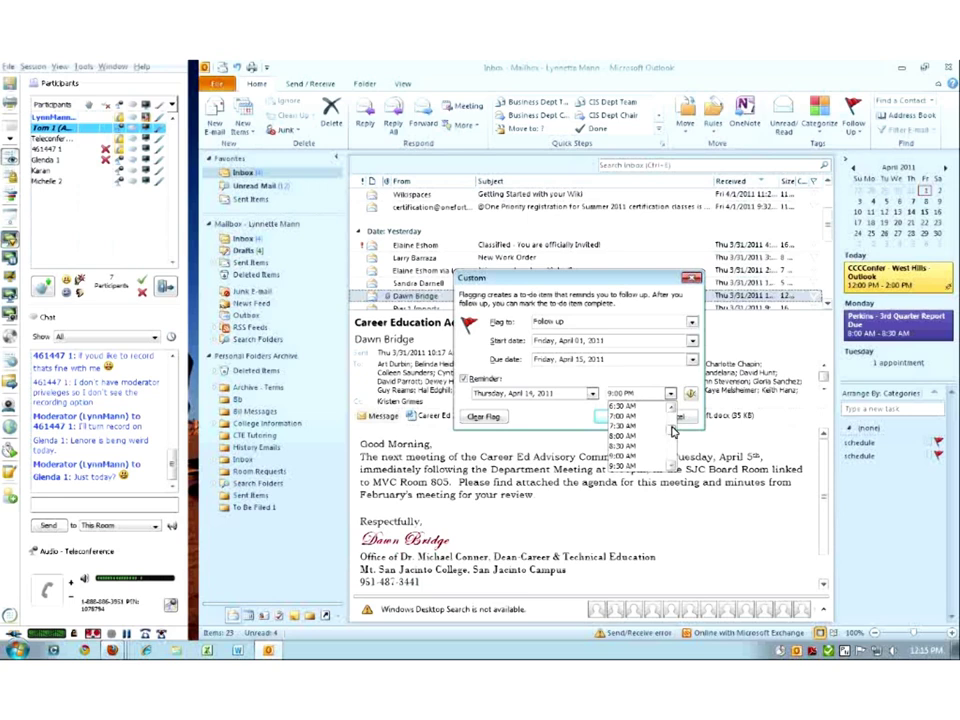
pyautogui.scroll(2, 672, 428)
pyautogui.scroll(2, 672, 424)
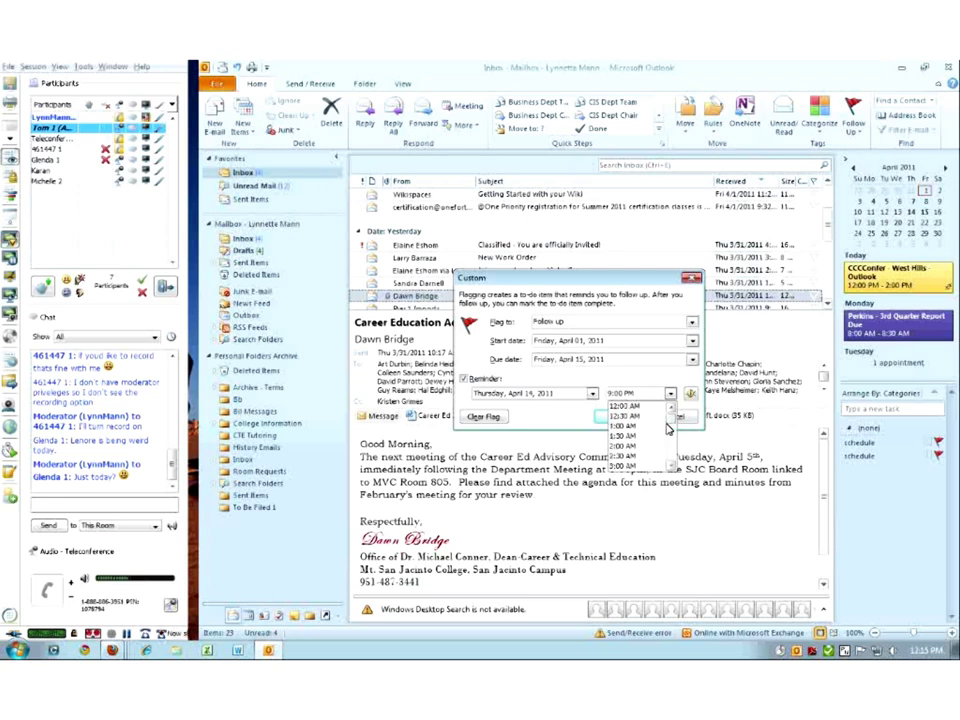
pyautogui.scroll(-5, 675, 456)
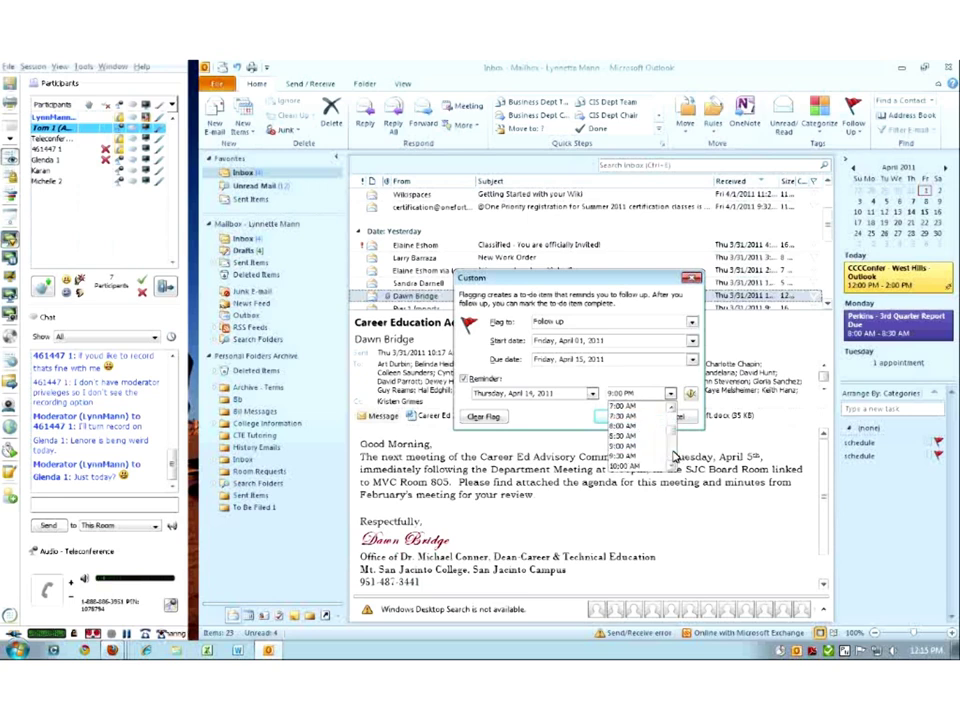
pyautogui.scroll(-2, 672, 450)
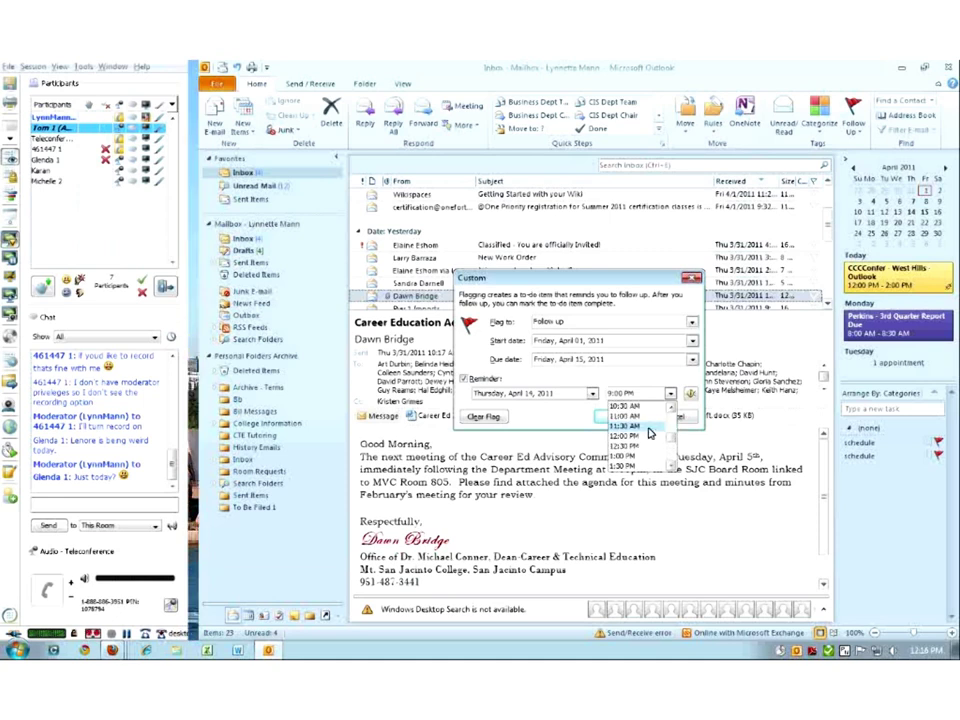
pyautogui.click(668, 428)
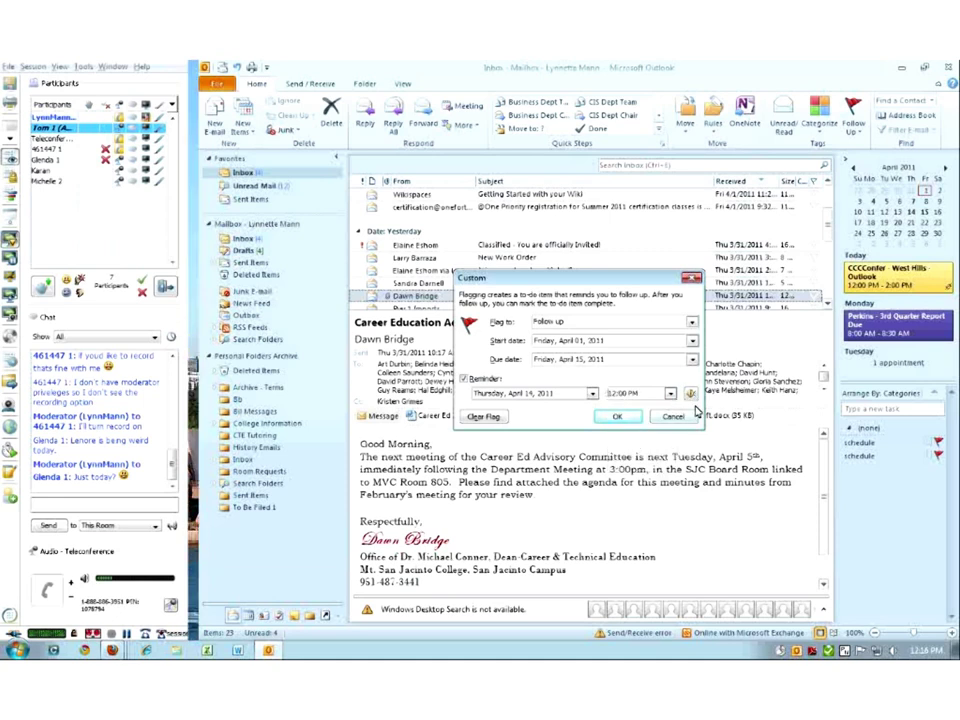
pyautogui.click(617, 418)
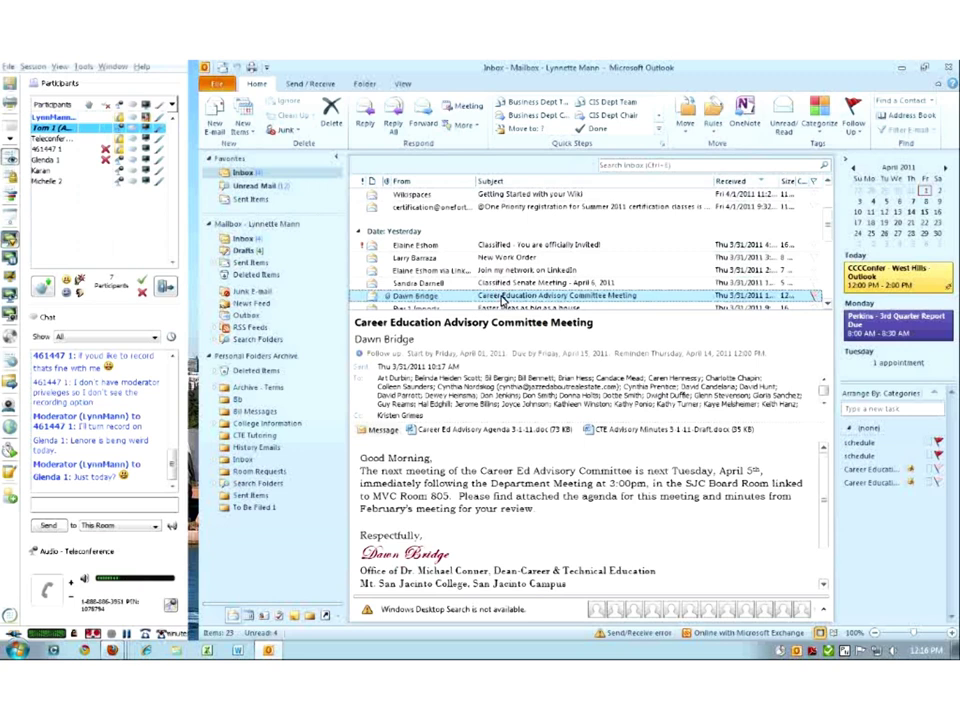
# - Flag the Microsoft IT Academy Newsletter: March 2011 message for Next Week follow-up
pyautogui.scroll(-5, 530, 290)
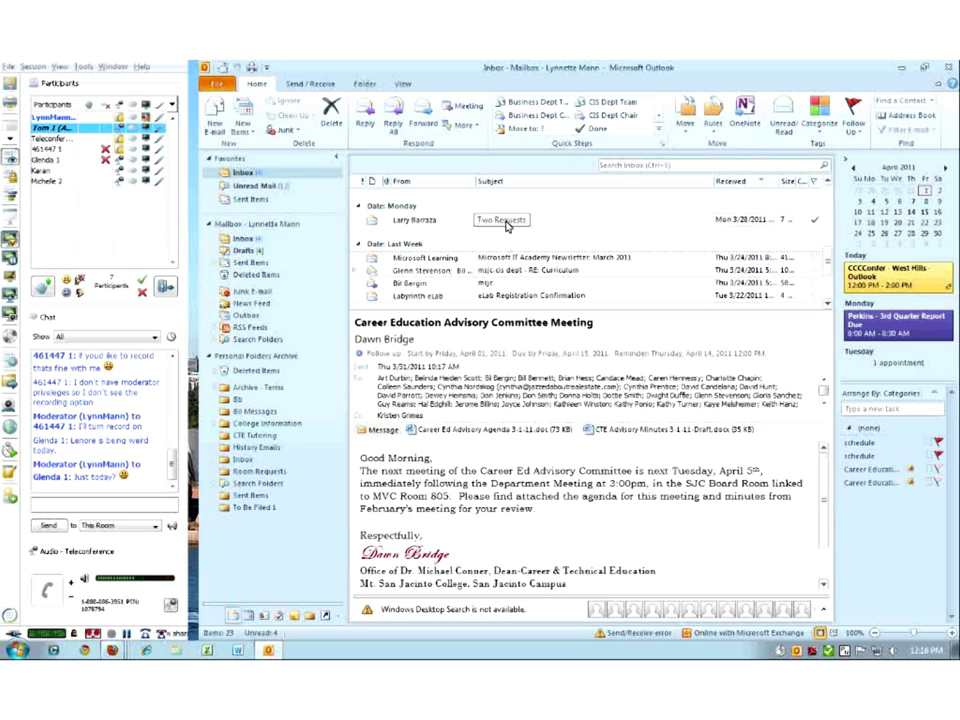
pyautogui.click(541, 259)
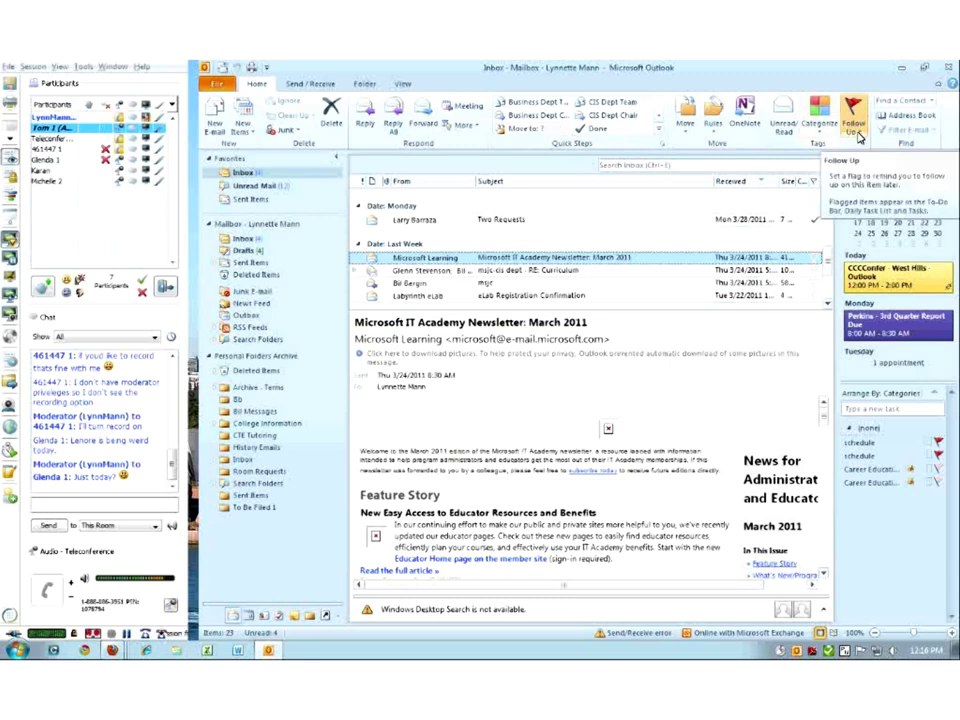
pyautogui.click(857, 137)
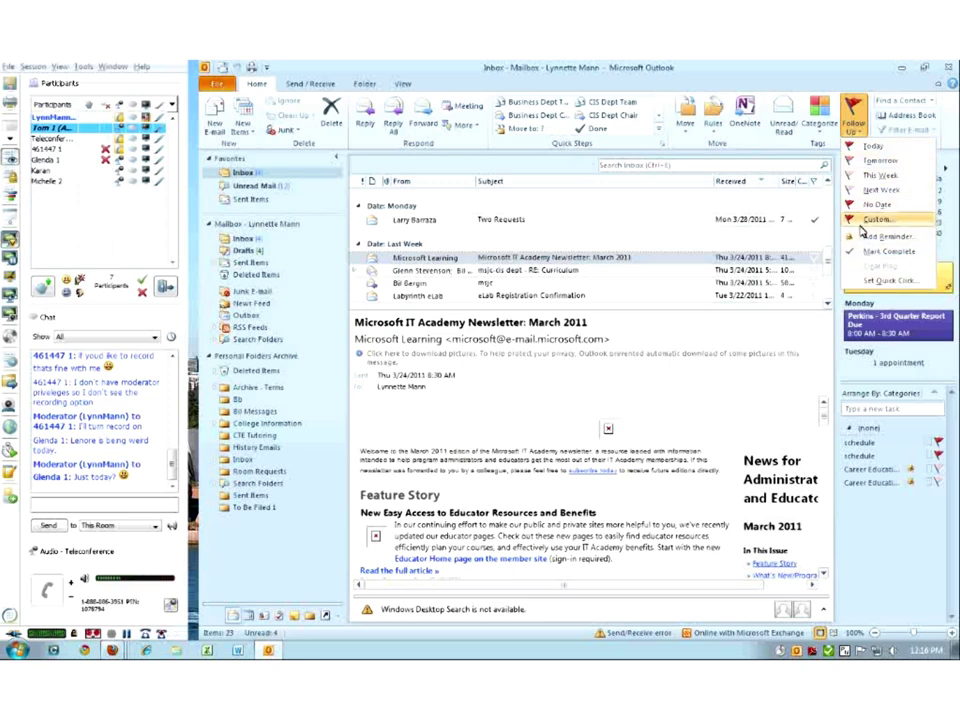
pyautogui.click(860, 190)
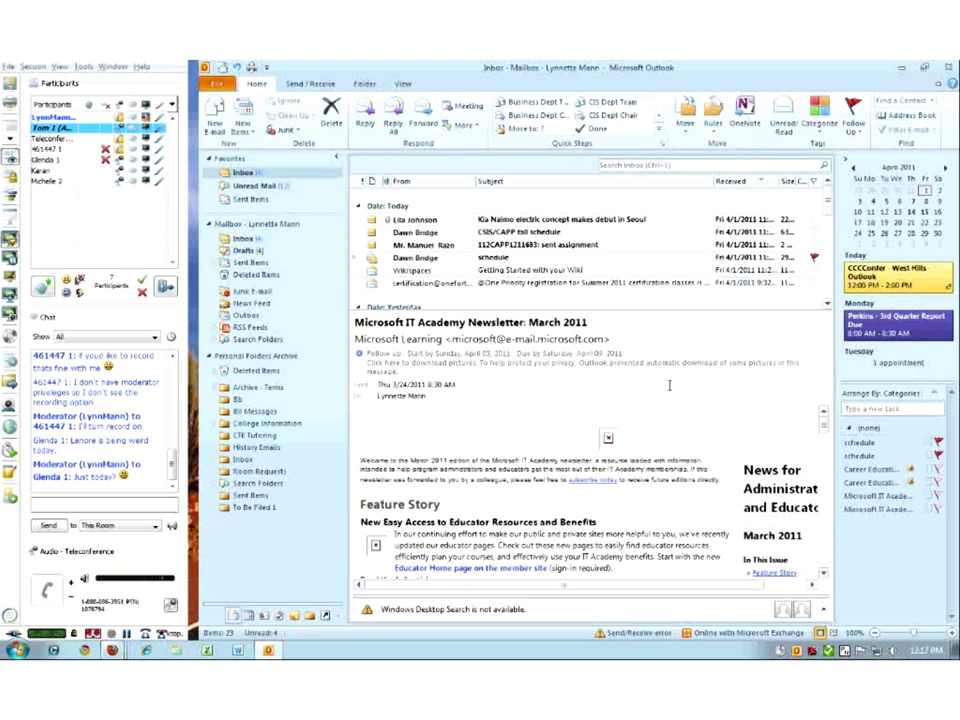
# - Create a Dark Teal 'Technology' category, assign it to the newsletter, and open the Wiki message
pyautogui.click(821, 133)
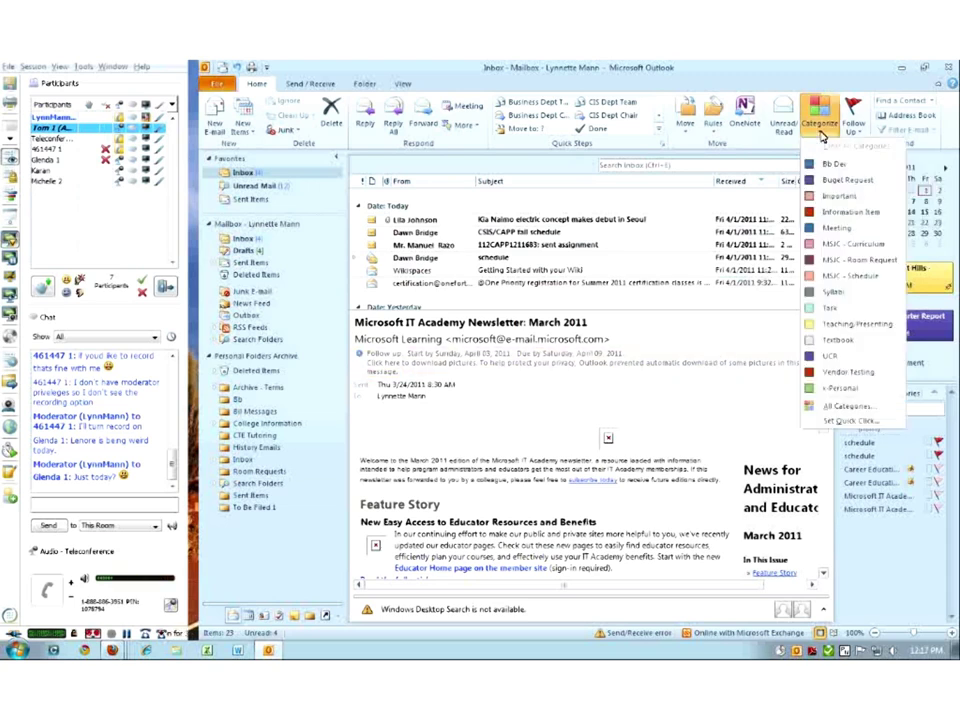
pyautogui.click(842, 406)
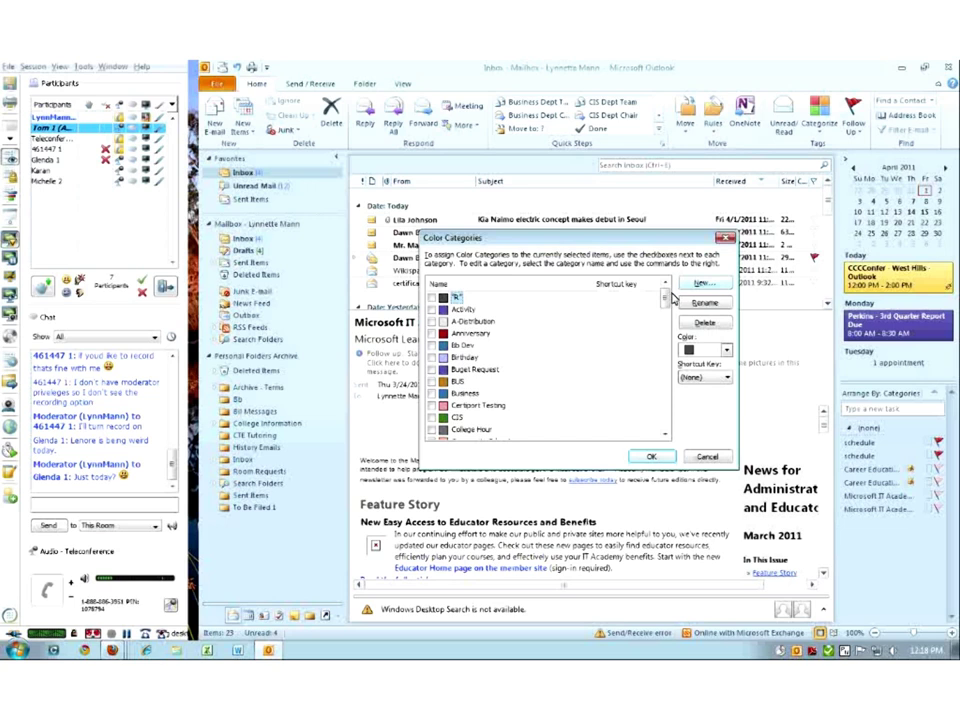
pyautogui.scroll(-2, 666, 307)
pyautogui.moveTo(666, 307)
pyautogui.mouseDown()
pyautogui.moveTo(664, 425)
pyautogui.moveTo(661, 300)
pyautogui.mouseUp()
pyautogui.click(703, 284)
pyautogui.click(703, 284)
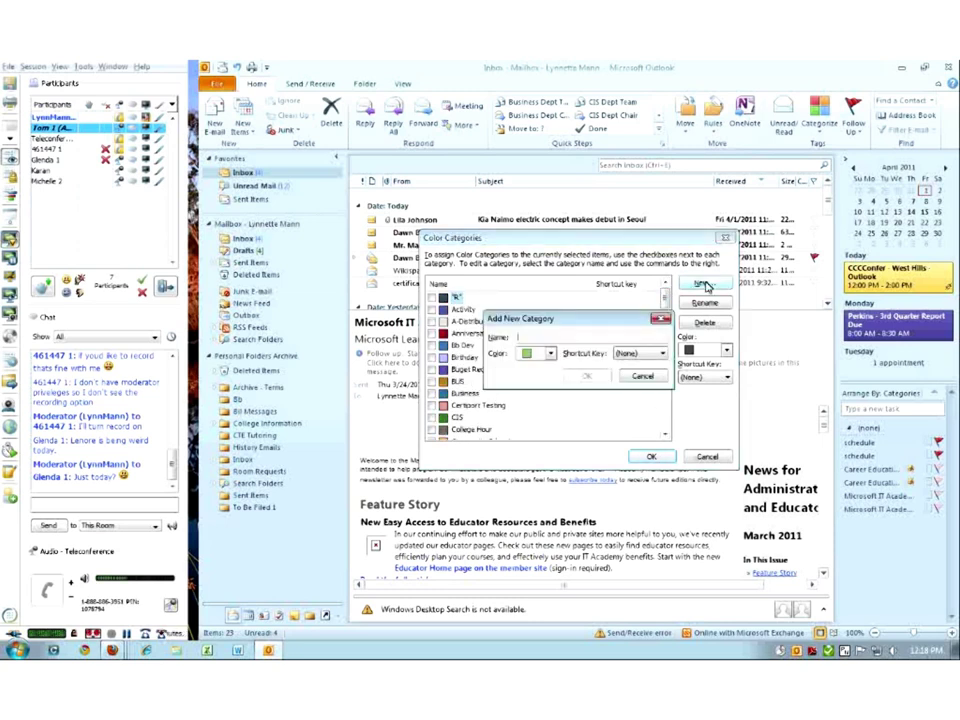
pyautogui.write('Technology')
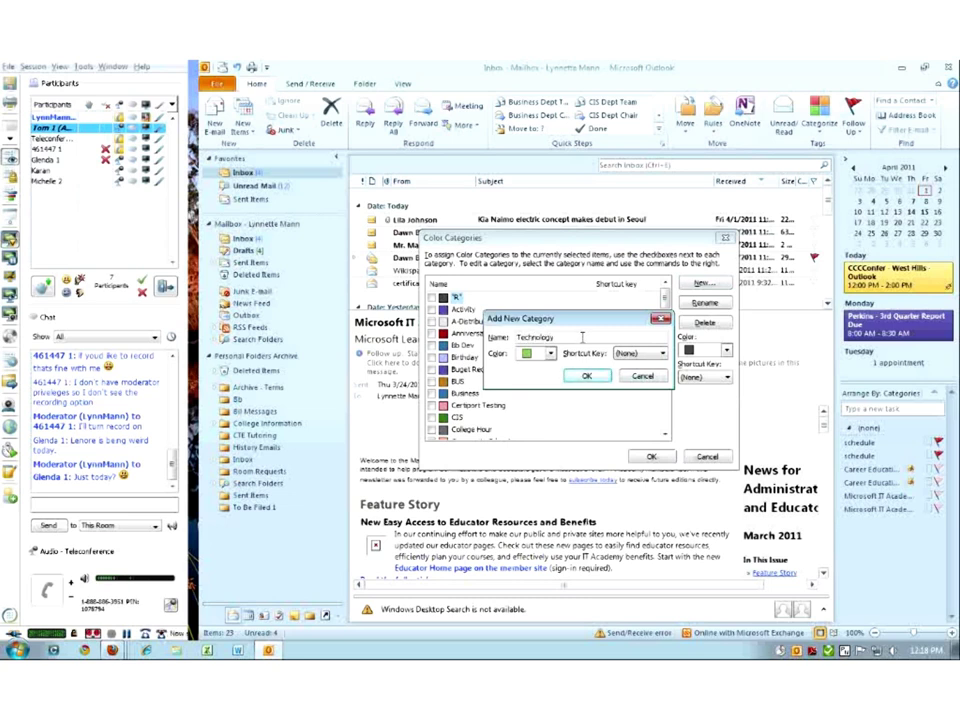
pyautogui.click(551, 356)
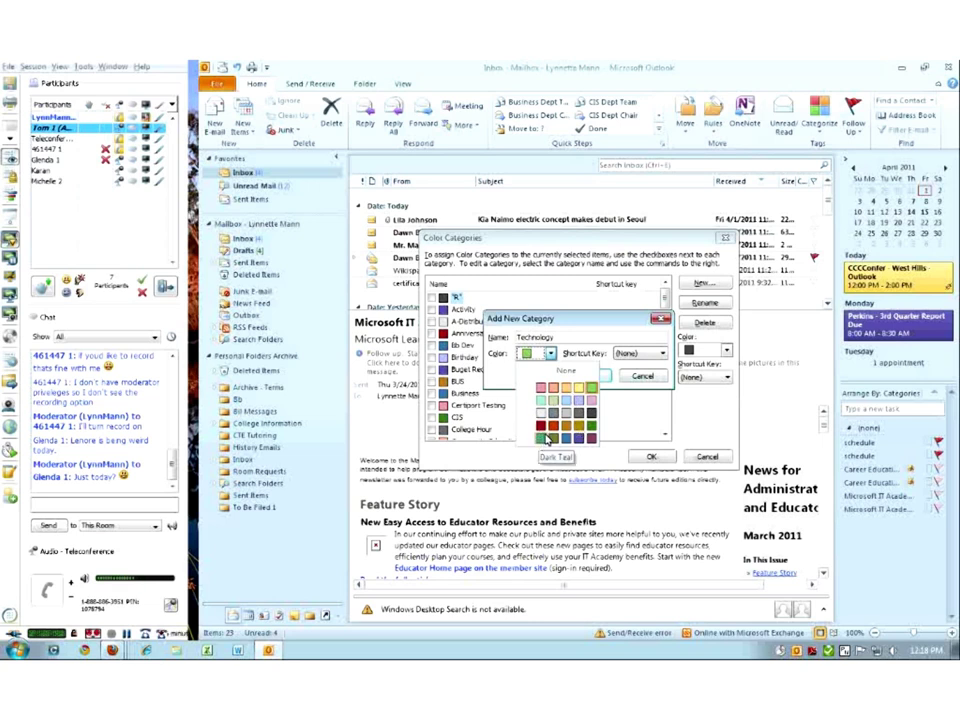
pyautogui.click(543, 440)
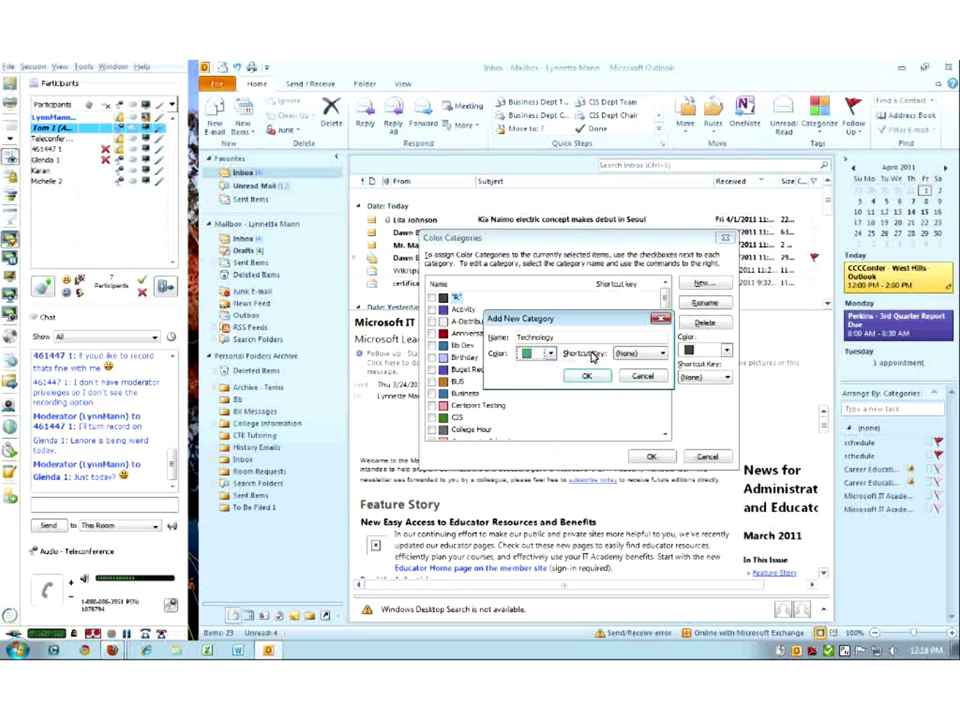
pyautogui.click(587, 378)
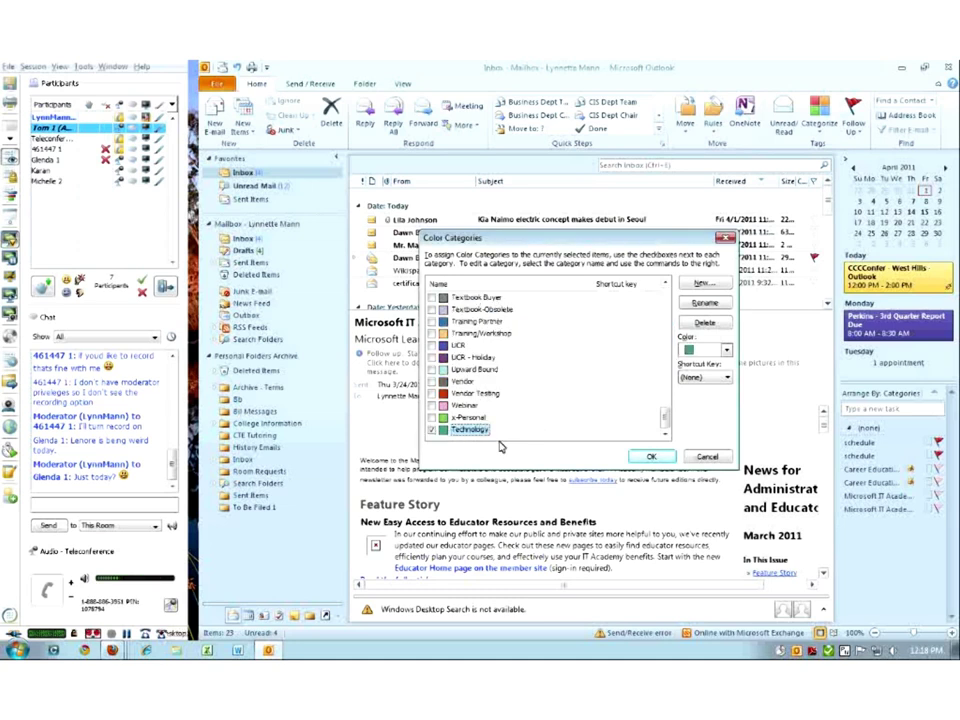
pyautogui.click(650, 458)
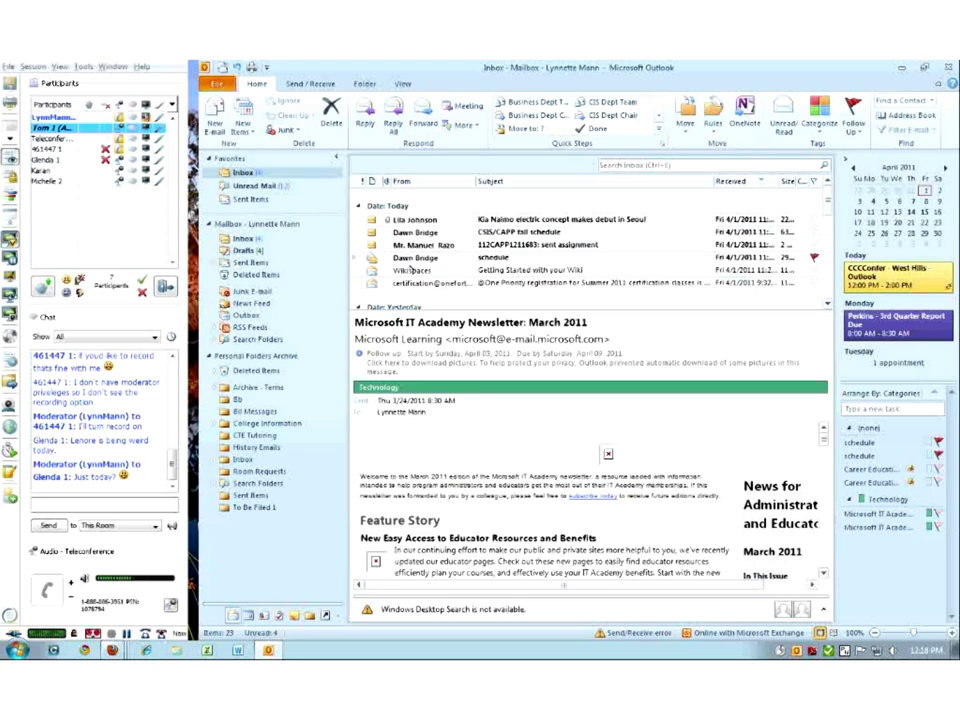
pyautogui.click(428, 271)
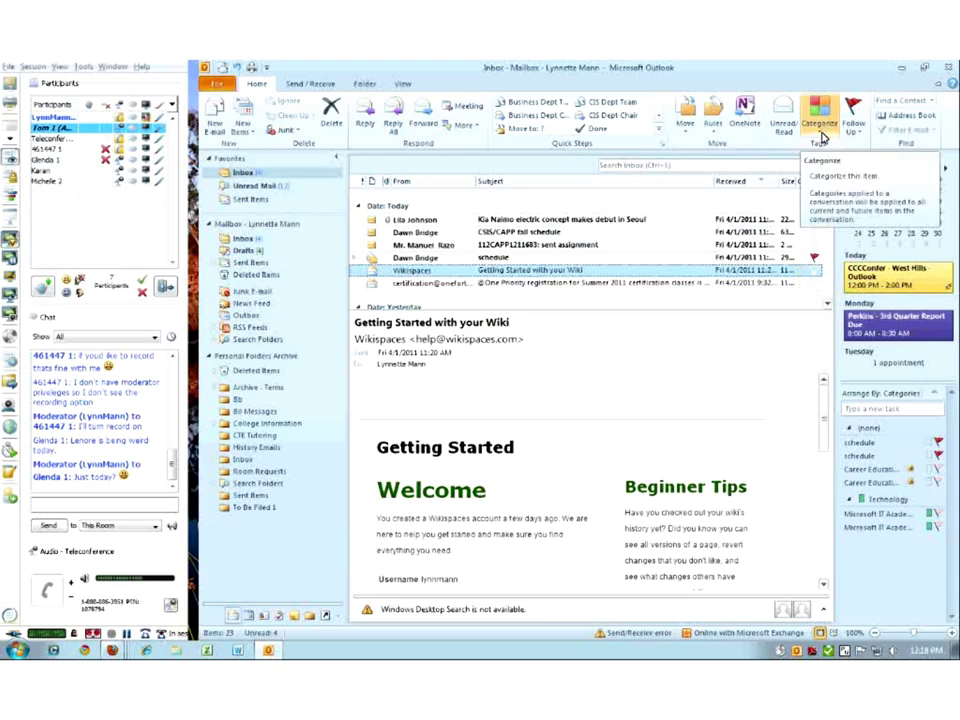
pyautogui.click(822, 134)
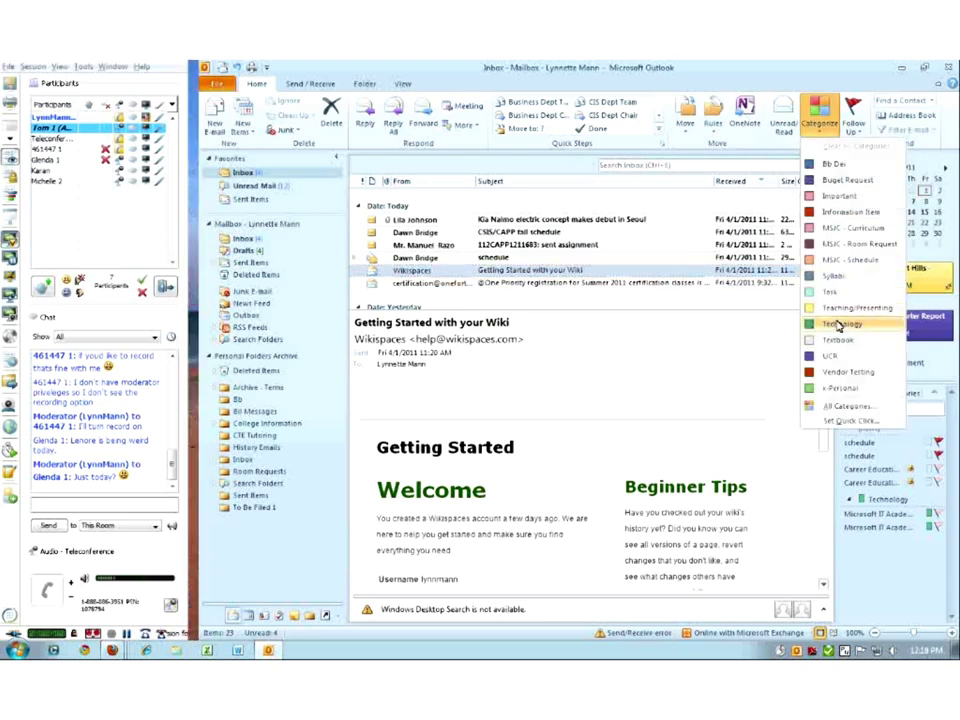
pyautogui.click(830, 325)
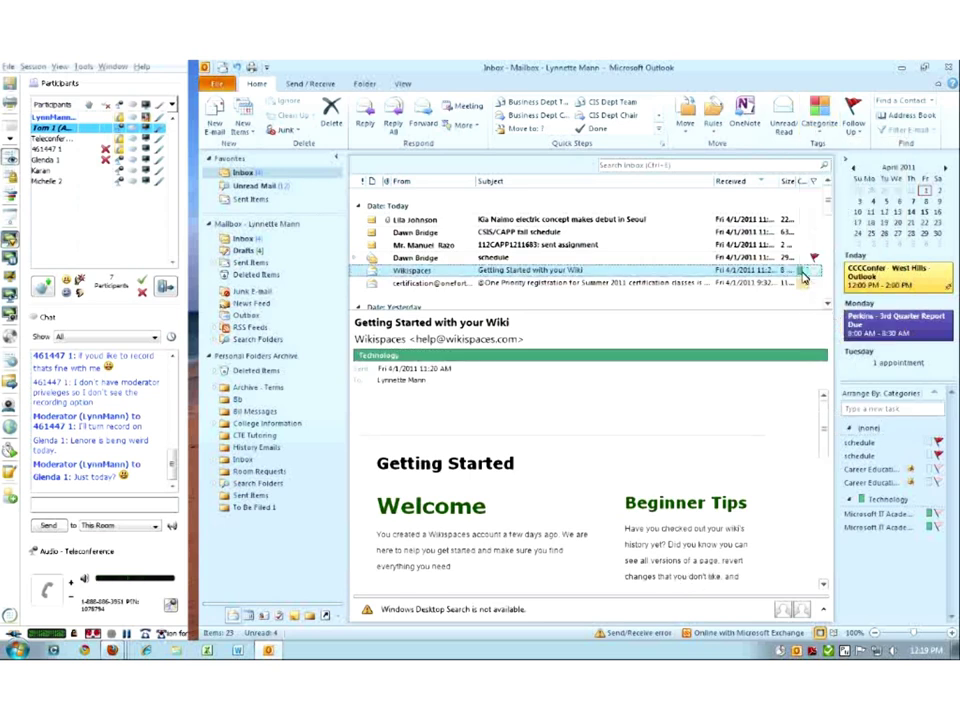
pyautogui.click(822, 136)
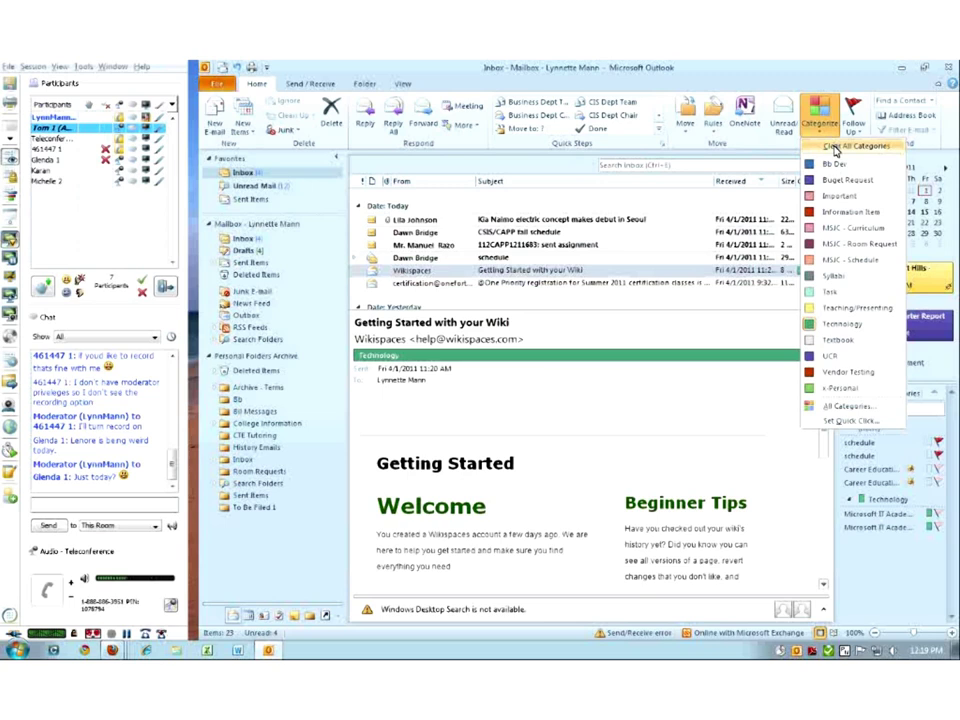
pyautogui.click(842, 323)
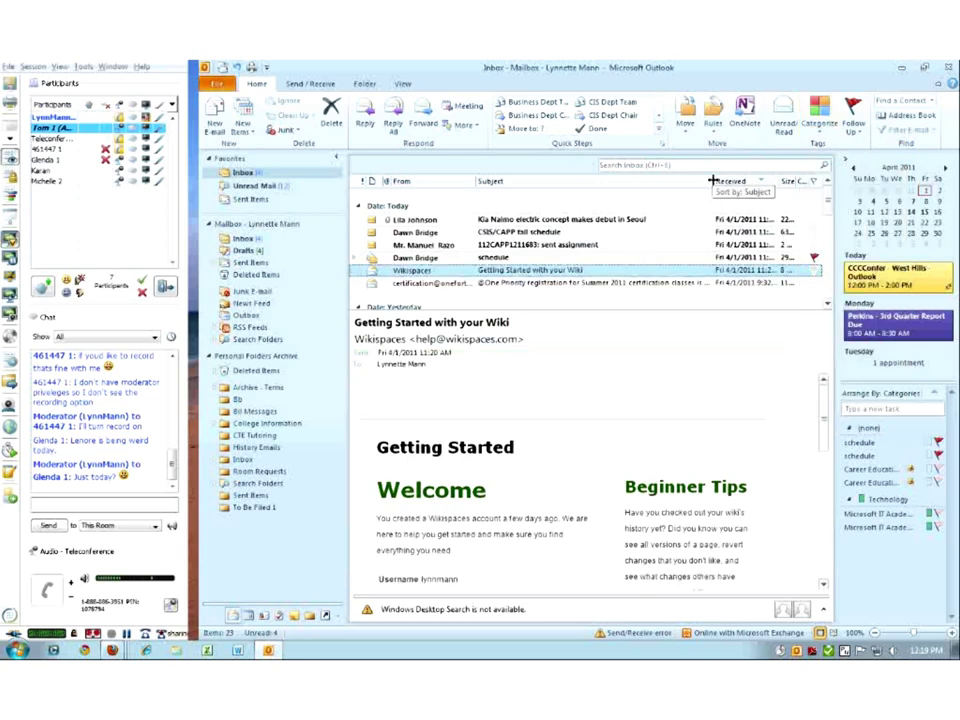
# - Narrow the Subject and Received columns to reveal Categories, then tag the Wiki message Technology
pyautogui.moveTo(712, 181); pyautogui.dragTo(617, 181)
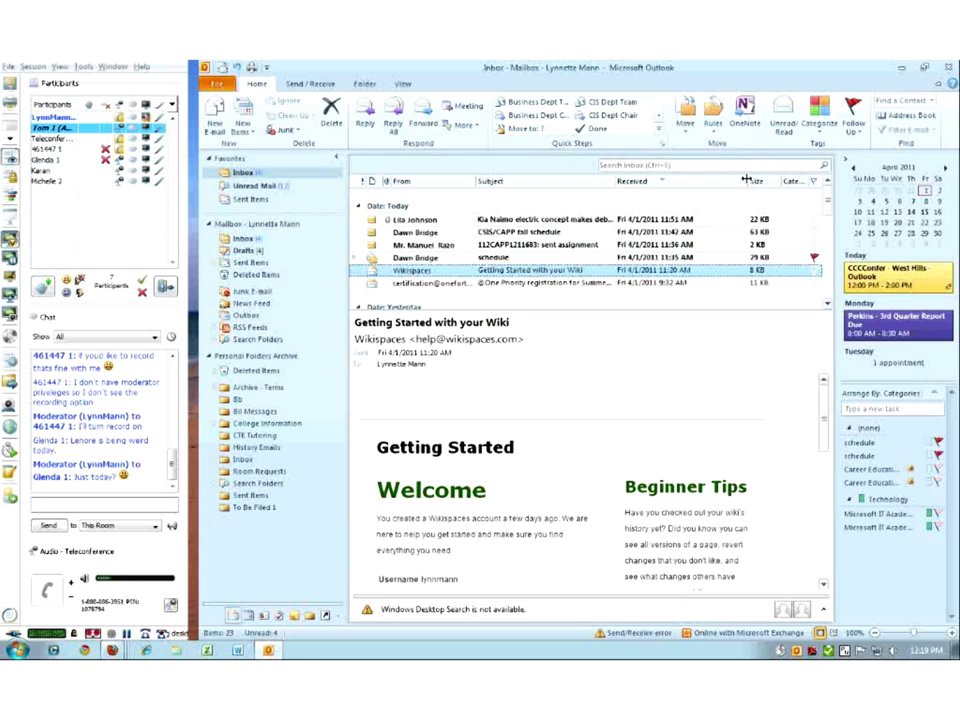
pyautogui.moveTo(745, 181); pyautogui.dragTo(692, 181)
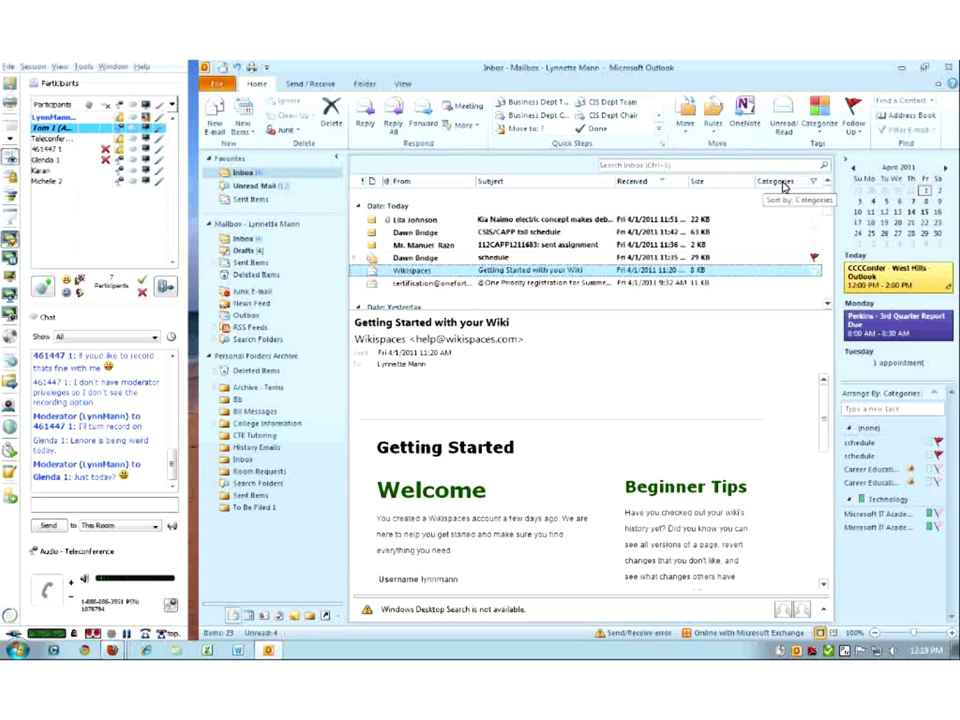
pyautogui.rightClick(787, 277)
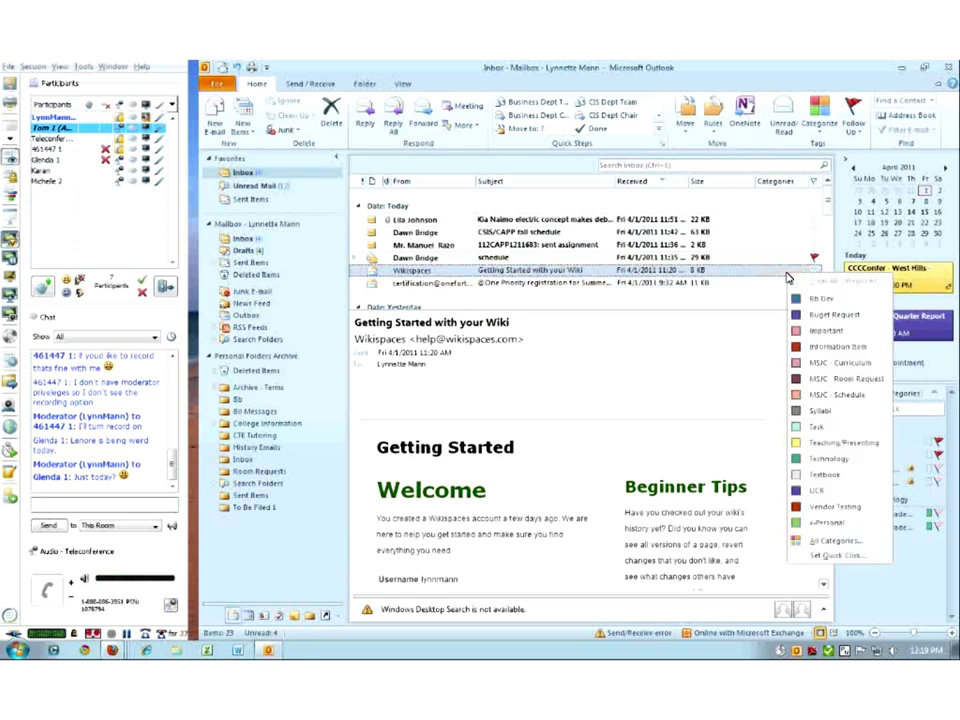
pyautogui.click(830, 460)
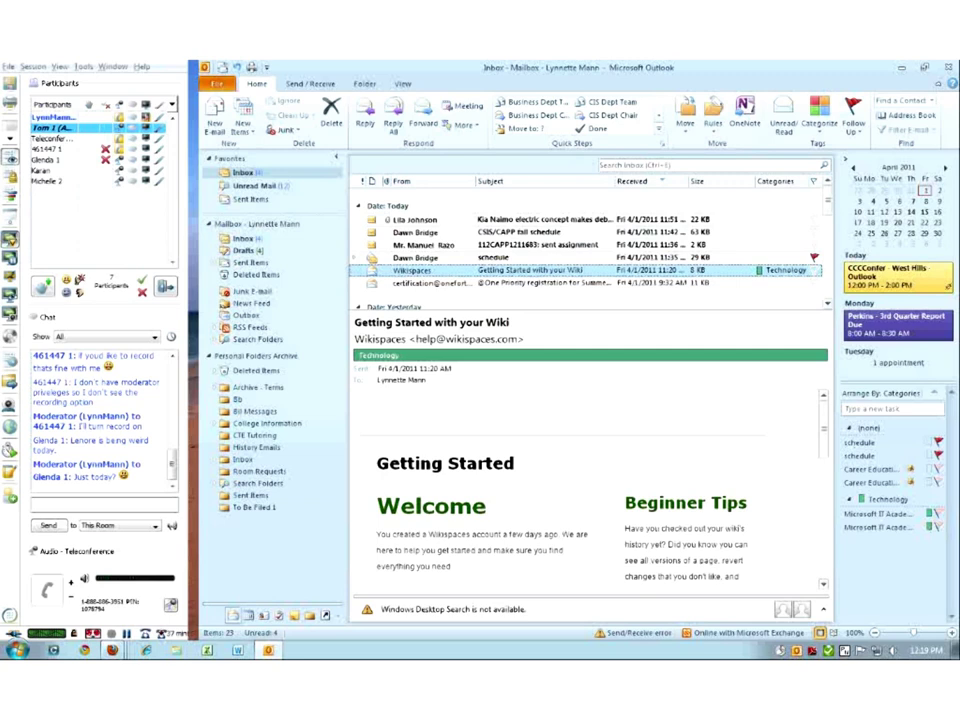
# - Flag the Wiki message with No Date and open the eLab Registration Confirmation message
pyautogui.rightClick(817, 273)
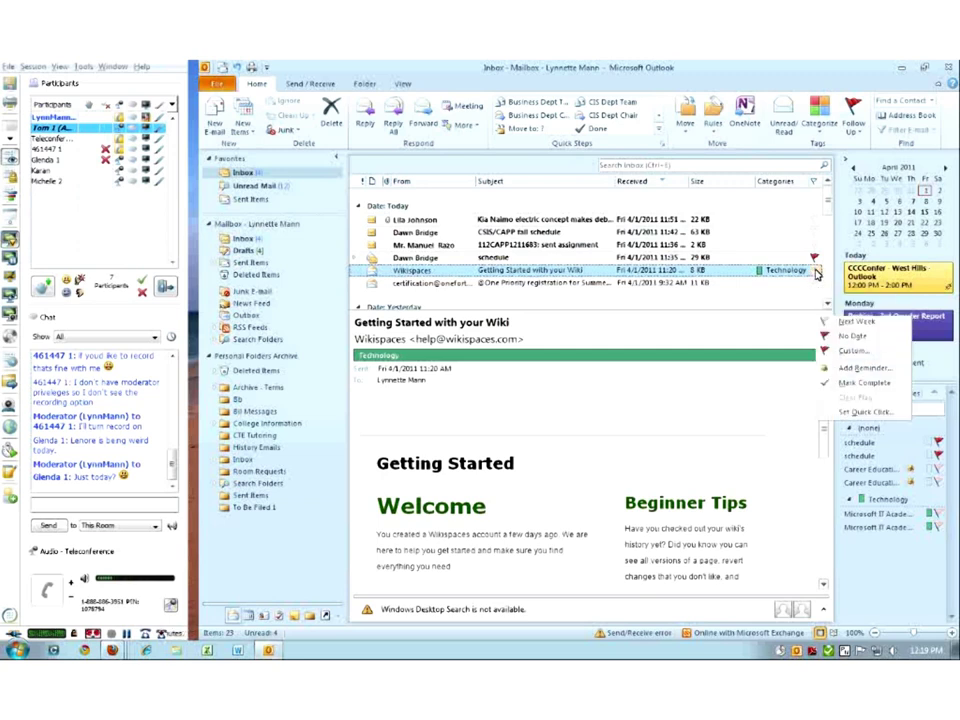
pyautogui.click(830, 337)
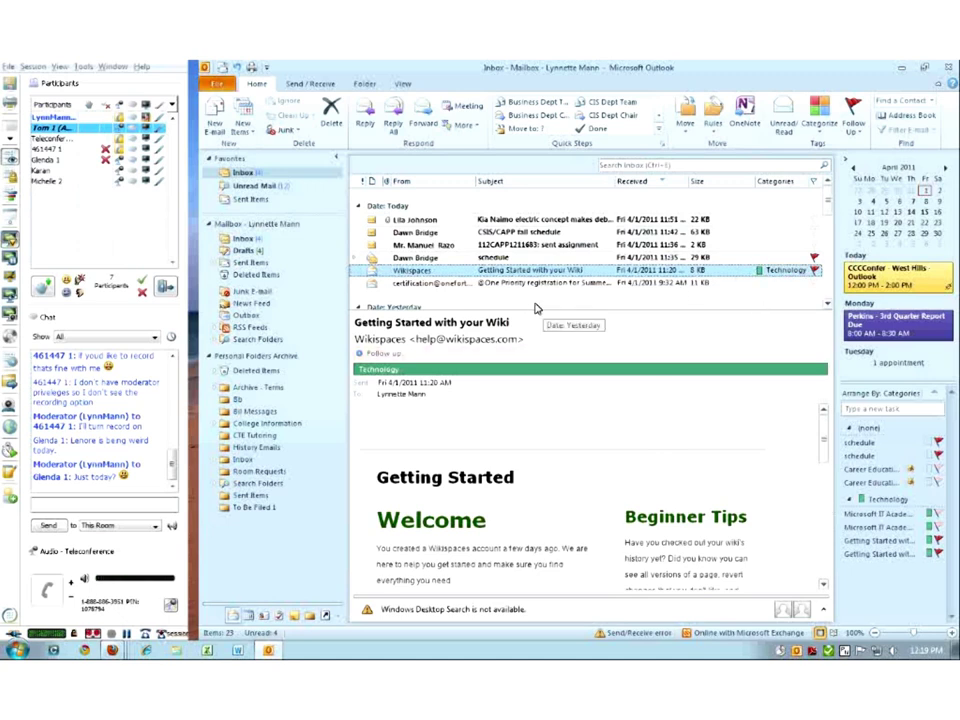
pyautogui.scroll(-3, 514, 282)
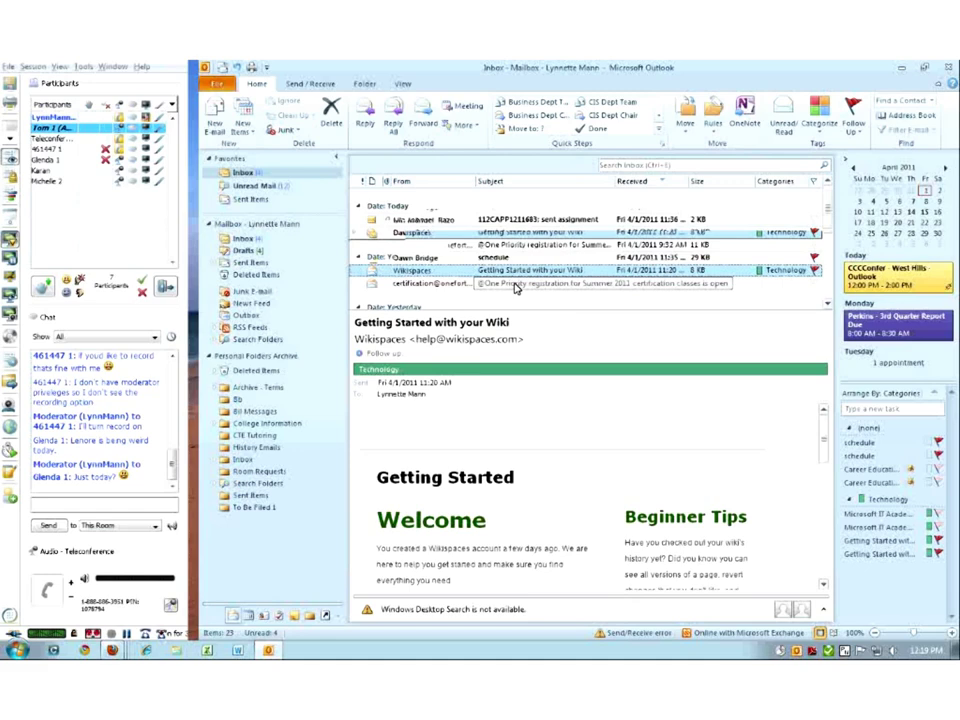
pyautogui.scroll(-4, 520, 270)
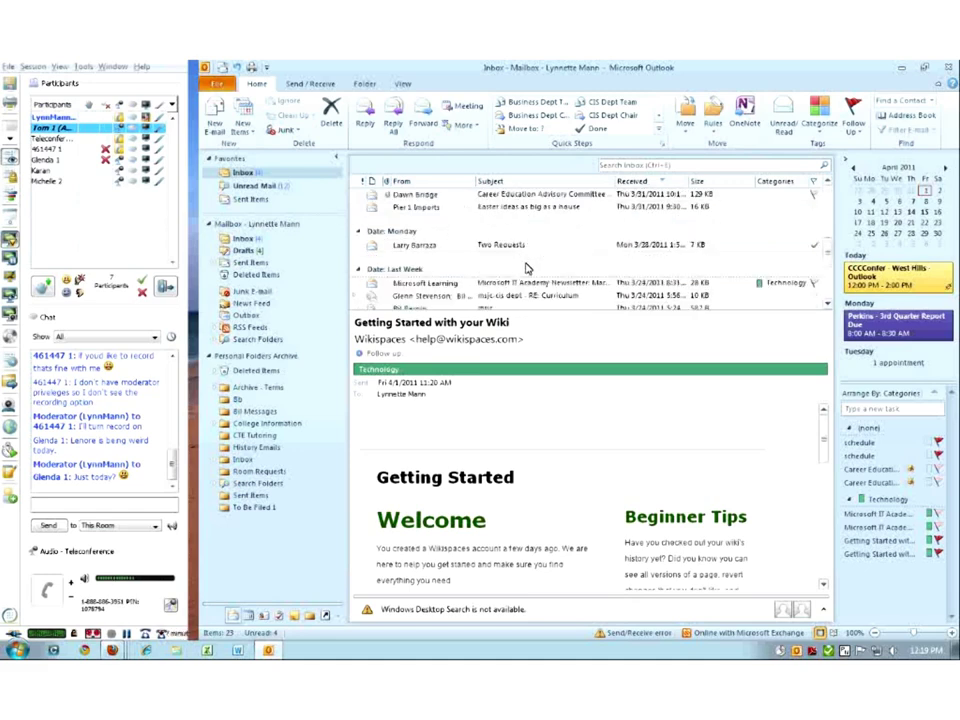
pyautogui.scroll(-3, 530, 270)
pyautogui.click(484, 219)
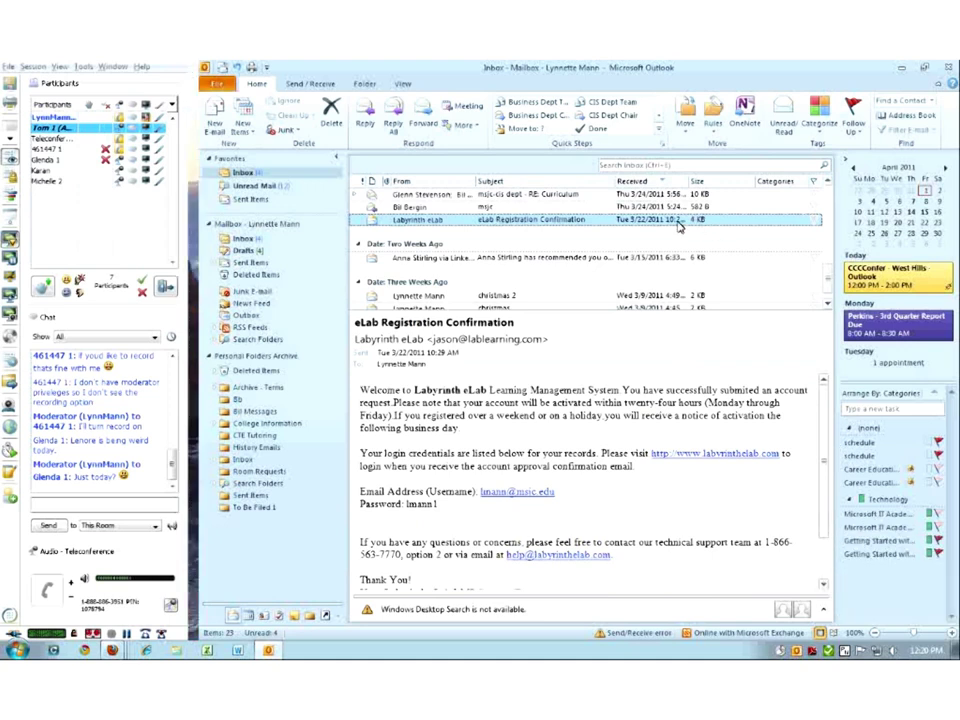
# - Tag the eLab Registration Confirmation message as Important and flag it for follow-up
pyautogui.rightClick(783, 226)
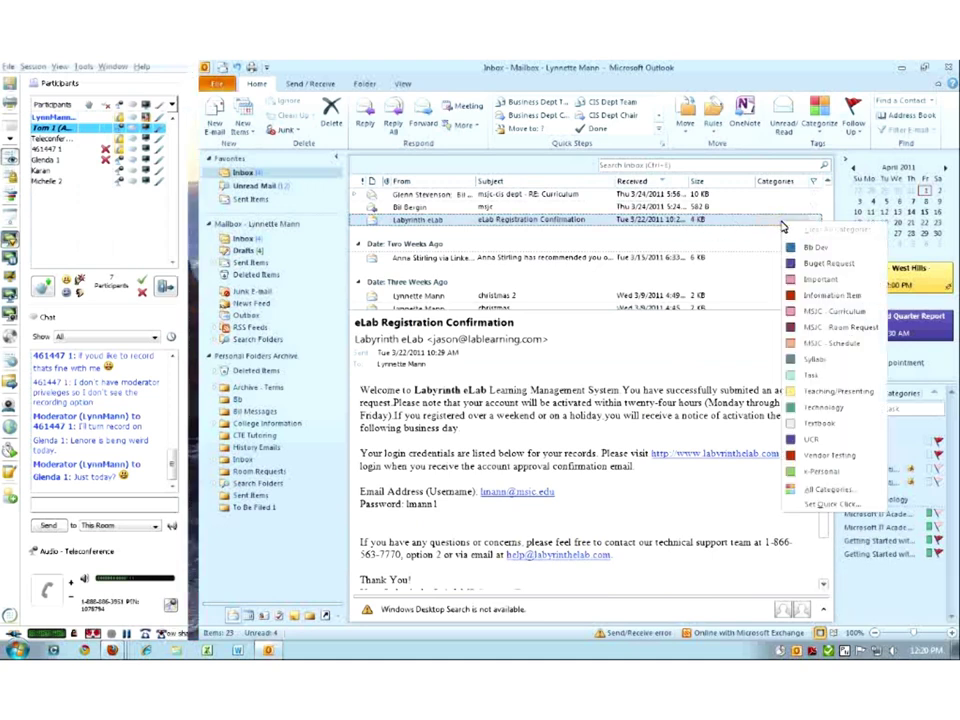
pyautogui.click(808, 280)
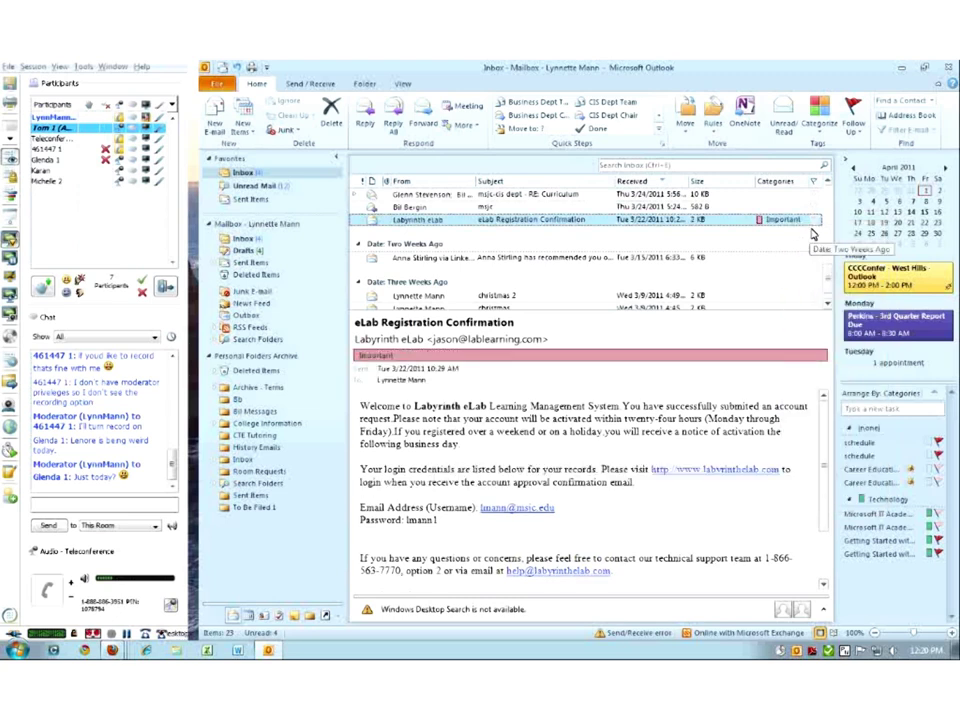
pyautogui.click(814, 220)
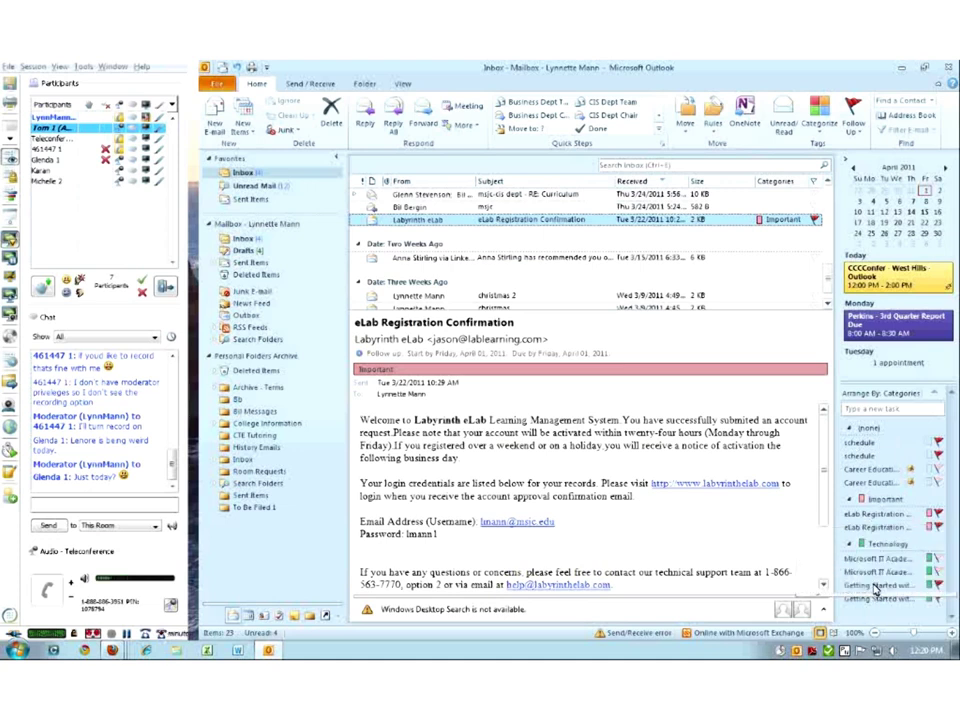
pyautogui.moveTo(876, 570)
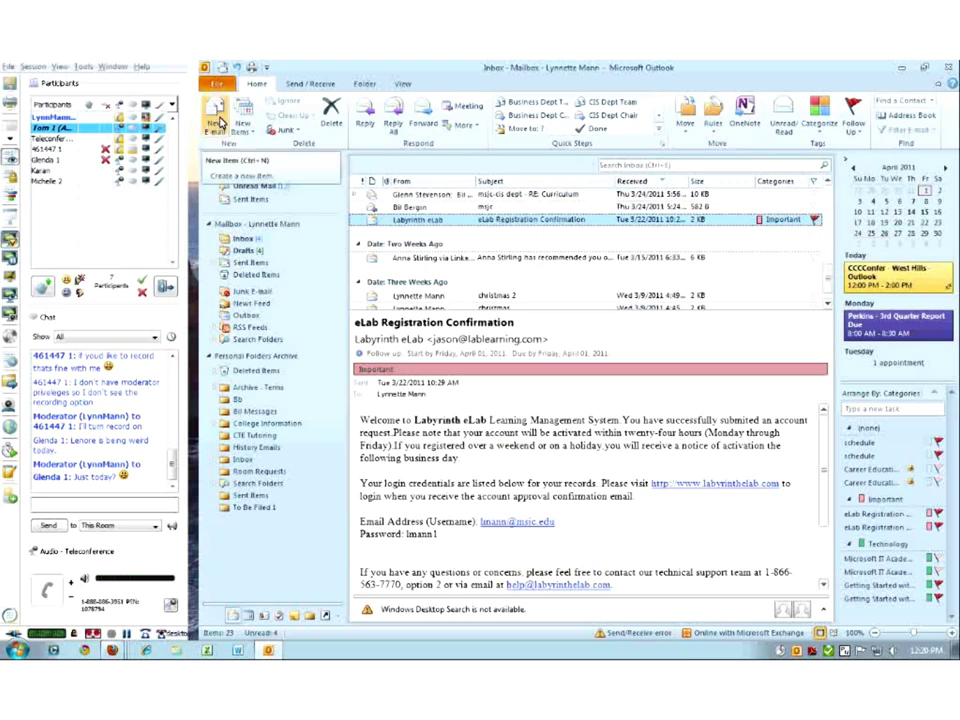
# - Start a new e-mail message containing the MSJC signature and show its Options settings
pyautogui.click(222, 120)
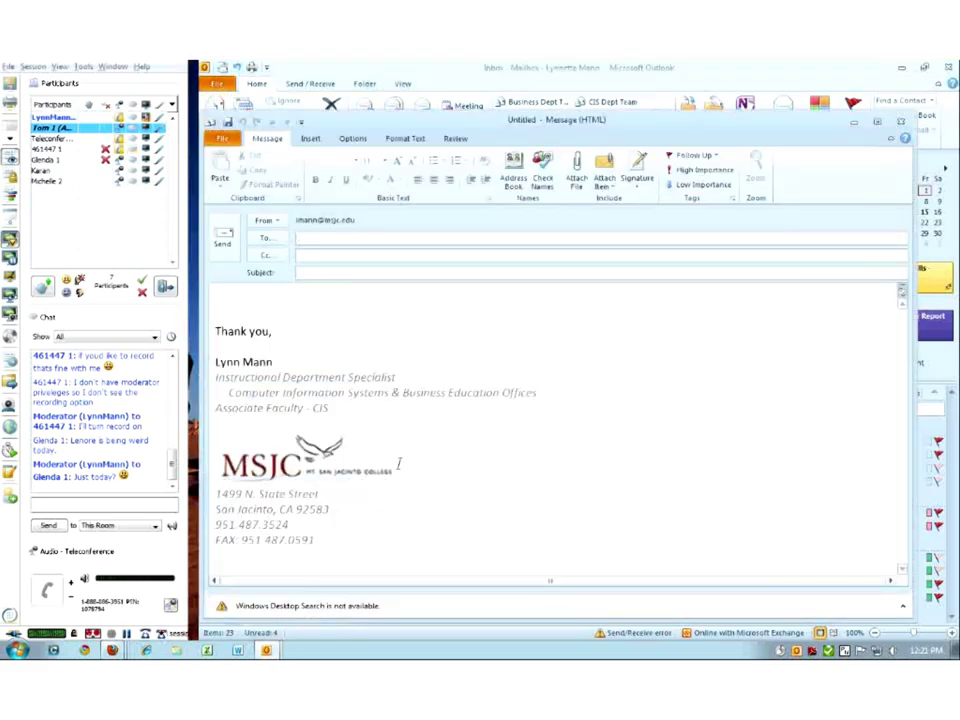
pyautogui.click(352, 139)
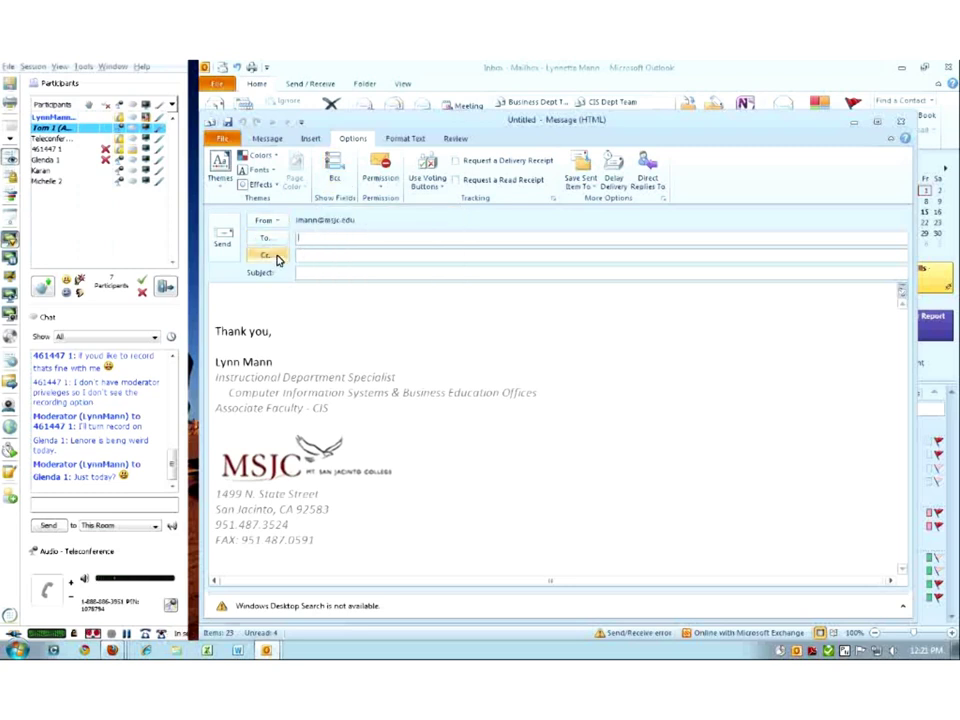
# - Show the Bcc field on the new message
pyautogui.click(335, 183)
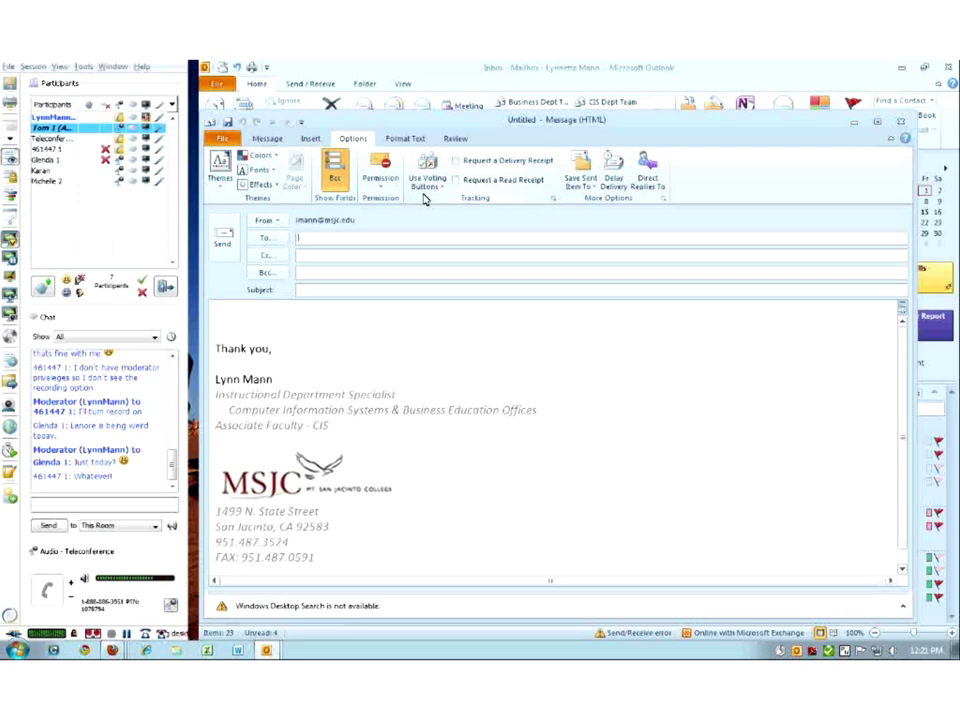
# - Type "We're having a potluck" in the body and add Yes;No voting buttons
pyautogui.click(329, 315)
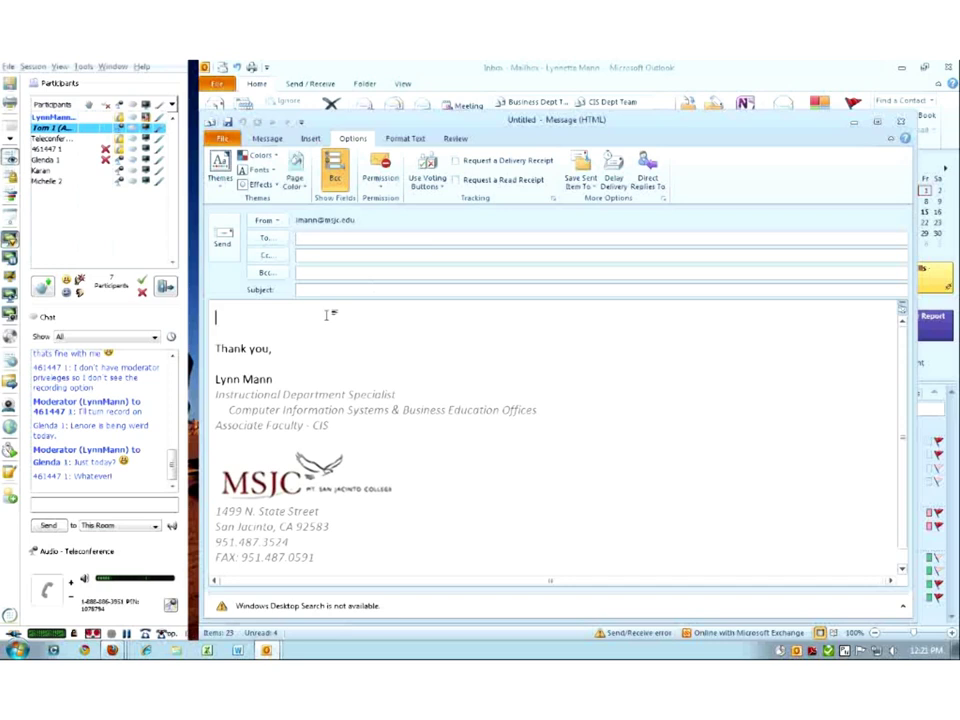
pyautogui.write('We')
pyautogui.press('Return')
pyautogui.write("'r")
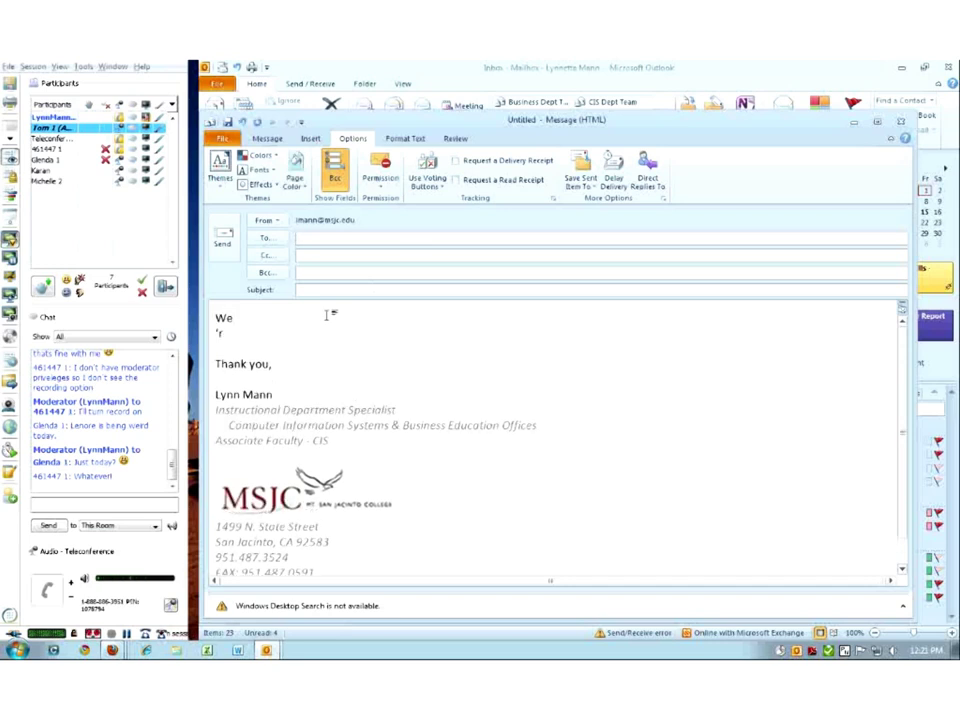
pyautogui.press('BackSpace')
pyautogui.write('having a p')
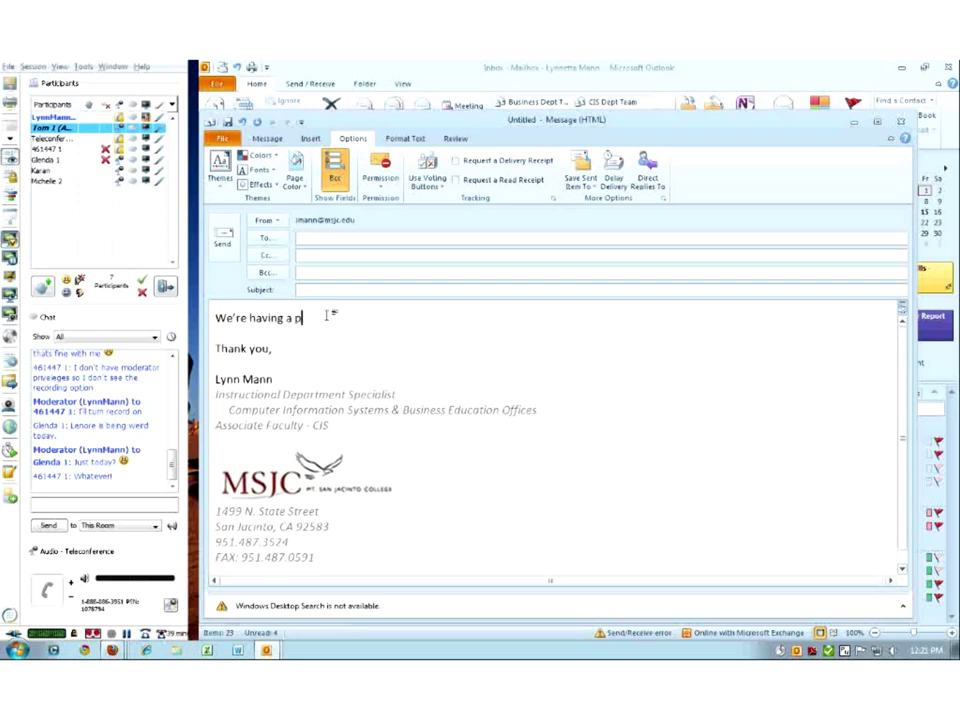
pyautogui.write('otluck')
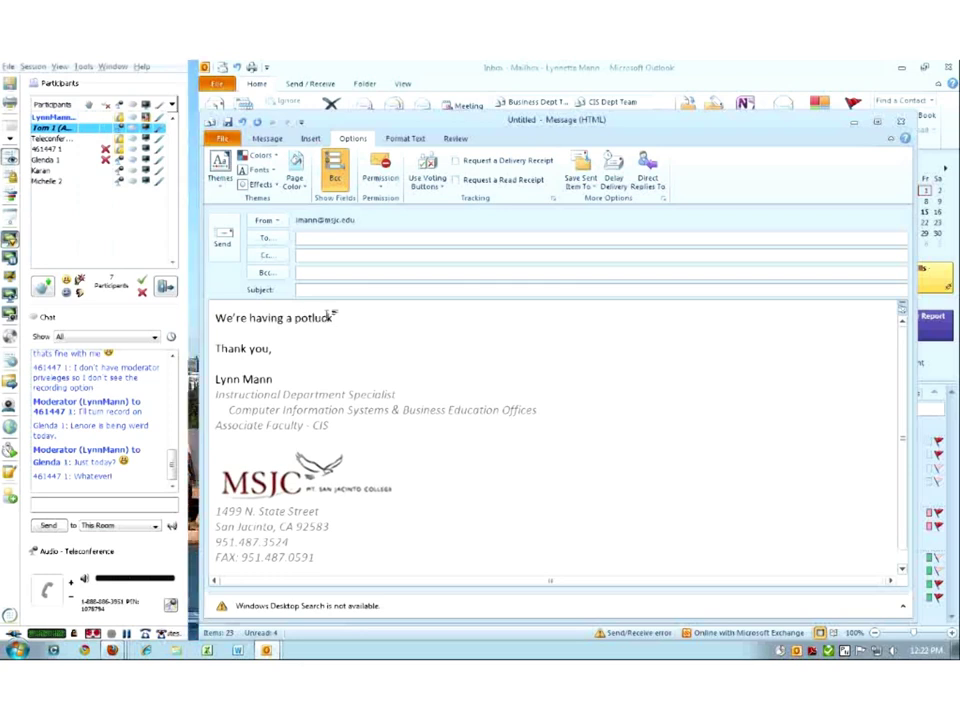
pyautogui.click(430, 187)
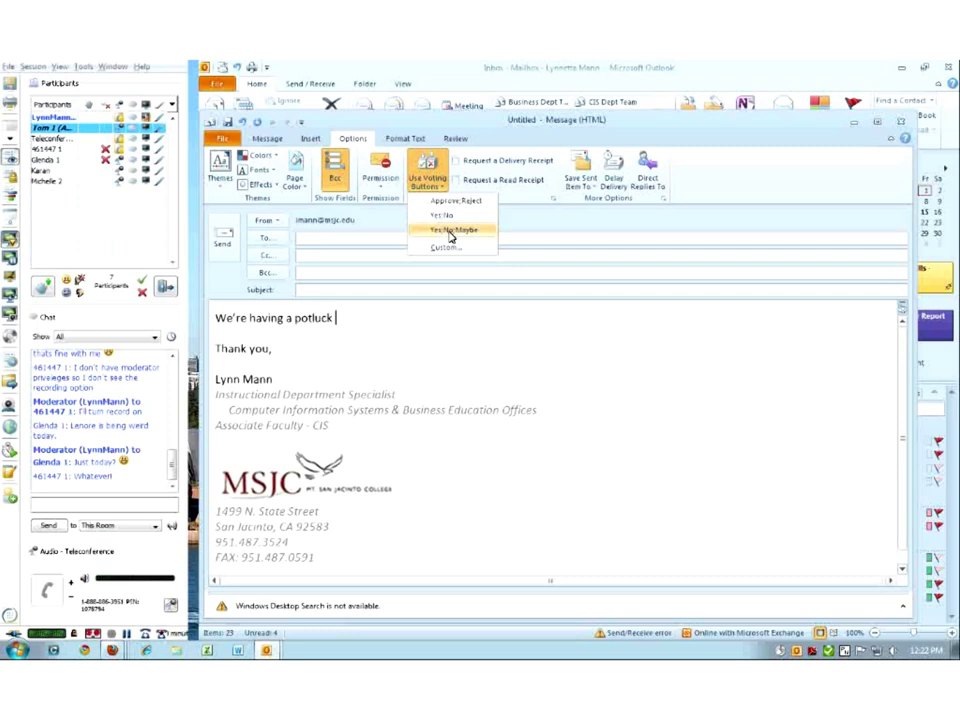
pyautogui.click(441, 216)
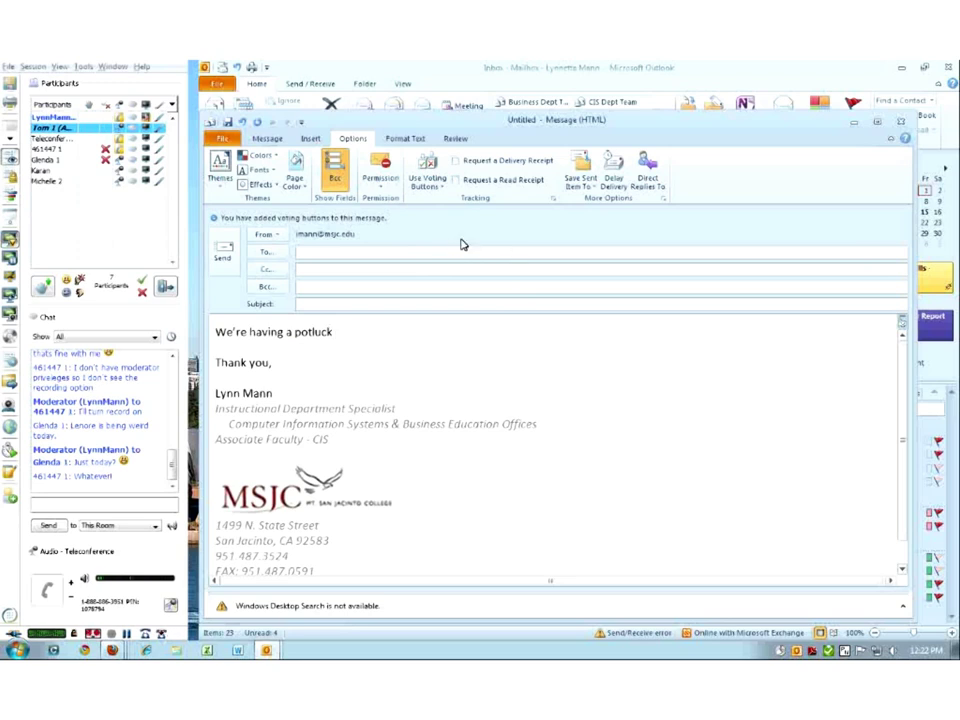
# - Address the message to your own address, subject it Potluck, and request a read receipt
pyautogui.click(335, 252)
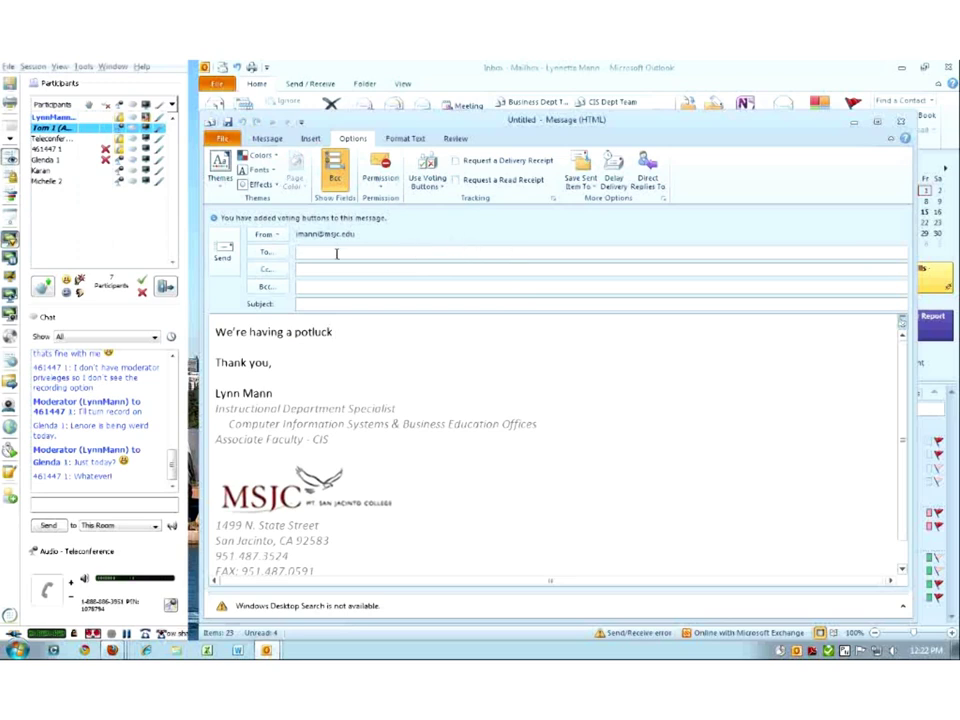
pyautogui.write('lmann')
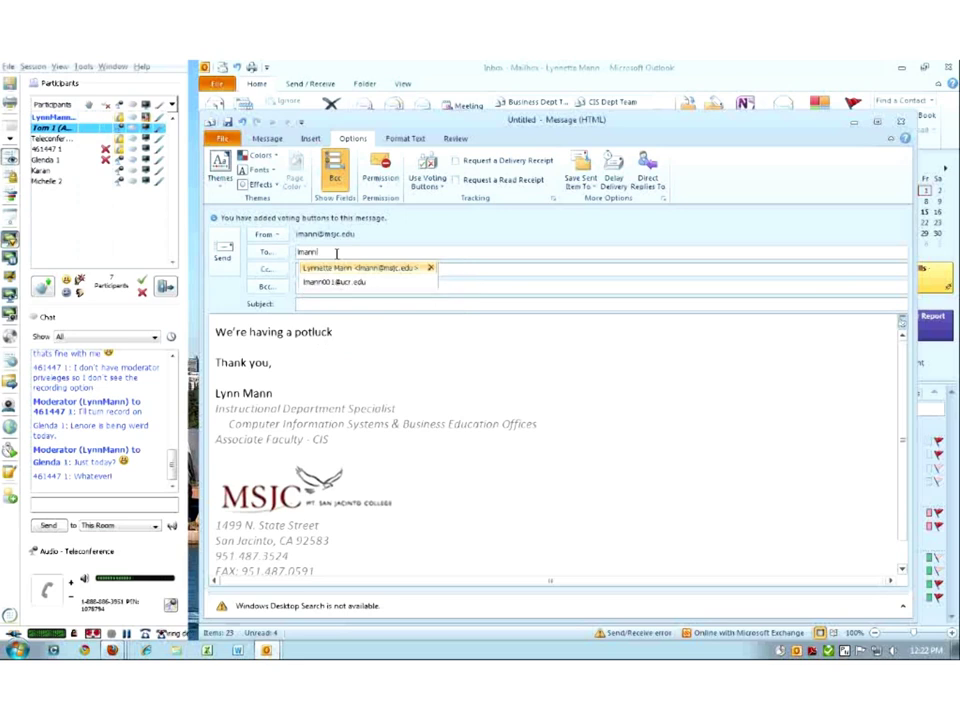
pyautogui.press('Return')
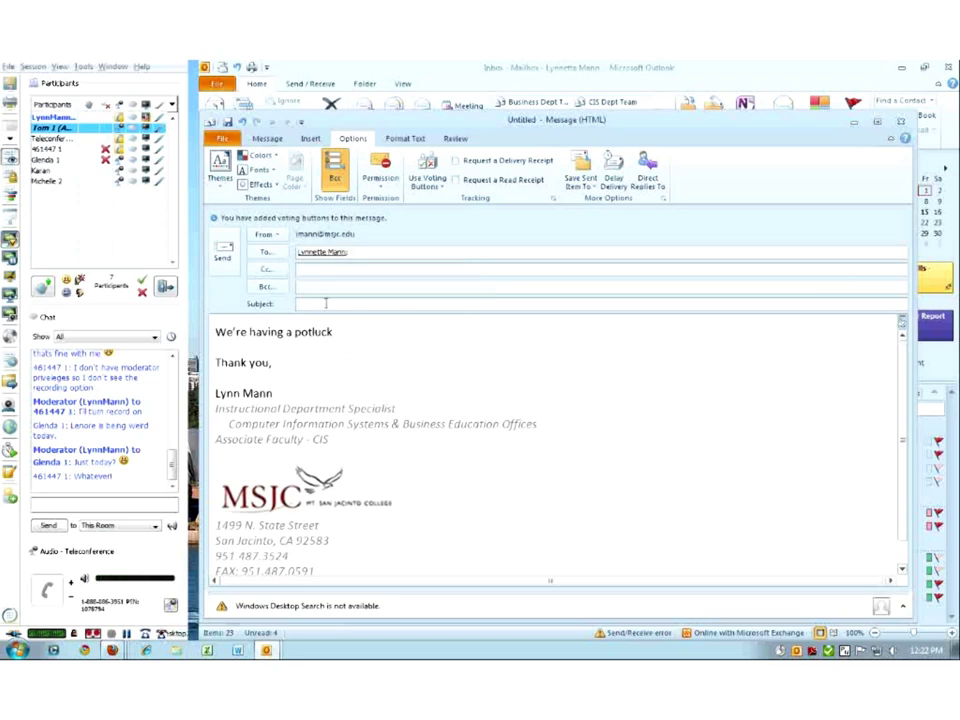
pyautogui.click(324, 300)
pyautogui.write('Potluck')
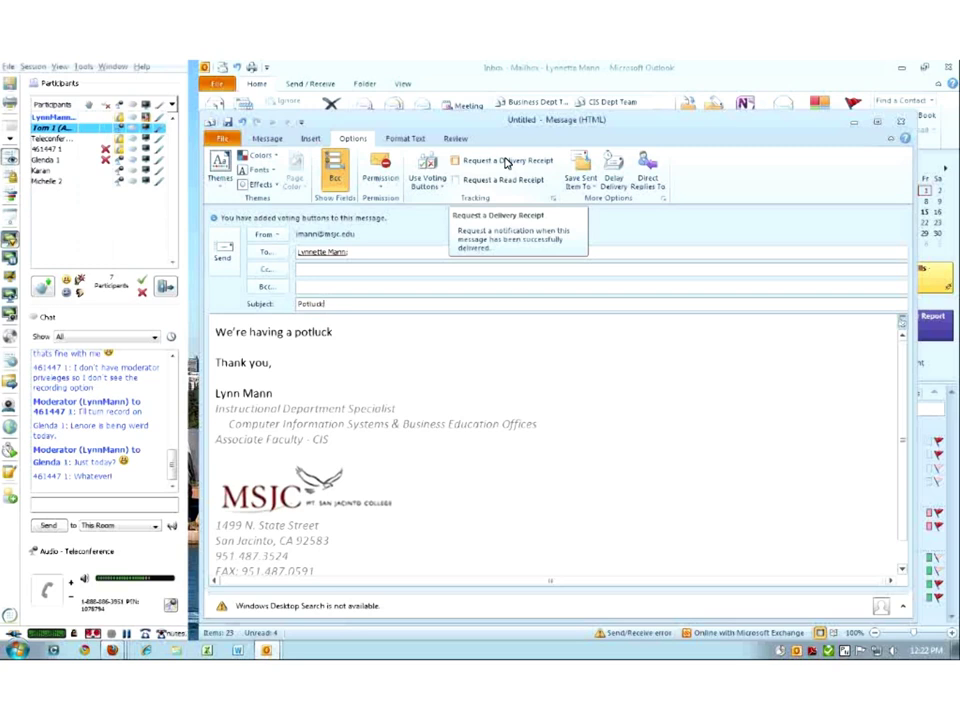
pyautogui.click(456, 181)
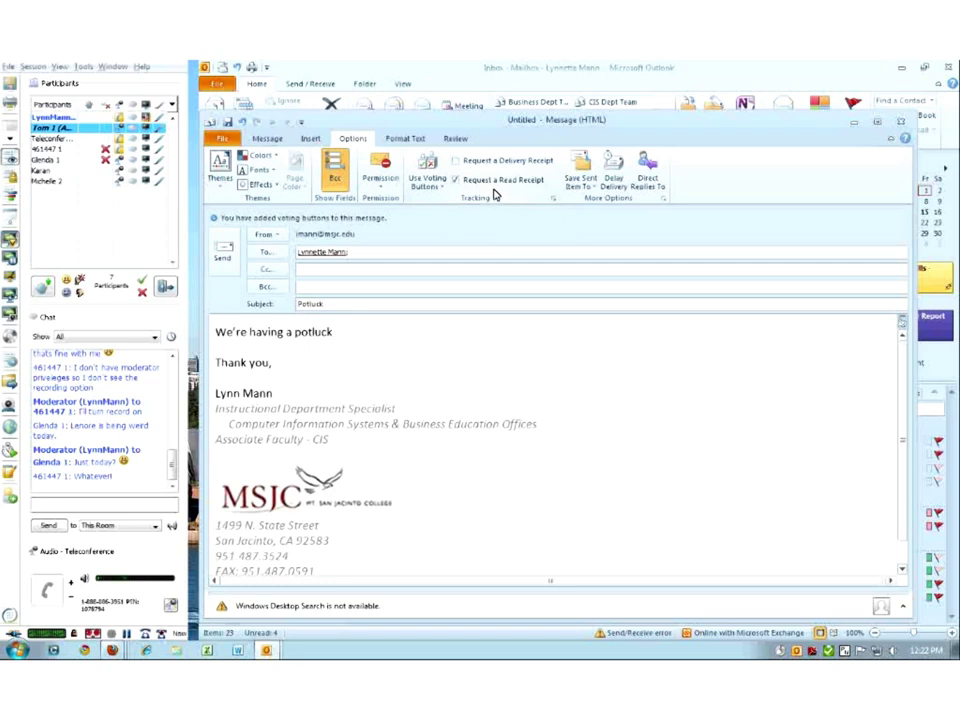
# - Save and send the Potluck message, then select it in the Inbox
pyautogui.click(229, 122)
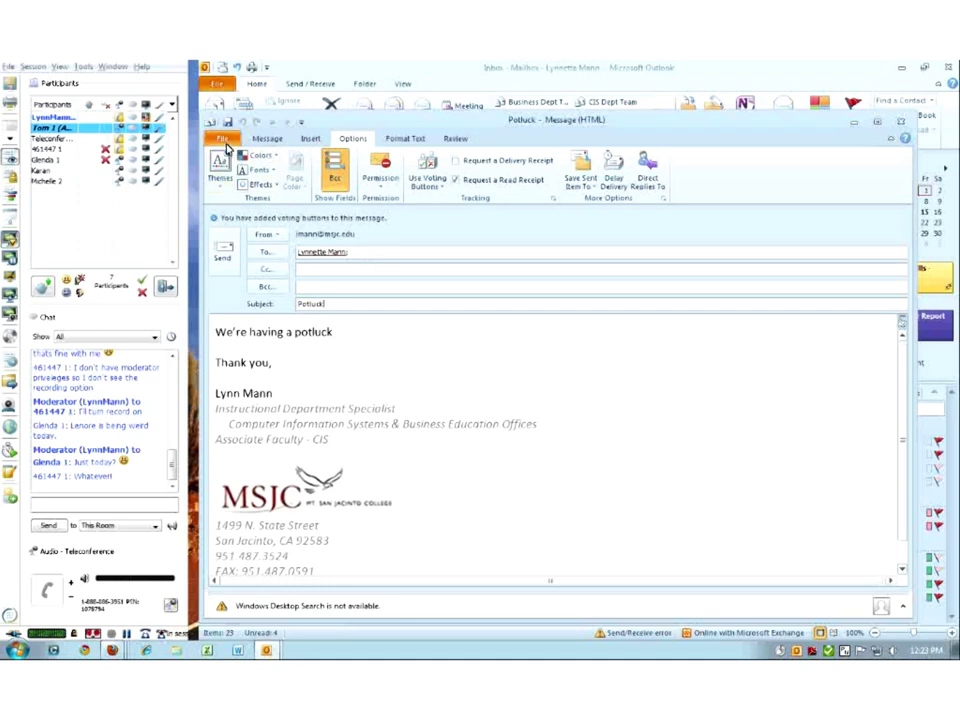
pyautogui.click(268, 139)
pyautogui.hotkey('alt', 's')
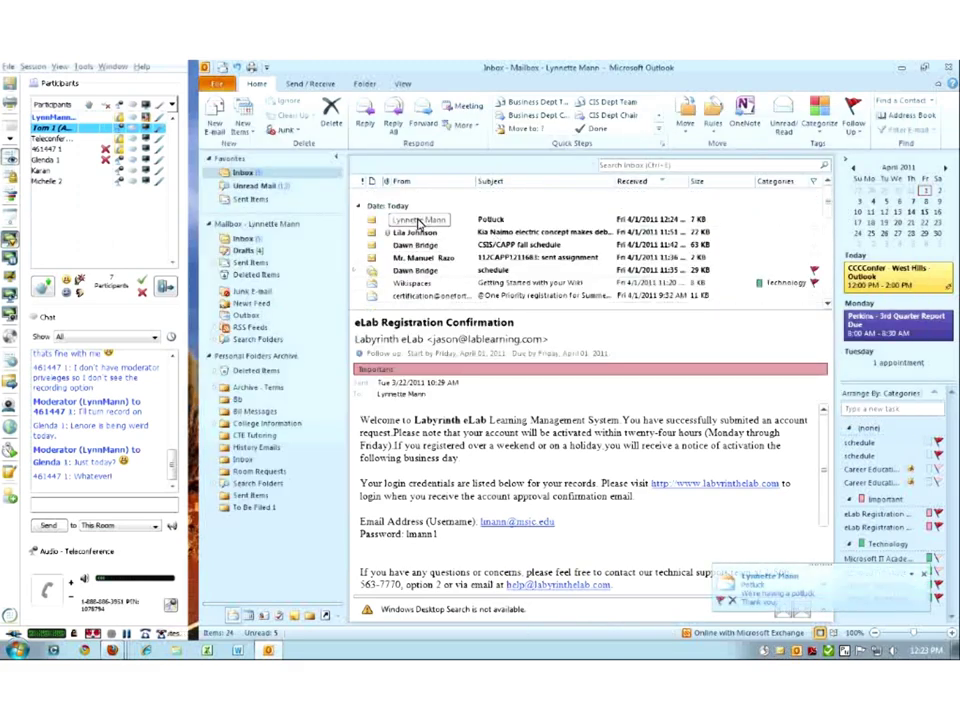
pyautogui.click(415, 222)
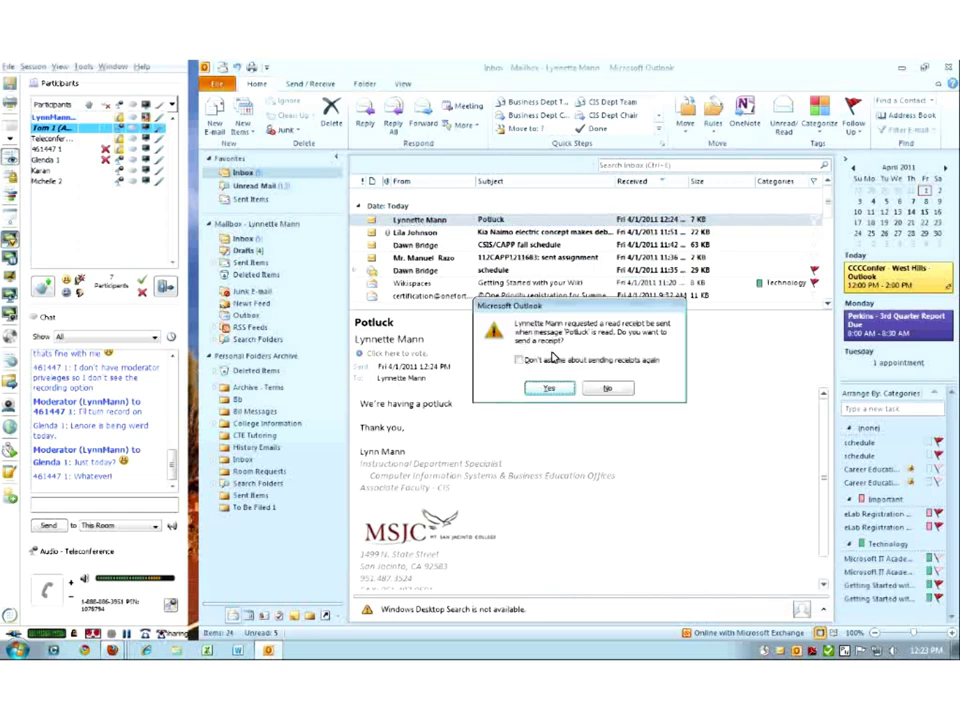
# - Send the read receipt, vote Yes on Potluck, and close the message
pyautogui.click(550, 391)
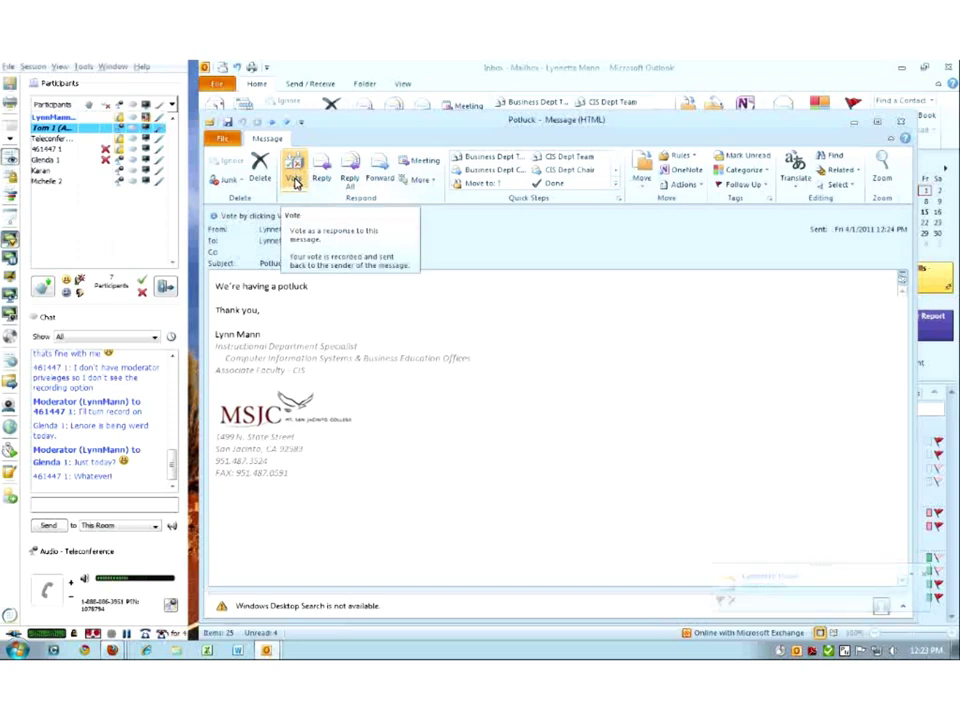
pyautogui.click(294, 178)
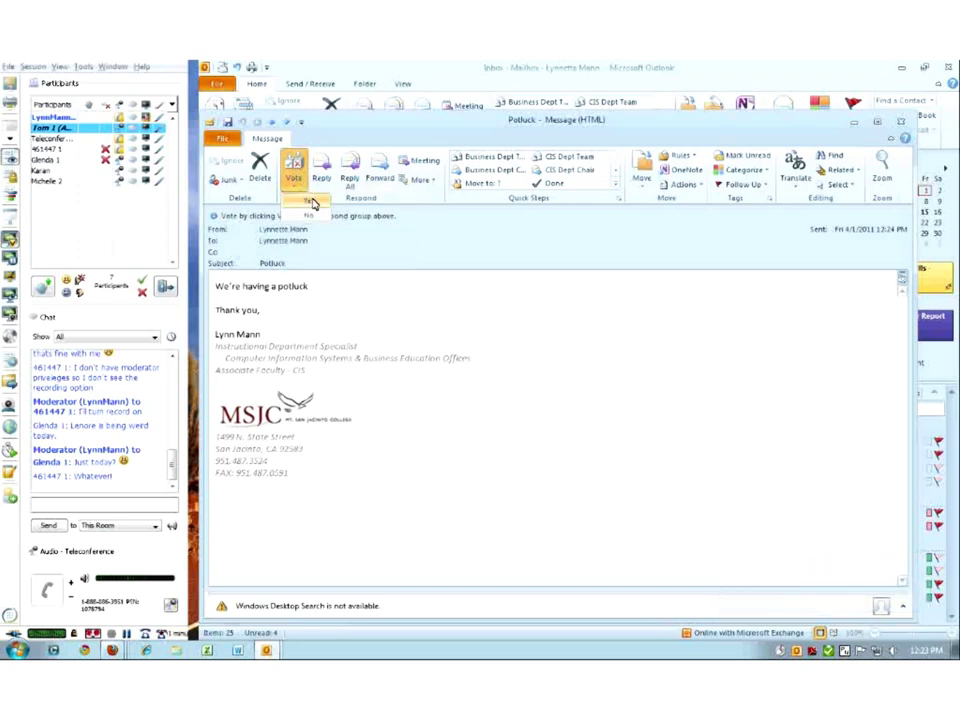
pyautogui.click(309, 203)
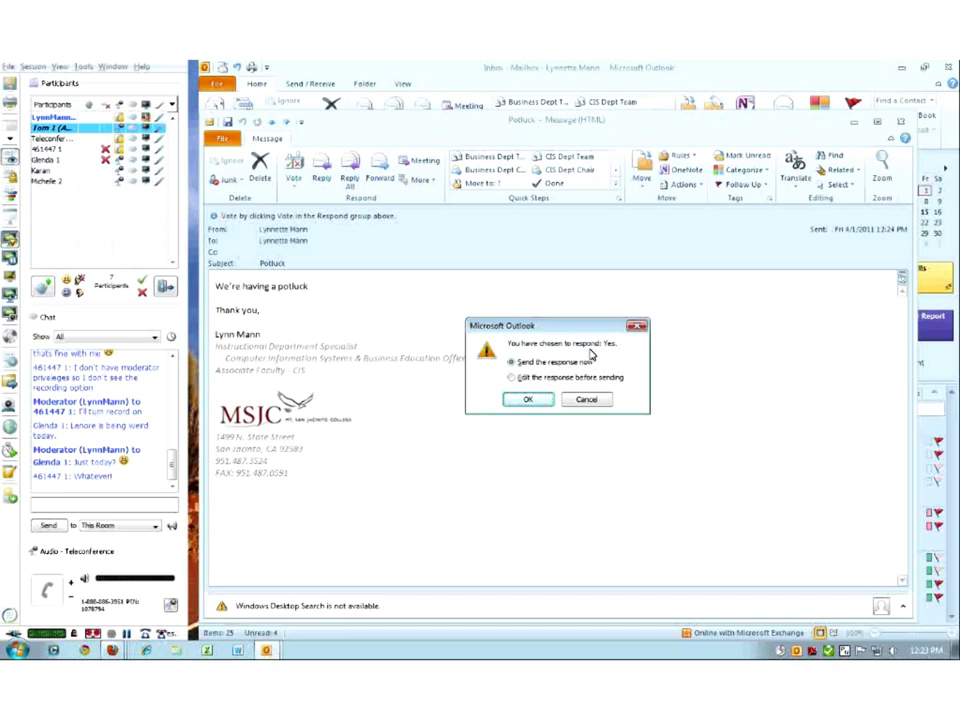
pyautogui.click(527, 401)
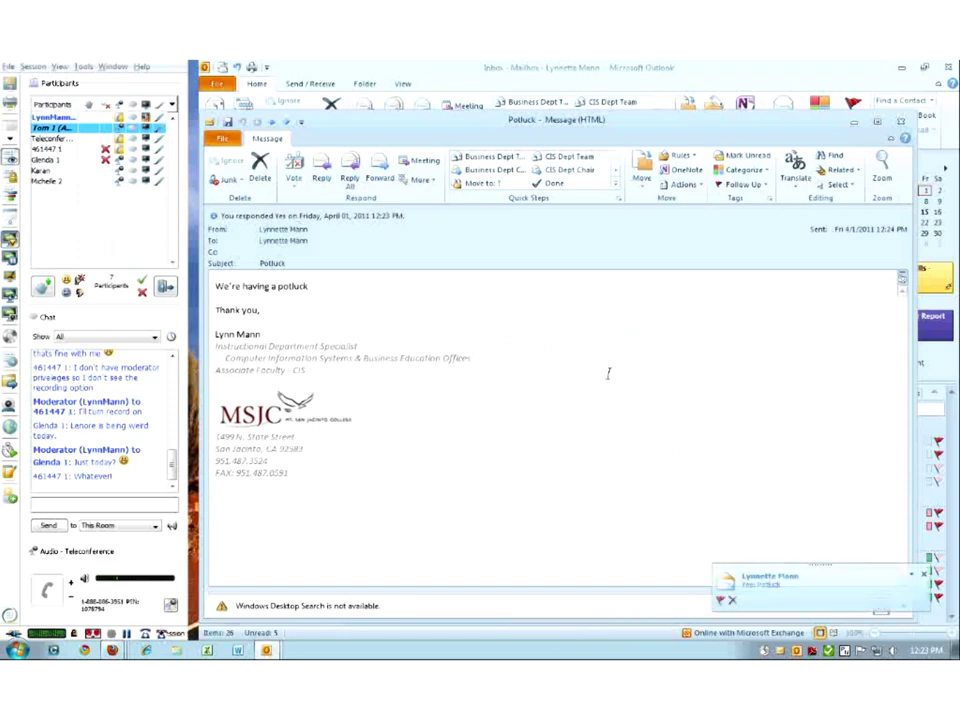
pyautogui.click(900, 121)
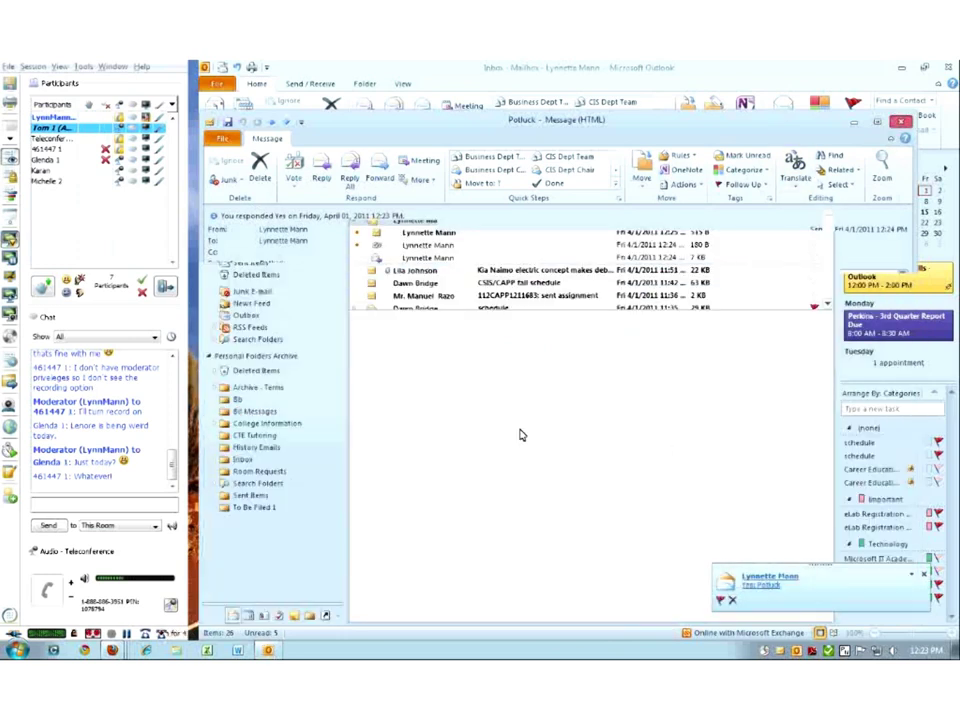
# - Open the "Yes: Potluck" response, review it, and close it
pyautogui.click(425, 236)
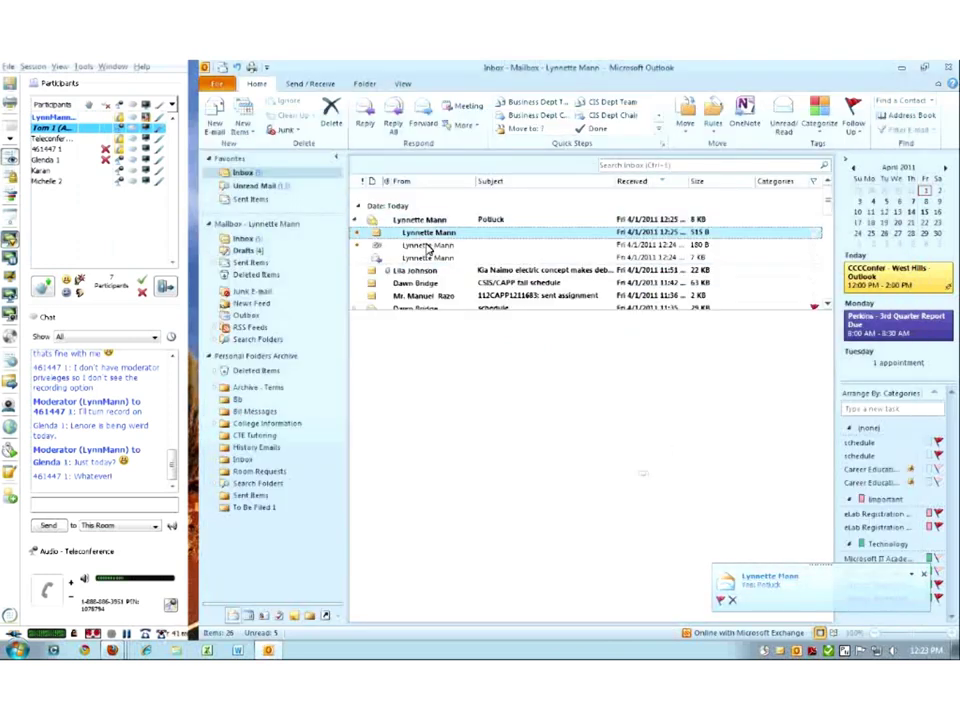
pyautogui.doubleClick(427, 236)
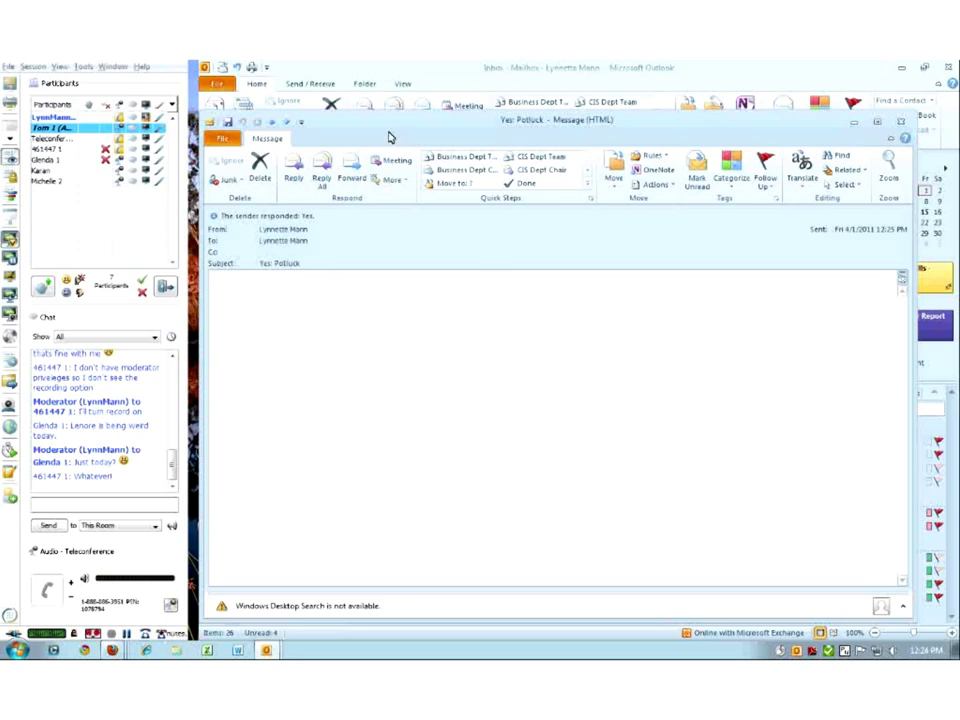
pyautogui.click(901, 121)
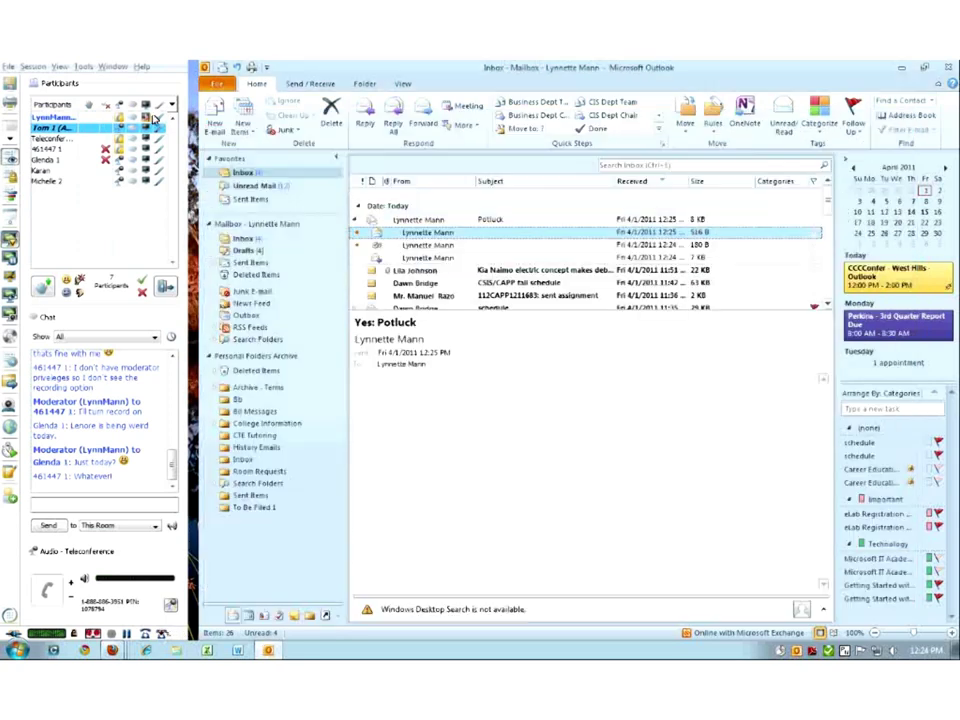
# - Start a new e-mail and hide its Bcc field
pyautogui.click(215, 117)
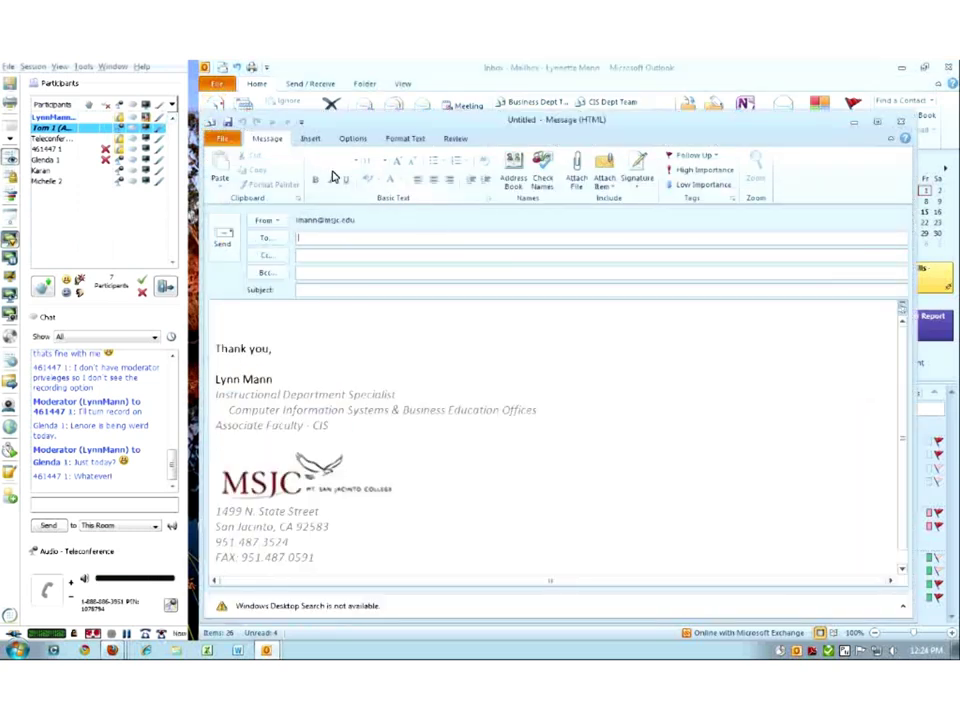
pyautogui.click(349, 139)
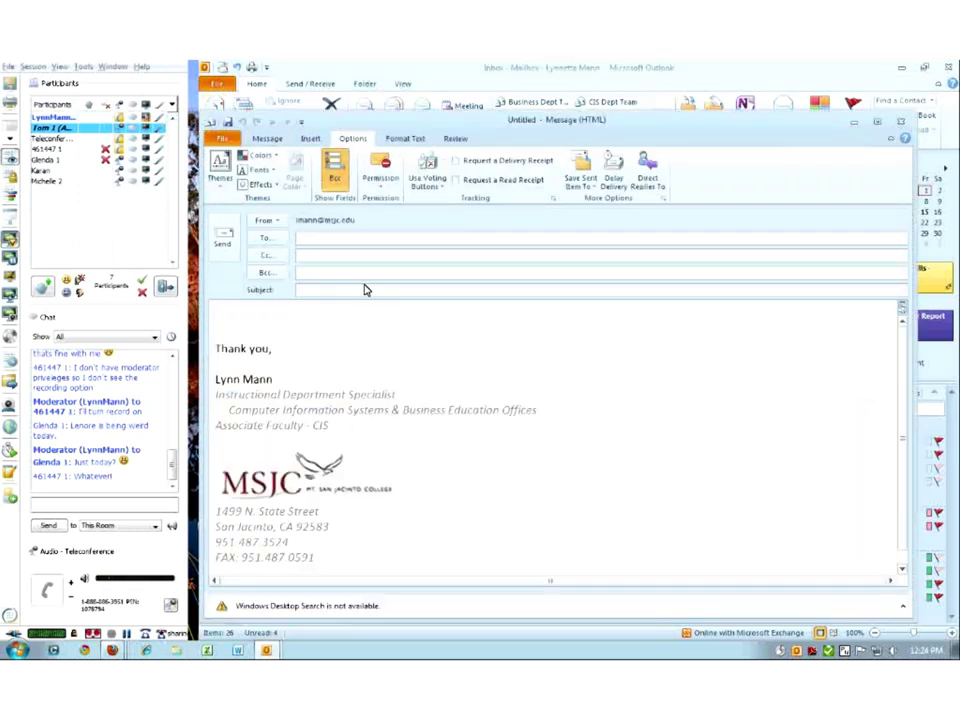
pyautogui.click(336, 188)
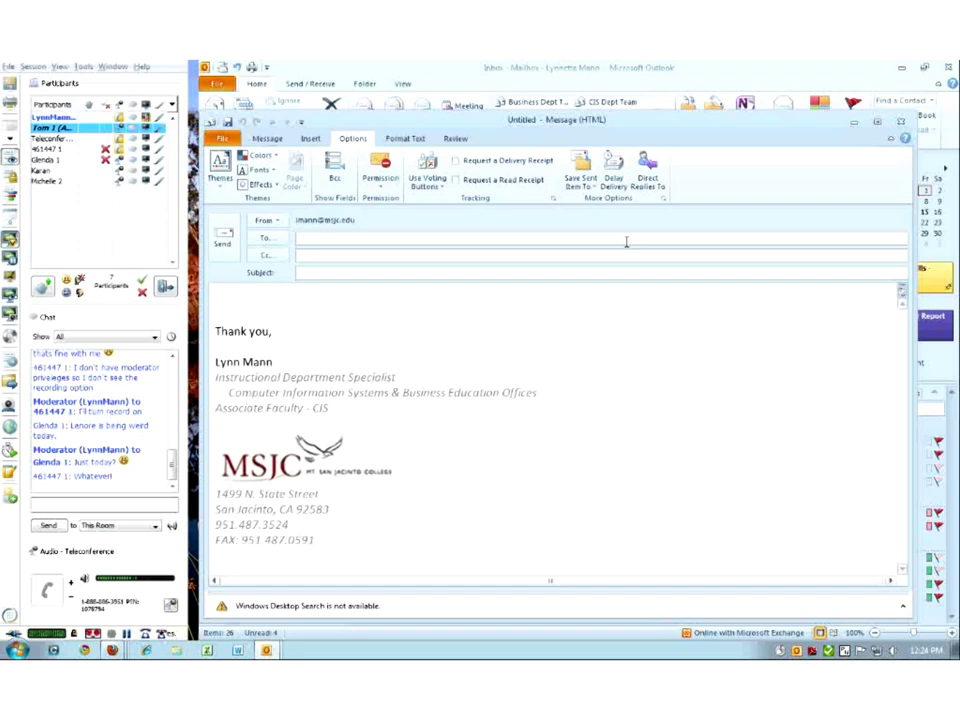
pyautogui.click(658, 186)
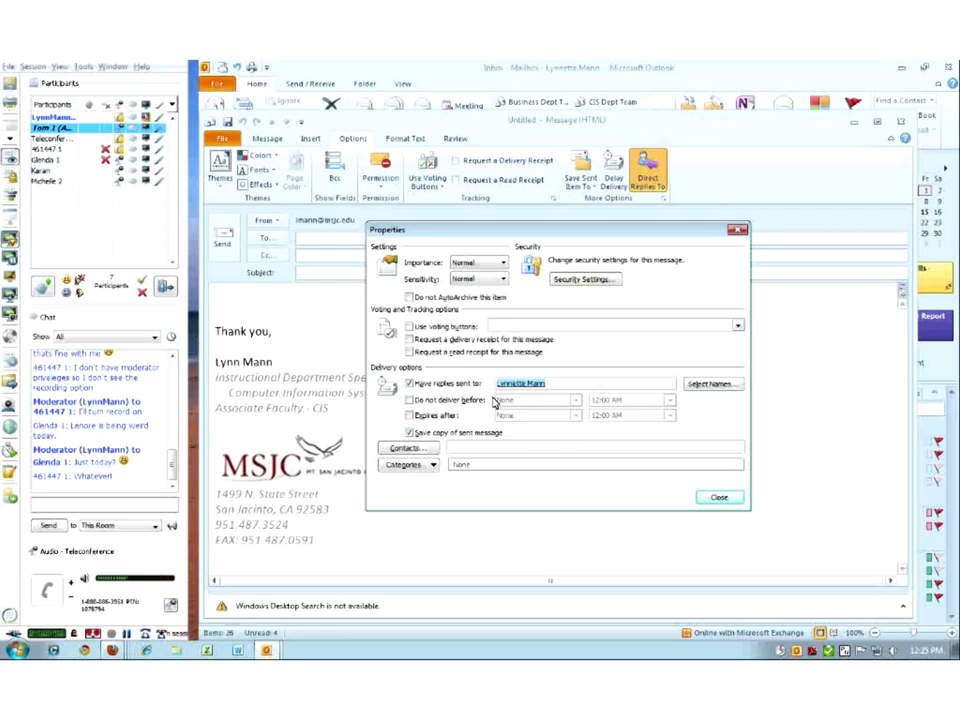
# - Add a second colleague from the address list to Have replies sent to
pyautogui.click(702, 385)
pyautogui.write('bill')
pyautogui.doubleClick(395, 301)
pyautogui.click(667, 492)
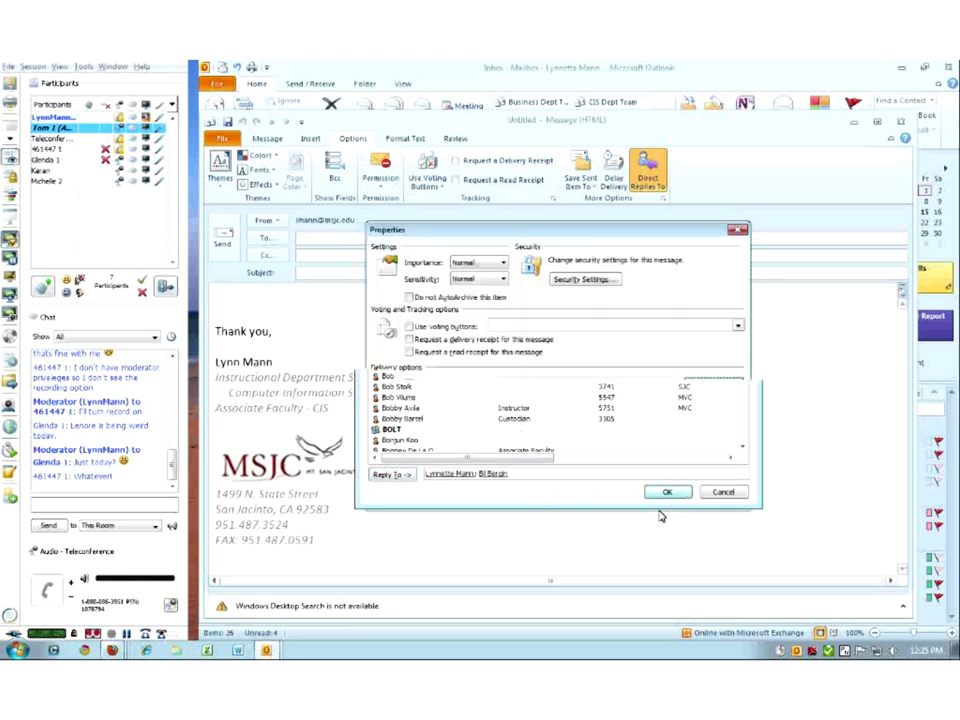
pyautogui.moveTo(511, 382)
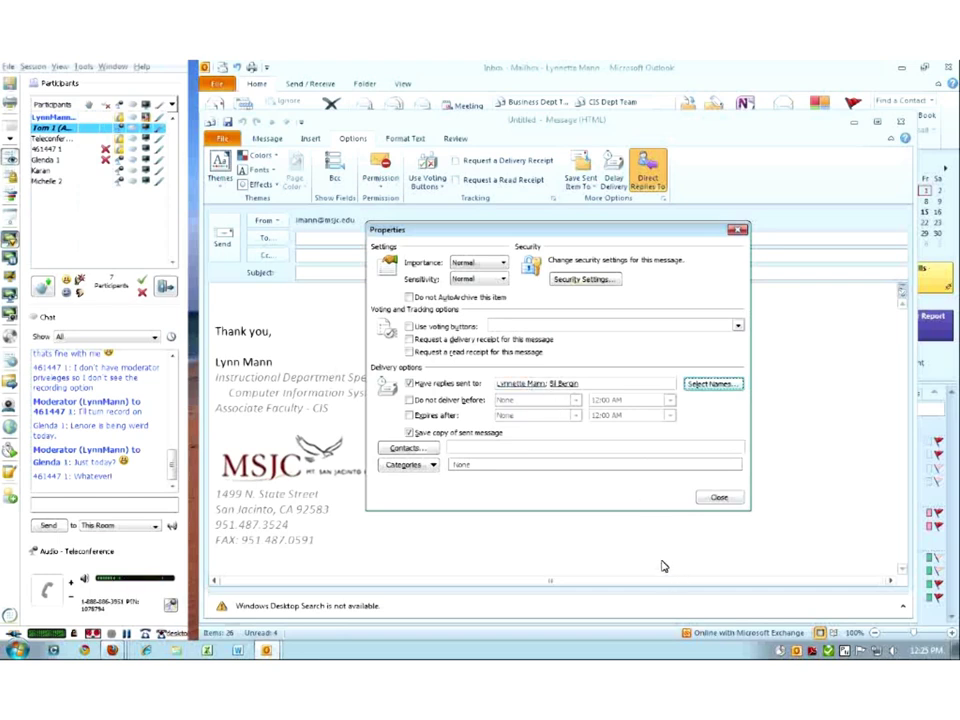
pyautogui.click(718, 499)
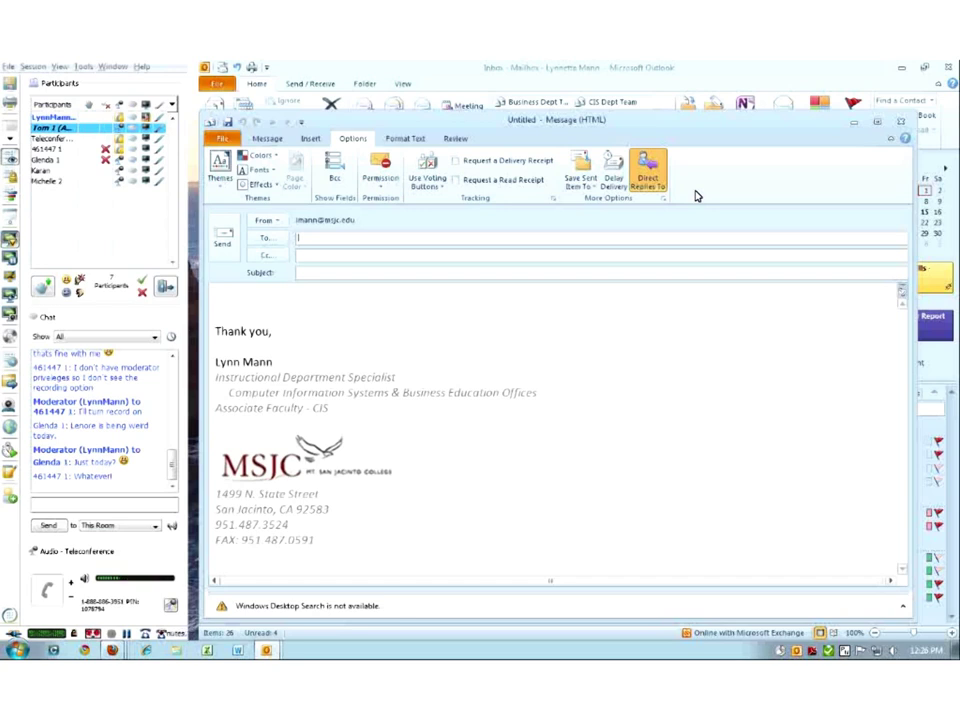
# - Address the message to yourself, fix the subject to 'testing direct replies to', and send
pyautogui.write('lmann')
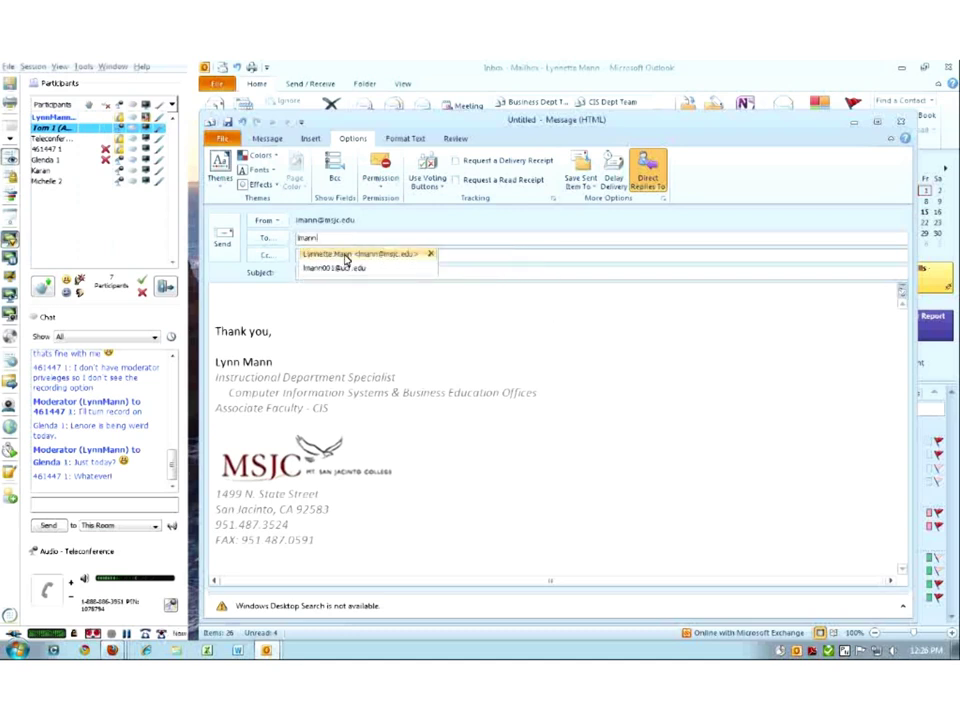
pyautogui.click(345, 254)
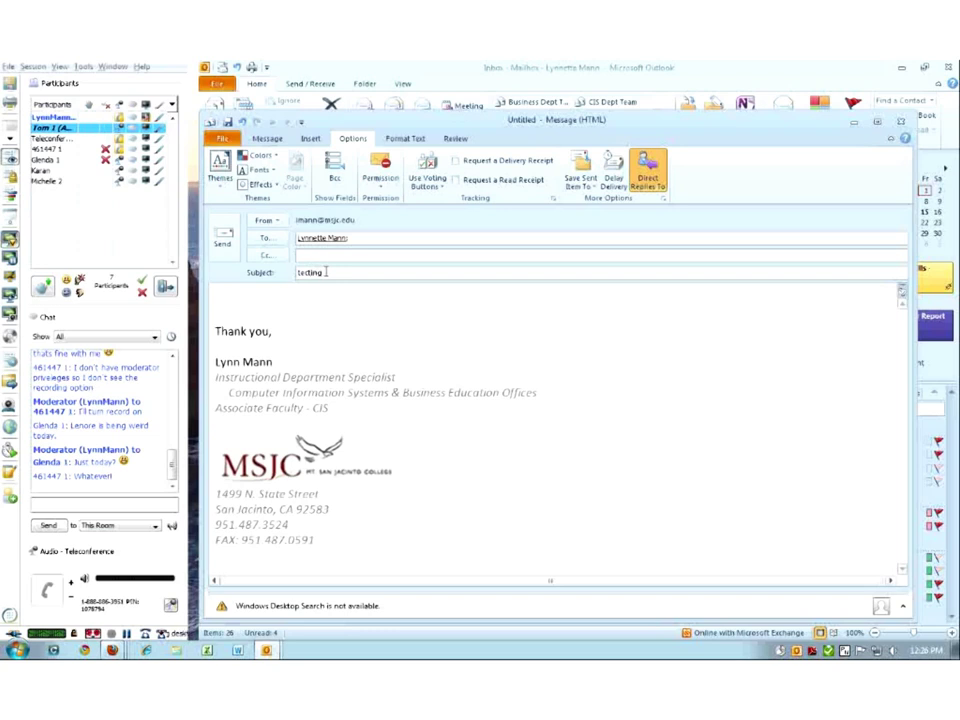
pyautogui.press('BackSpace')
pyautogui.press('BackSpace')
pyautogui.press('BackSpace')
pyautogui.press('BackSpace')
pyautogui.press('BackSpace')
pyautogui.write('sting a')
pyautogui.write('irect replies to')
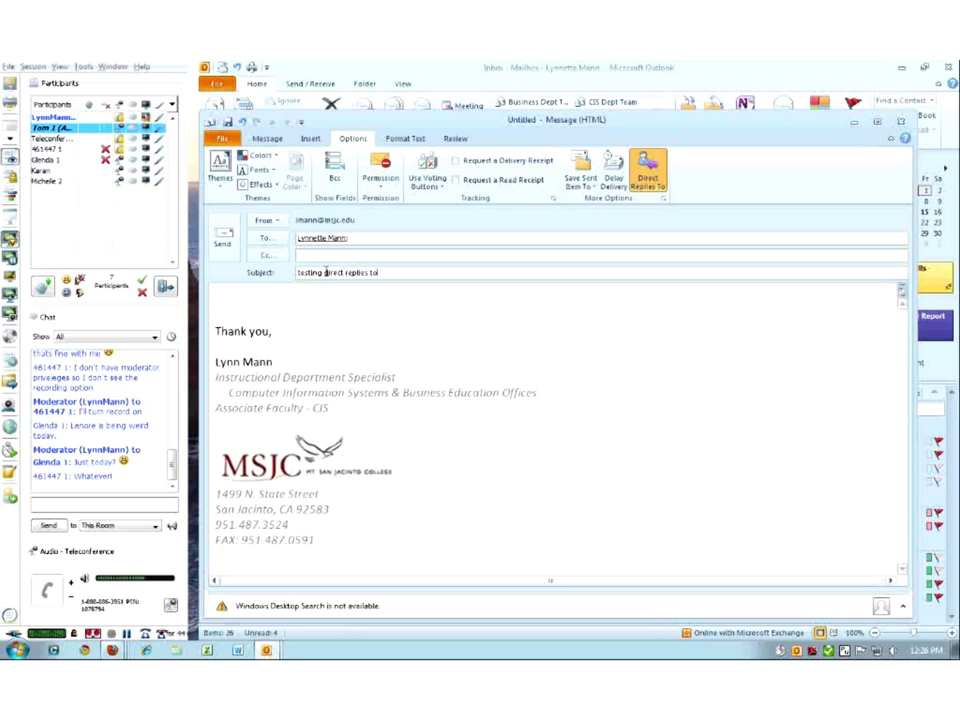
pyautogui.click(236, 248)
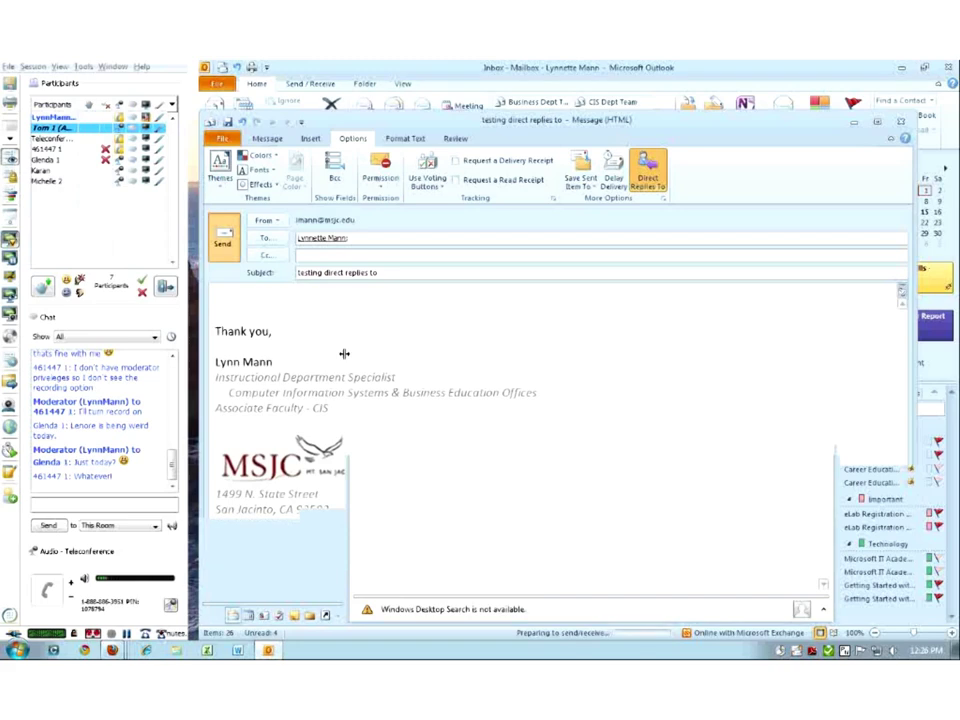
# - Open the test message, start a trial reply, then close it
pyautogui.click(424, 220)
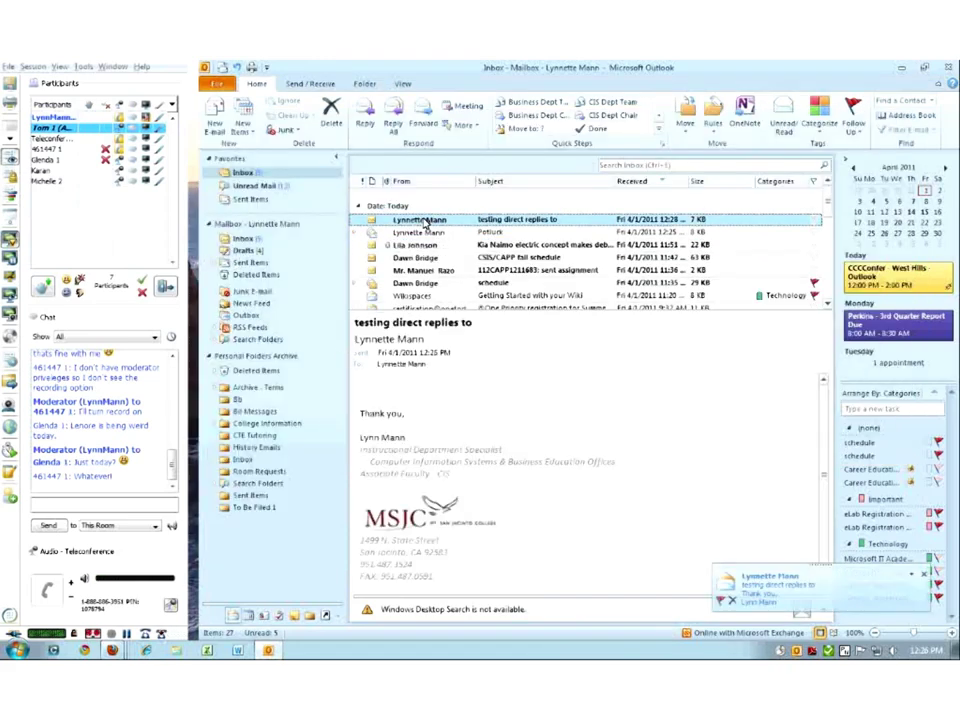
pyautogui.click(365, 120)
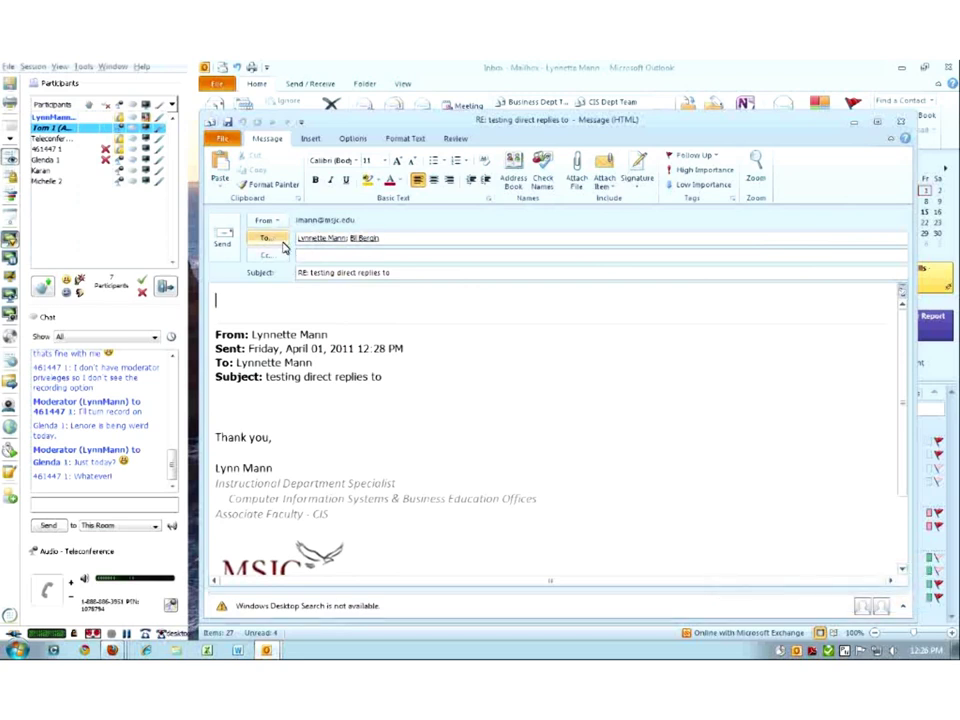
pyautogui.click(305, 308)
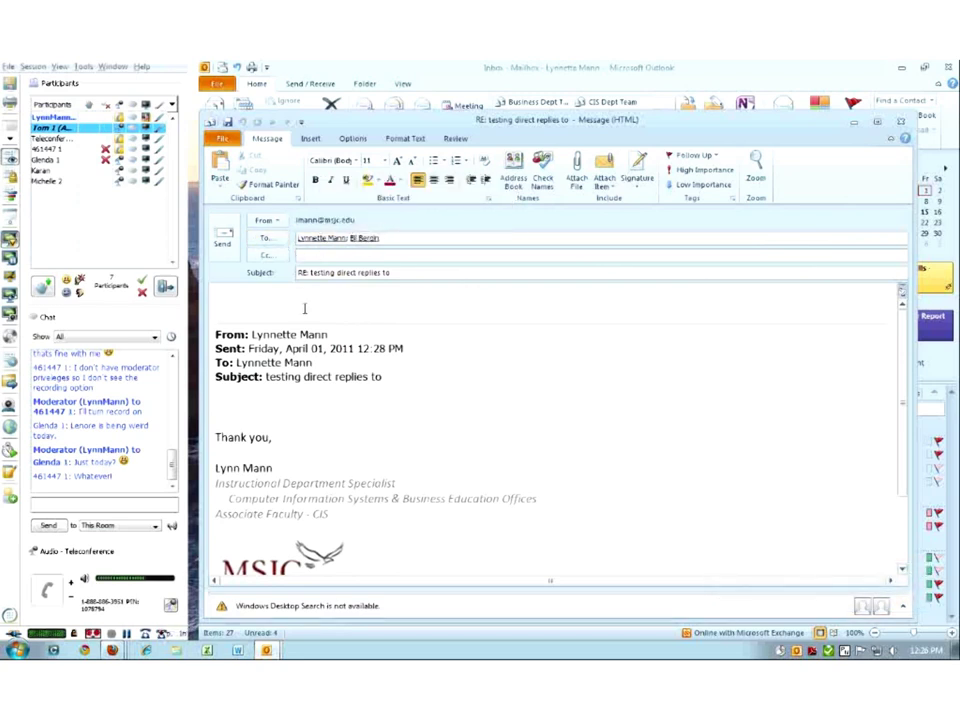
pyautogui.click(303, 302)
pyautogui.click(901, 121)
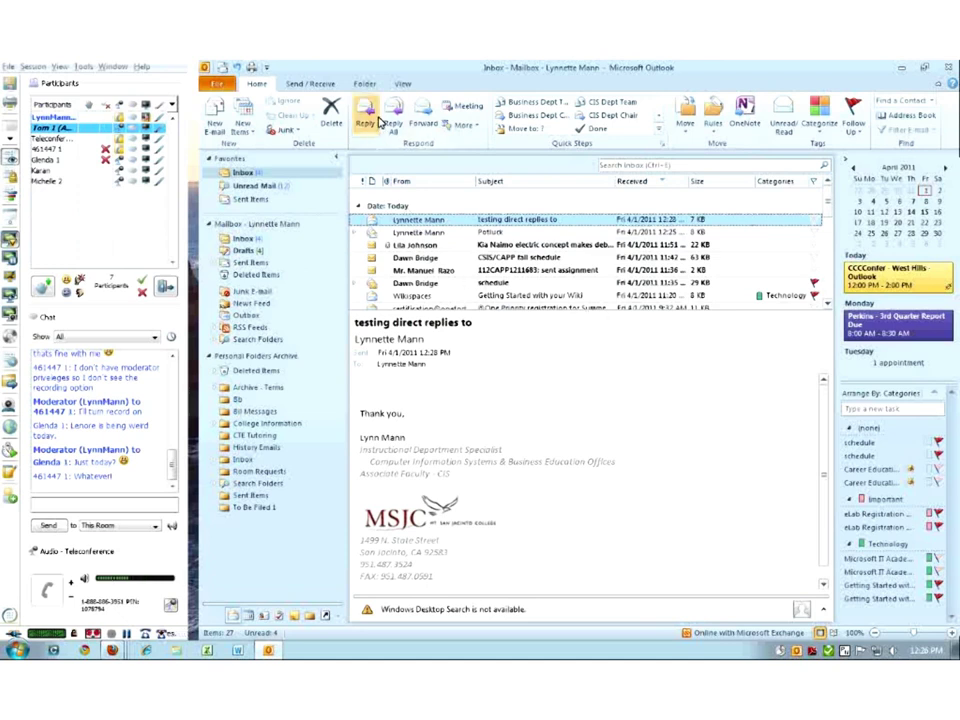
# - Reply again, remove the extra To recipient, discard unsaved, and open a new blank message
pyautogui.click(376, 119)
pyautogui.click(399, 236)
pyautogui.press('BackSpace')
pyautogui.press('BackSpace')
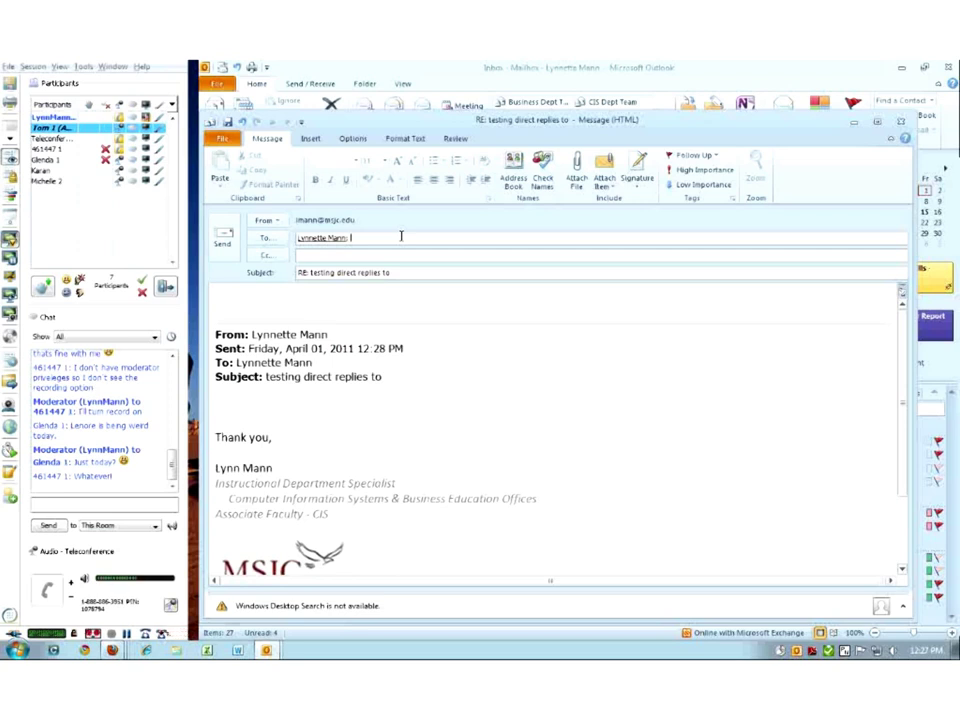
pyautogui.click(401, 236)
pyautogui.click(900, 121)
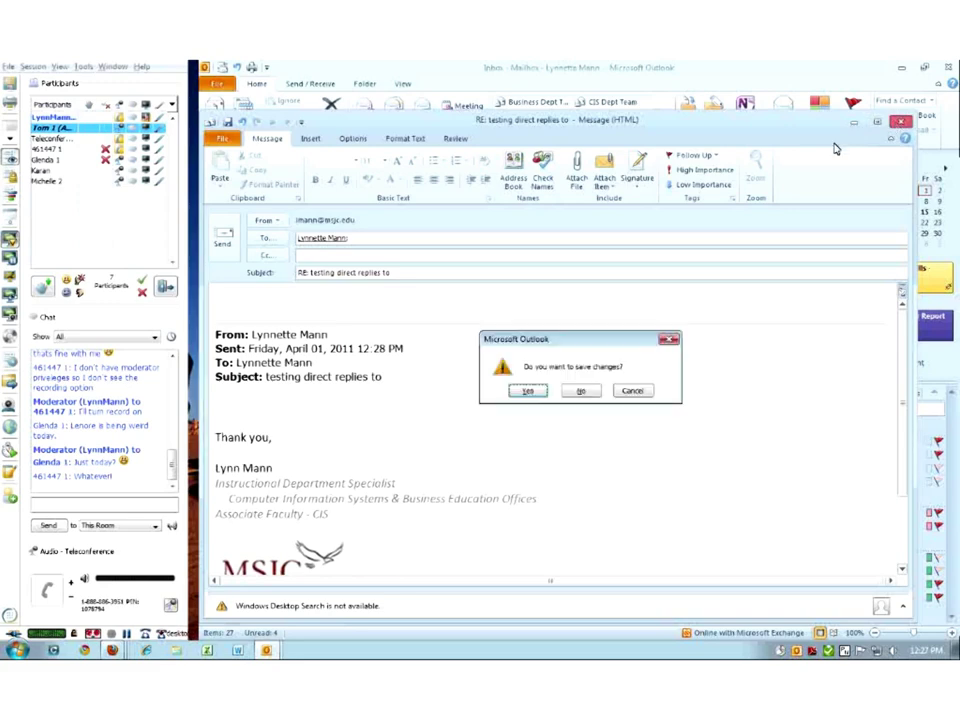
pyautogui.click(581, 390)
pyautogui.click(215, 120)
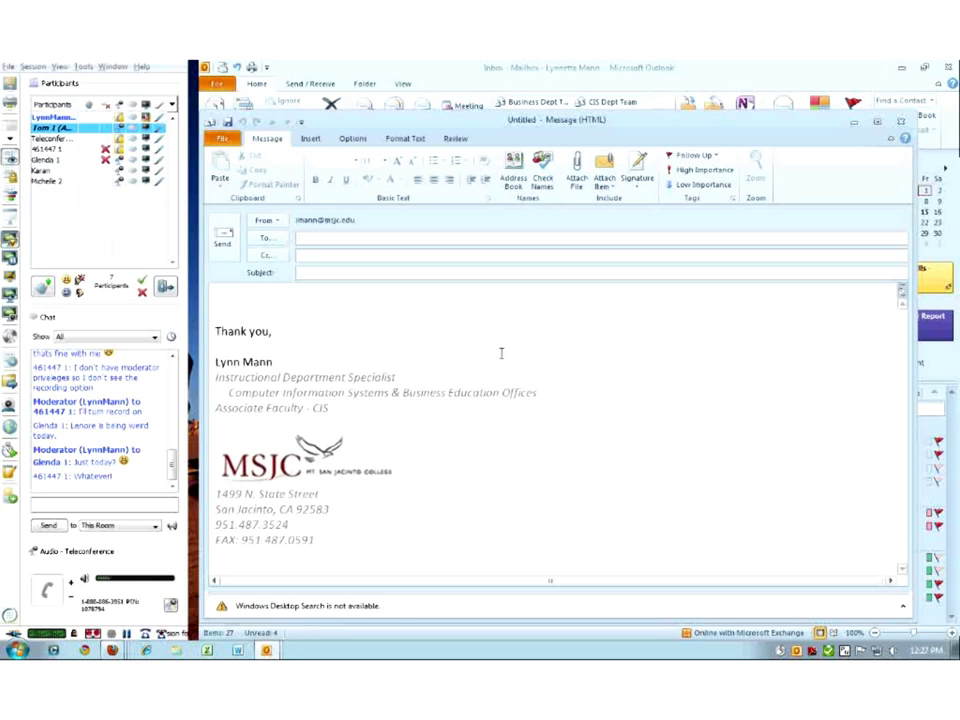
# - Delay delivery until 4/5/2011 at 2:00 PM, leaving Expires after unchecked
pyautogui.click(355, 138)
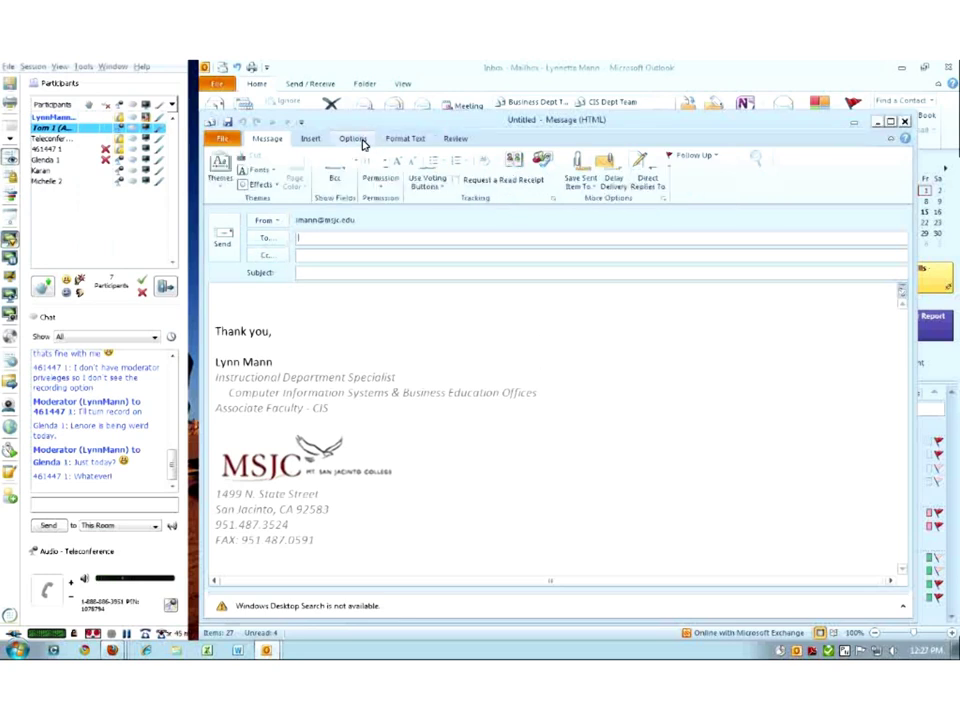
pyautogui.click(617, 188)
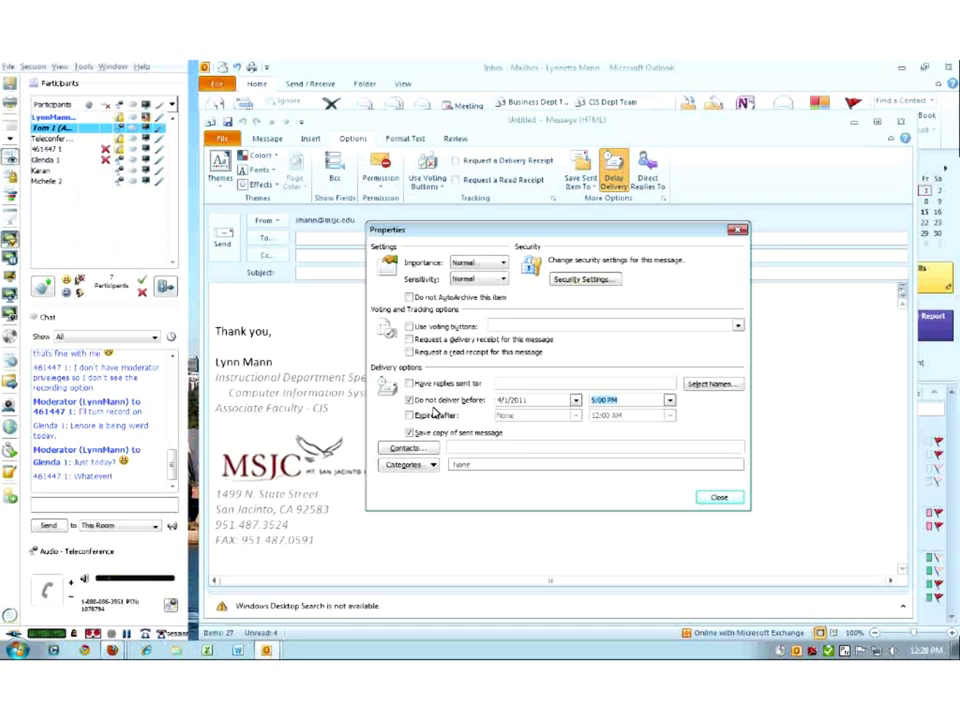
pyautogui.click(575, 400)
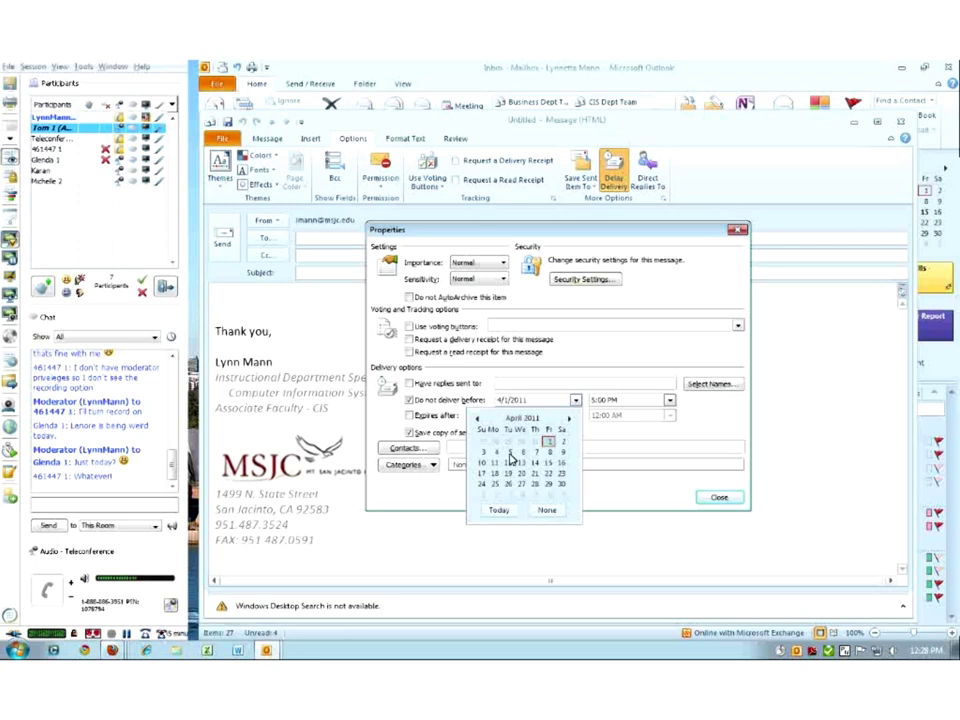
pyautogui.click(511, 459)
pyautogui.click(669, 400)
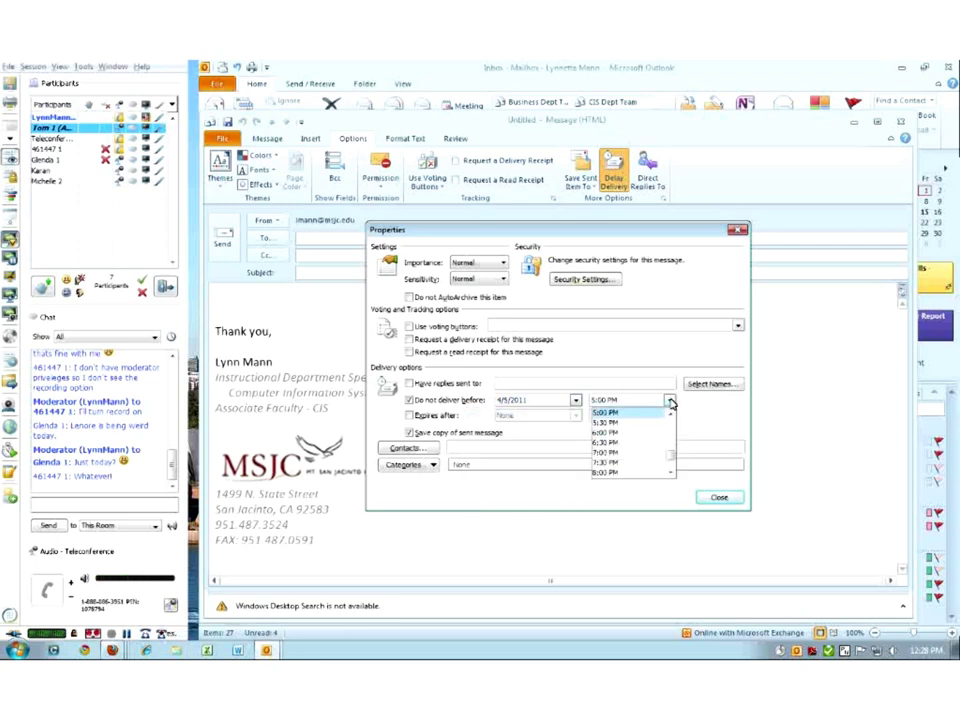
pyautogui.scroll(2, 662, 420)
pyautogui.click(643, 423)
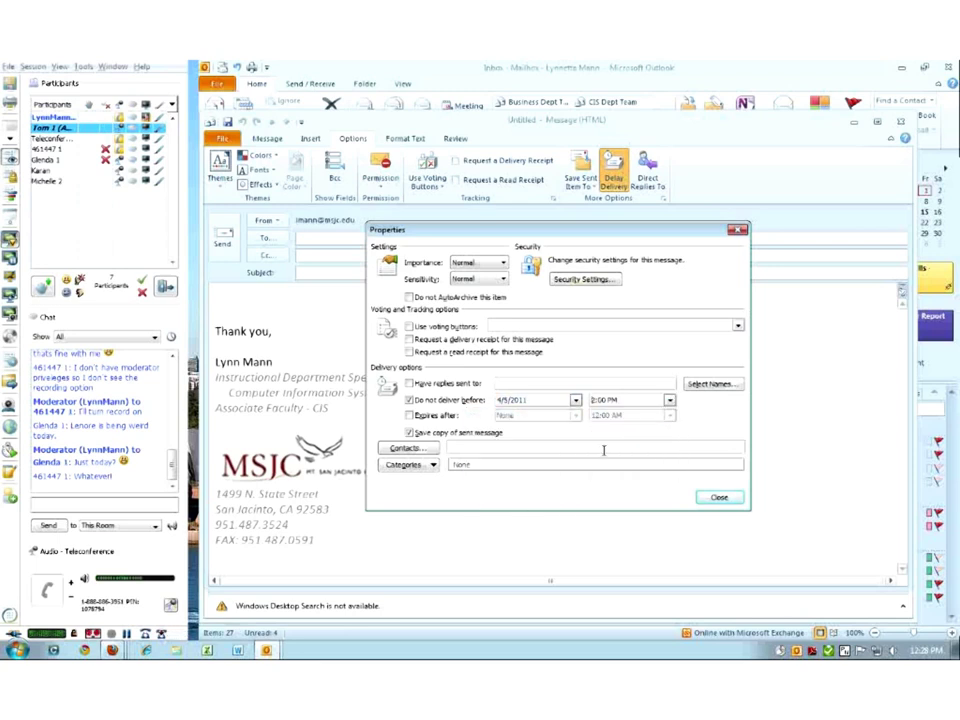
pyautogui.click(410, 416)
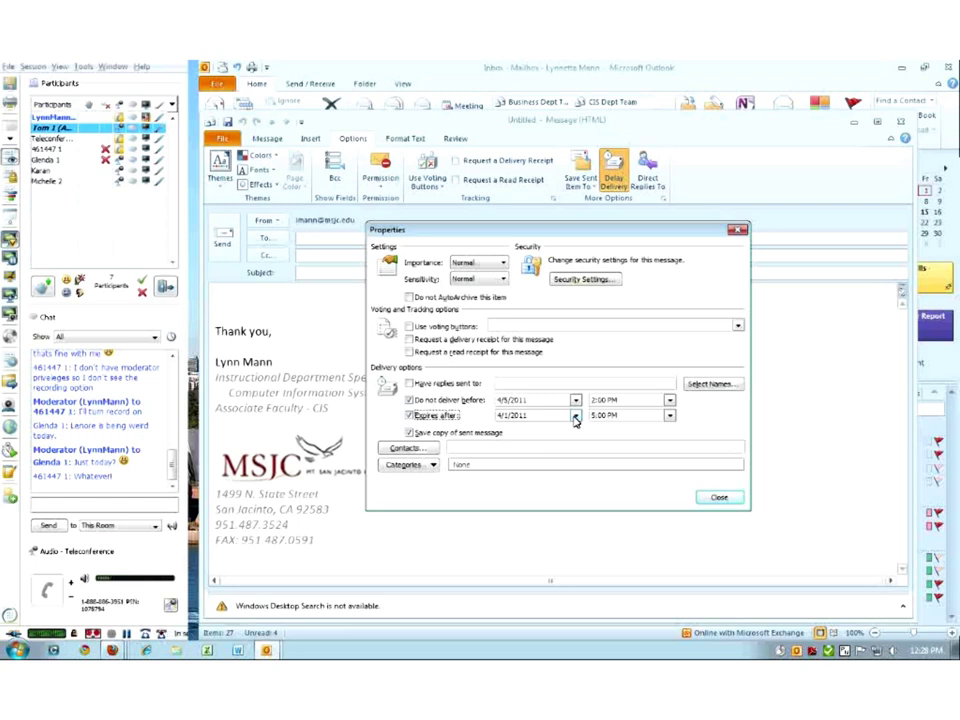
pyautogui.click(409, 416)
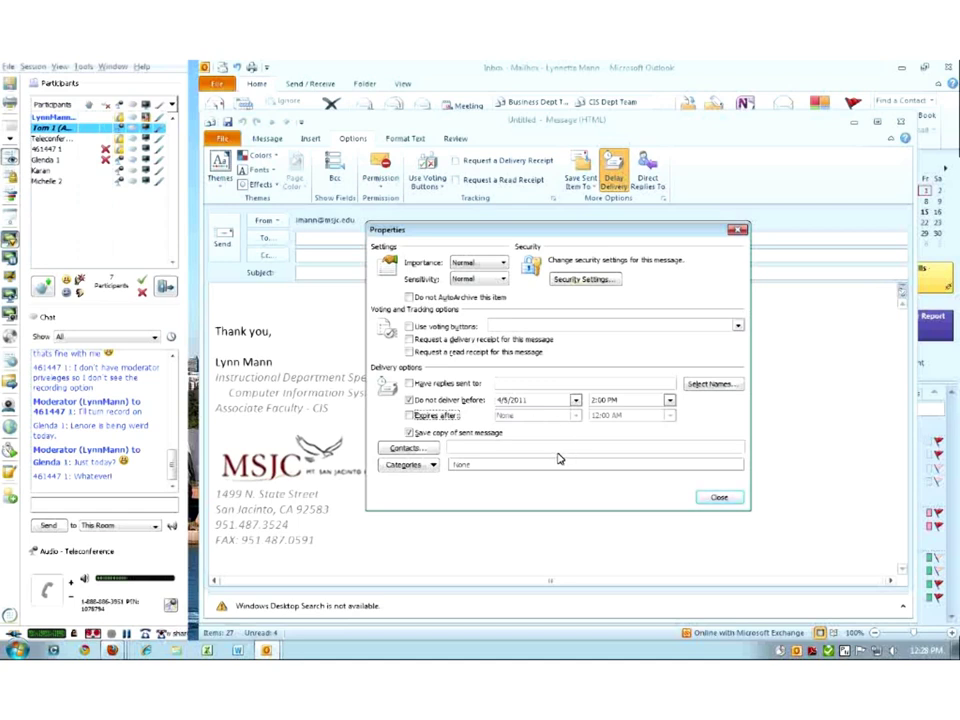
pyautogui.click(718, 497)
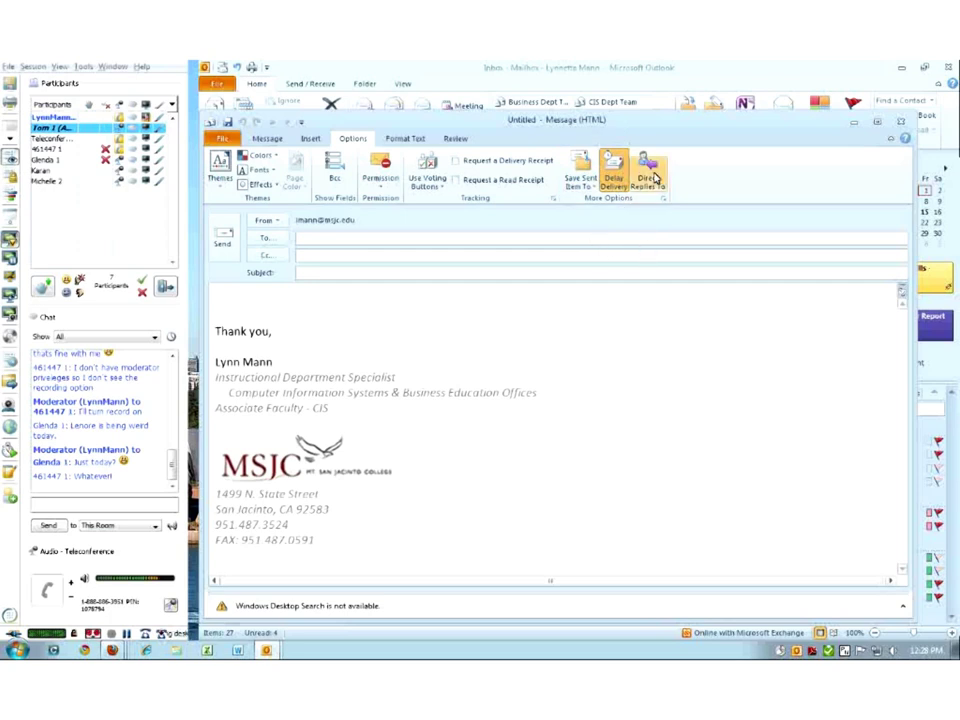
# - Save the sent copy to another folder picked in the Select Folder dialog
pyautogui.click(580, 188)
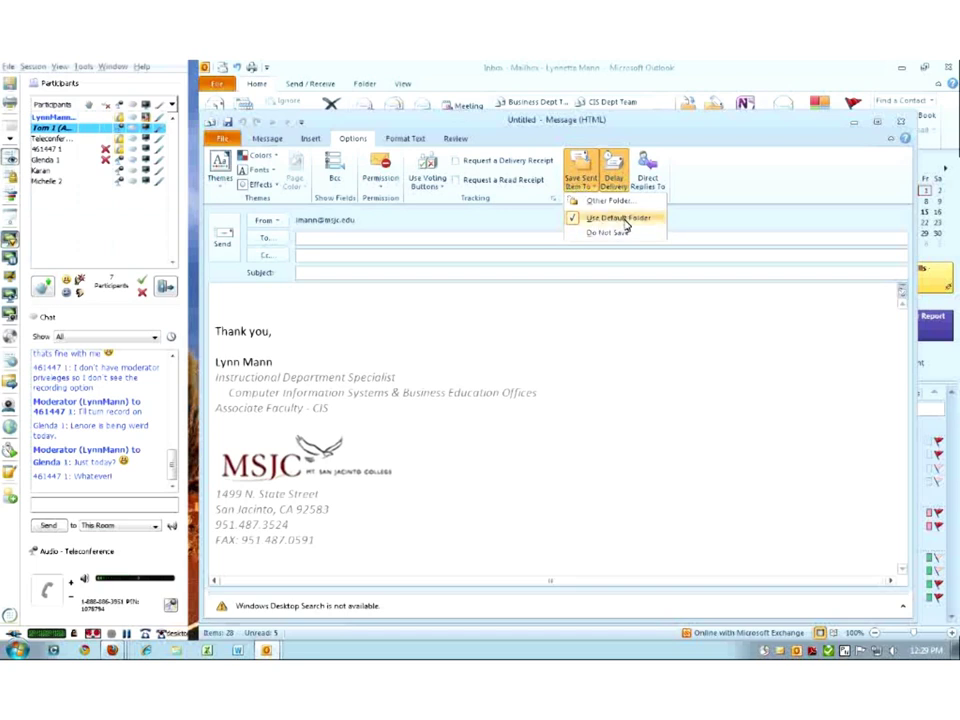
pyautogui.click(572, 233)
pyautogui.click(580, 189)
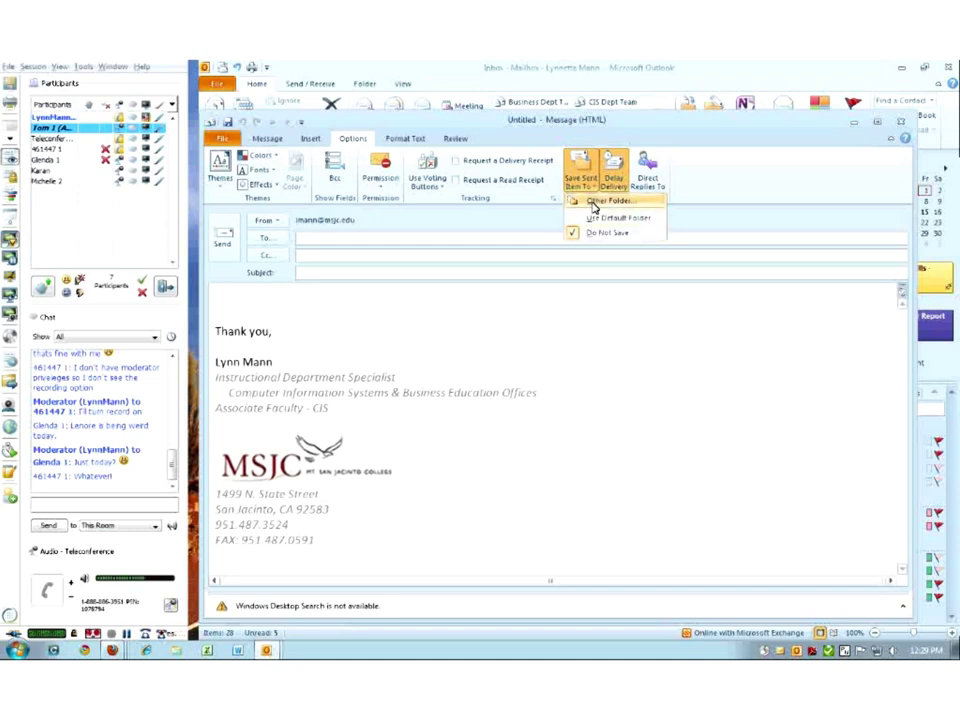
pyautogui.click(594, 203)
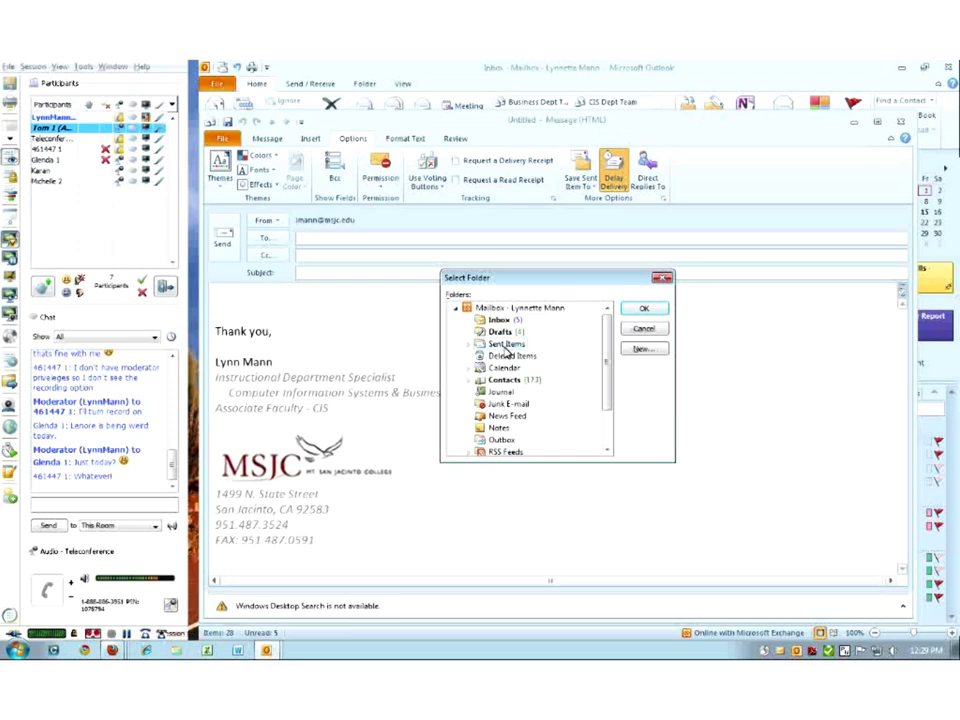
pyautogui.moveTo(609, 375); pyautogui.dragTo(579, 369)
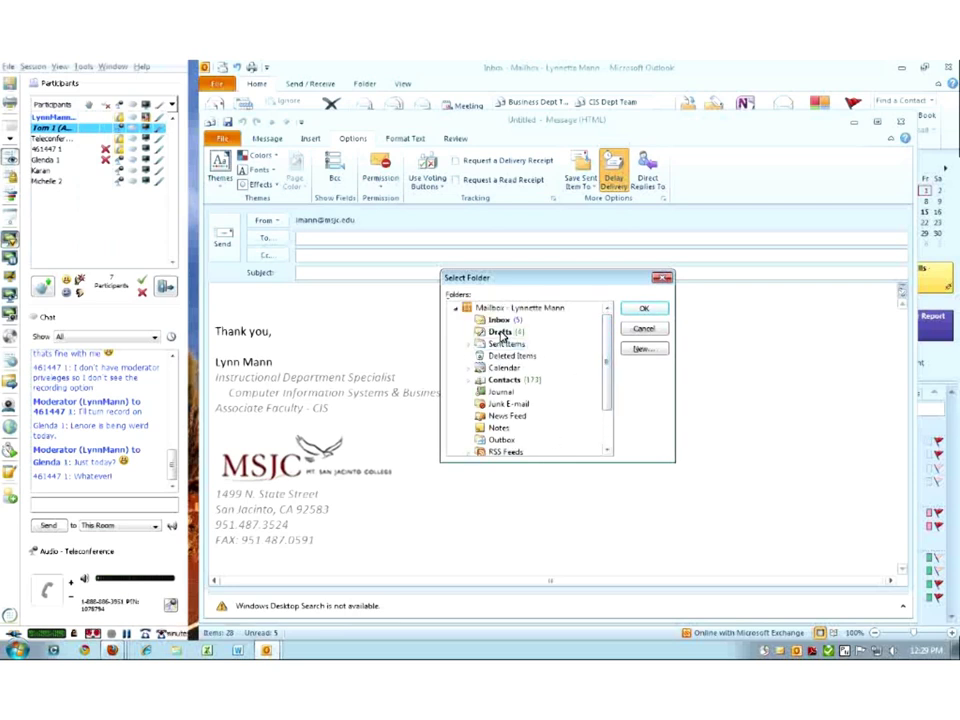
pyautogui.click(644, 309)
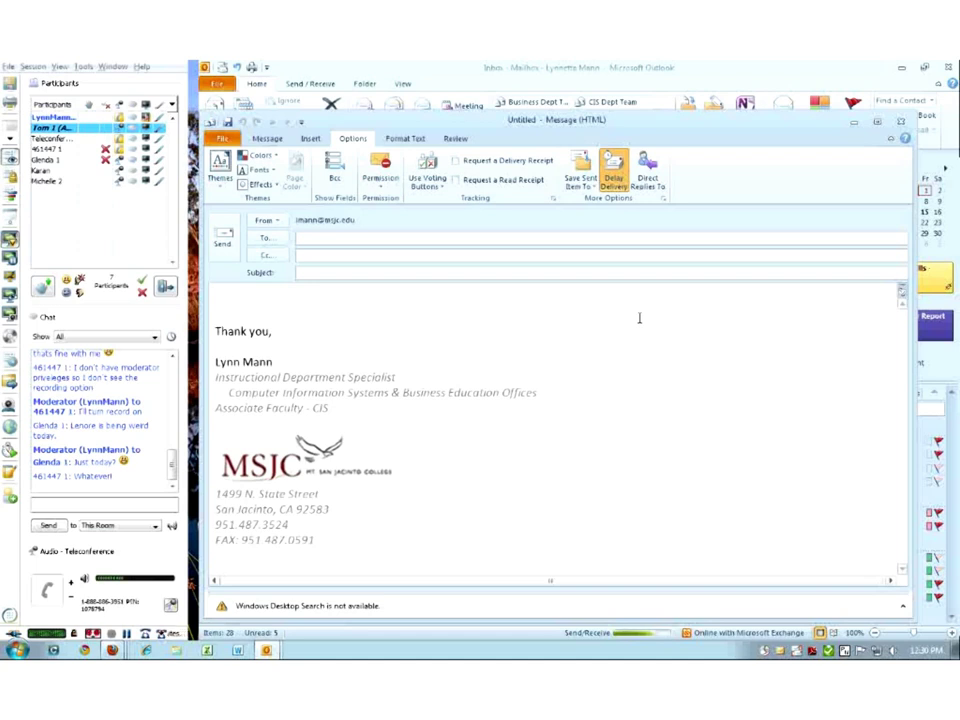
# - Clear the 'Do not deliver before' time from the new message and close its Properties
pyautogui.click(614, 186)
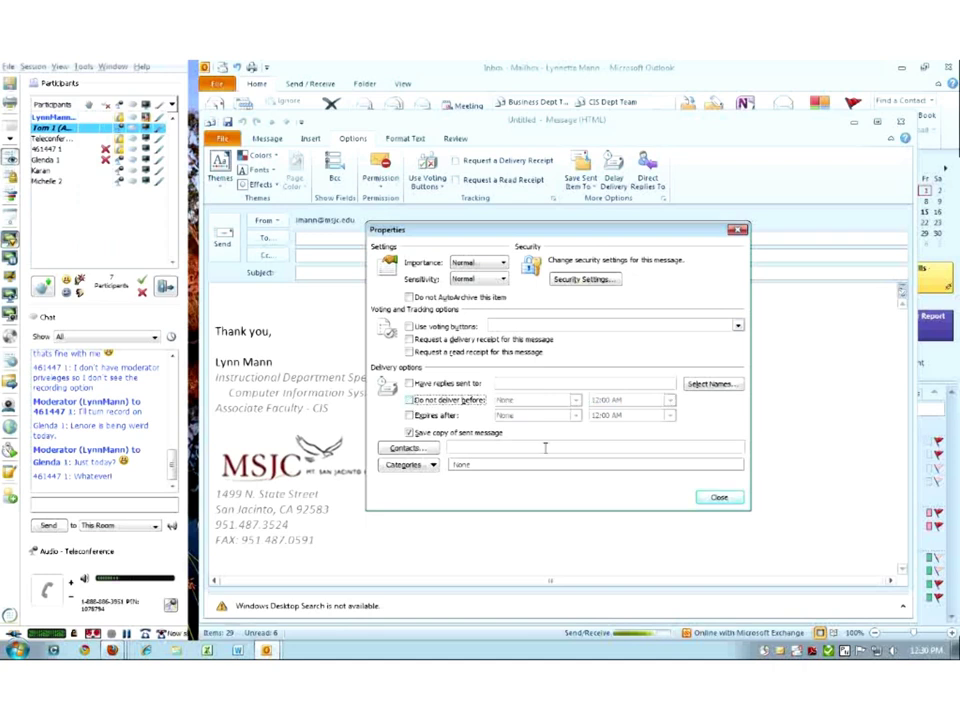
pyautogui.click(722, 497)
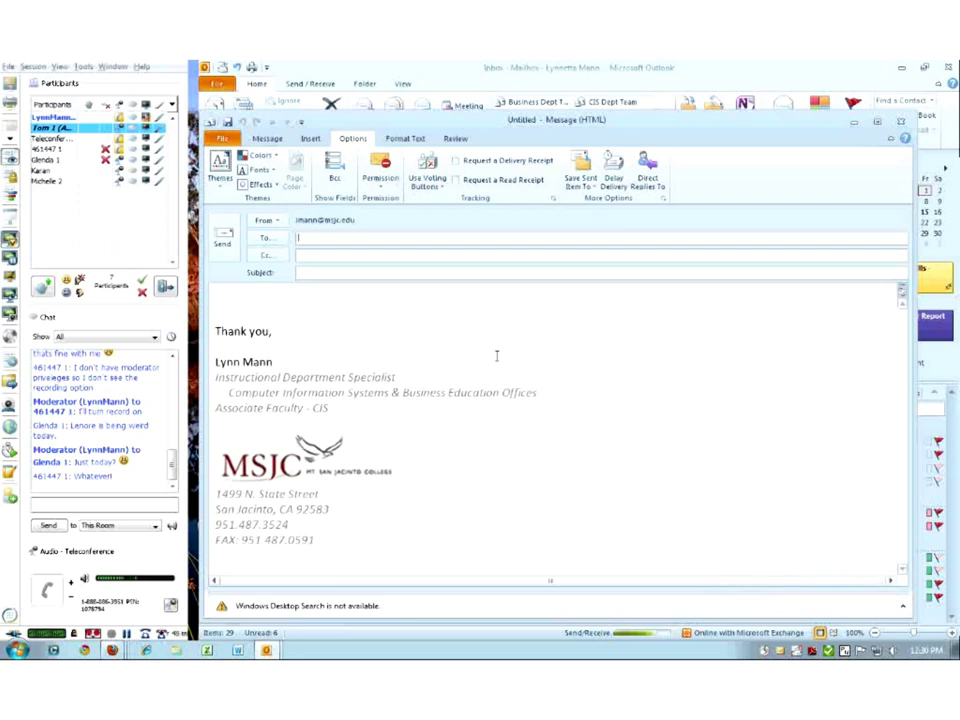
pyautogui.moveTo(105, 150); pyautogui.dragTo(107, 163)
pyautogui.click(107, 163)
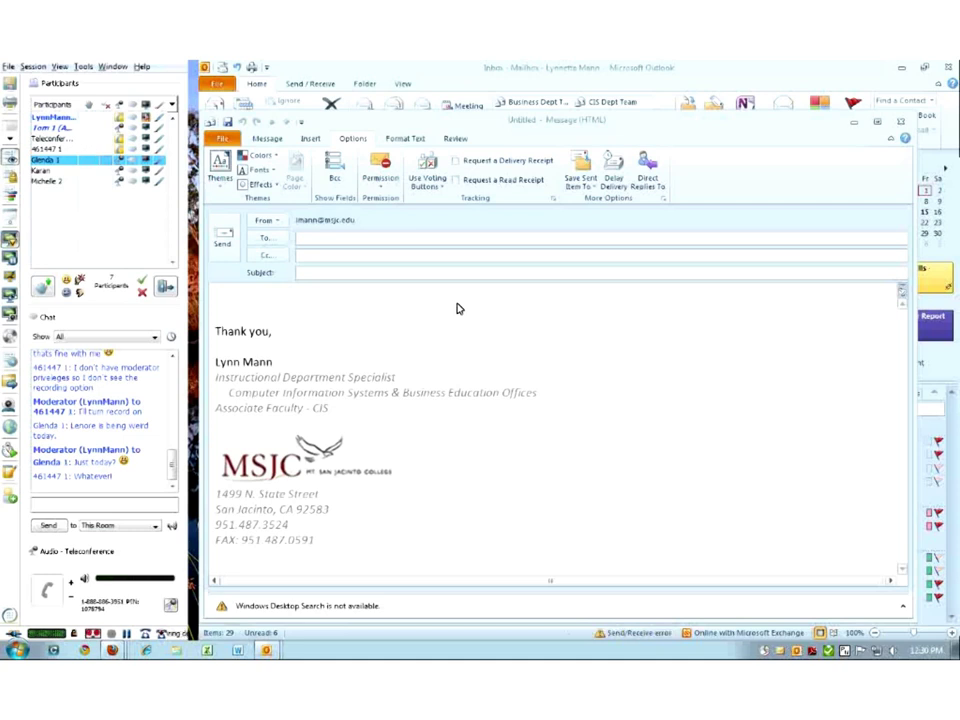
pyautogui.click(311, 141)
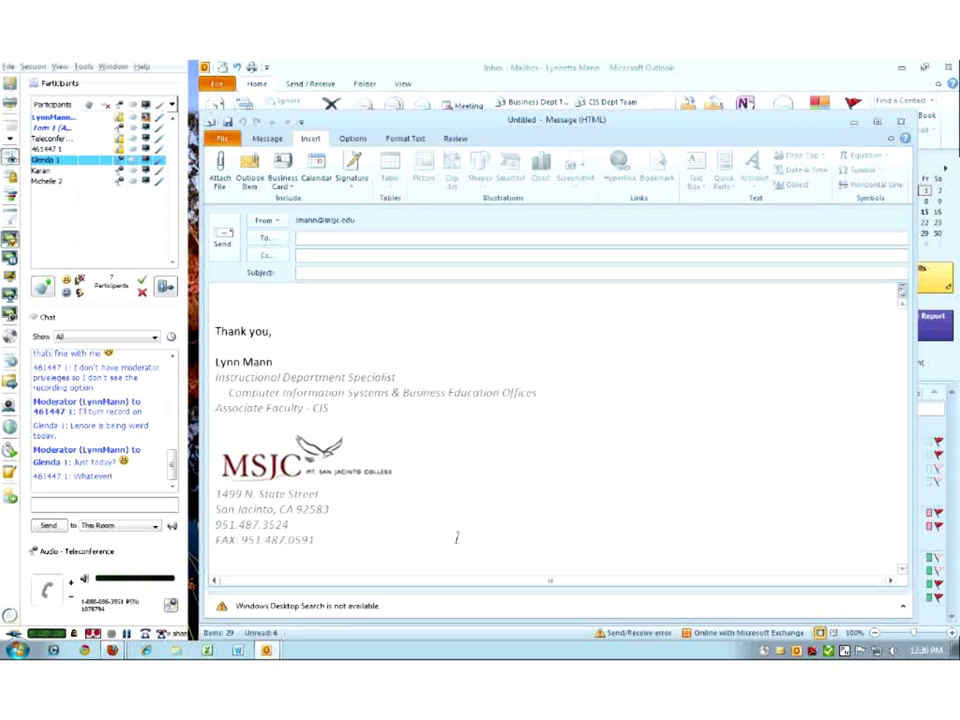
pyautogui.moveTo(316, 540)
pyautogui.mouseDown()
pyautogui.moveTo(221, 369)
pyautogui.moveTo(218, 331)
pyautogui.mouseUp()
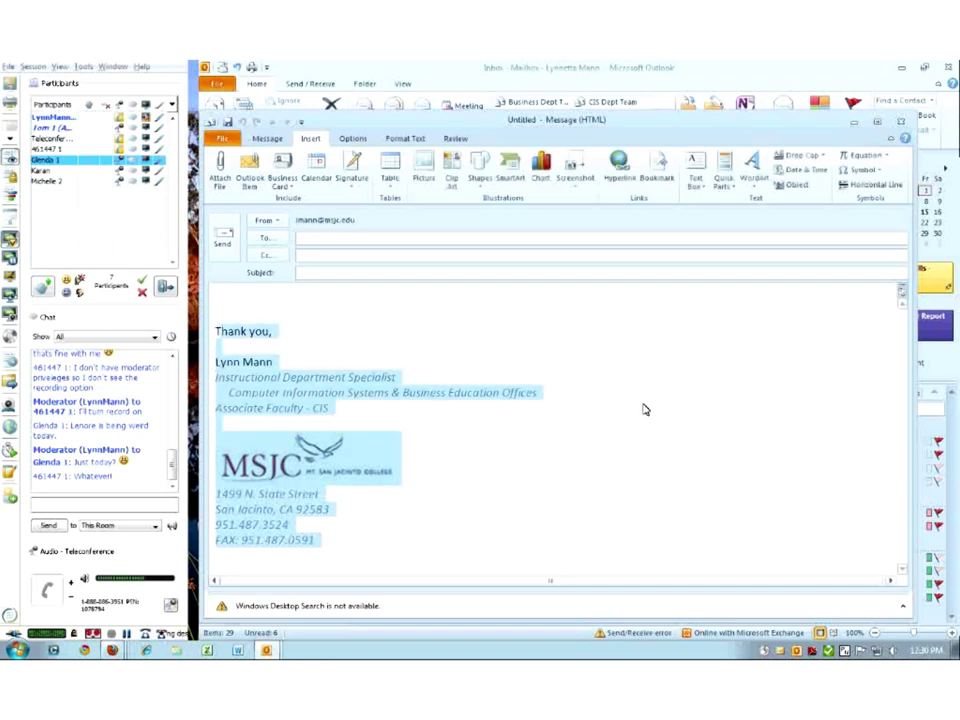
pyautogui.click(490, 460)
pyautogui.moveTo(316, 541)
pyautogui.mouseDown()
pyautogui.moveTo(228, 540)
pyautogui.moveTo(225, 362)
pyautogui.moveTo(228, 332)
pyautogui.moveTo(237, 333)
pyautogui.mouseUp()
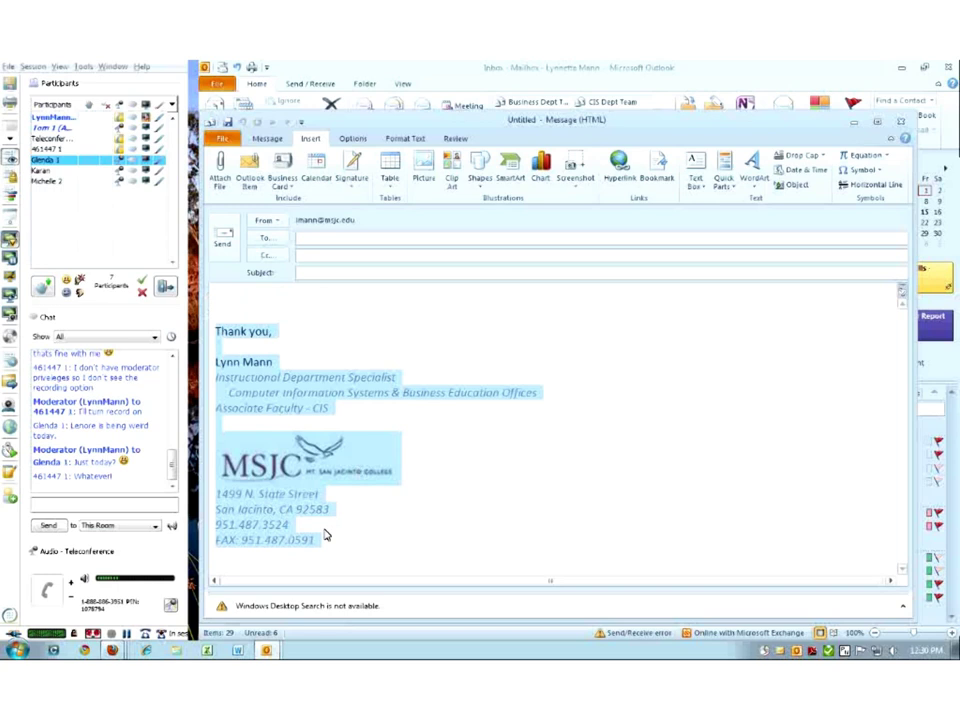
pyautogui.click(514, 552)
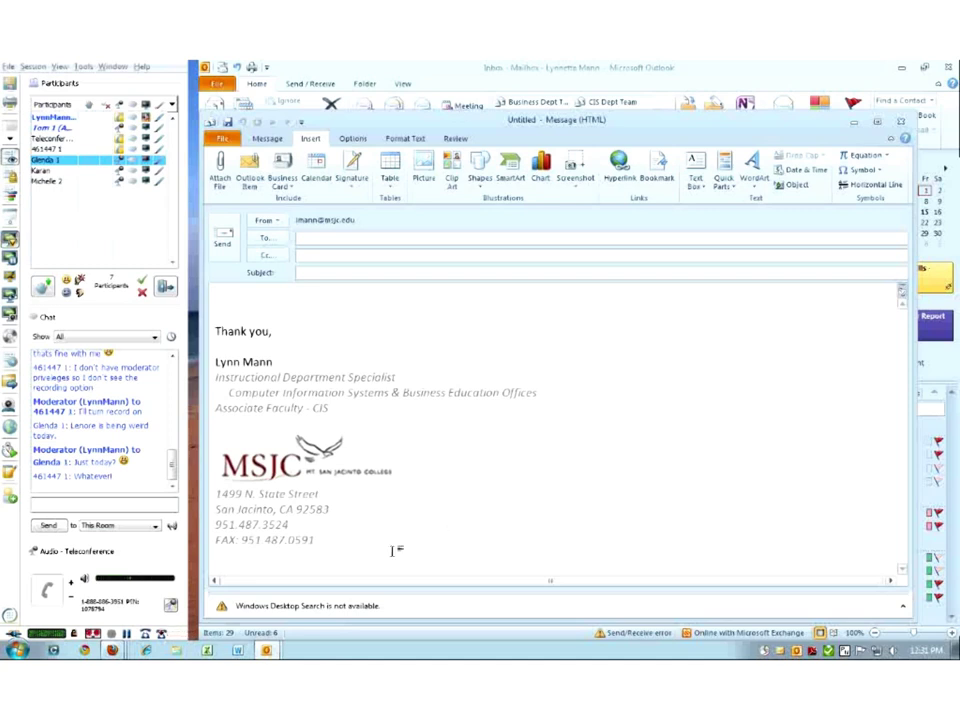
pyautogui.moveTo(318, 539); pyautogui.dragTo(218, 540)
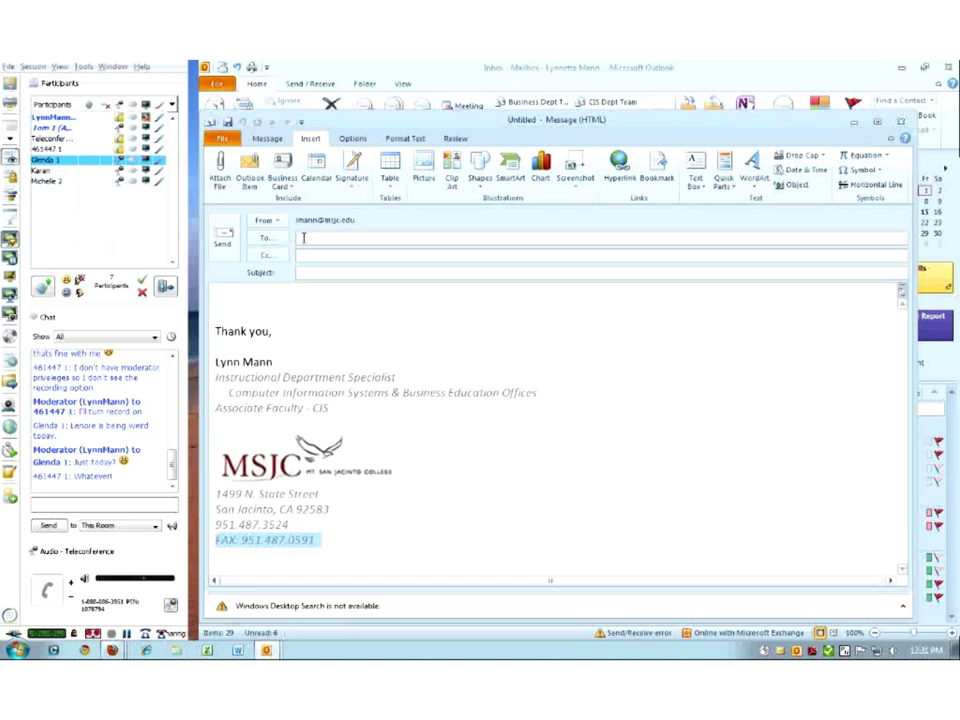
# - Select and delete the FAX line in the New Outgoing signature editor
pyautogui.click(354, 188)
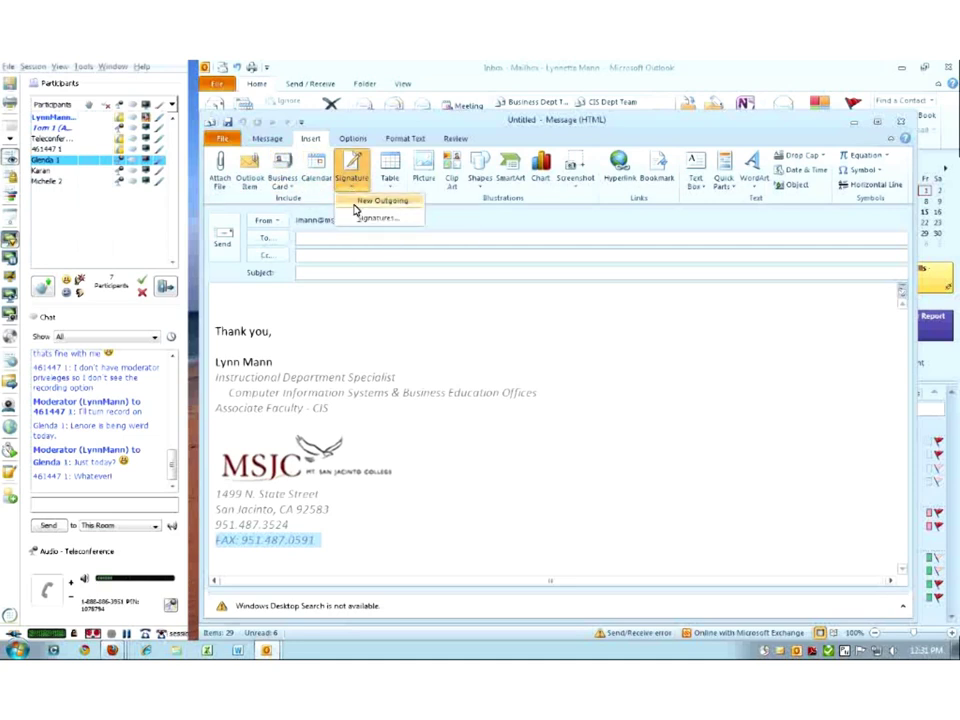
pyautogui.click(360, 218)
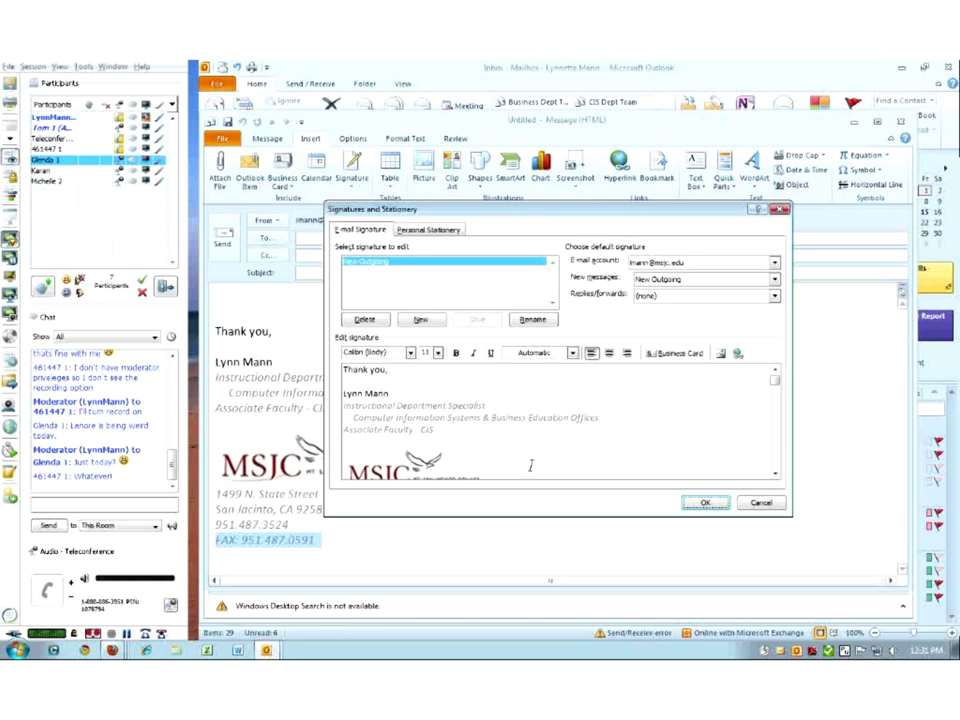
pyautogui.scroll(-2, 531, 465)
pyautogui.click(449, 473)
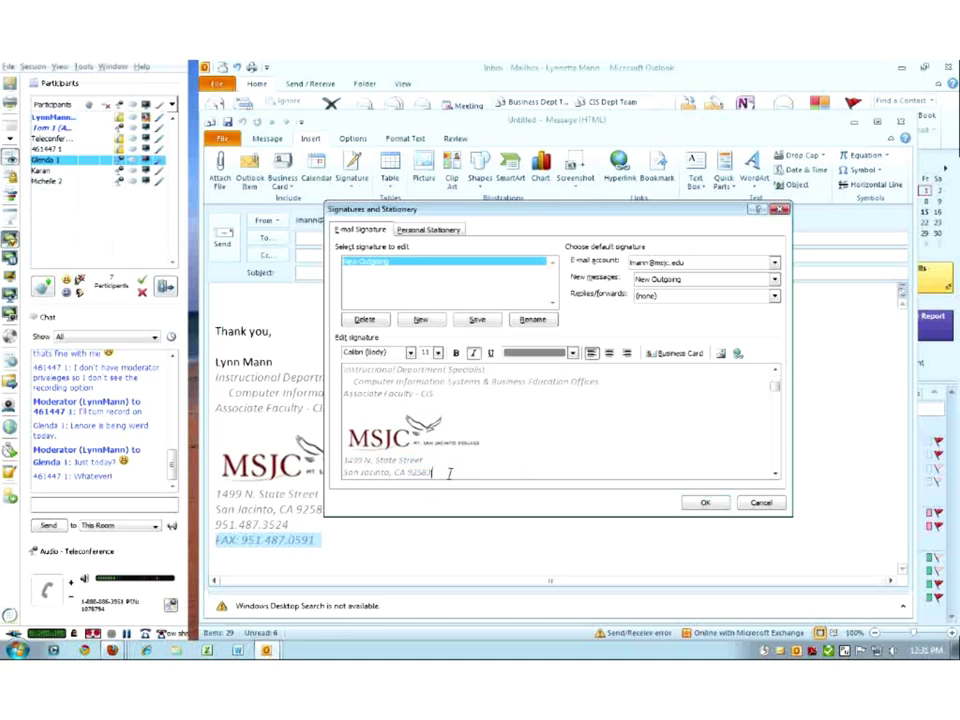
pyautogui.moveTo(775, 390); pyautogui.dragTo(775, 441)
pyautogui.moveTo(433, 403); pyautogui.dragTo(336, 407)
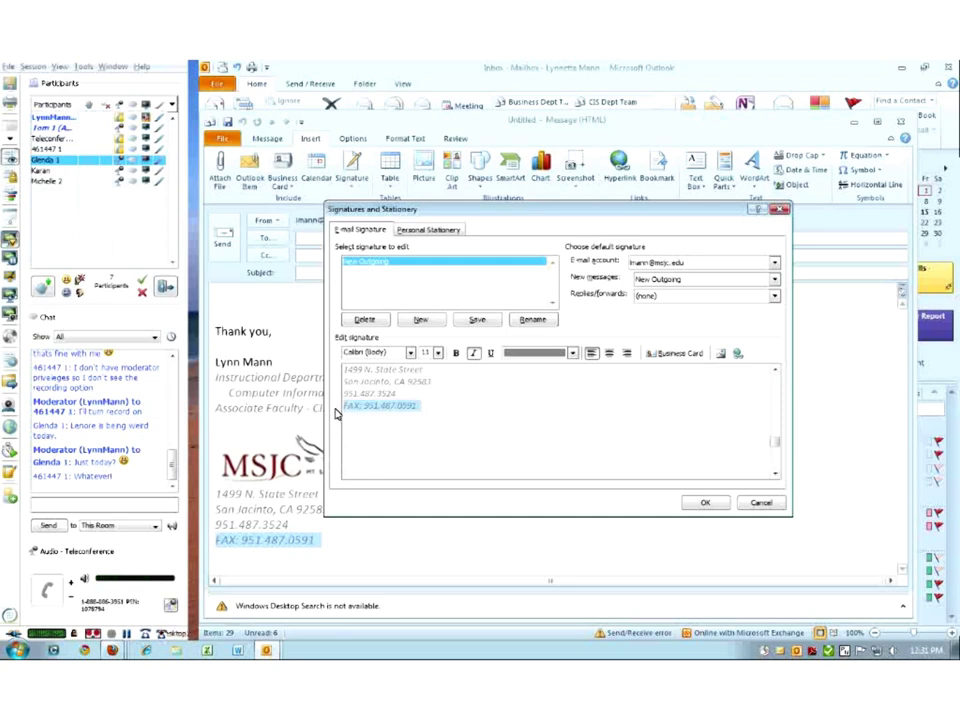
pyautogui.press('Delete')
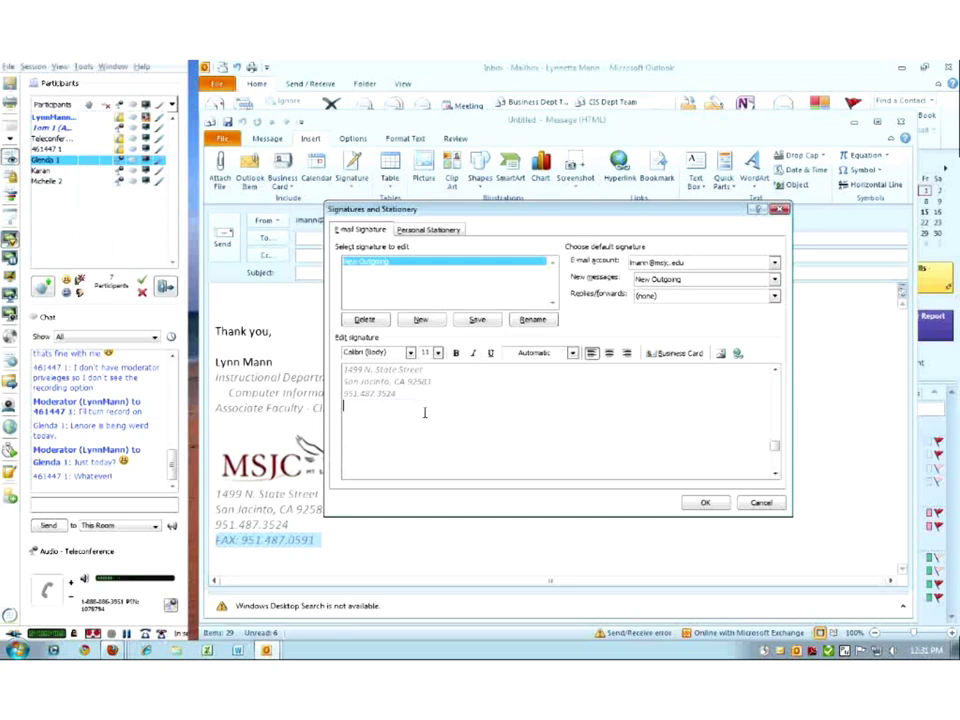
# - Save the edited signature, then close the draft message without saving it
pyautogui.click(478, 321)
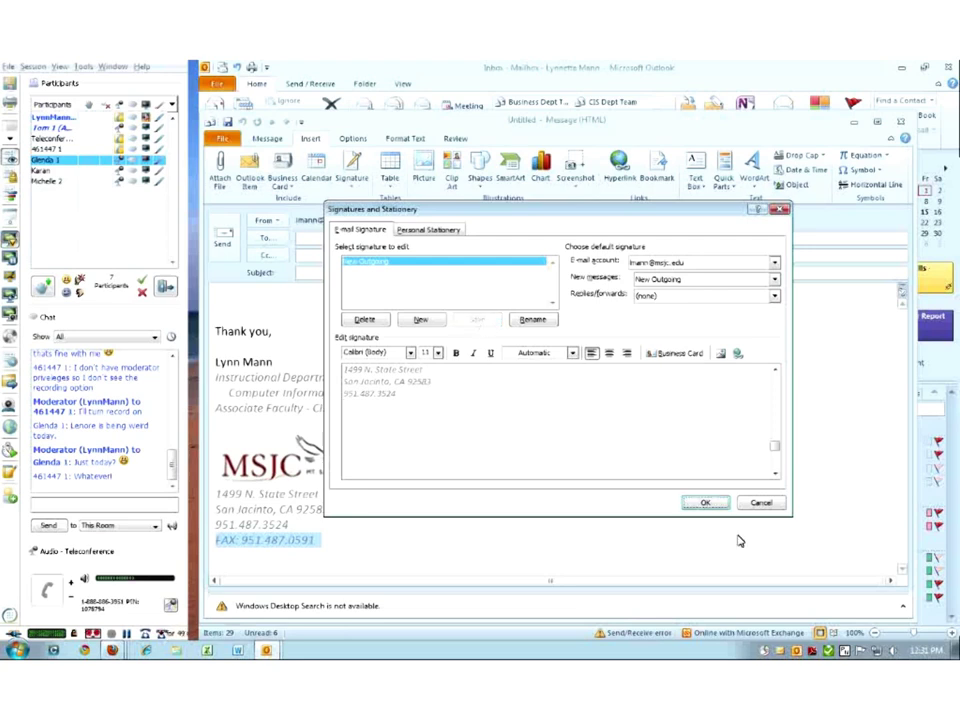
pyautogui.click(760, 502)
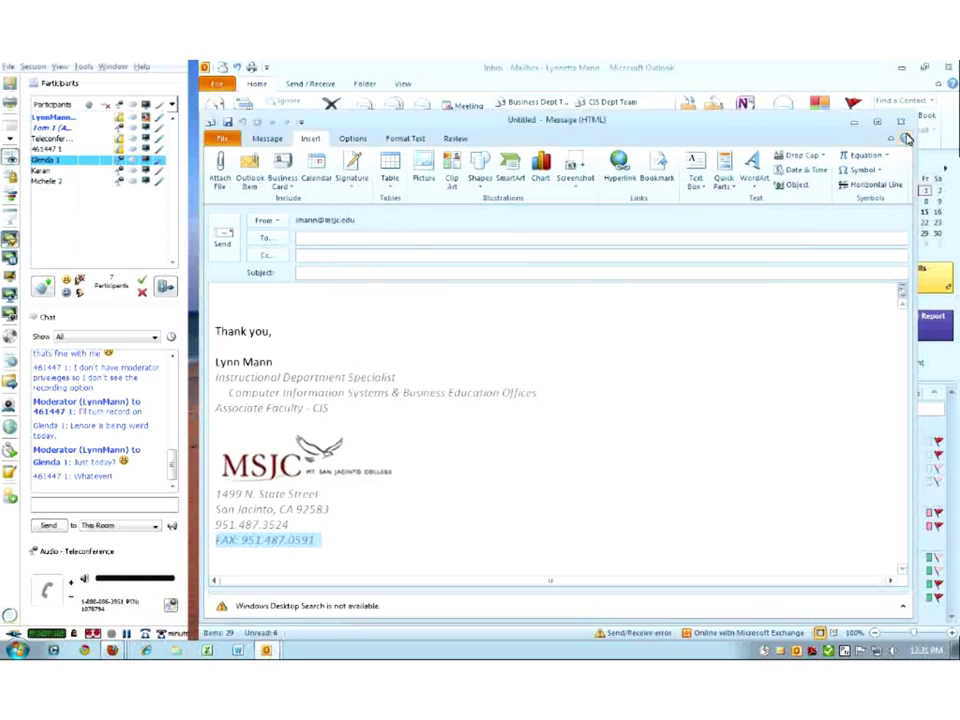
pyautogui.click(902, 121)
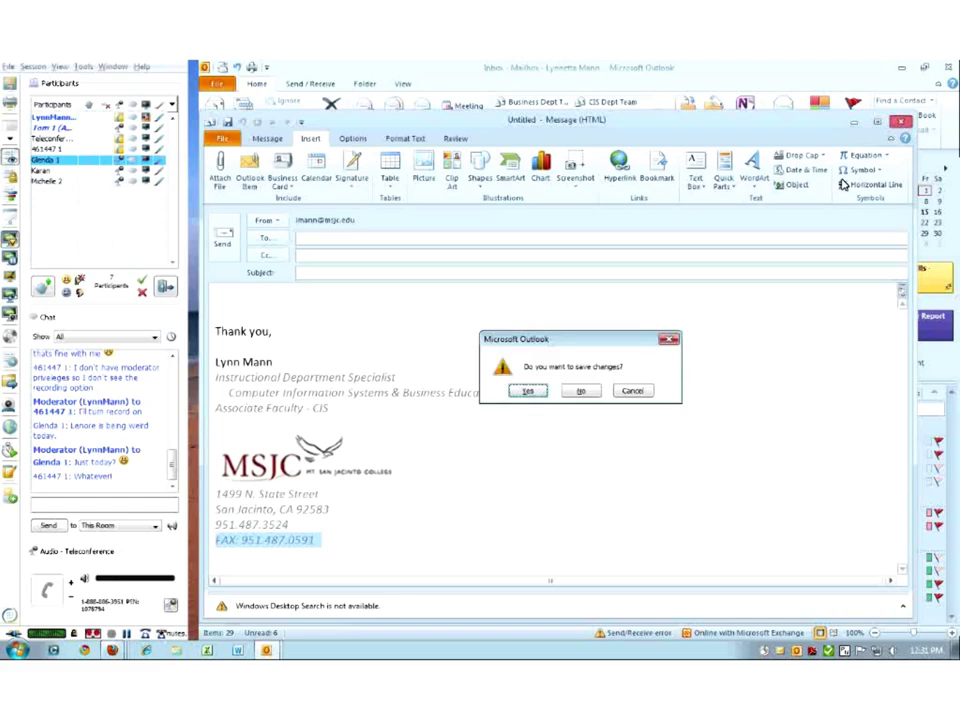
pyautogui.click(580, 391)
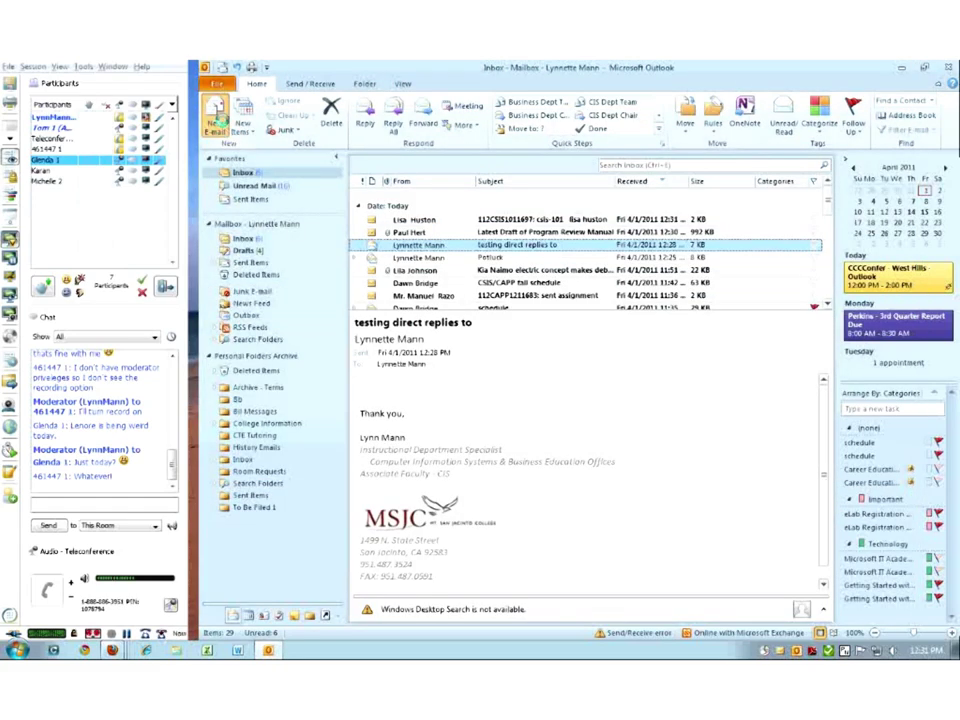
# - Start a new message and check its signature ends at the phone number, with no FAX line
pyautogui.click(214, 122)
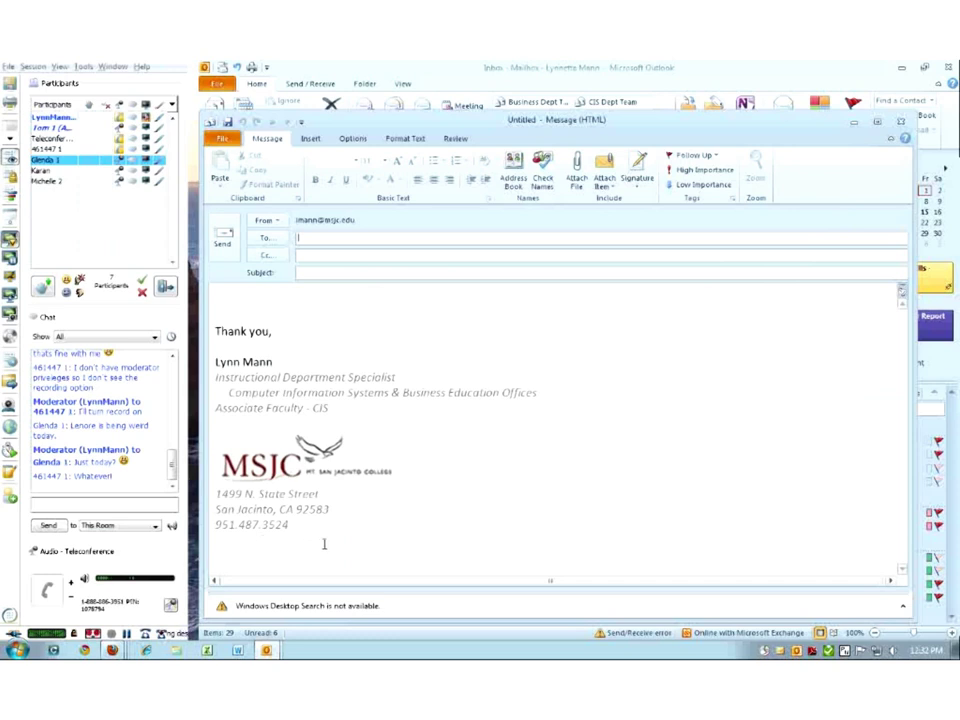
pyautogui.moveTo(327, 538)
pyautogui.mouseDown()
pyautogui.moveTo(218, 440)
pyautogui.moveTo(225, 321)
pyautogui.mouseUp()
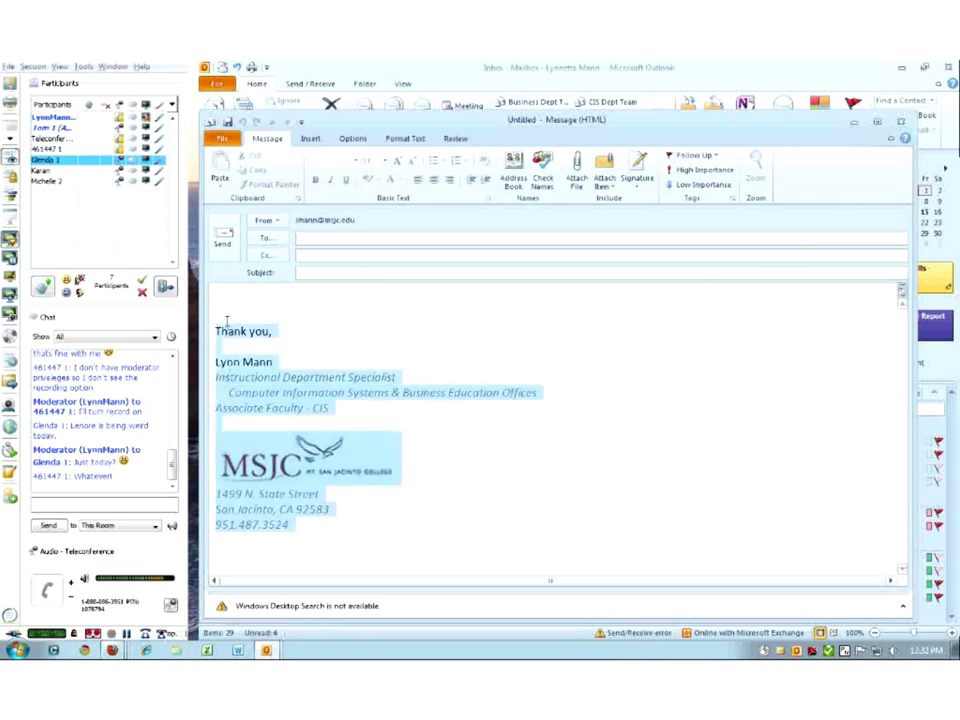
pyautogui.click(477, 470)
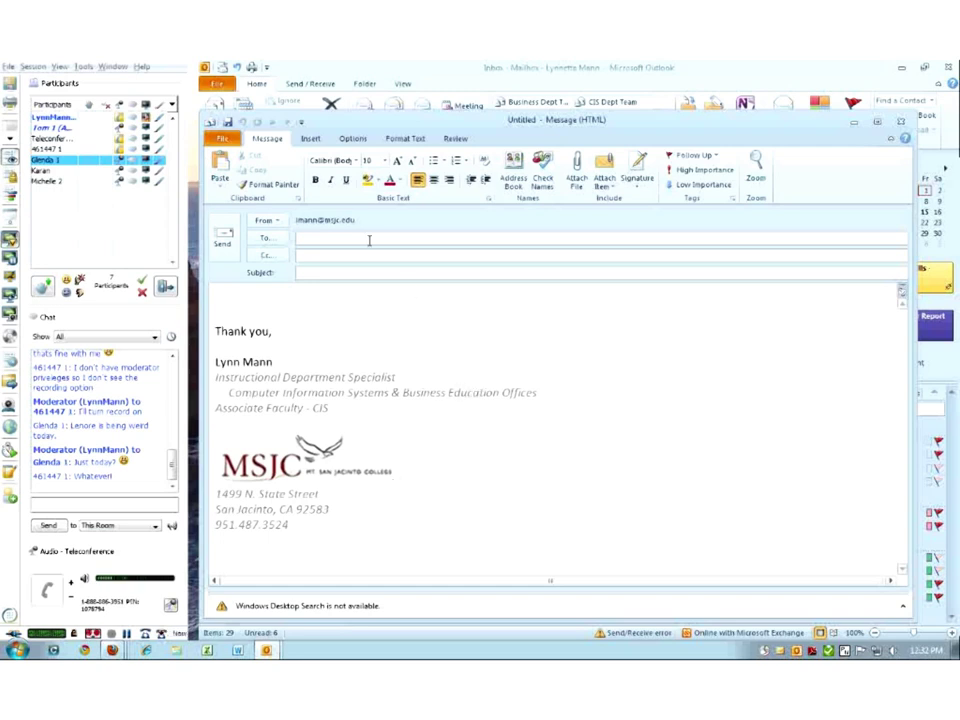
# - Create a new signature named Replies in Signatures and Stationery
pyautogui.click(312, 144)
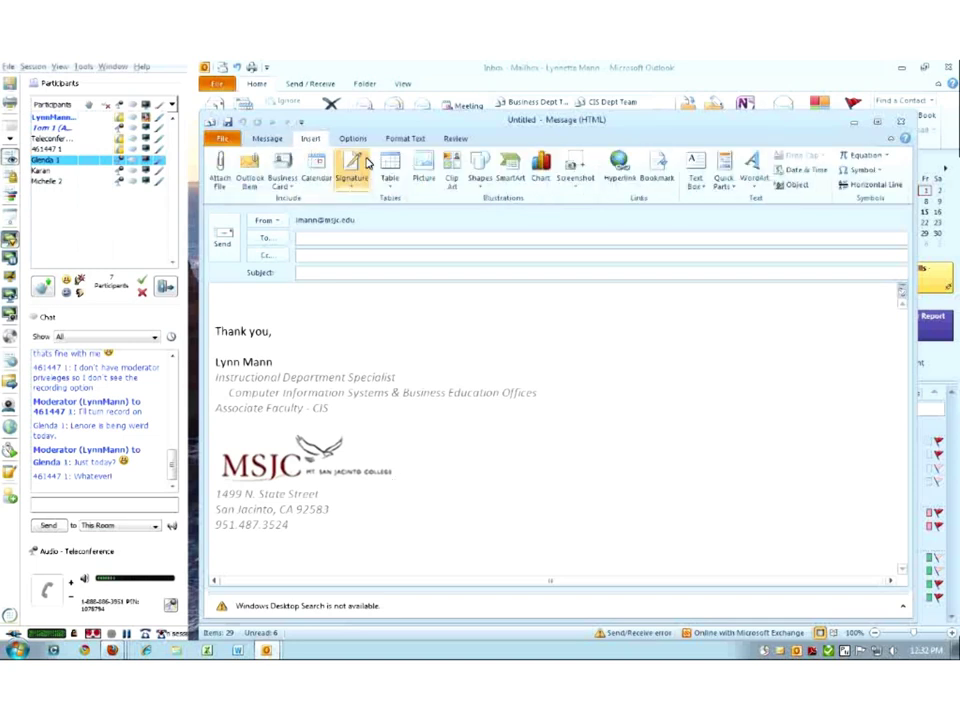
pyautogui.click(349, 190)
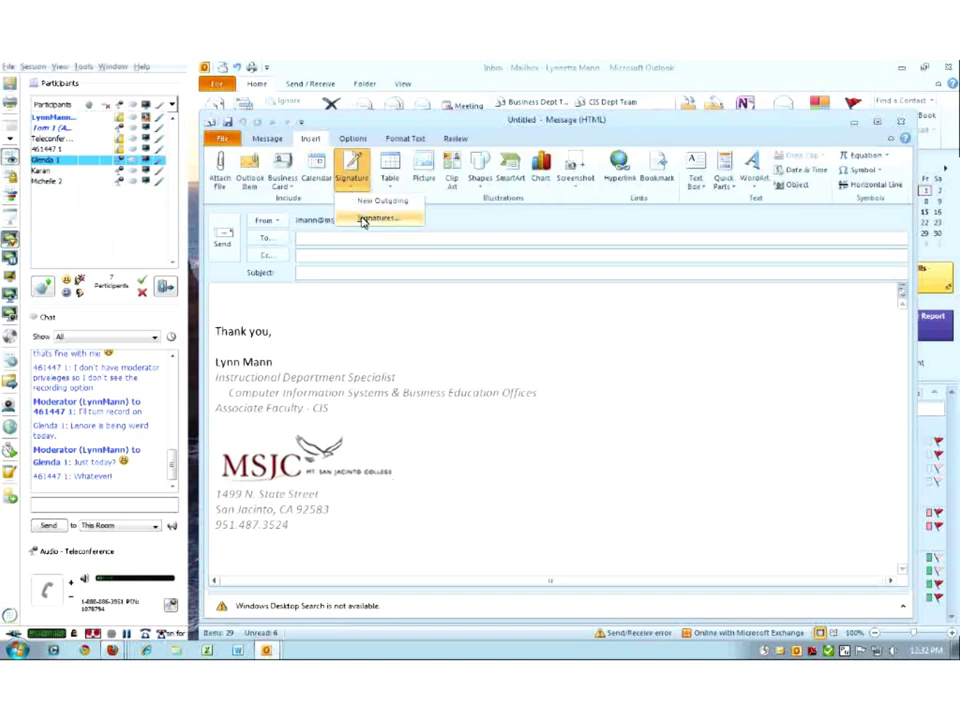
pyautogui.click(363, 220)
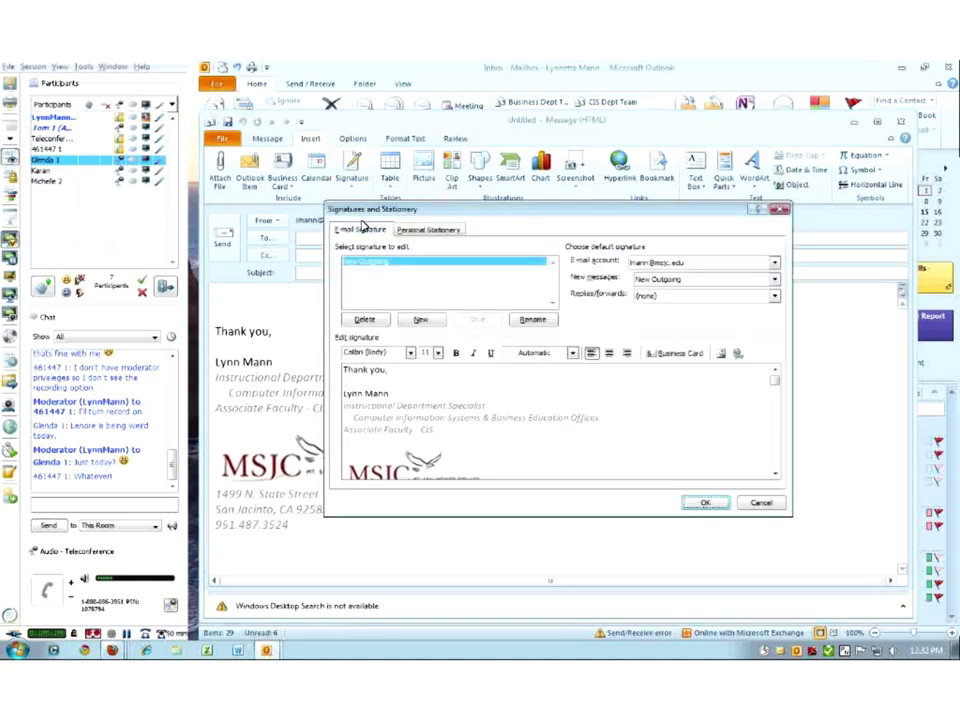
pyautogui.click(420, 322)
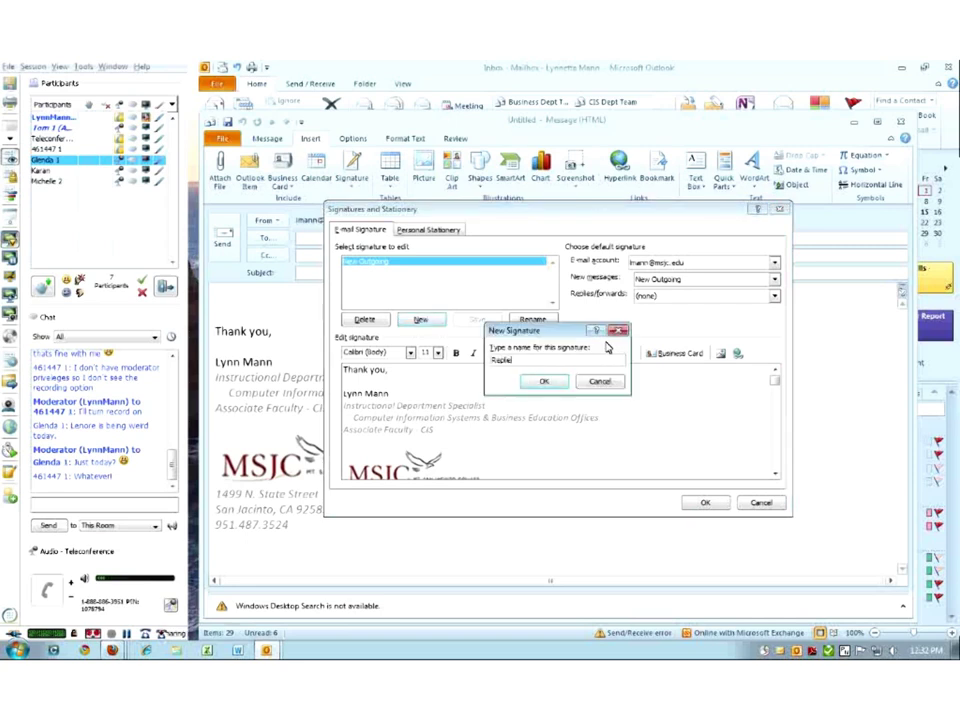
pyautogui.click(550, 382)
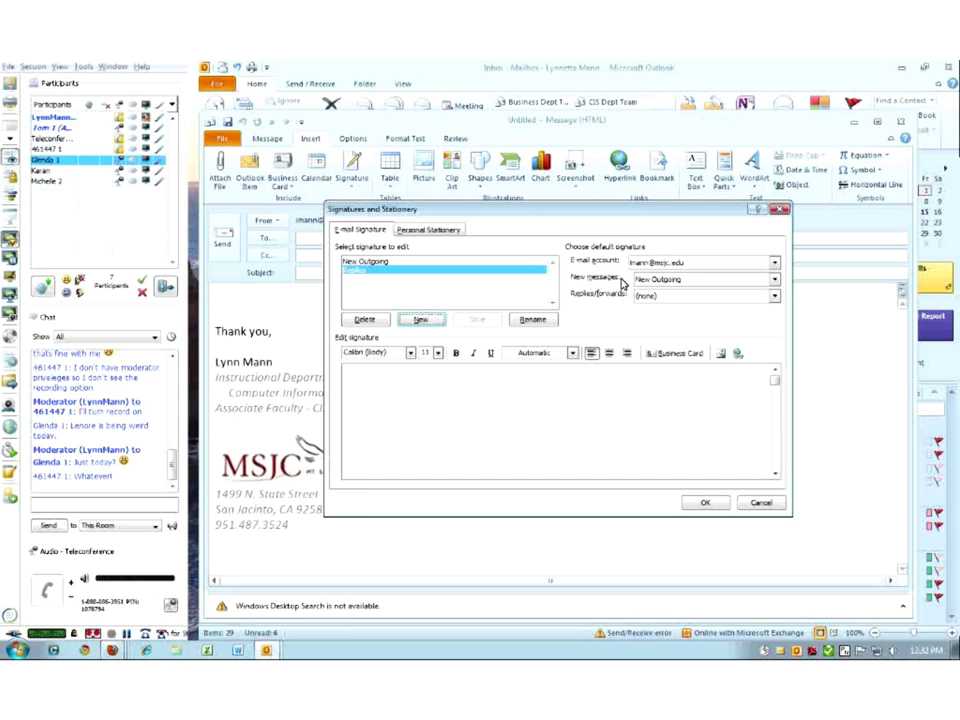
# - Make Replies the default for new messages and replies/forwards, and type 'Thank you'
pyautogui.click(776, 281)
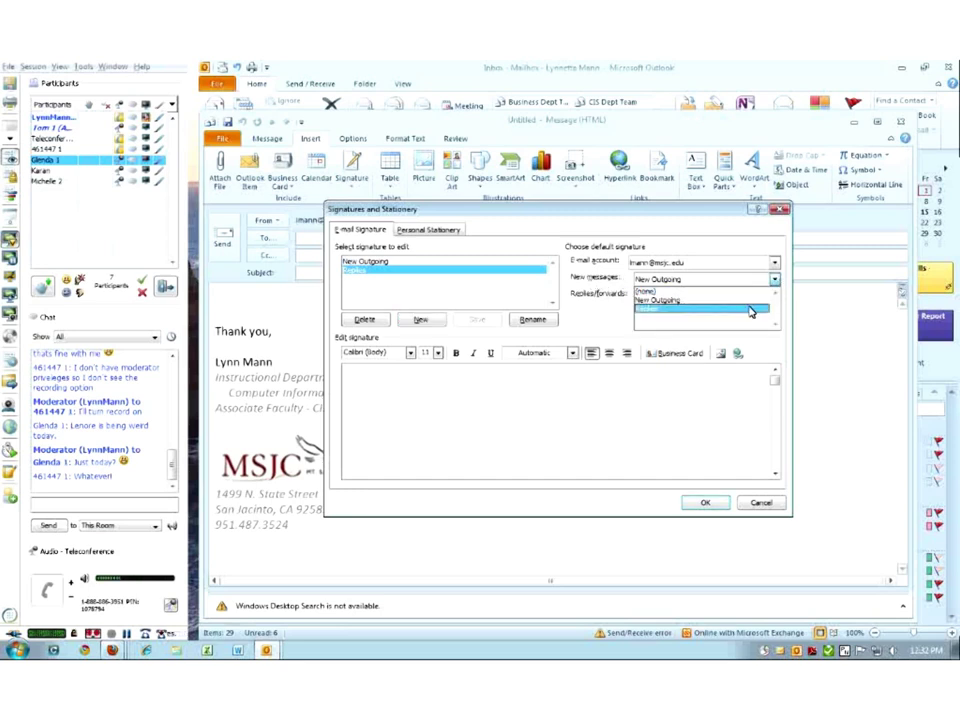
pyautogui.click(751, 312)
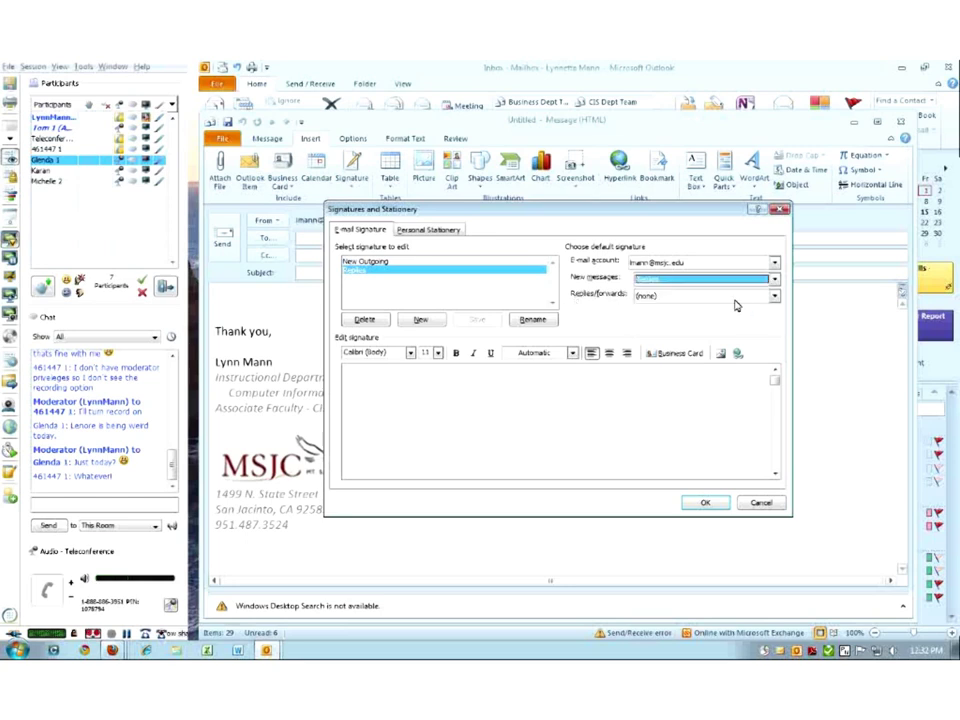
pyautogui.click(774, 298)
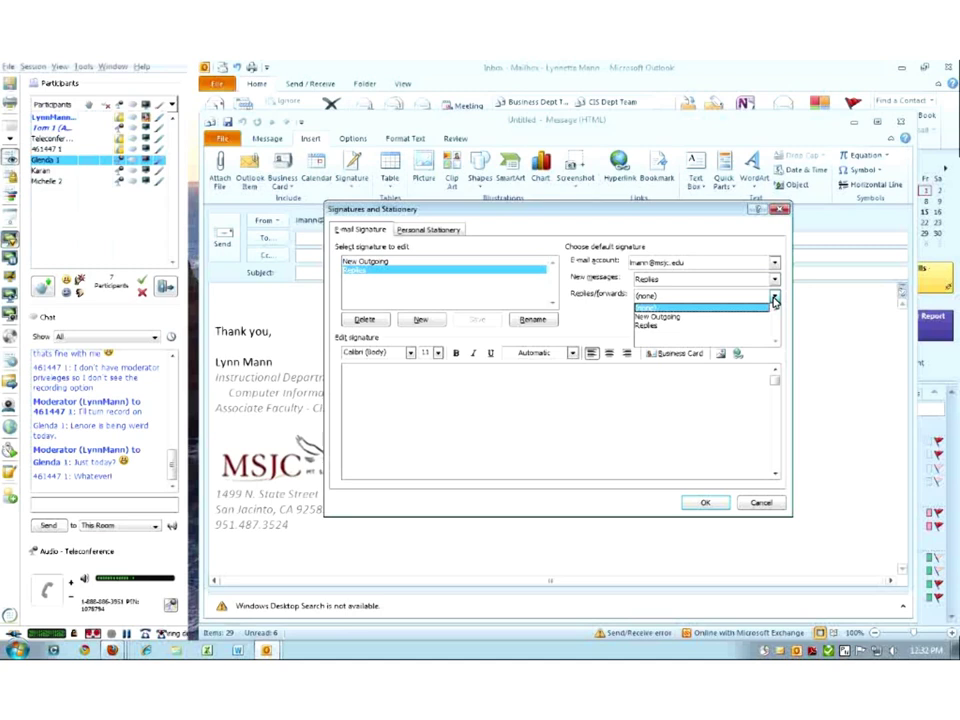
pyautogui.click(760, 325)
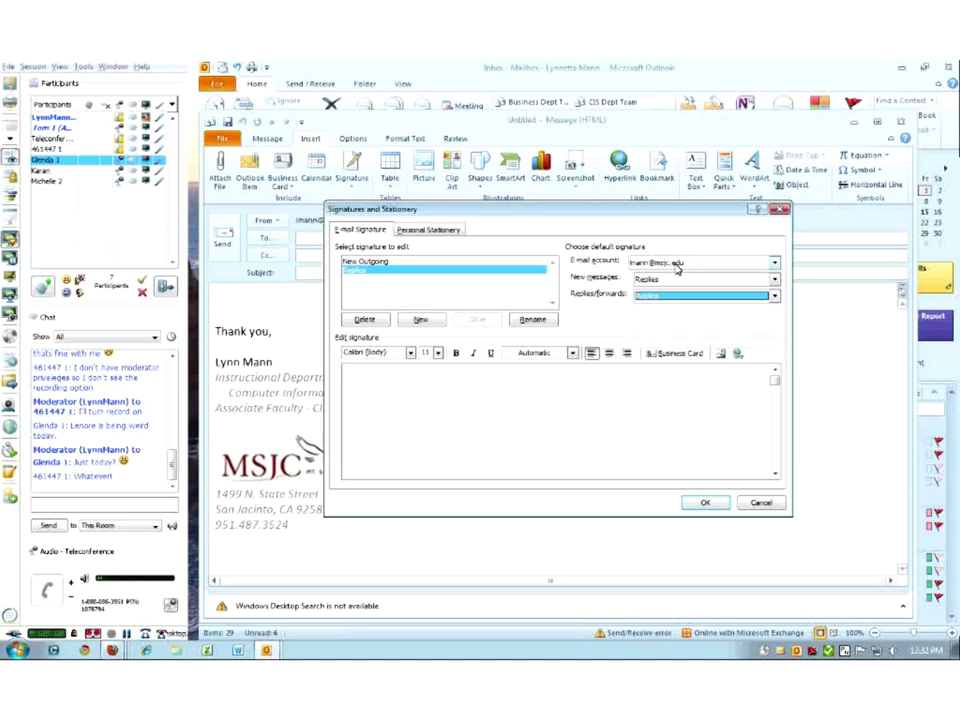
pyautogui.click(385, 419)
pyautogui.write('Thank you,')
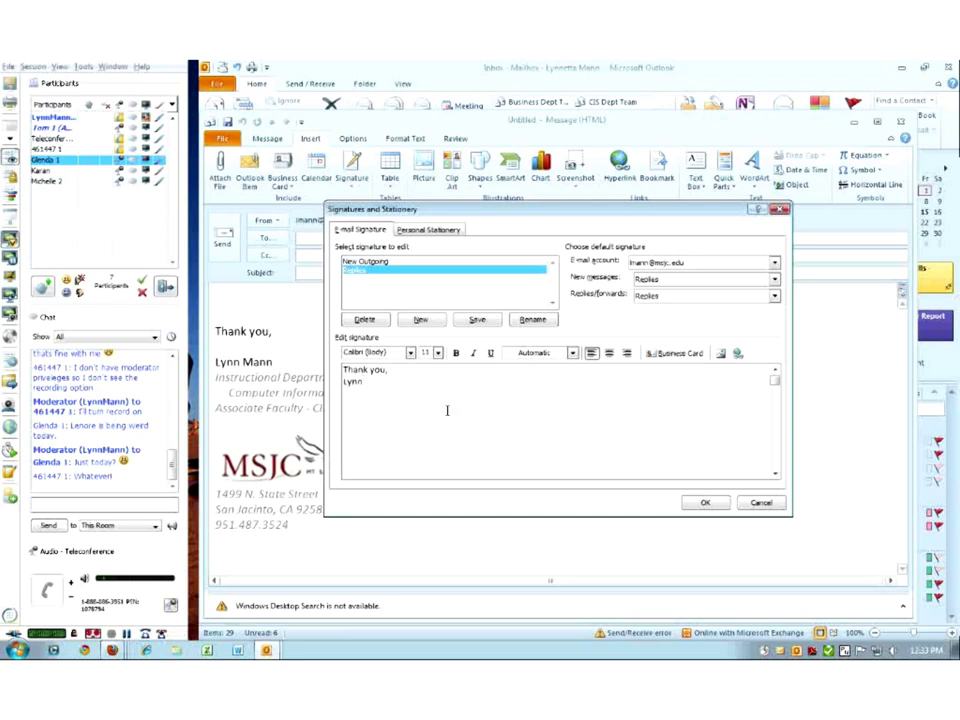
# - Insert the user's own business card into the Replies signature and save the signature settings
pyautogui.click(667, 356)
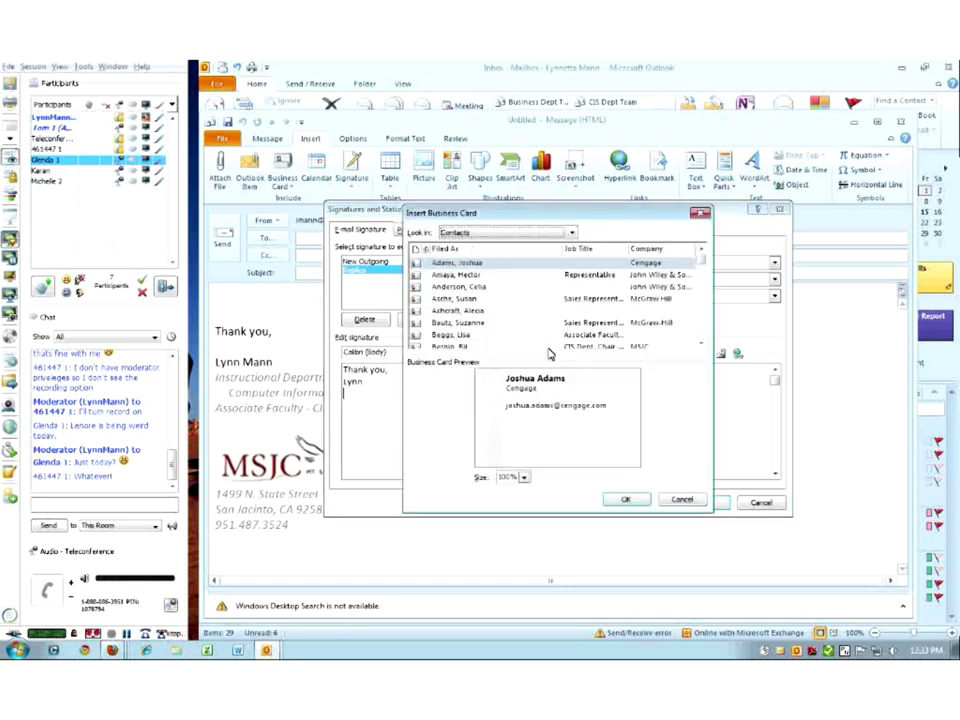
pyautogui.click(702, 299)
pyautogui.click(702, 306)
pyautogui.click(701, 314)
pyautogui.click(703, 320)
pyautogui.click(705, 327)
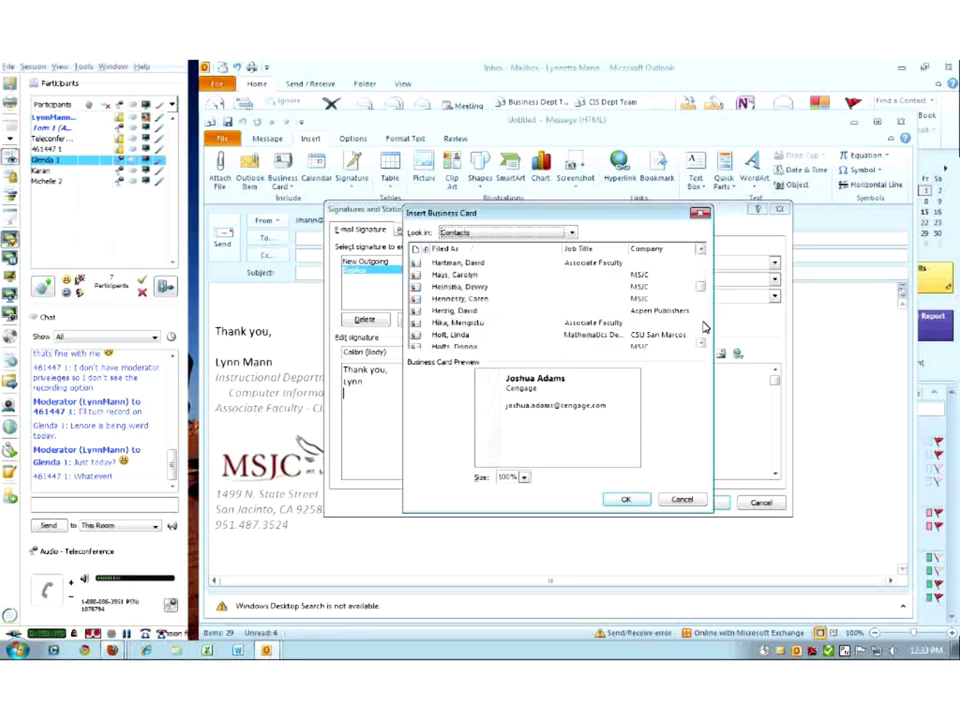
pyautogui.click(705, 327)
pyautogui.click(705, 327)
pyautogui.click(705, 327)
pyautogui.click(705, 328)
pyautogui.click(705, 330)
pyautogui.click(703, 313)
pyautogui.click(701, 281)
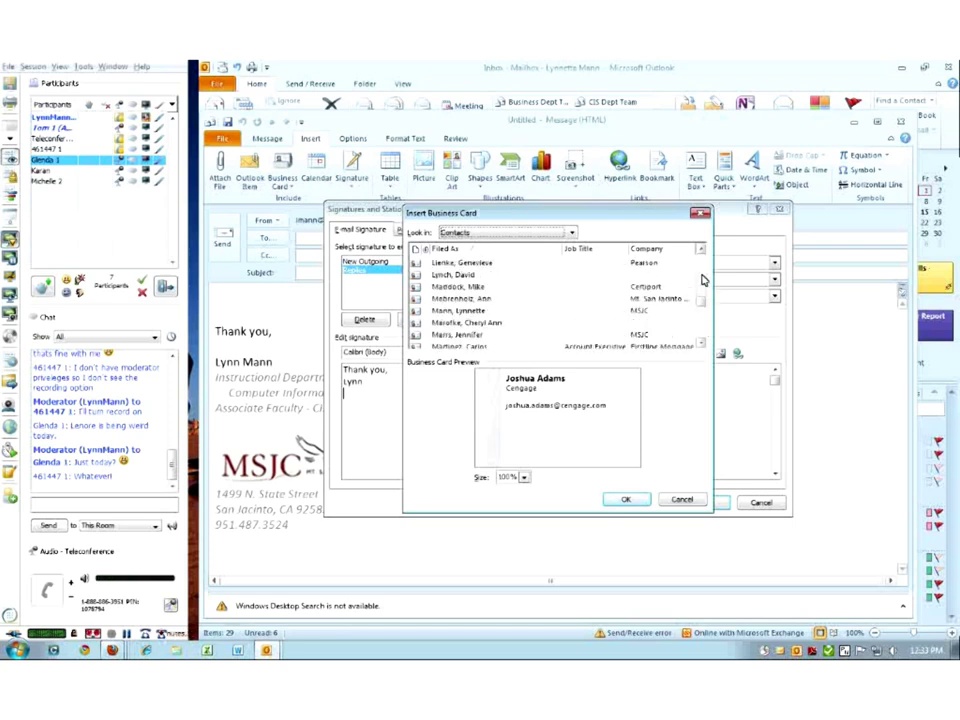
pyautogui.click(478, 311)
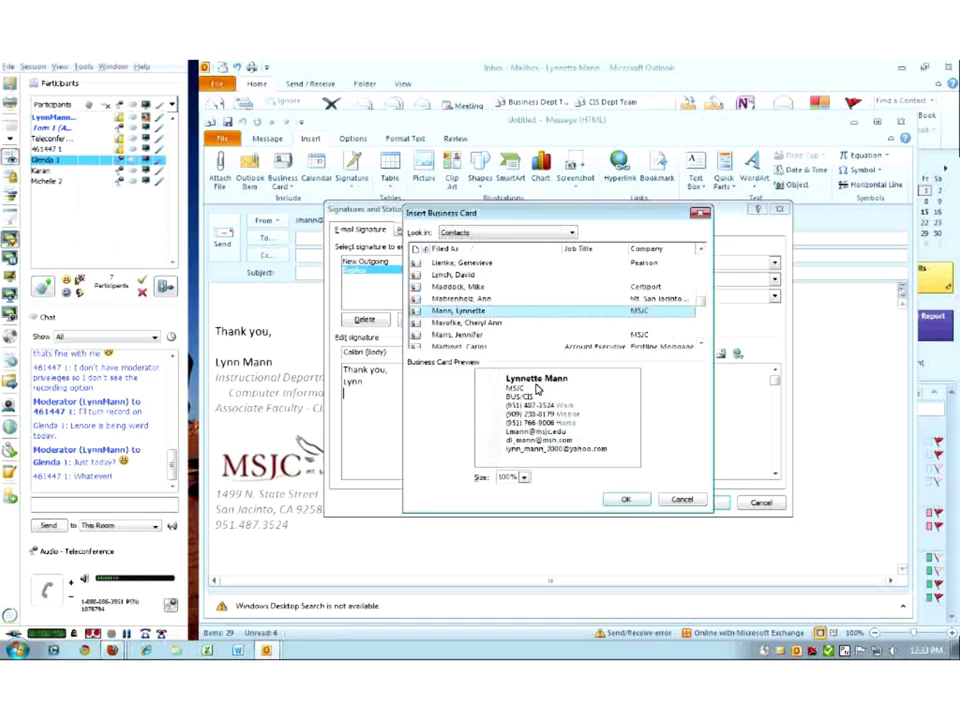
pyautogui.click(626, 500)
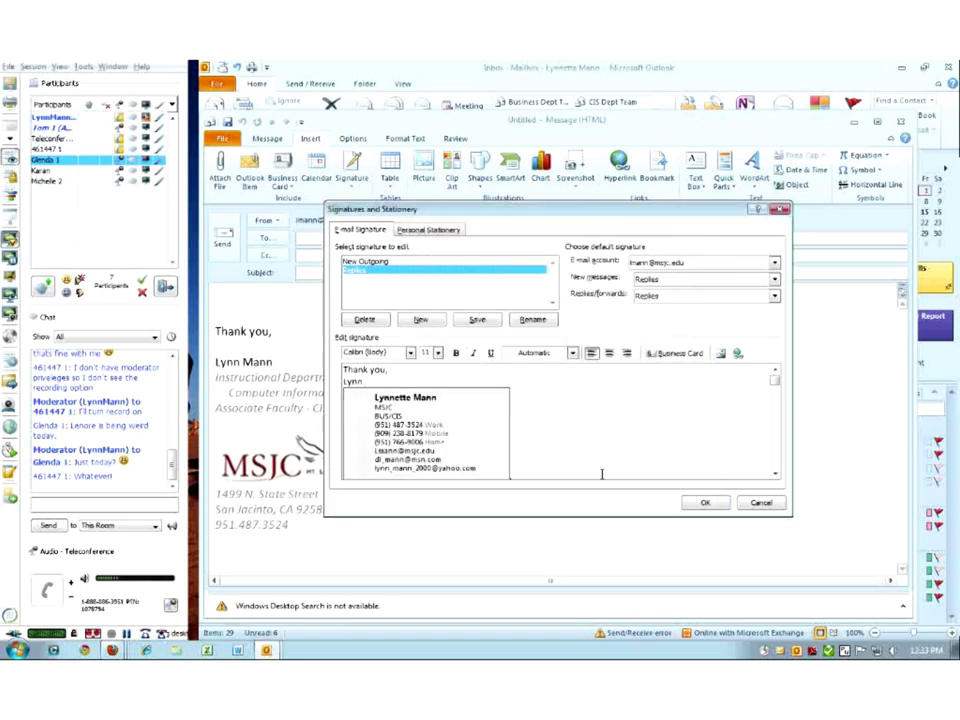
pyautogui.click(703, 505)
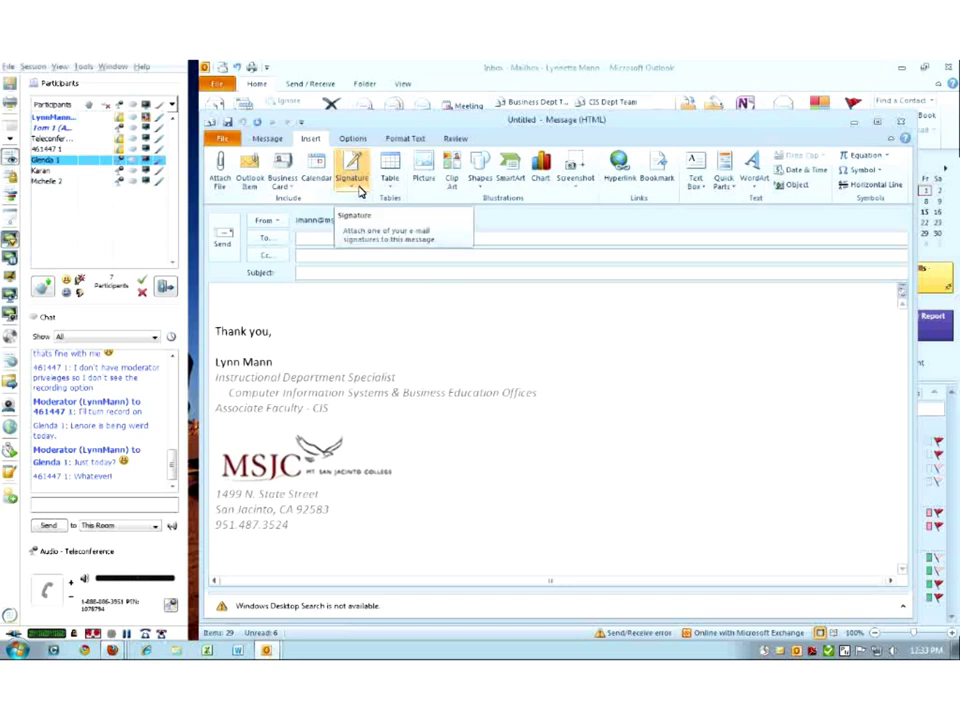
# - Delete the business card image from the Replies signature, leaving only its closing lines
pyautogui.click(361, 191)
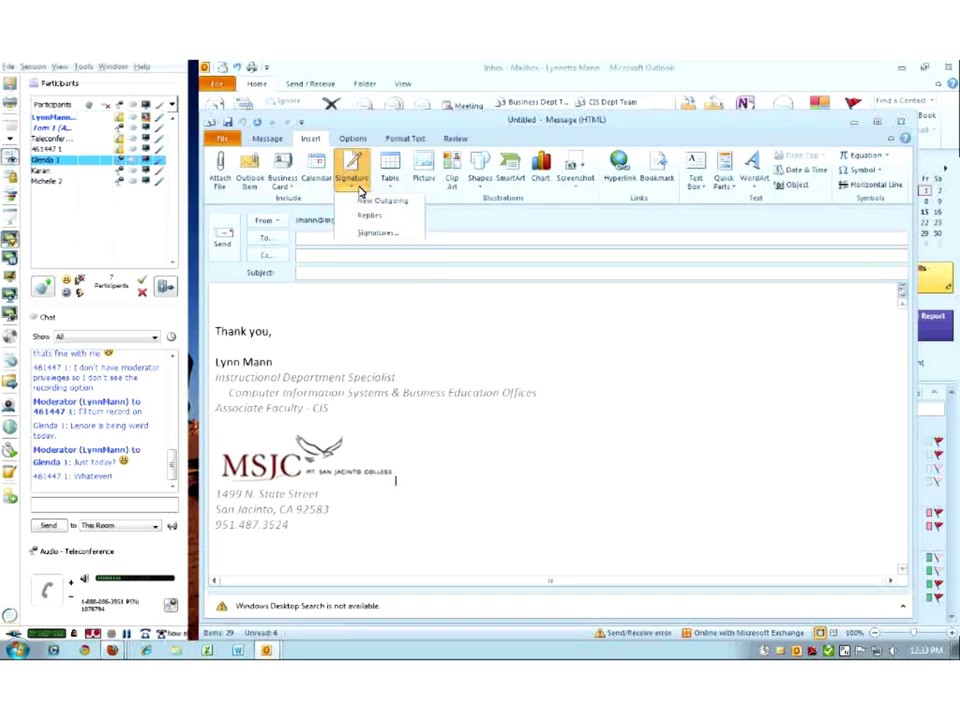
pyautogui.click(366, 234)
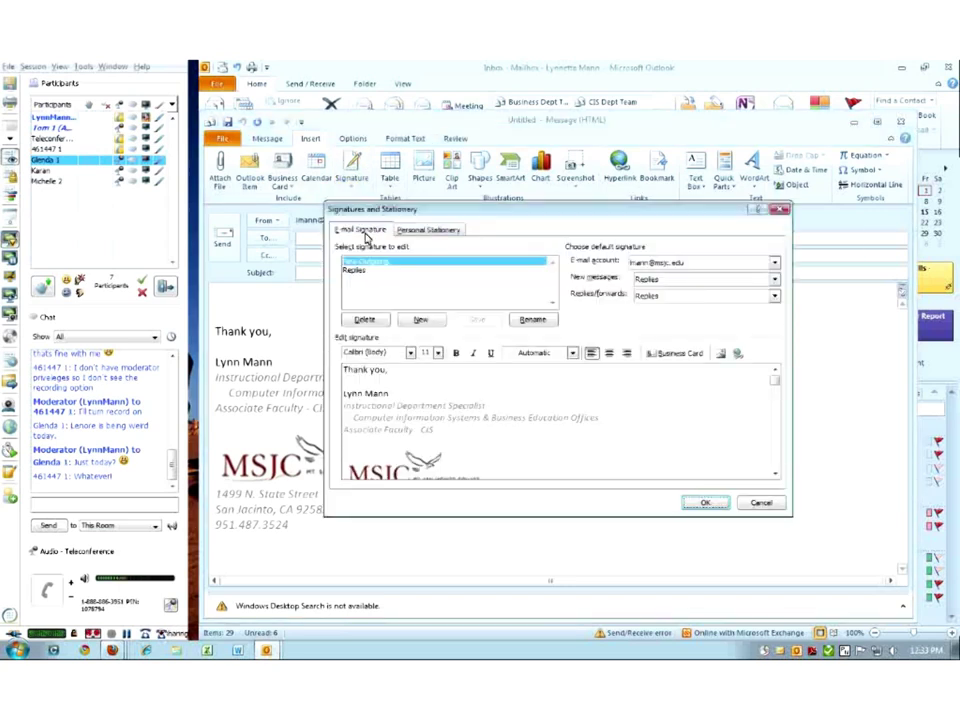
pyautogui.click(358, 272)
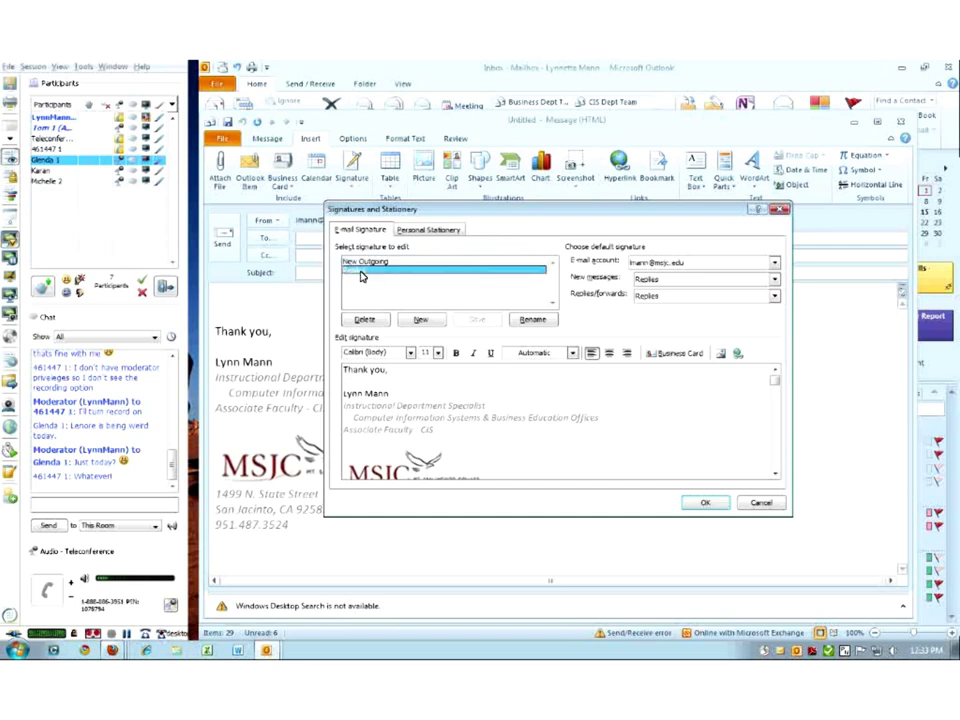
pyautogui.click(467, 466)
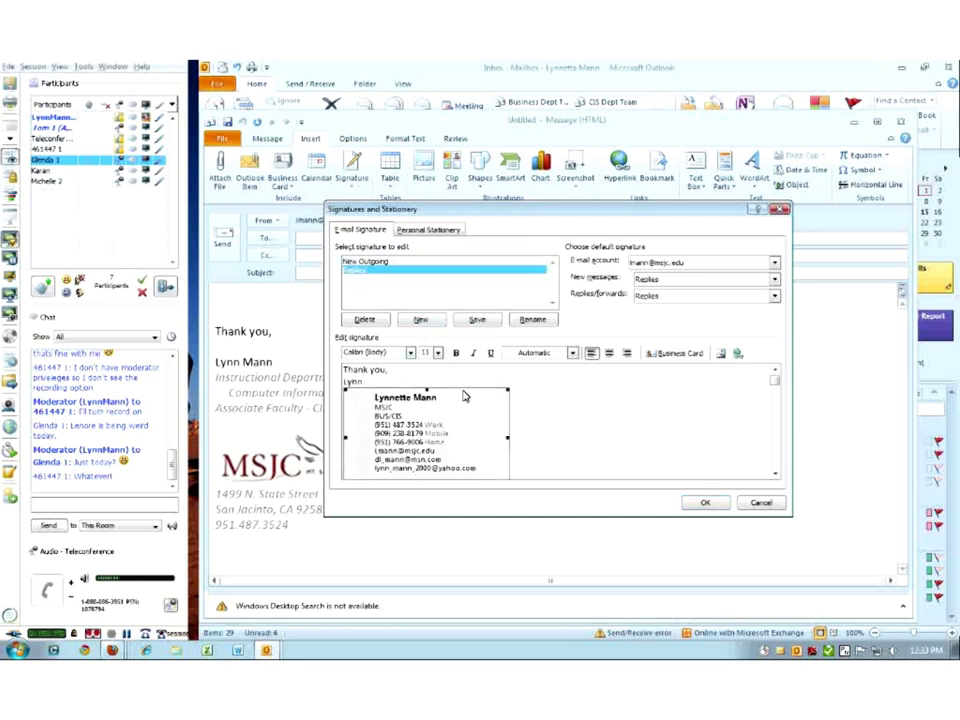
pyautogui.press('Delete')
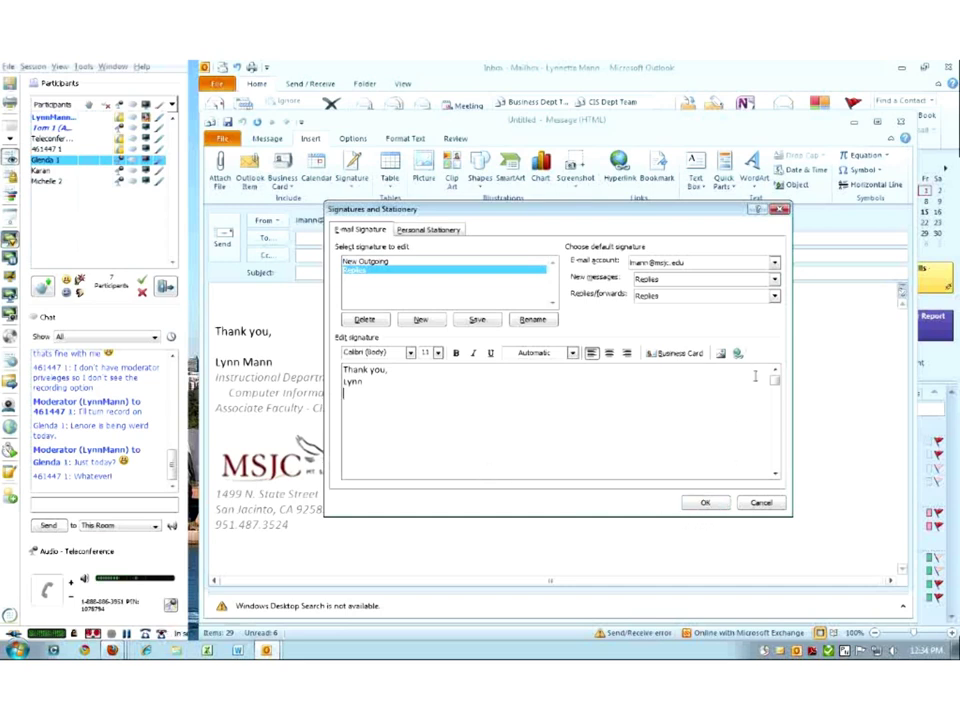
pyautogui.click(388, 399)
pyautogui.click(738, 353)
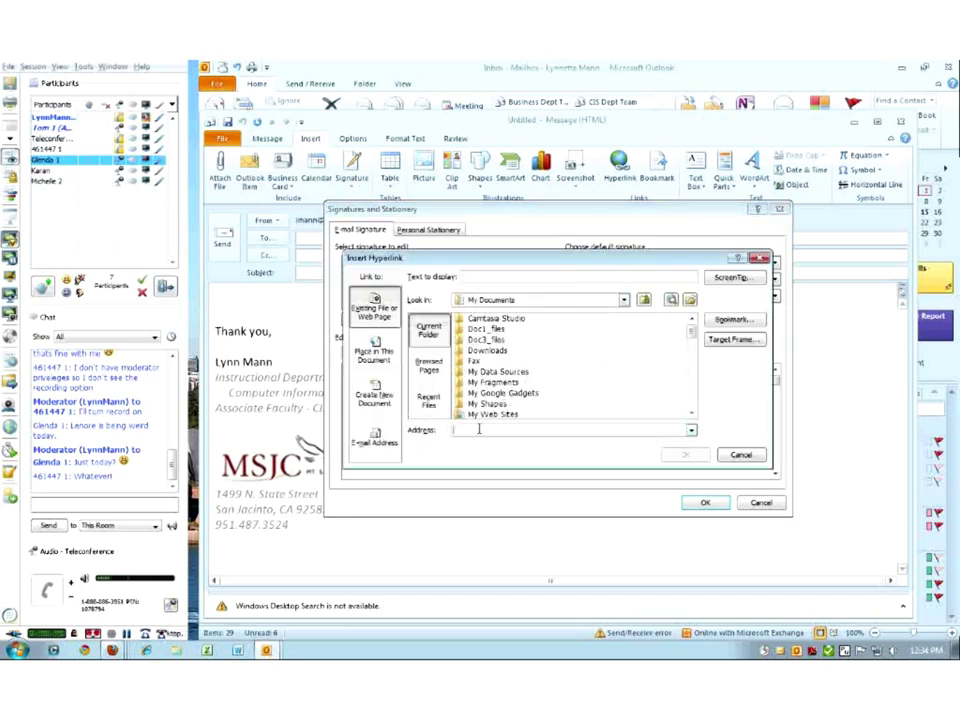
pyautogui.write('http://www.google.com/')
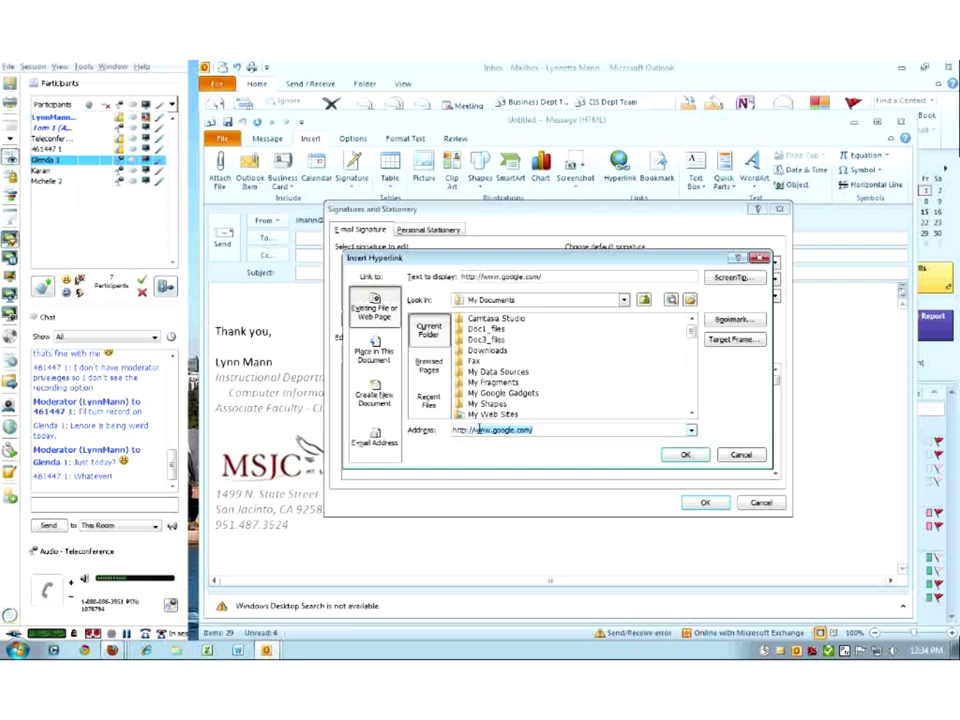
pyautogui.write('www.msjc.edu/')
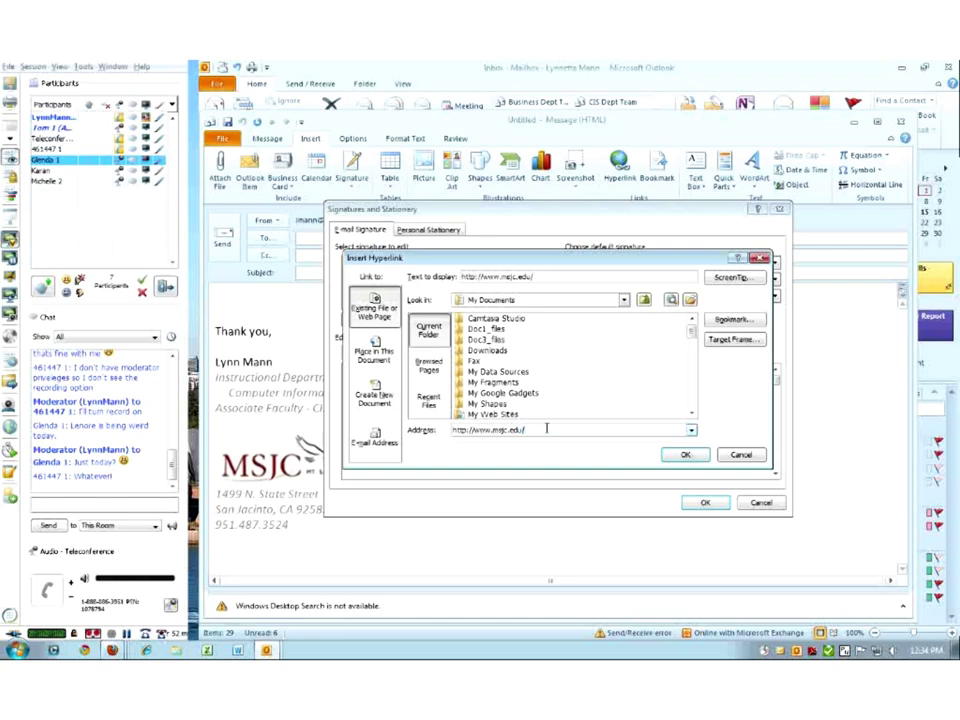
pyautogui.moveTo(546, 428); pyautogui.dragTo(423, 432)
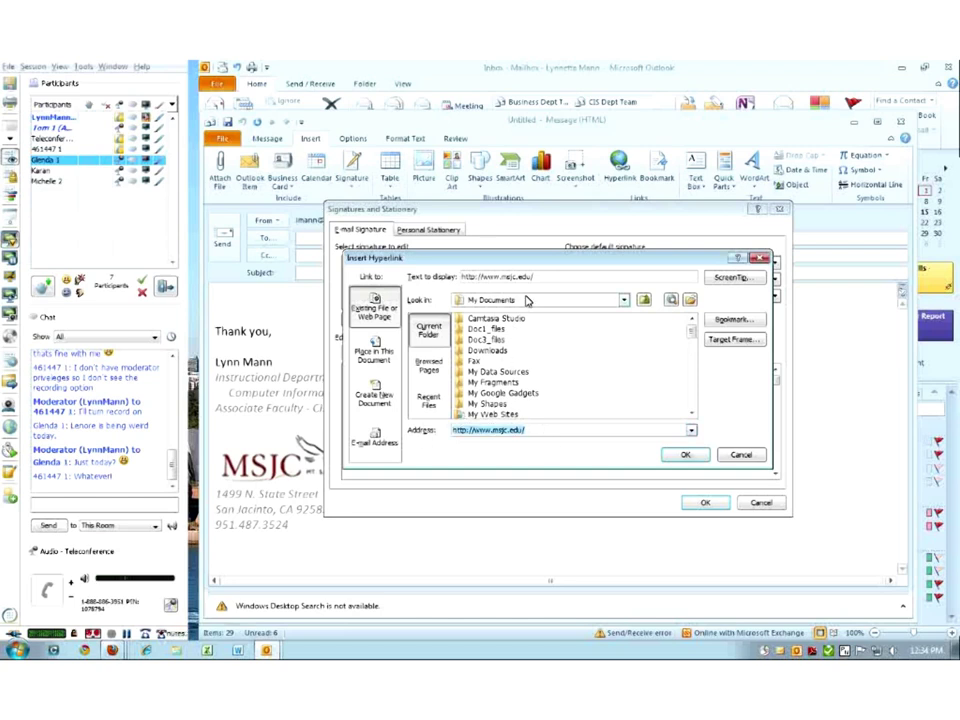
pyautogui.click(700, 503)
pyautogui.click(683, 455)
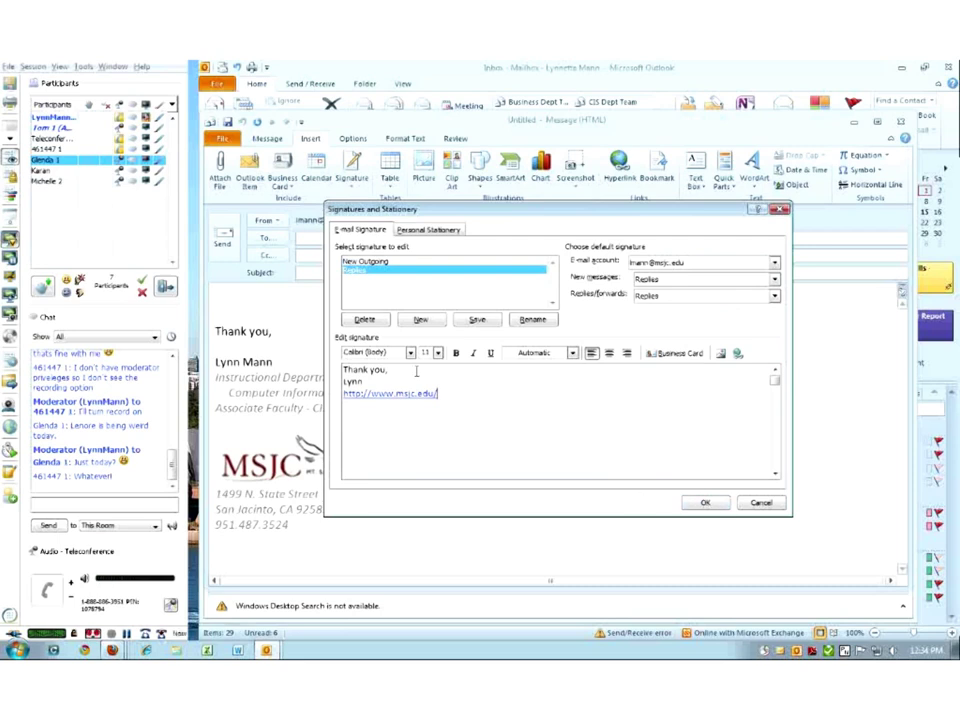
# - Add blank lines around the signature and link, then save and close the signatures dialog
pyautogui.press('Return')
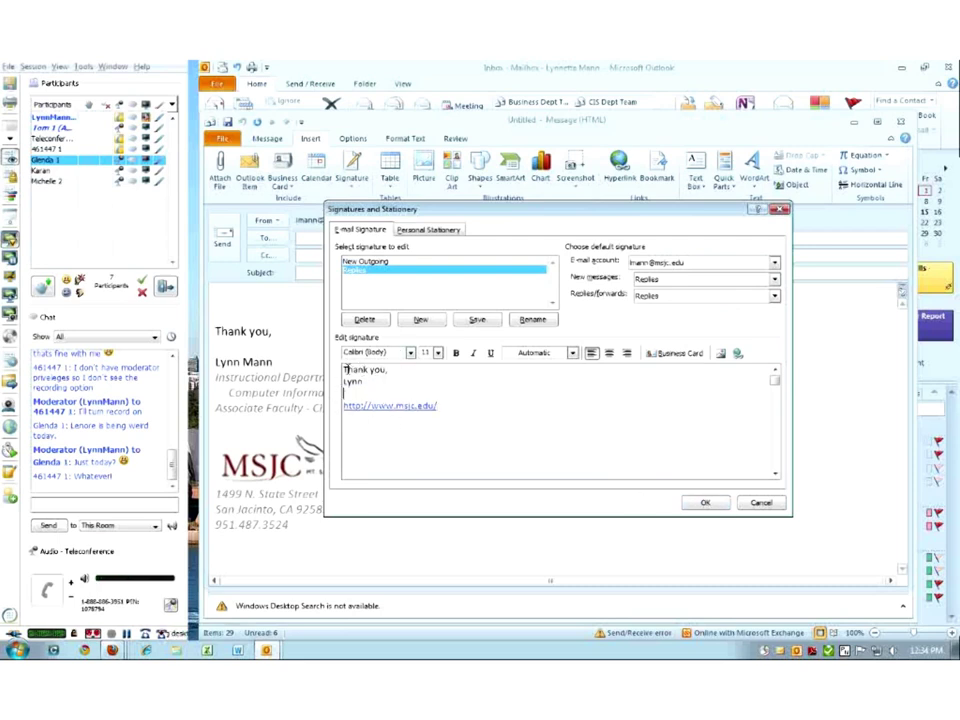
pyautogui.click(343, 370)
pyautogui.press('Return')
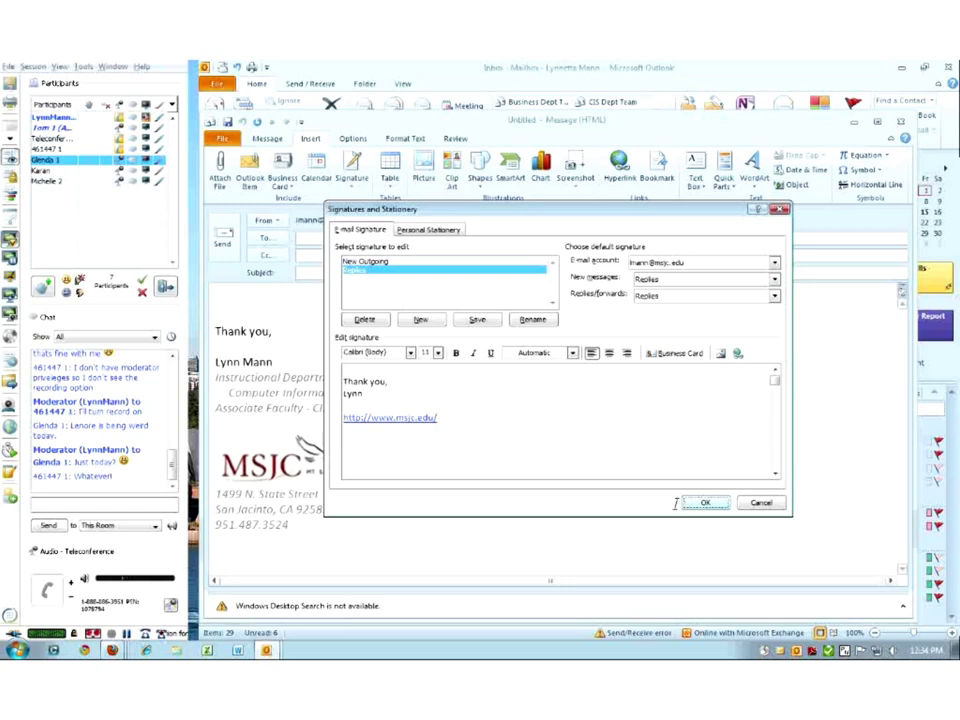
pyautogui.click(705, 502)
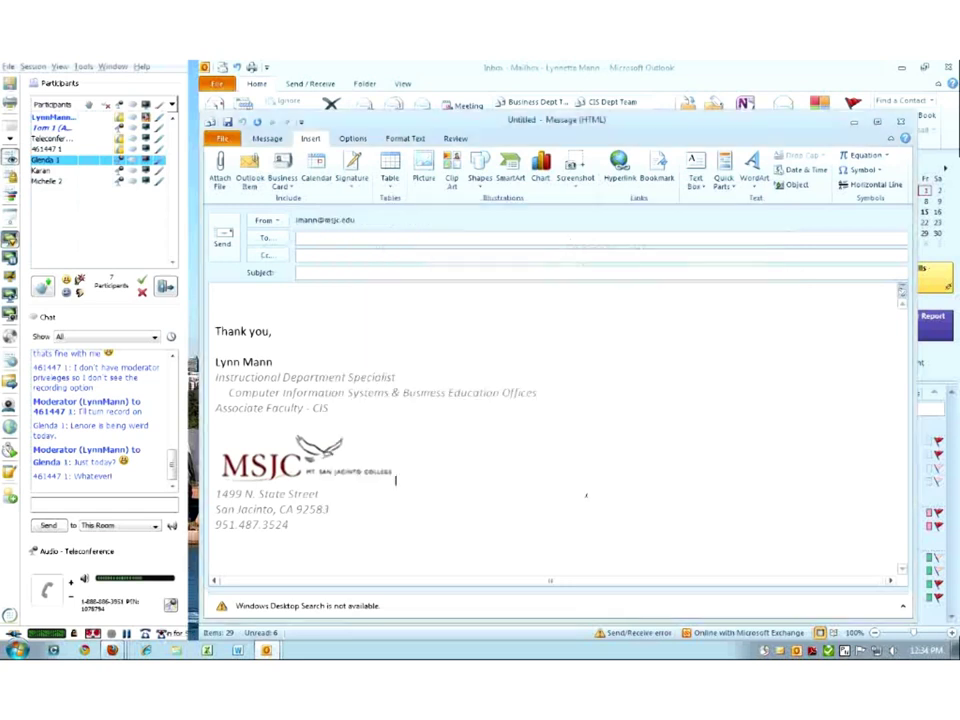
# - Close the test message and reply to the 'testing direct replies to' email in the Inbox
pyautogui.click(901, 121)
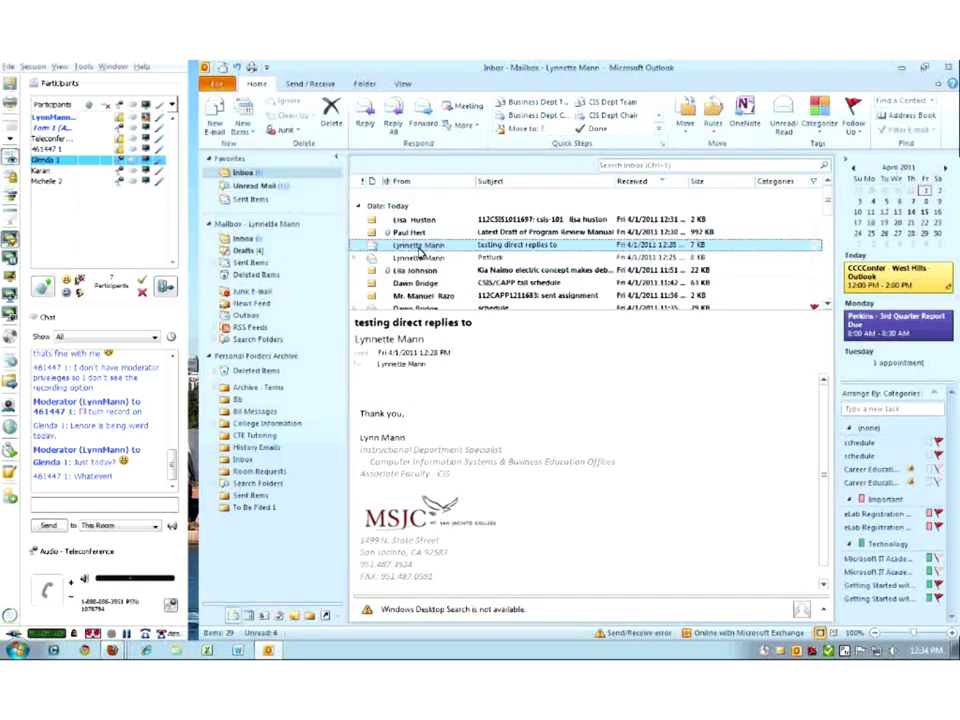
pyautogui.click(418, 258)
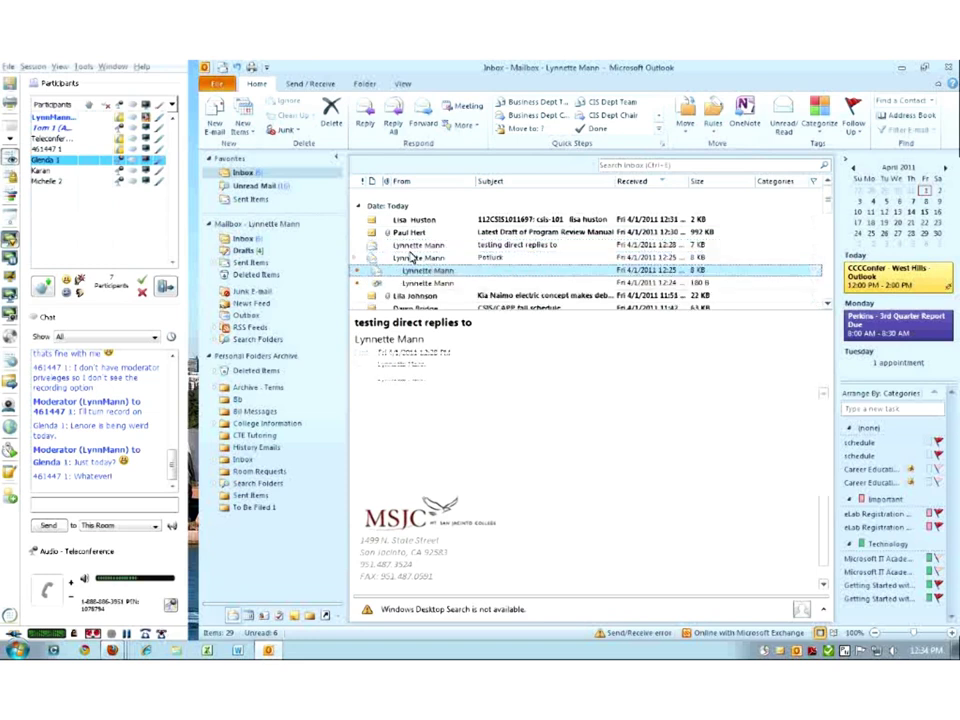
pyautogui.click(412, 246)
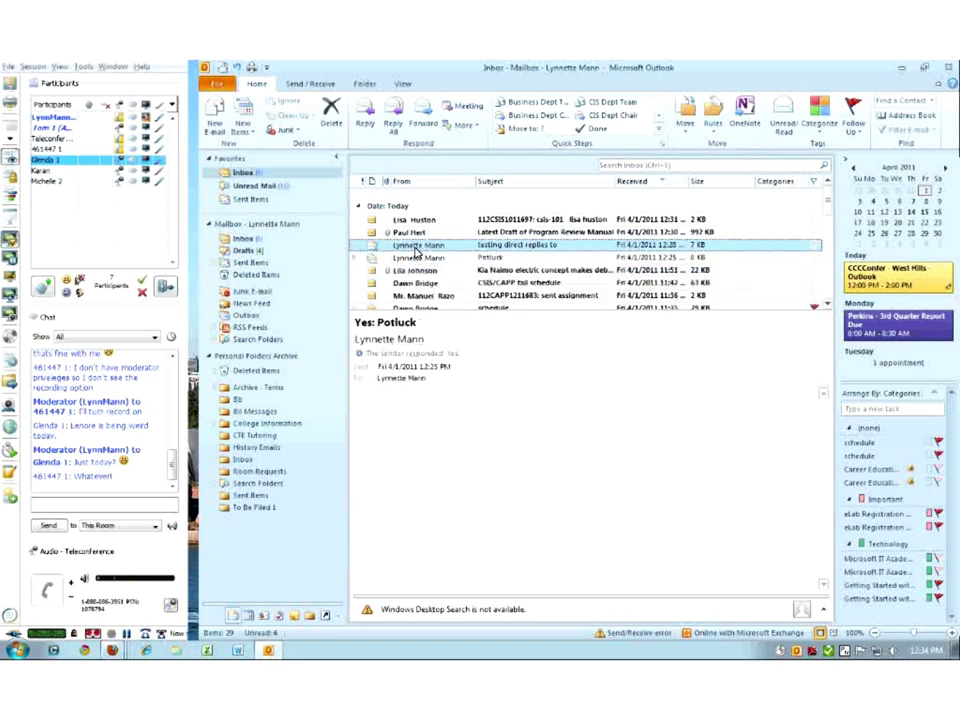
pyautogui.click(366, 123)
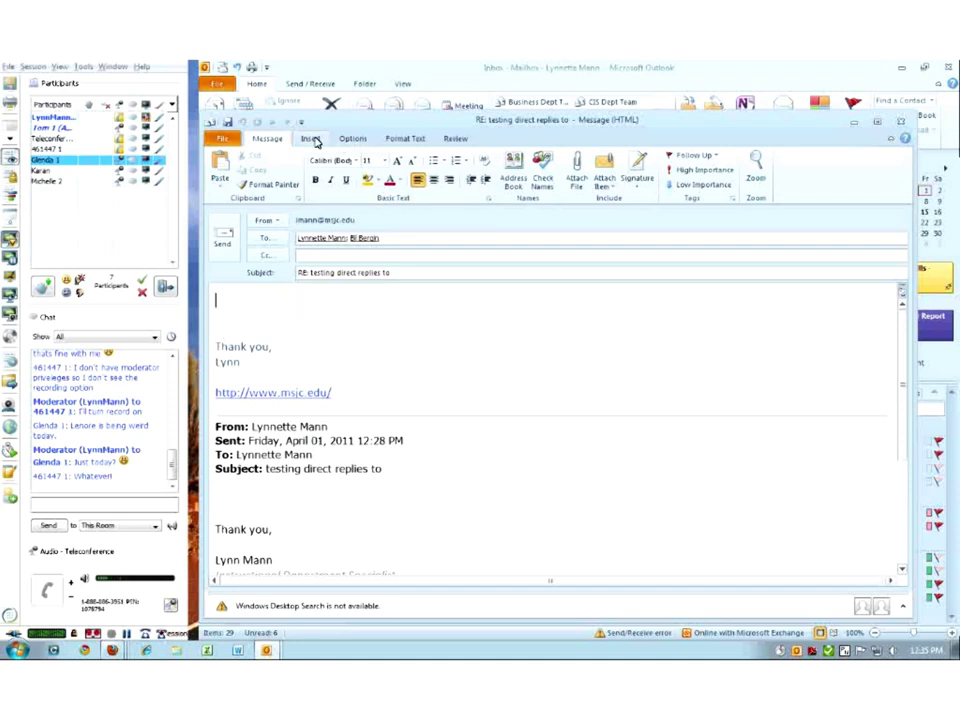
# - Insert the New Outgoing signature into the reply, then select and delete it again
pyautogui.click(314, 140)
pyautogui.click(366, 180)
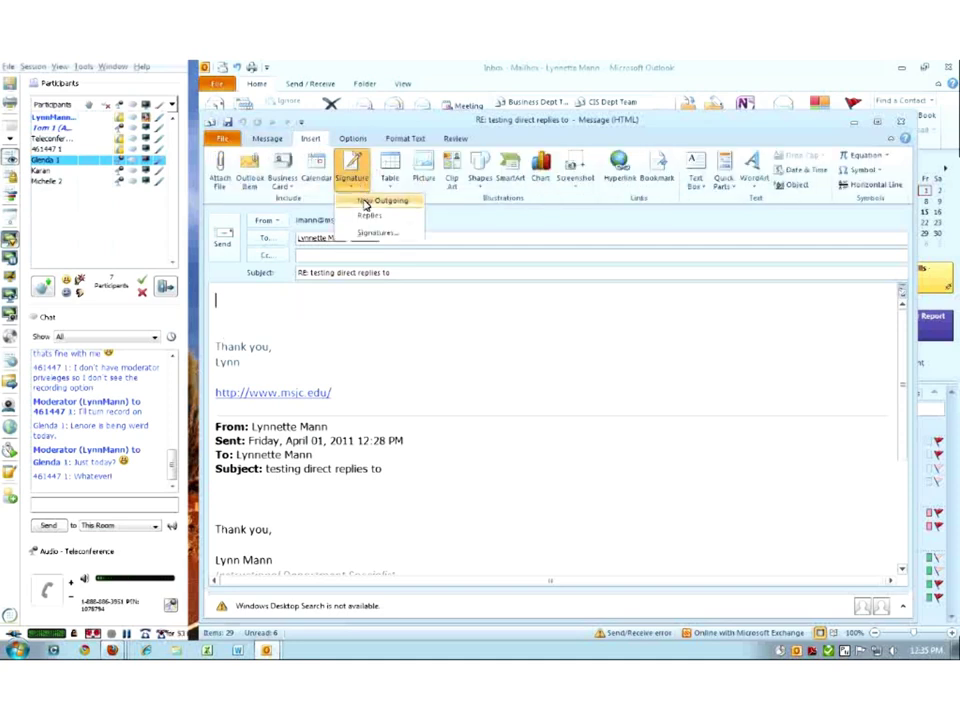
pyautogui.click(366, 203)
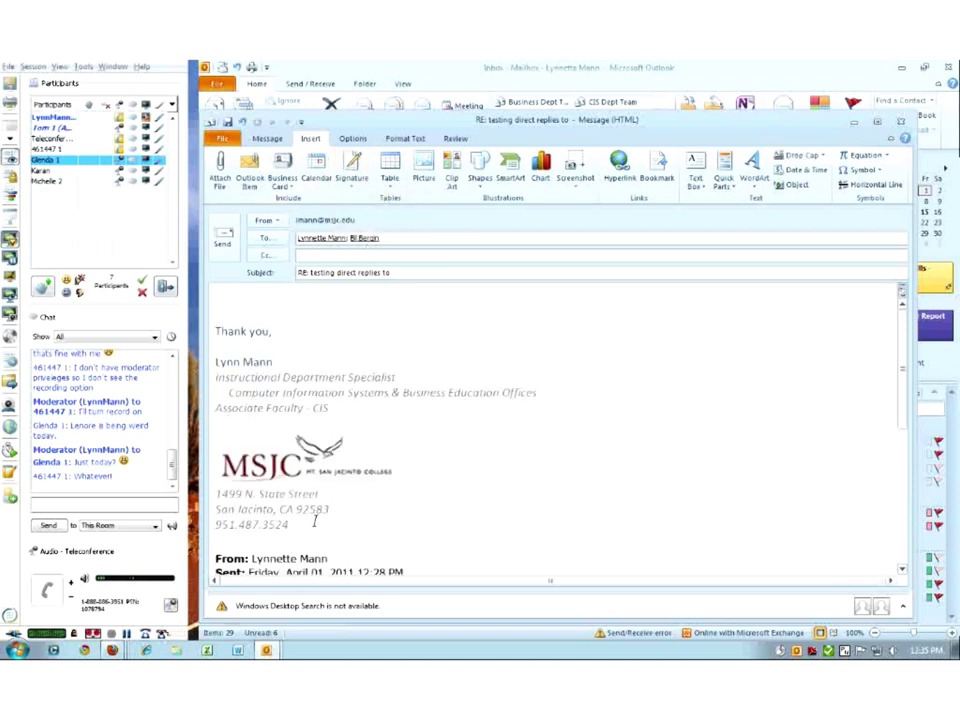
pyautogui.click(352, 177)
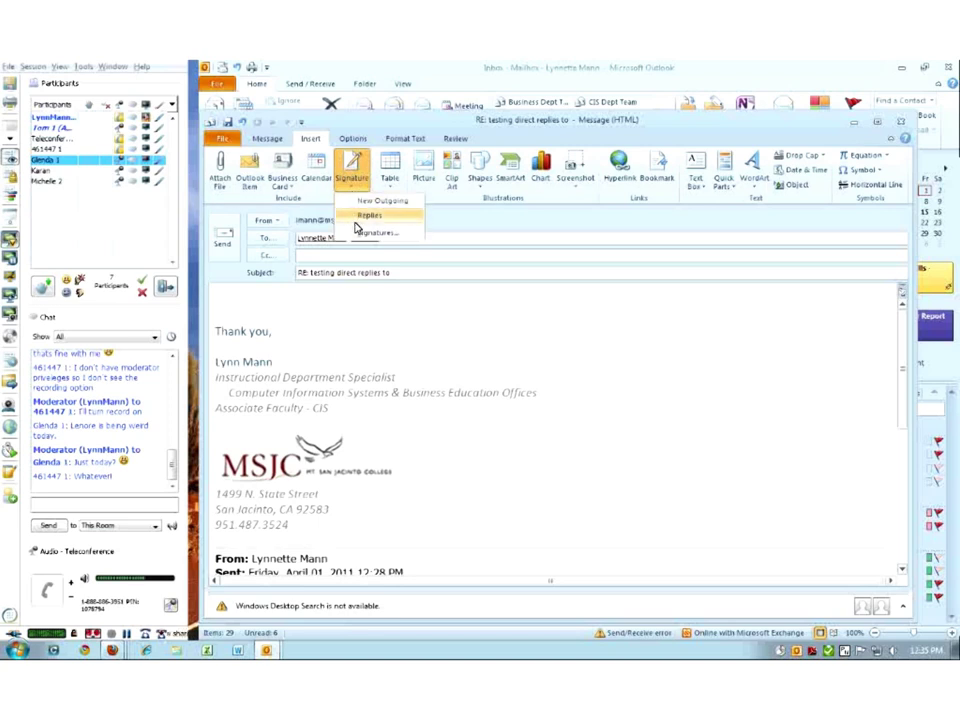
pyautogui.click(343, 521)
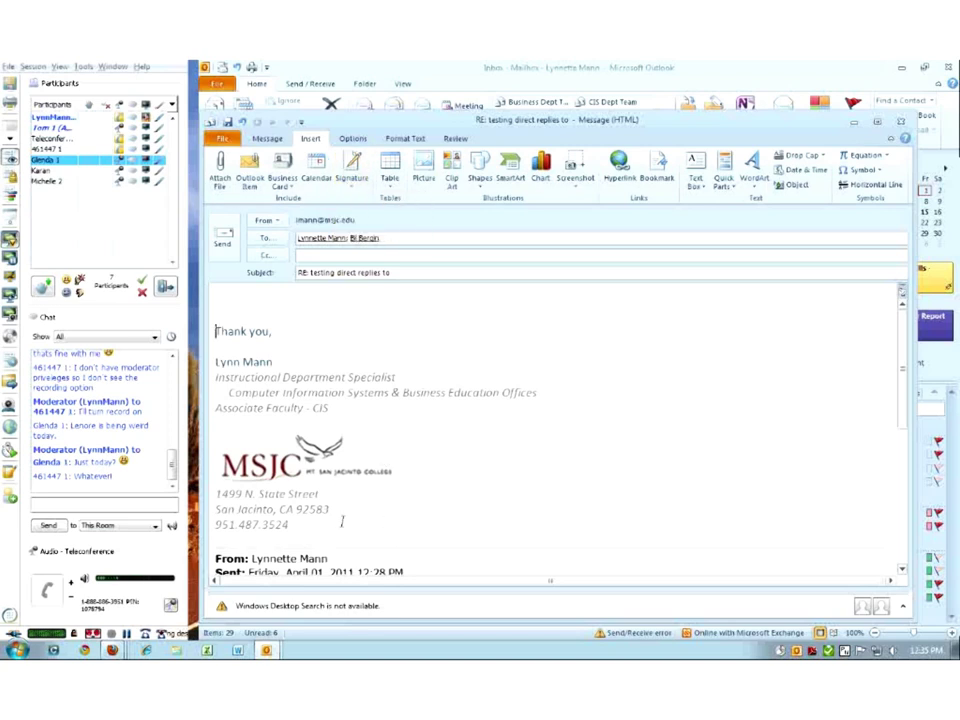
pyautogui.moveTo(343, 521)
pyautogui.mouseDown()
pyautogui.moveTo(293, 509)
pyautogui.moveTo(210, 331)
pyautogui.mouseUp()
pyautogui.press('Delete')
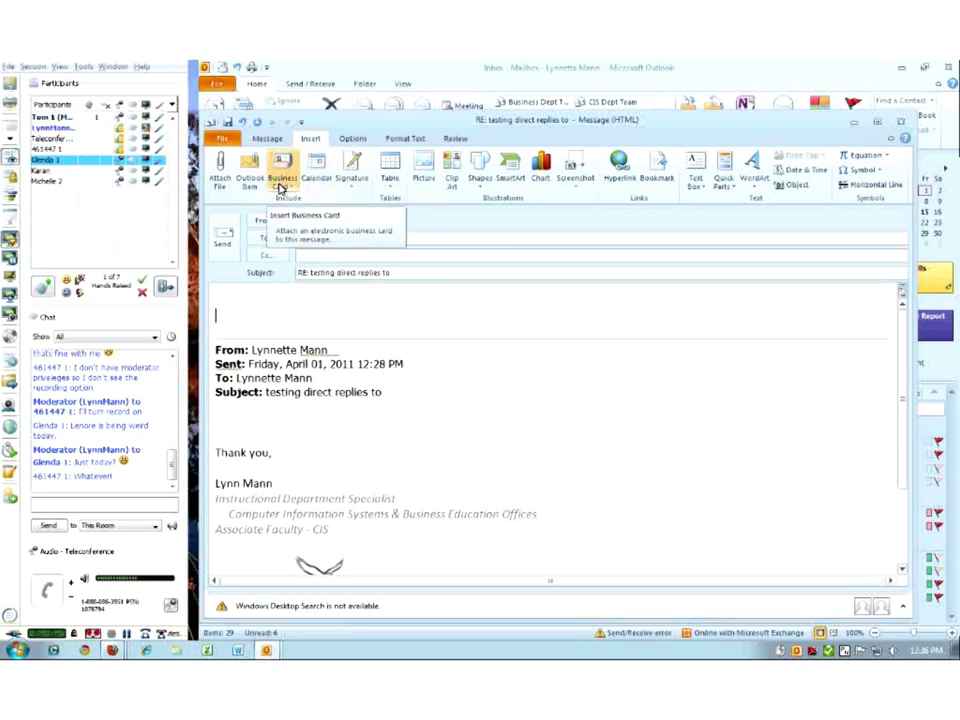
# - Insert the user's own business card into the reply, attaching it as a vCard file
pyautogui.click(283, 187)
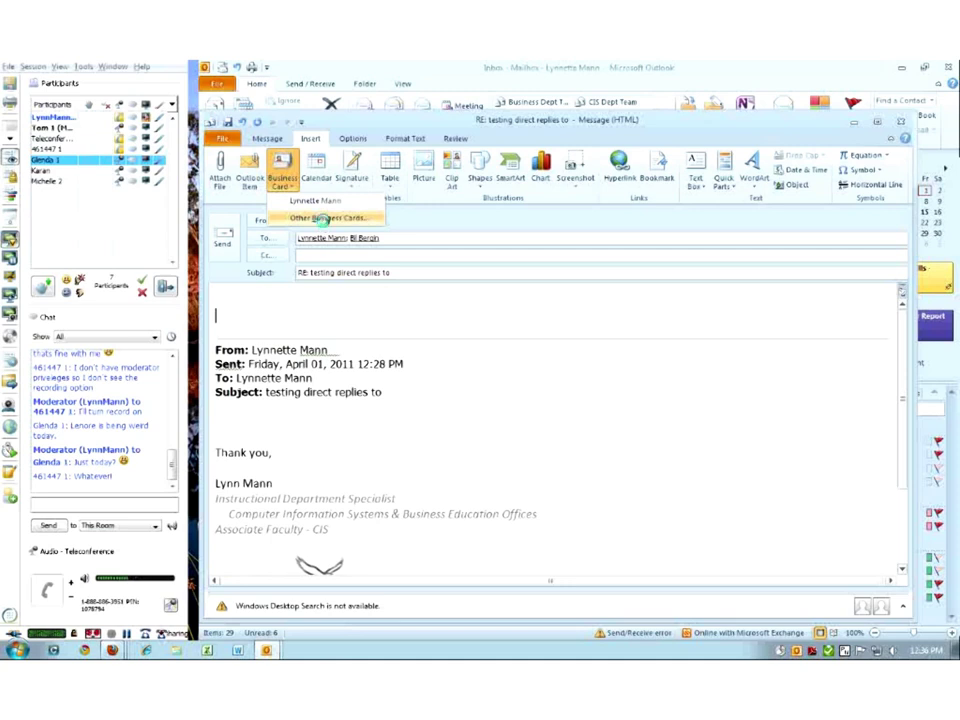
pyautogui.click(325, 220)
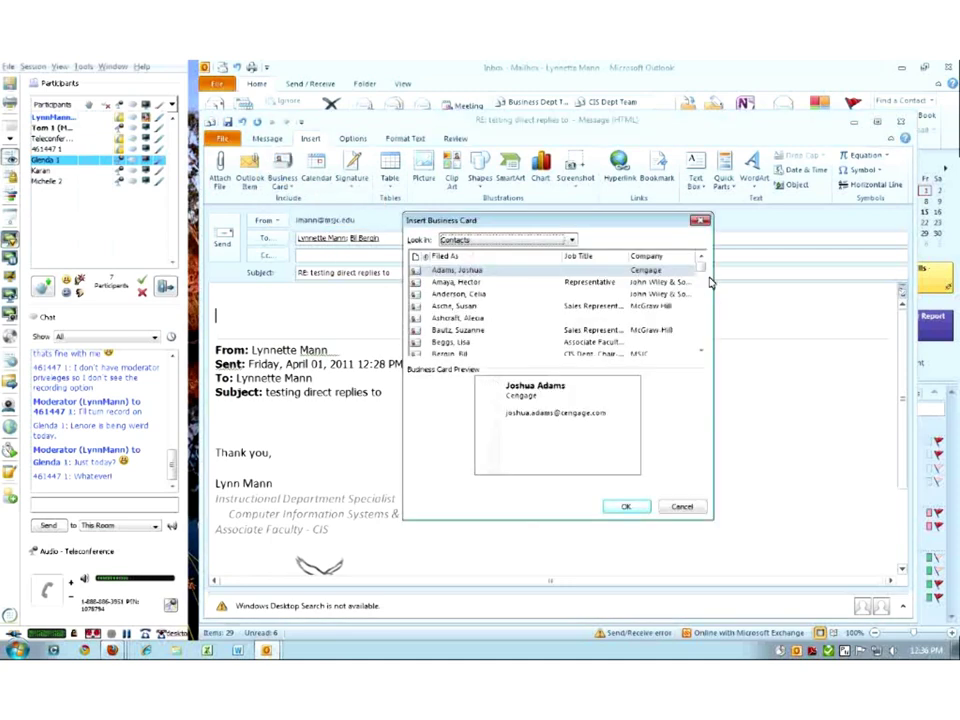
pyautogui.click(682, 507)
pyautogui.click(284, 180)
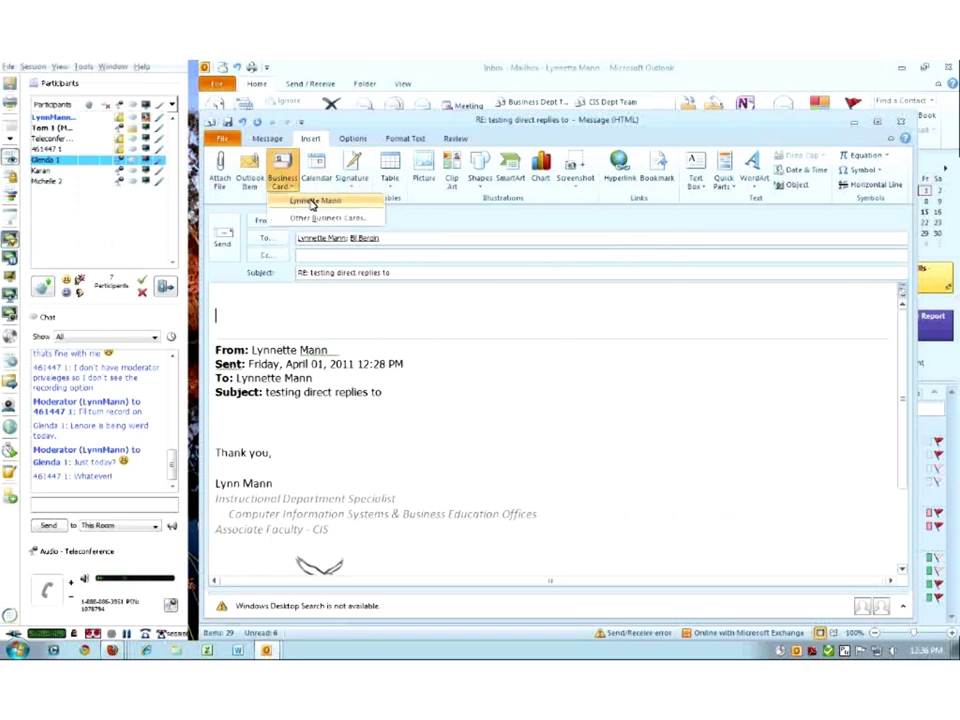
pyautogui.click(318, 203)
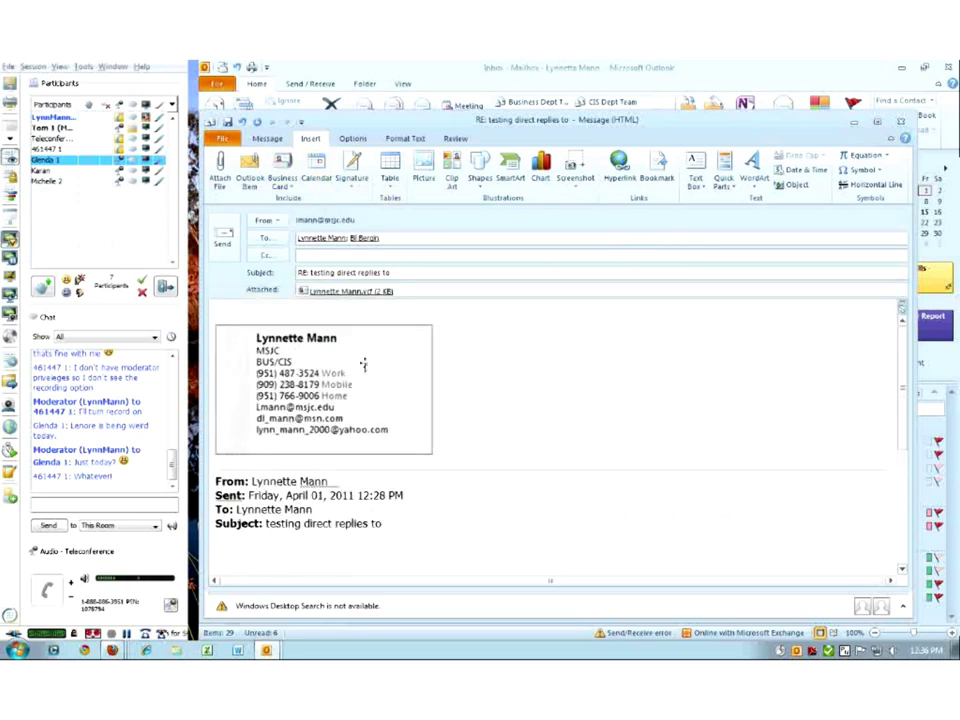
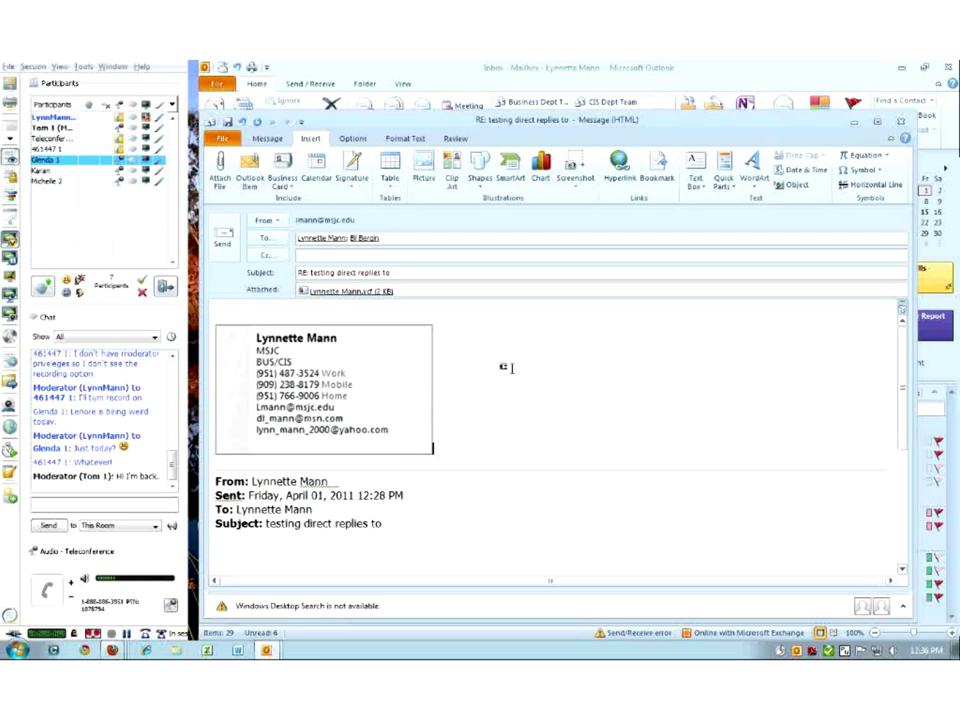
# - Remove the business card image from the reply body and delete the attached vCard file
pyautogui.click(352, 402)
pyautogui.press('Delete')
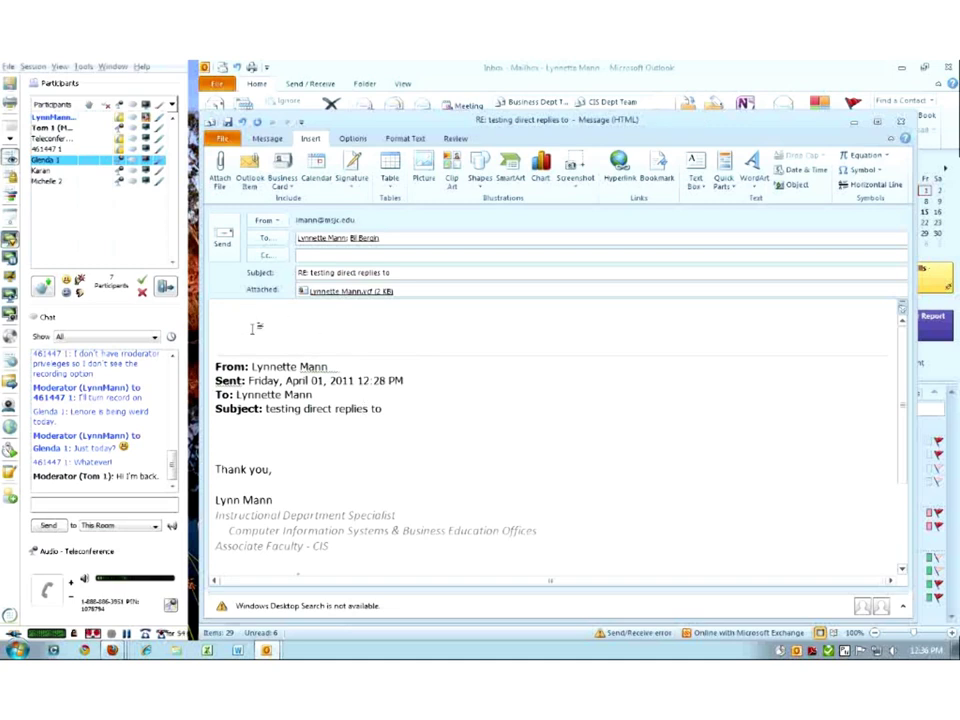
pyautogui.click(300, 291)
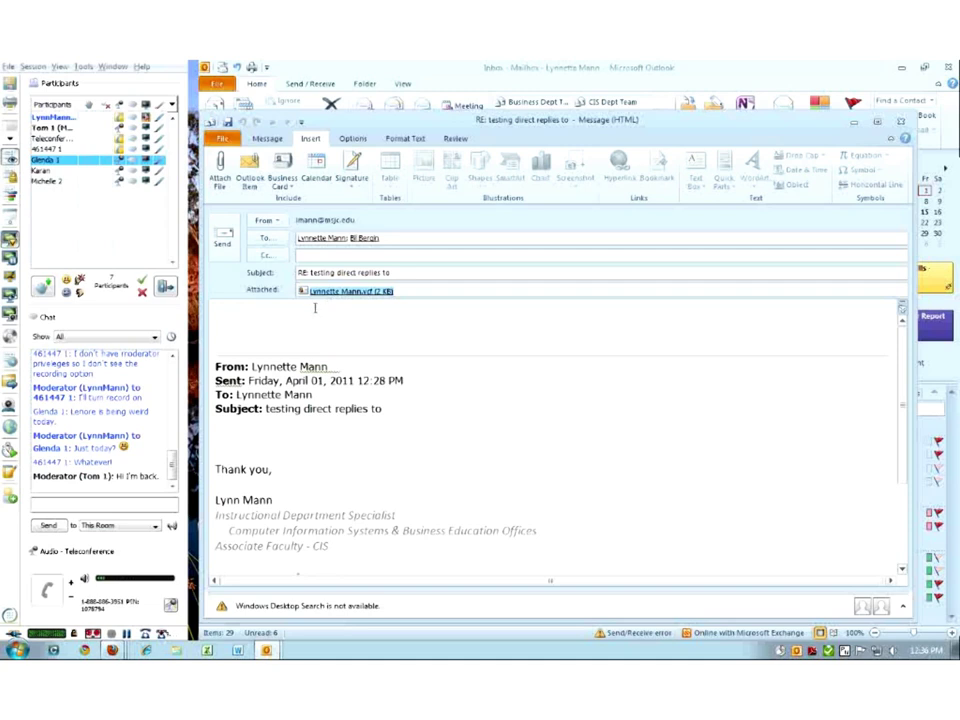
pyautogui.press('Delete')
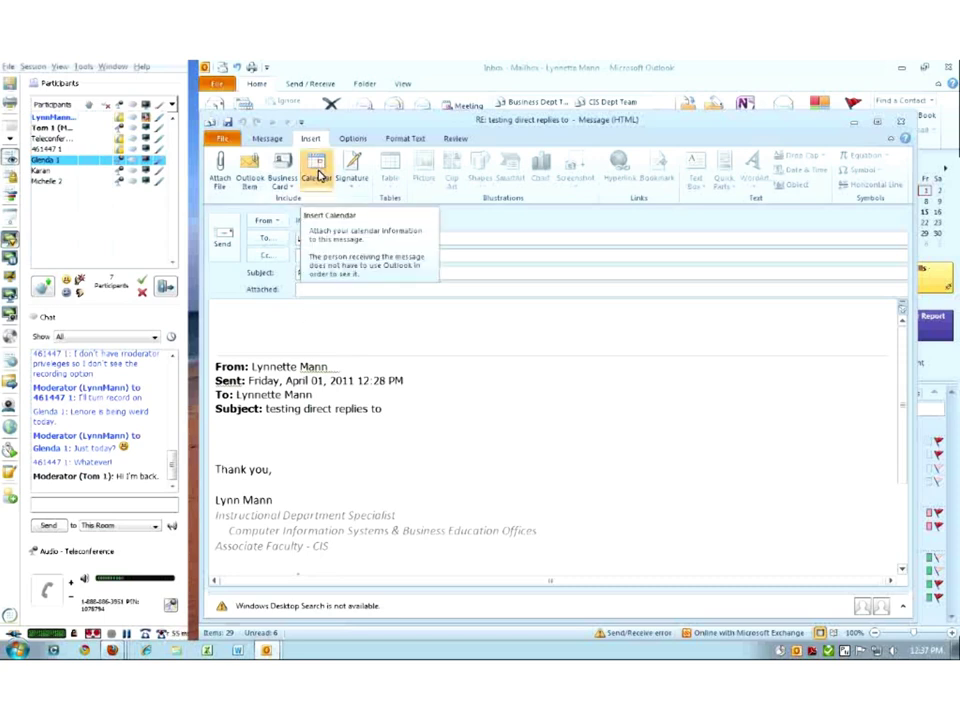
# - Insert a calendar into the reply with specified dates from March 14, 2011 to April 1, 2011
pyautogui.click(318, 172)
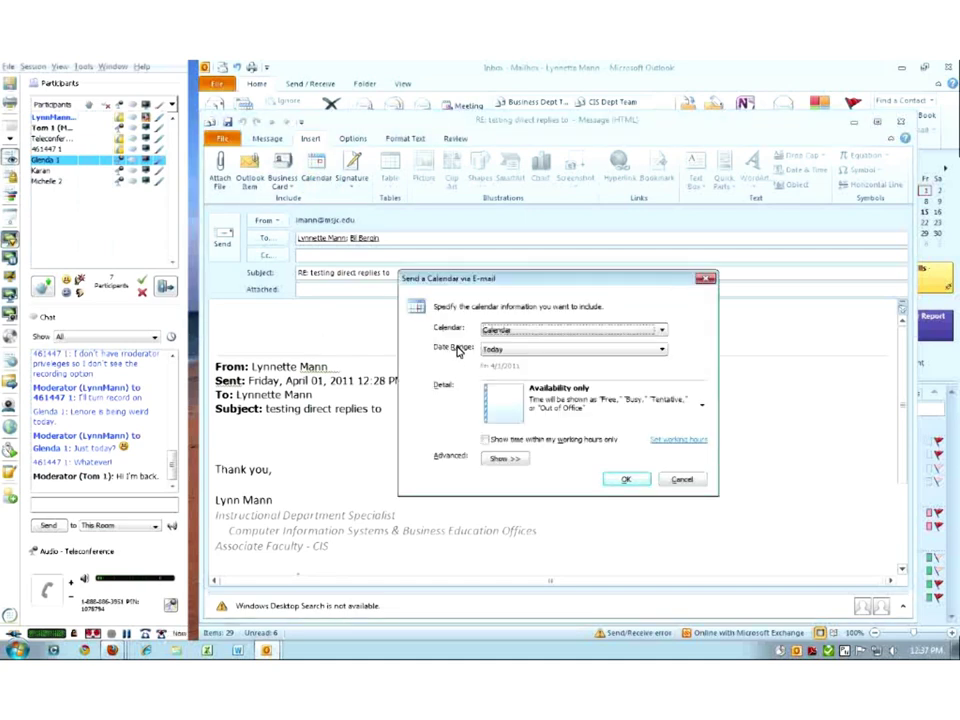
pyautogui.click(660, 351)
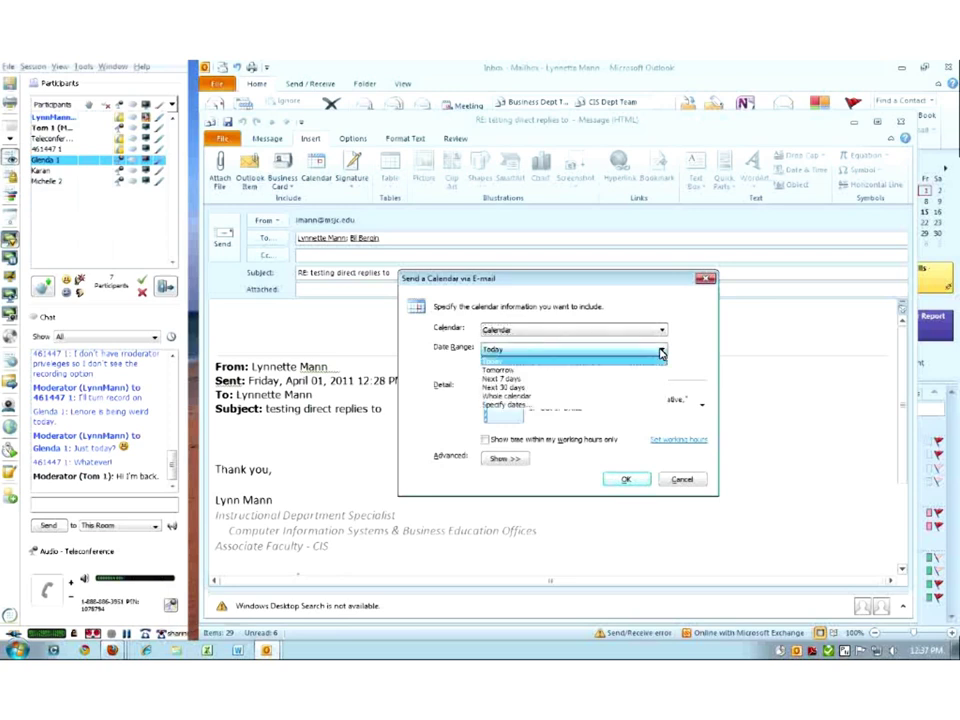
pyautogui.click(497, 380)
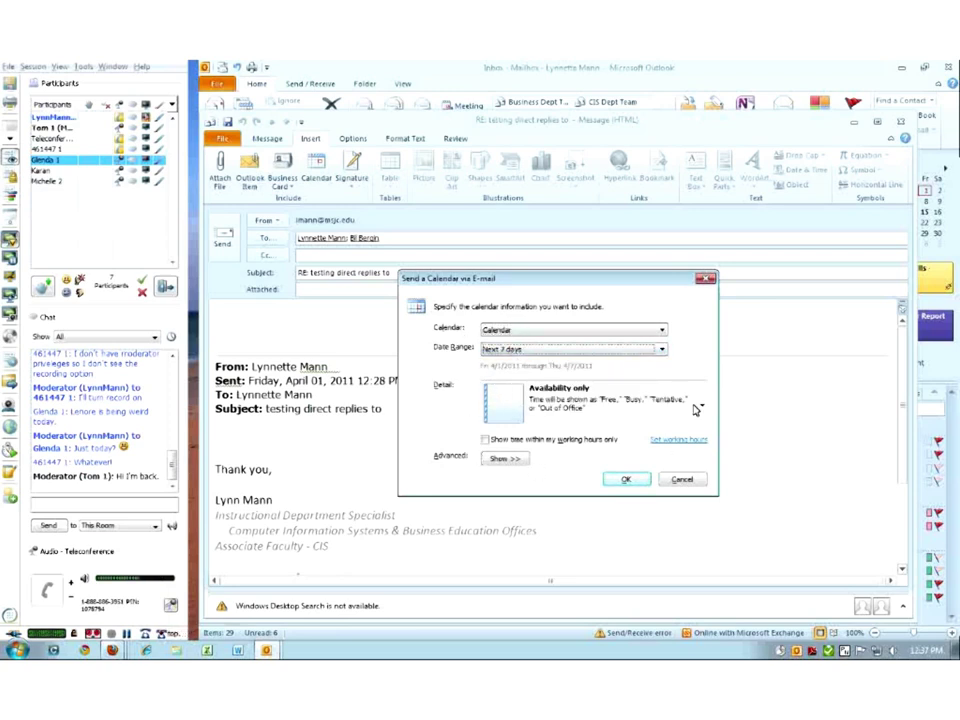
pyautogui.click(661, 351)
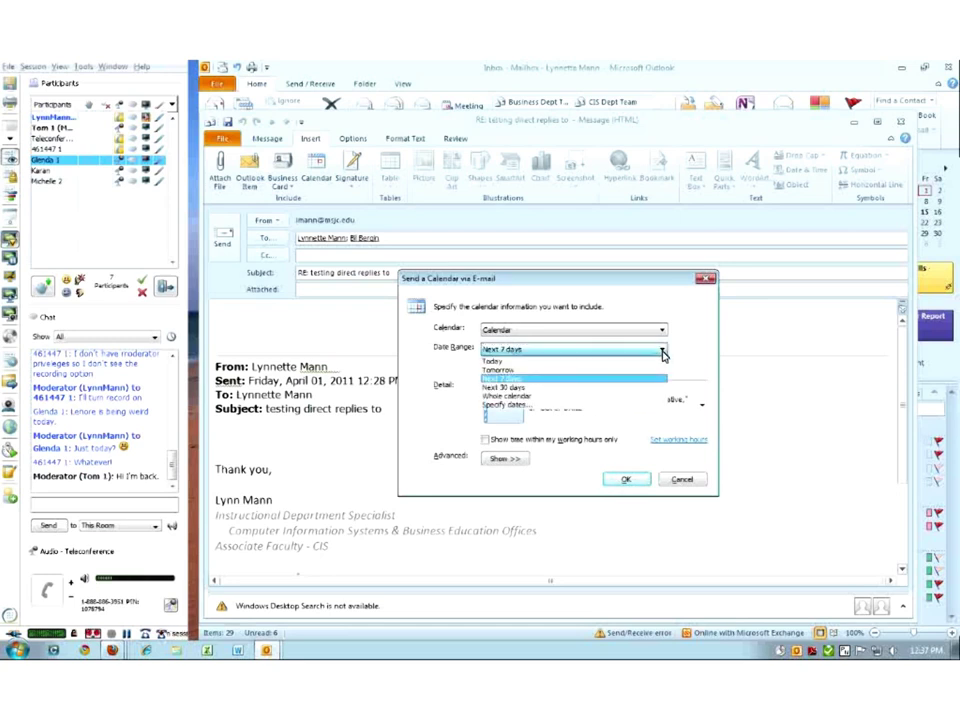
pyautogui.click(505, 404)
pyautogui.click(586, 368)
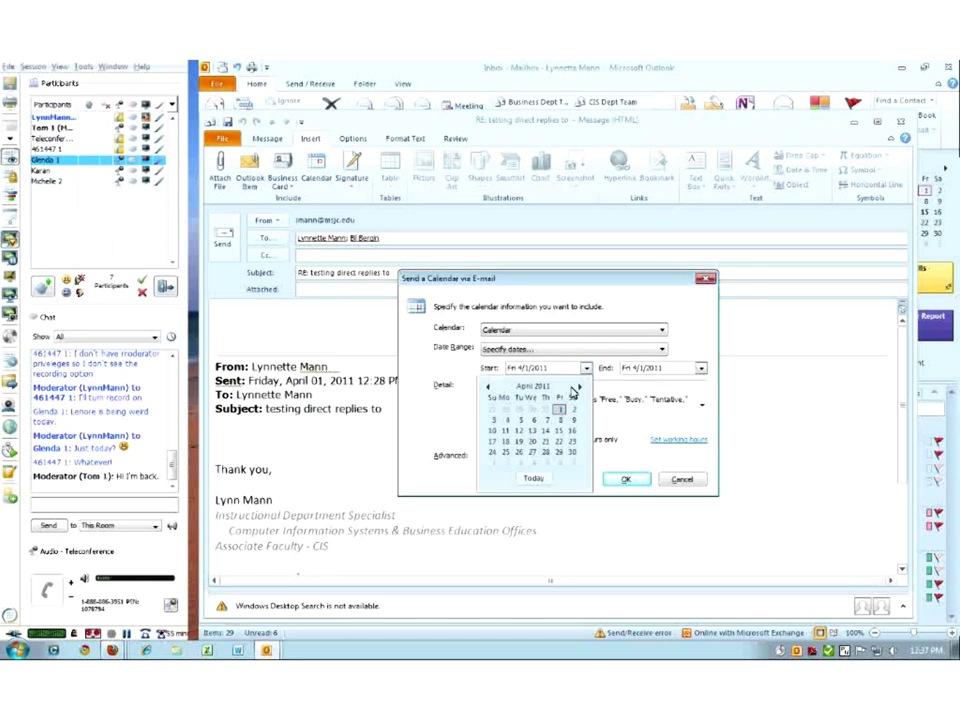
pyautogui.click(490, 387)
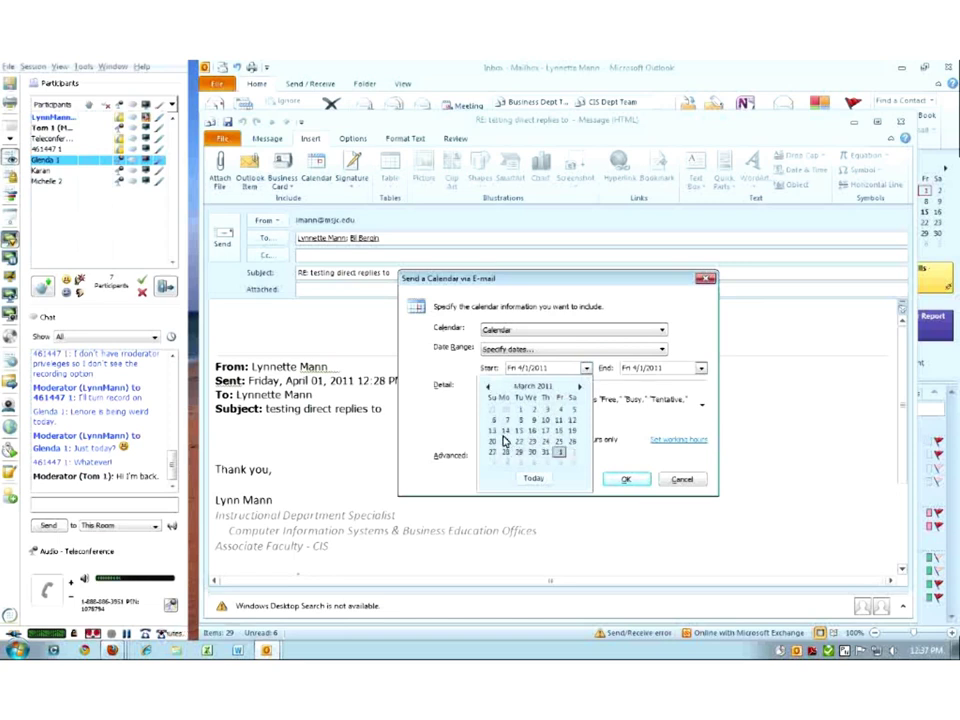
pyautogui.click(506, 431)
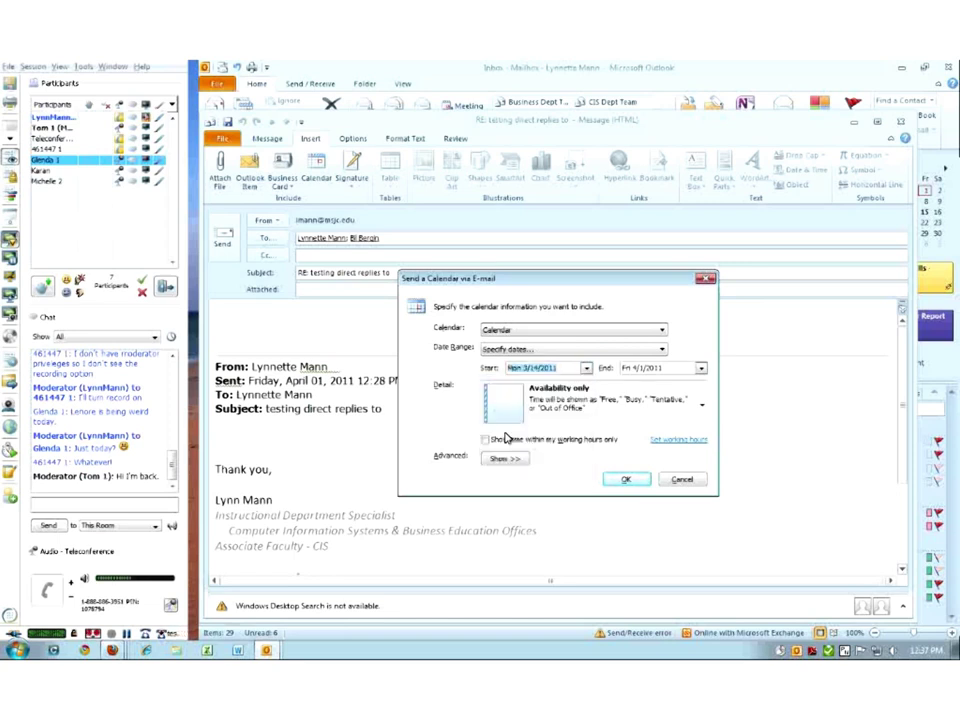
pyautogui.click(628, 481)
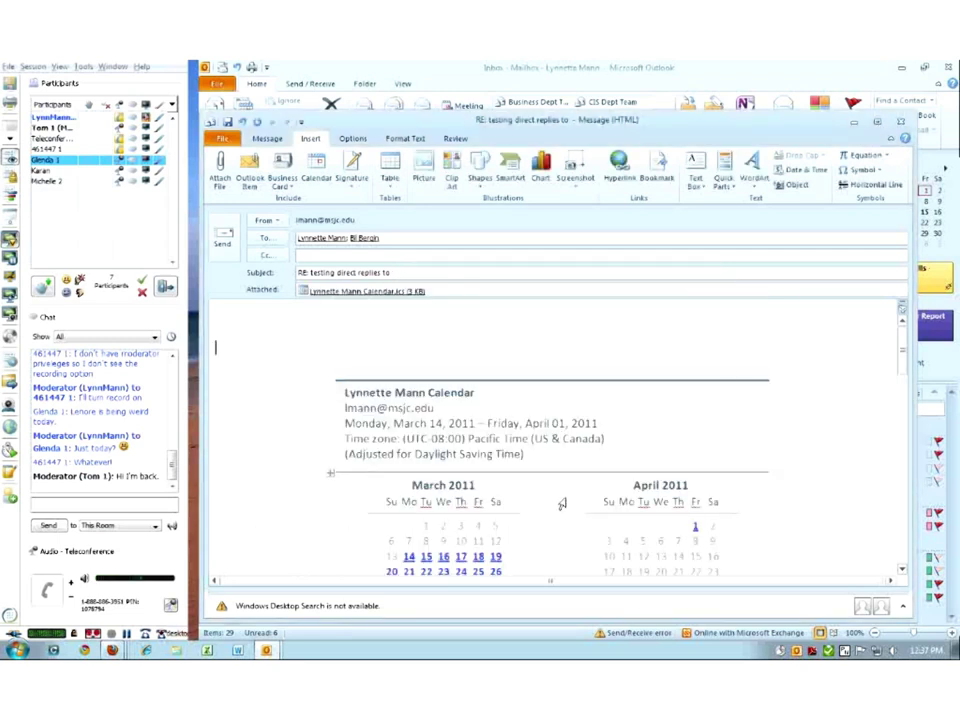
# - Scroll through the inserted March 14 – April 1, 2011 calendar to review its daily free/busy entries
pyautogui.scroll(-3, 563, 497)
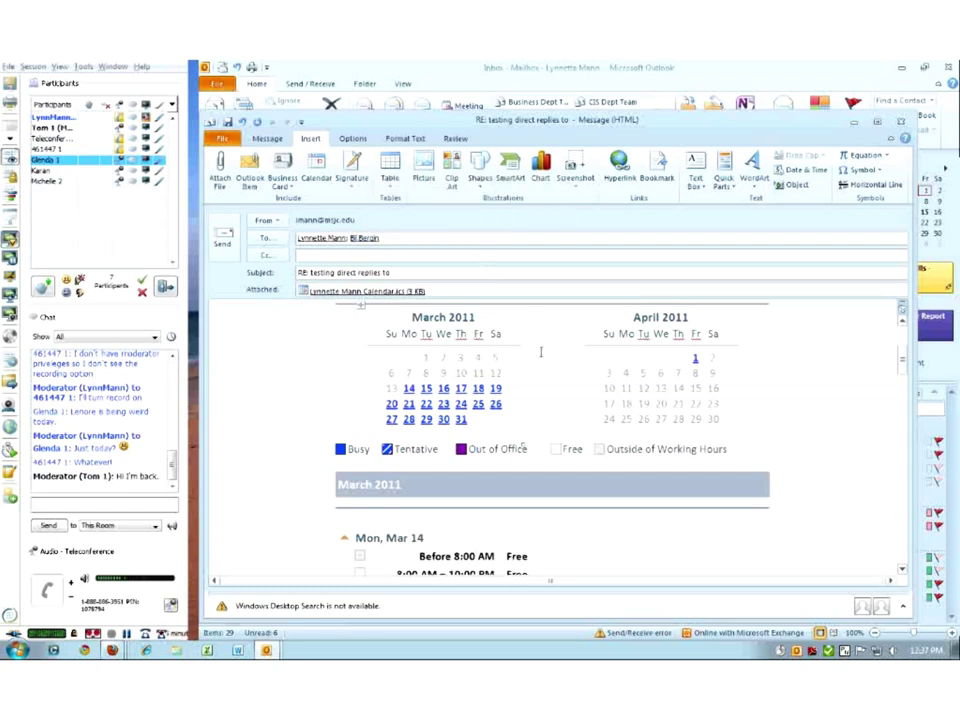
pyautogui.scroll(-10, 540, 352)
pyautogui.scroll(-12, 524, 467)
pyautogui.scroll(10, 524, 470)
pyautogui.scroll(10, 524, 468)
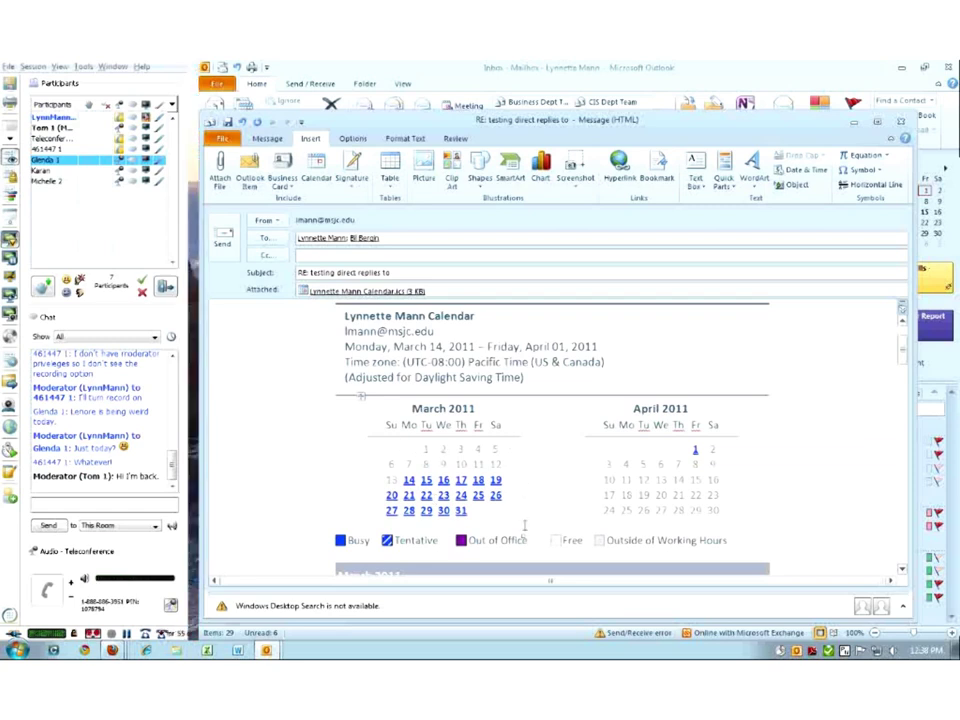
pyautogui.scroll(-3, 535, 521)
pyautogui.scroll(-6, 535, 521)
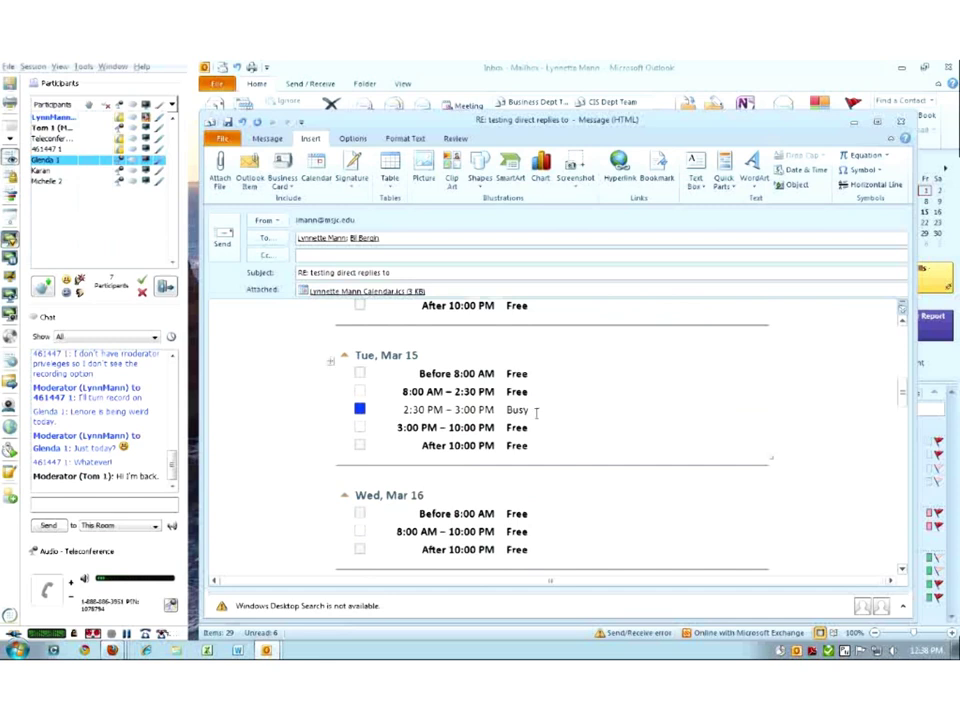
pyautogui.scroll(-6, 568, 423)
pyautogui.scroll(12, 555, 503)
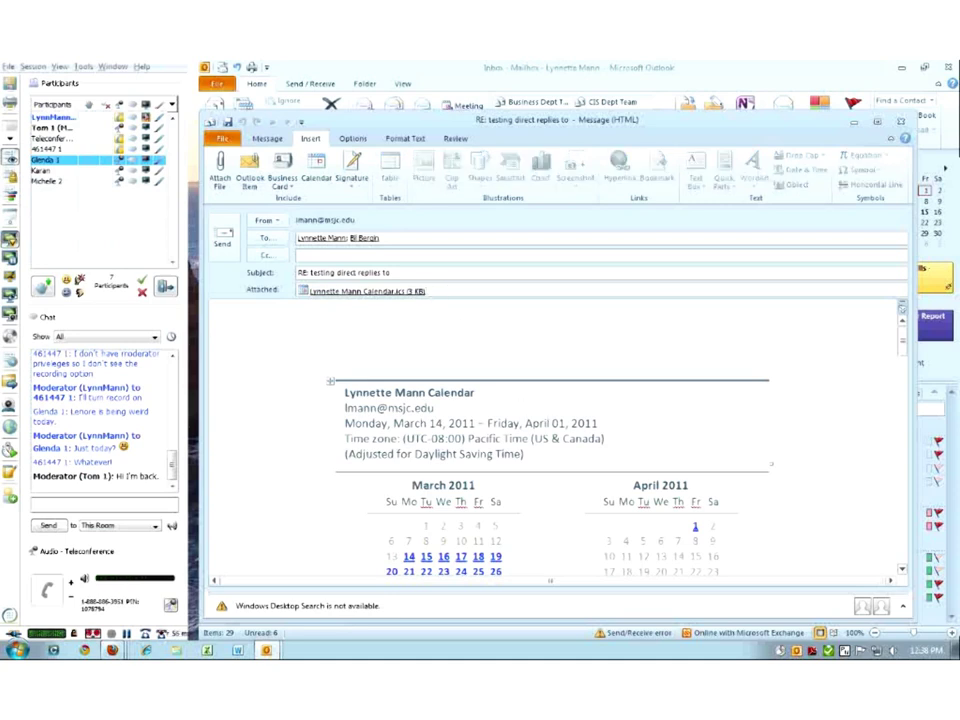
# - Delete the calendar .ics attachment and the inserted calendar block from the reply body
pyautogui.click(420, 292)
pyautogui.press('Delete')
pyautogui.click(331, 383)
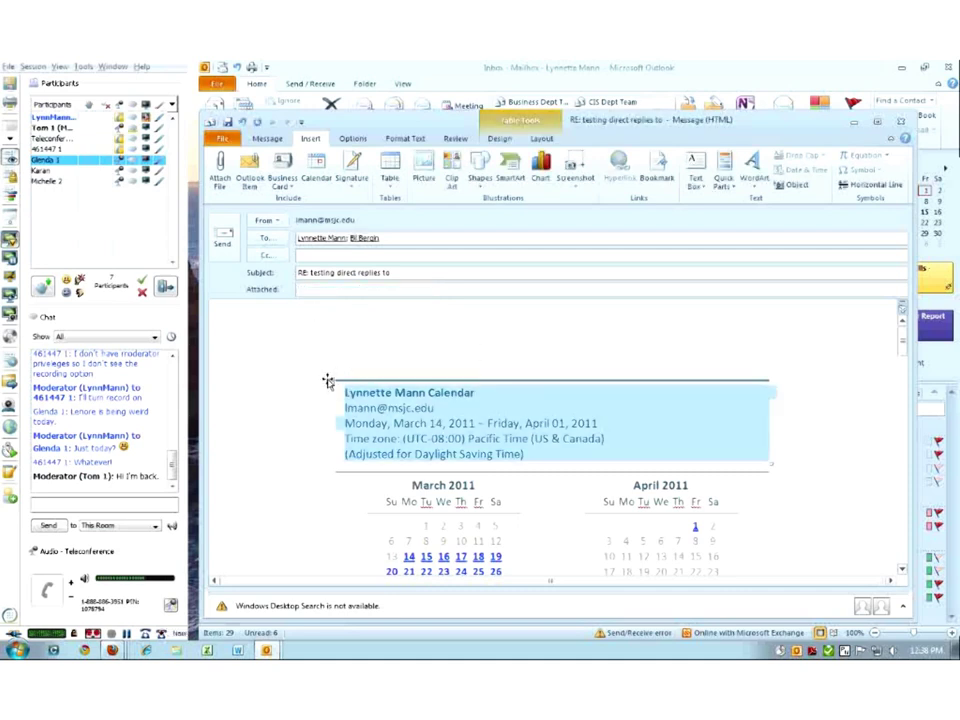
pyautogui.press('BackSpace')
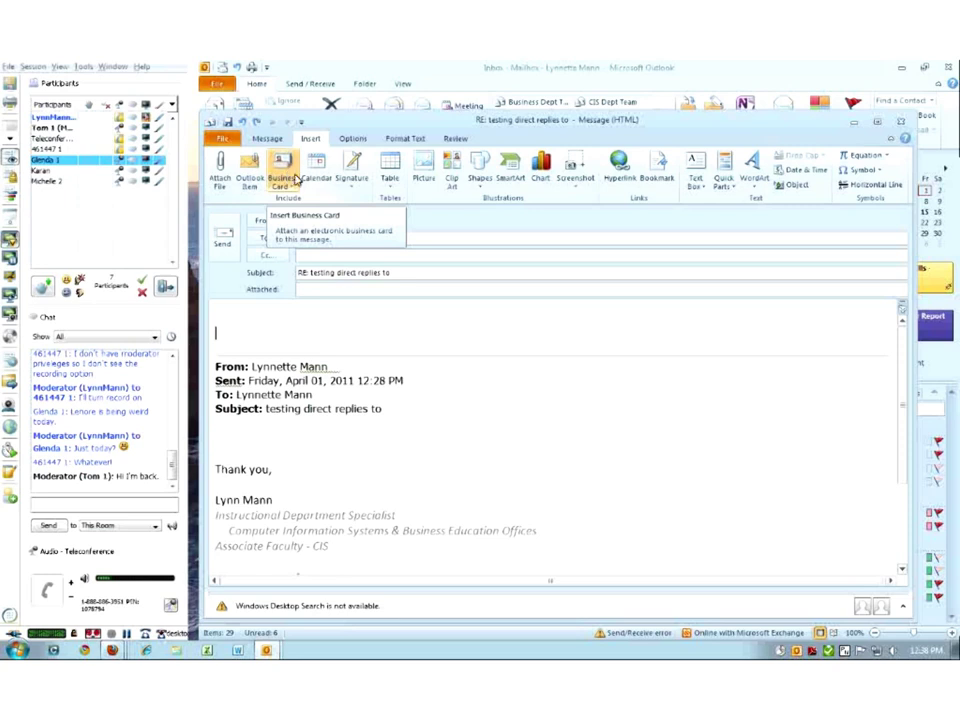
pyautogui.click(288, 186)
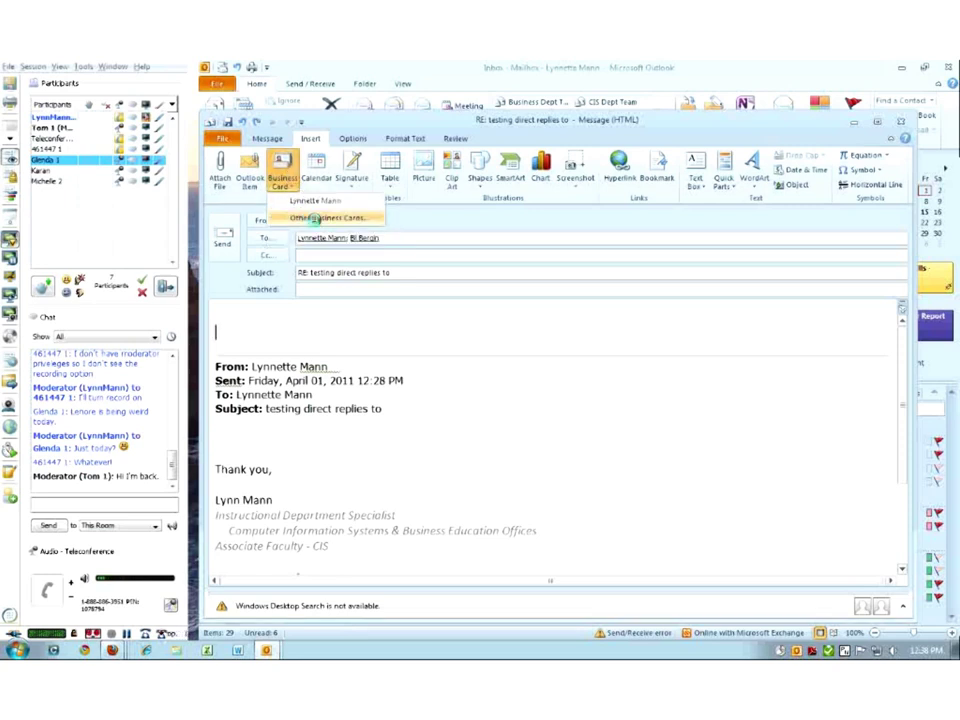
pyautogui.click(310, 219)
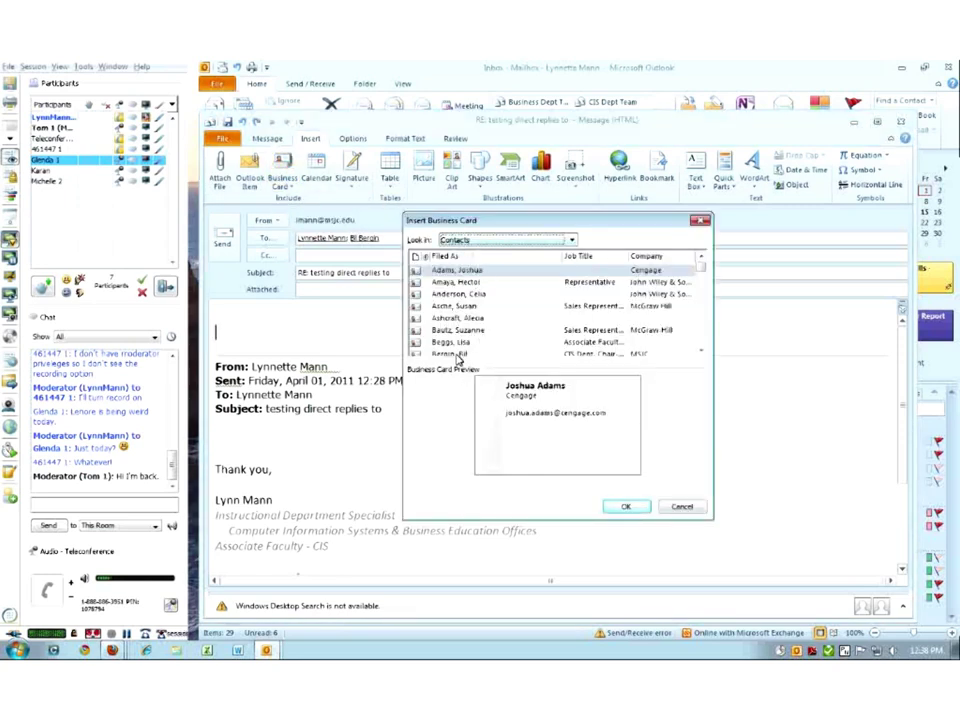
pyautogui.click(452, 353)
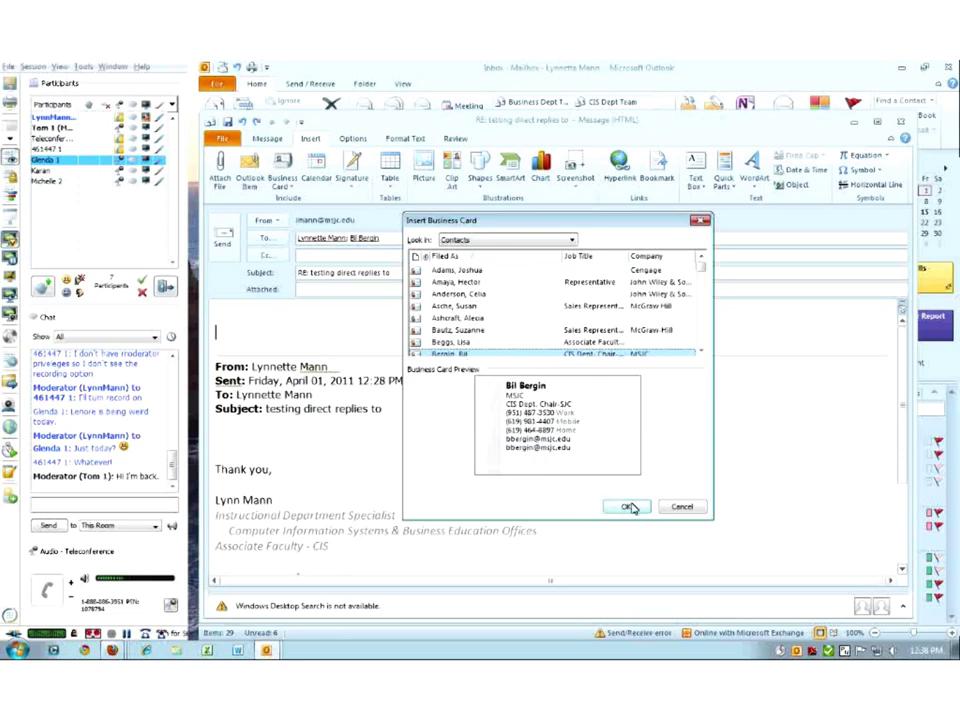
pyautogui.press('Return')
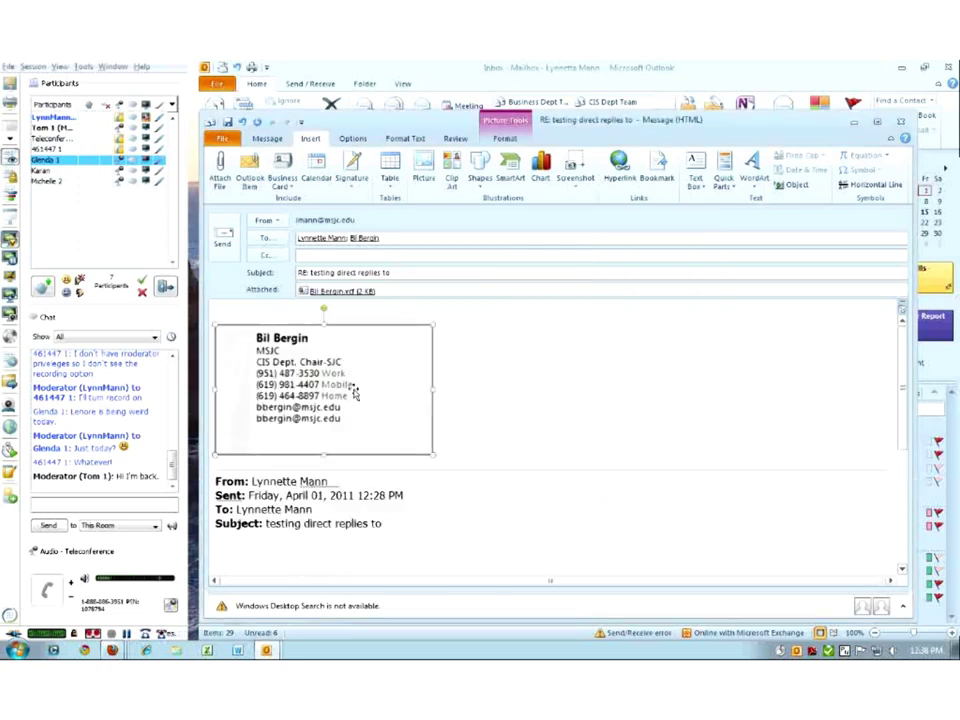
pyautogui.press('Delete')
pyautogui.click(300, 291)
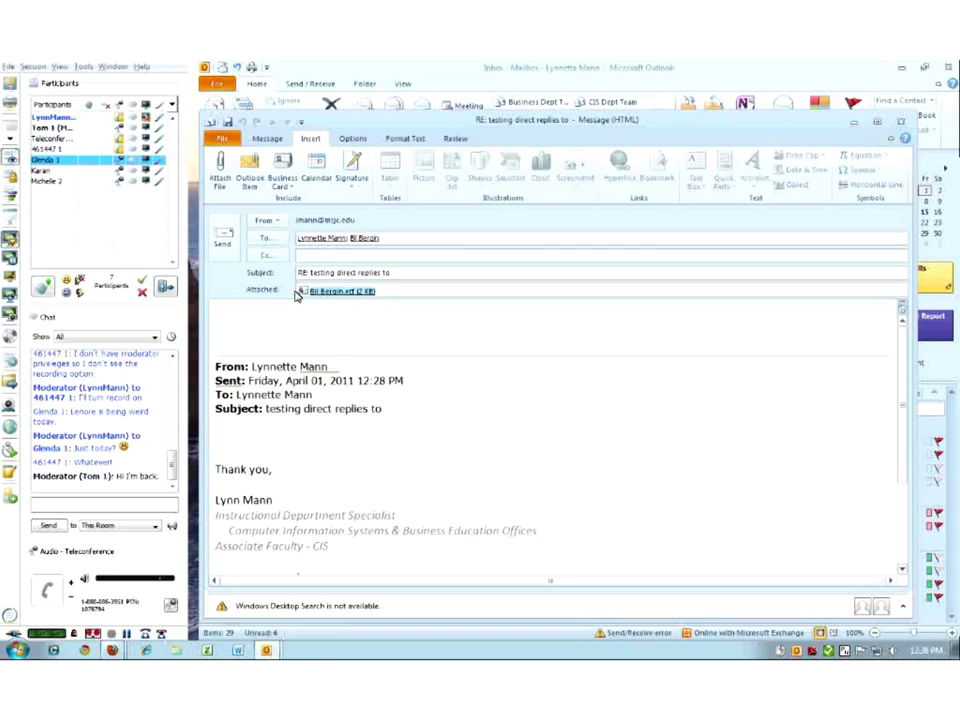
pyautogui.press('Delete')
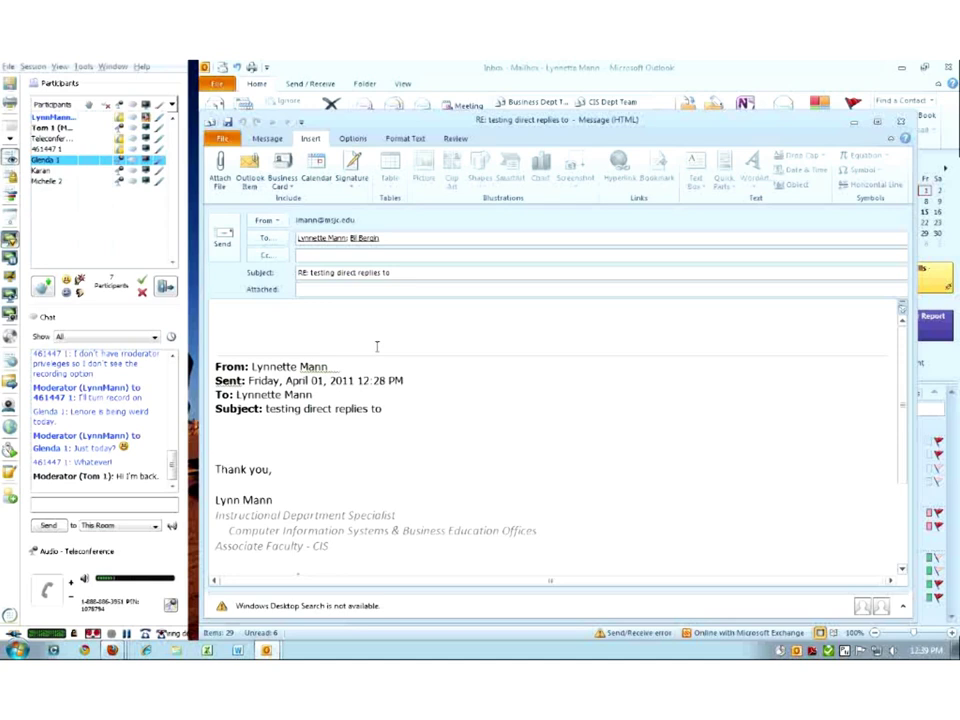
pyautogui.click(413, 349)
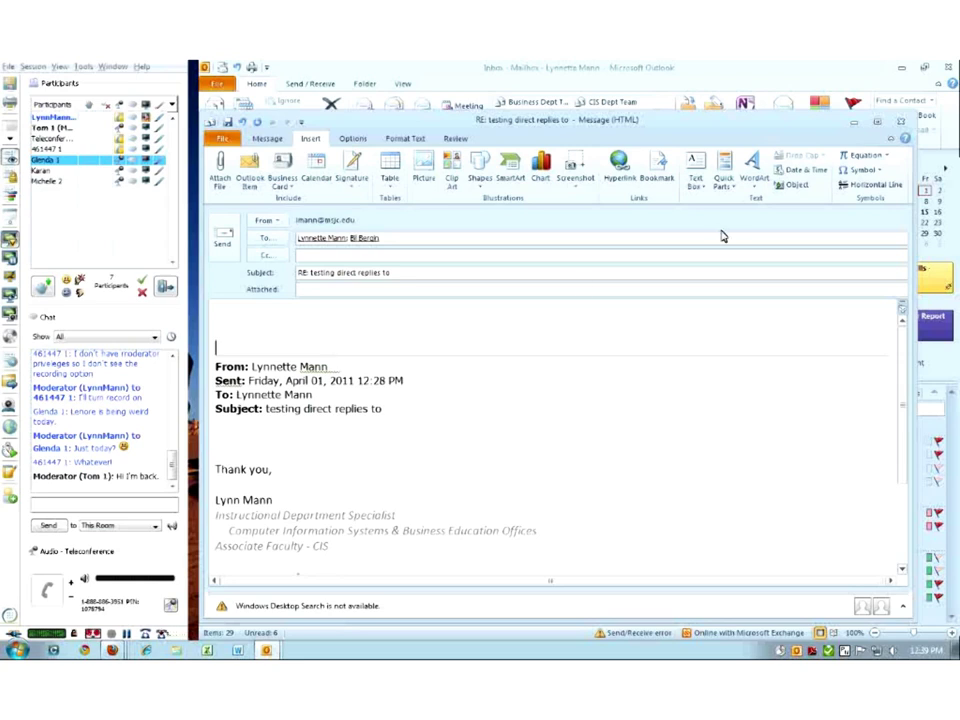
pyautogui.click(900, 121)
pyautogui.click(582, 390)
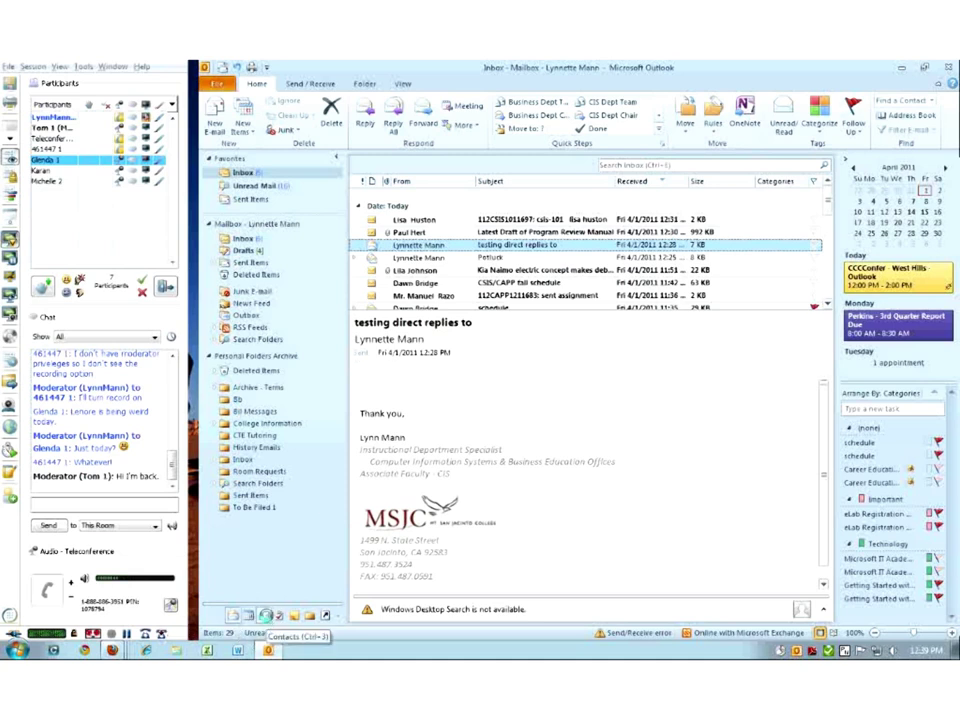
pyautogui.click(268, 619)
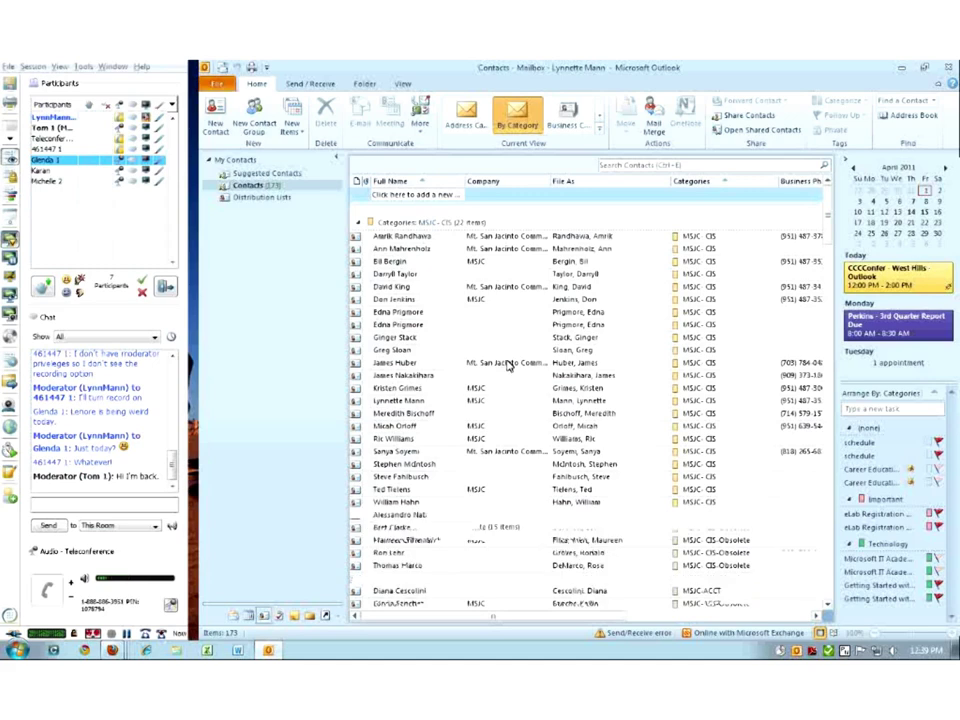
pyautogui.scroll(-15, 505, 362)
pyautogui.scroll(-10, 505, 370)
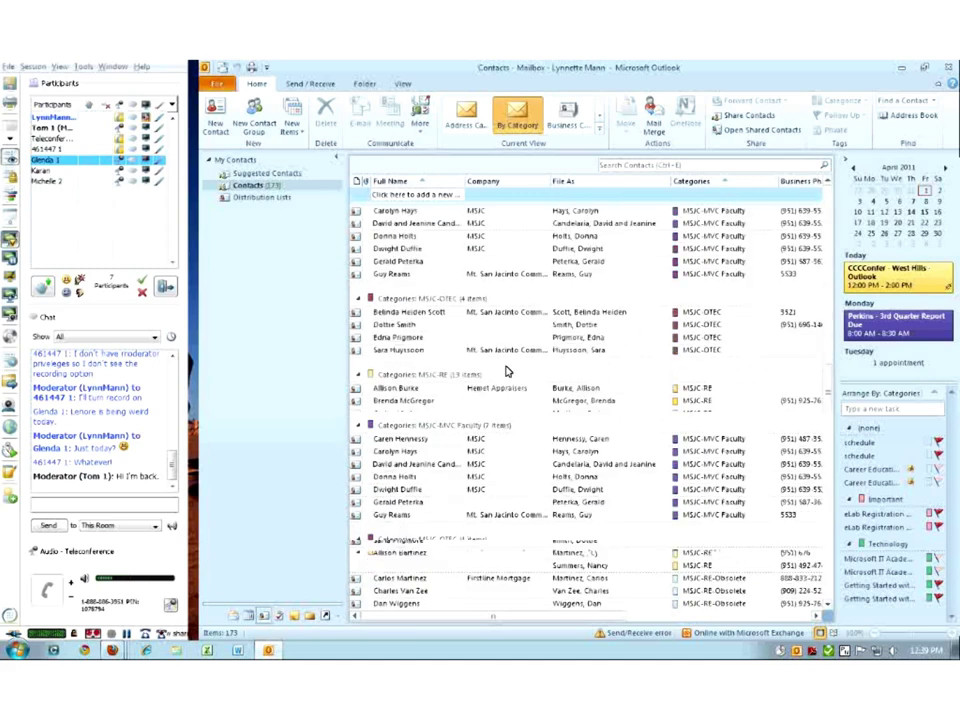
pyautogui.scroll(-15, 458, 385)
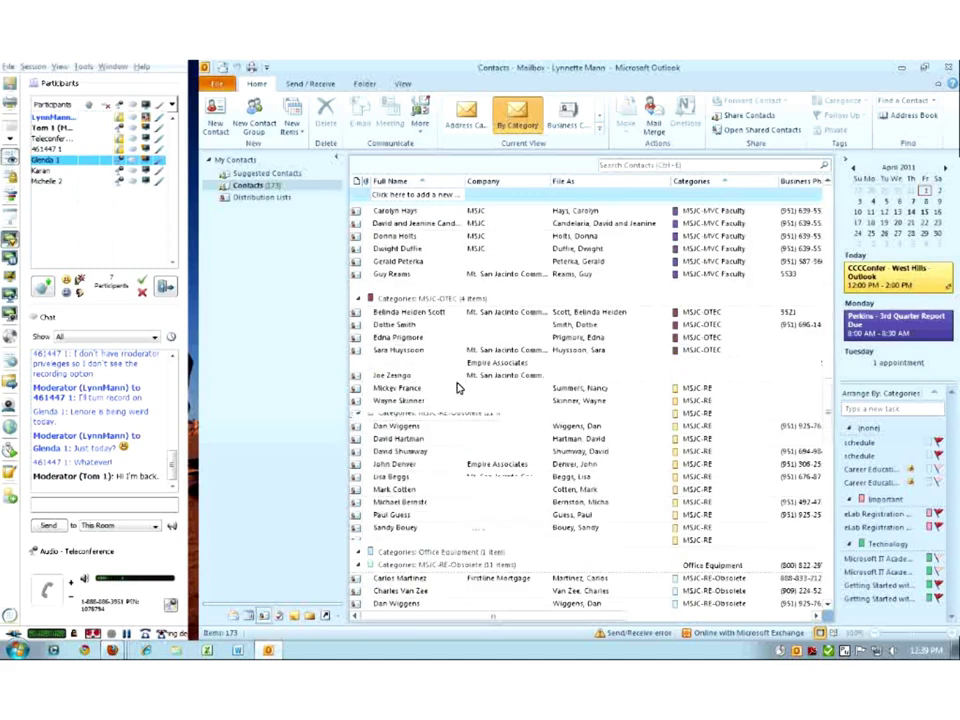
pyautogui.scroll(-10, 460, 415)
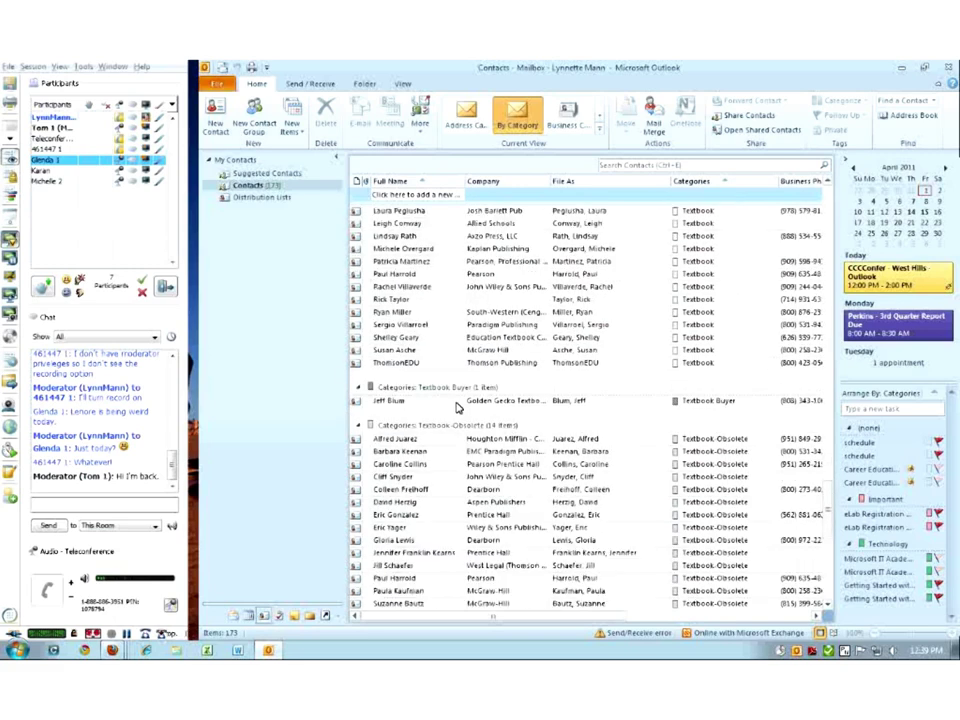
pyautogui.scroll(20, 470, 433)
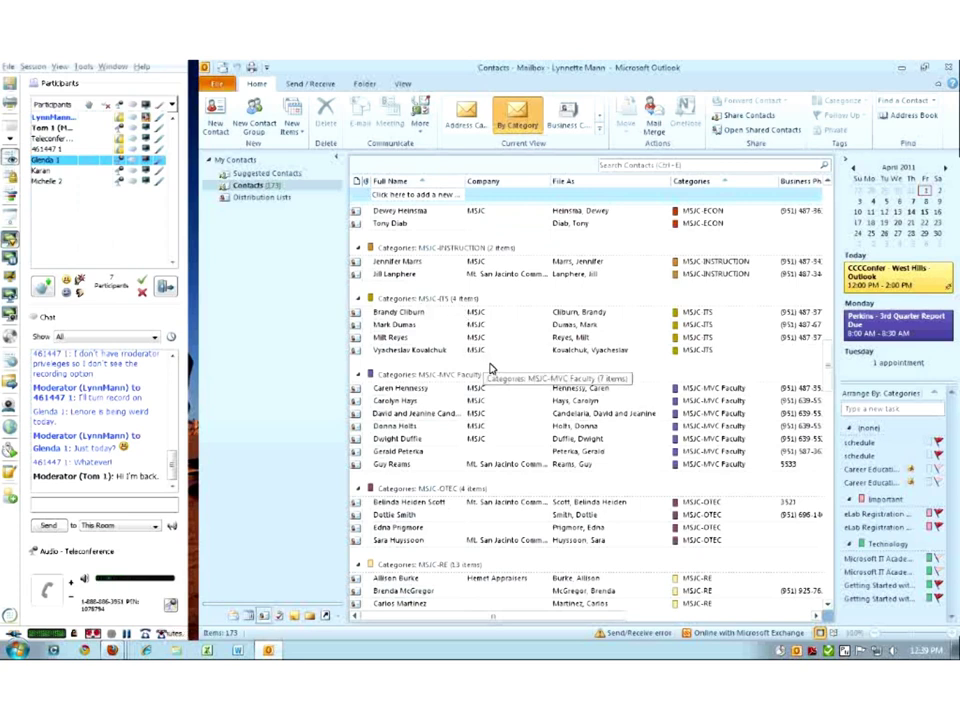
pyautogui.scroll(10, 487, 328)
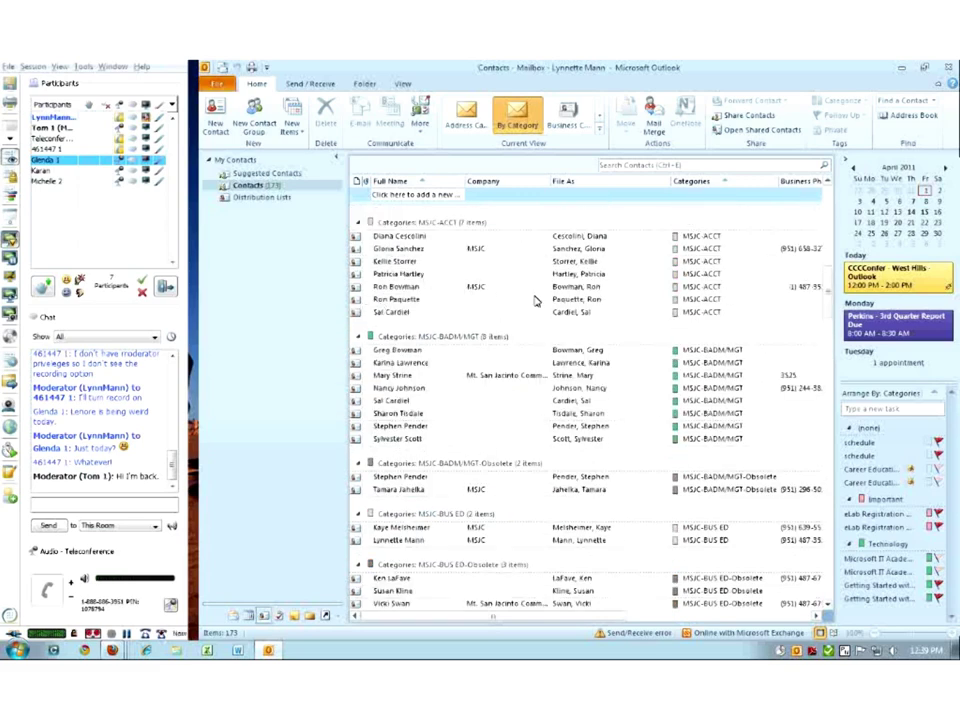
pyautogui.scroll(5, 525, 353)
pyautogui.scroll(8, 525, 353)
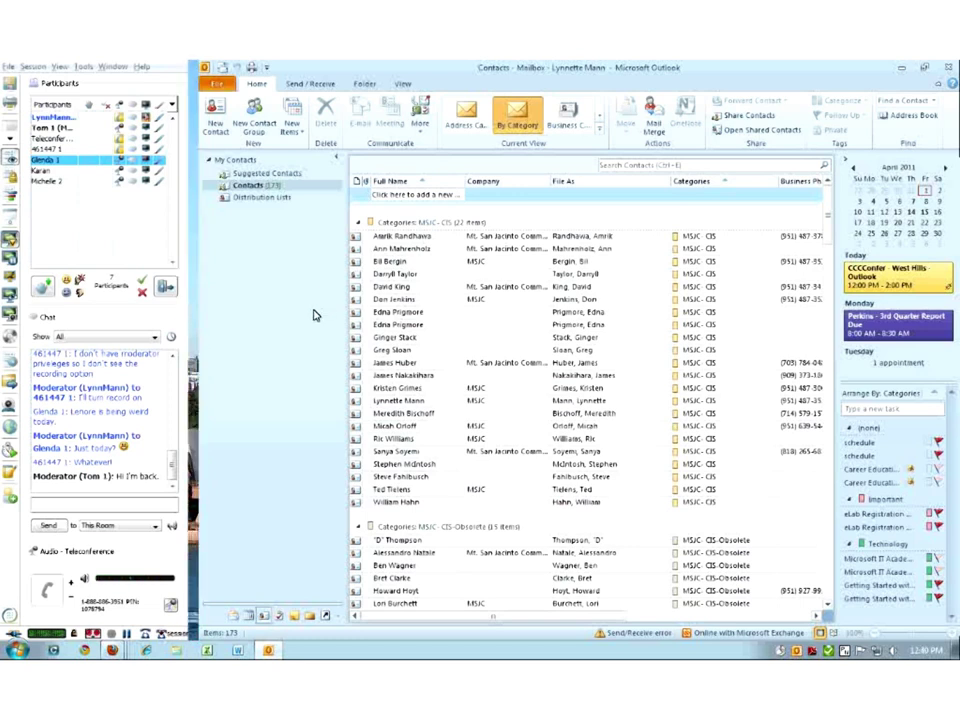
# - Create a contact with full name, company Acme Corp, job title Vendor and e-mail, displayed by name only
pyautogui.click(216, 126)
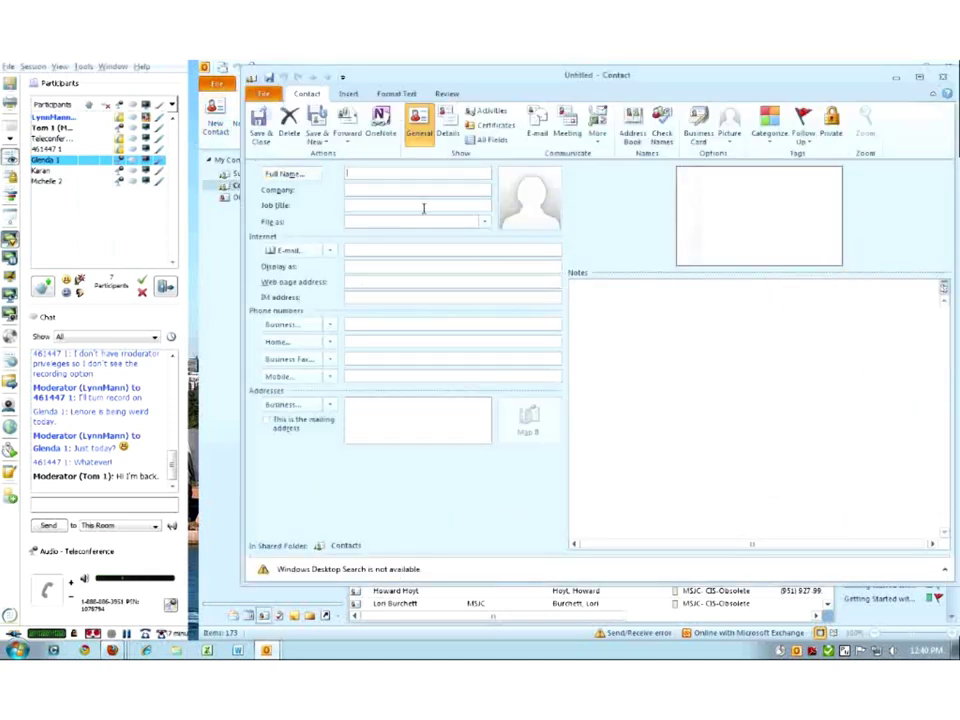
pyautogui.write('John Doe')
pyautogui.press('Tab')
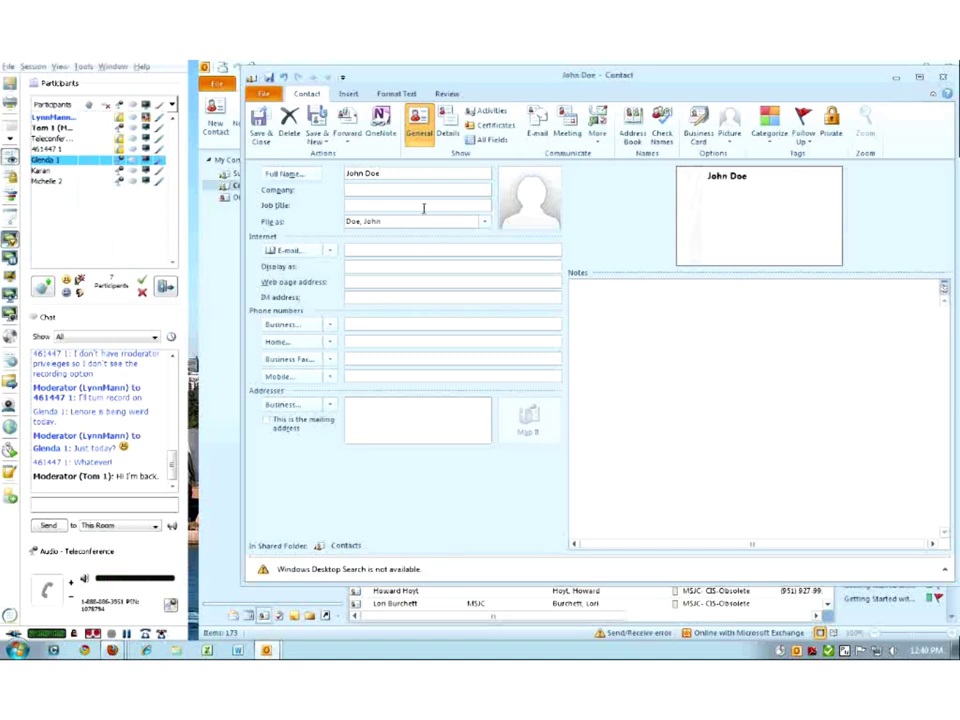
pyautogui.write('Acme Corp')
pyautogui.press('Tab')
pyautogui.write('Vindor')
pyautogui.press('Tab')
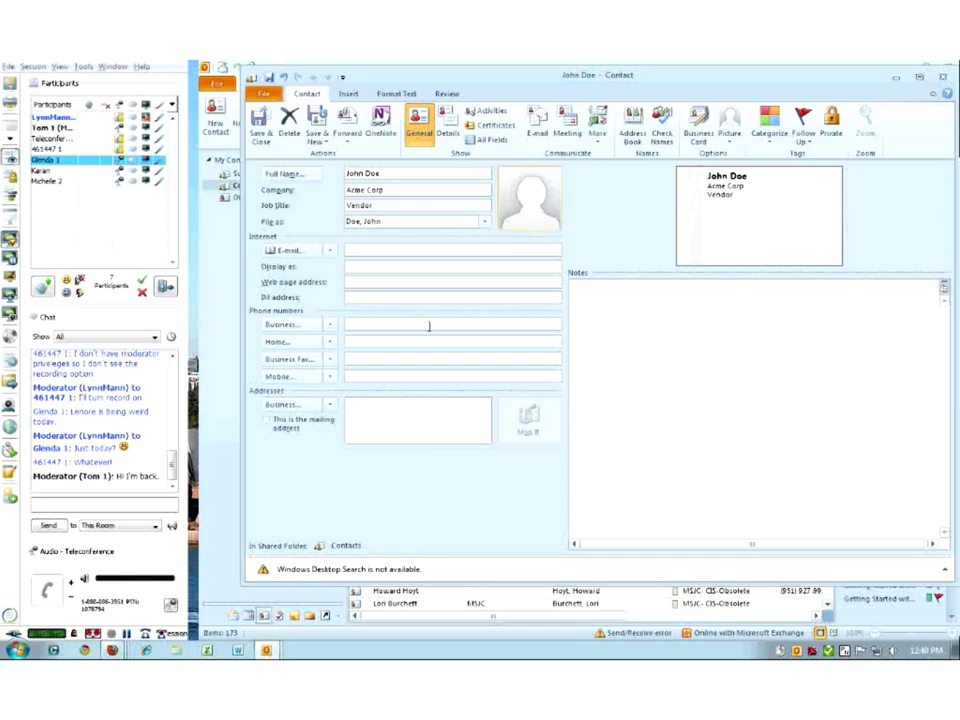
pyautogui.write('j')
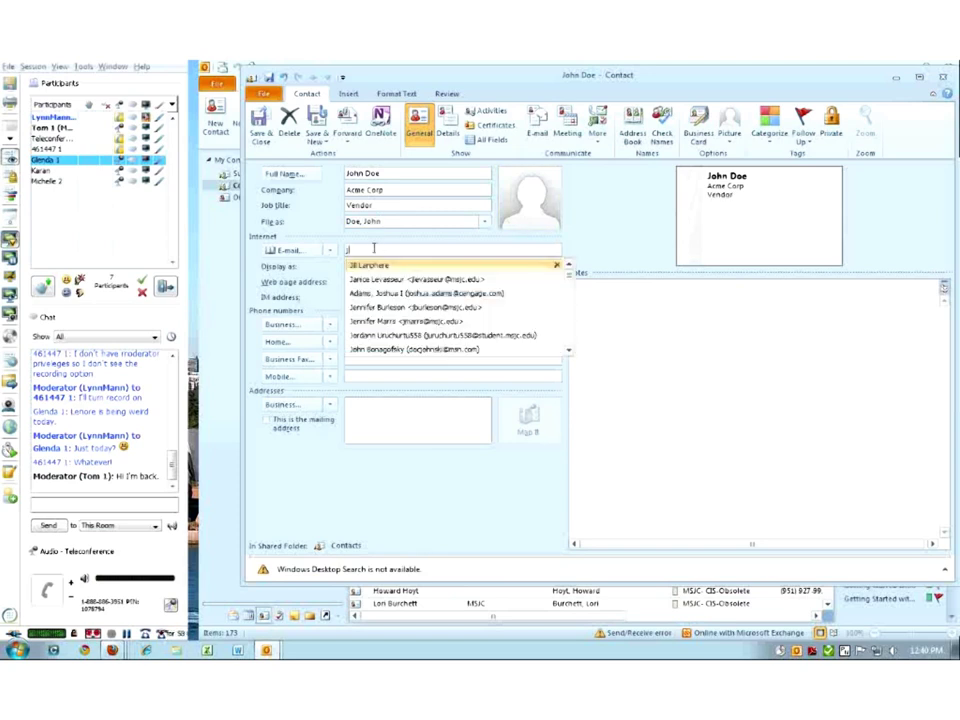
pyautogui.write('doe@a')
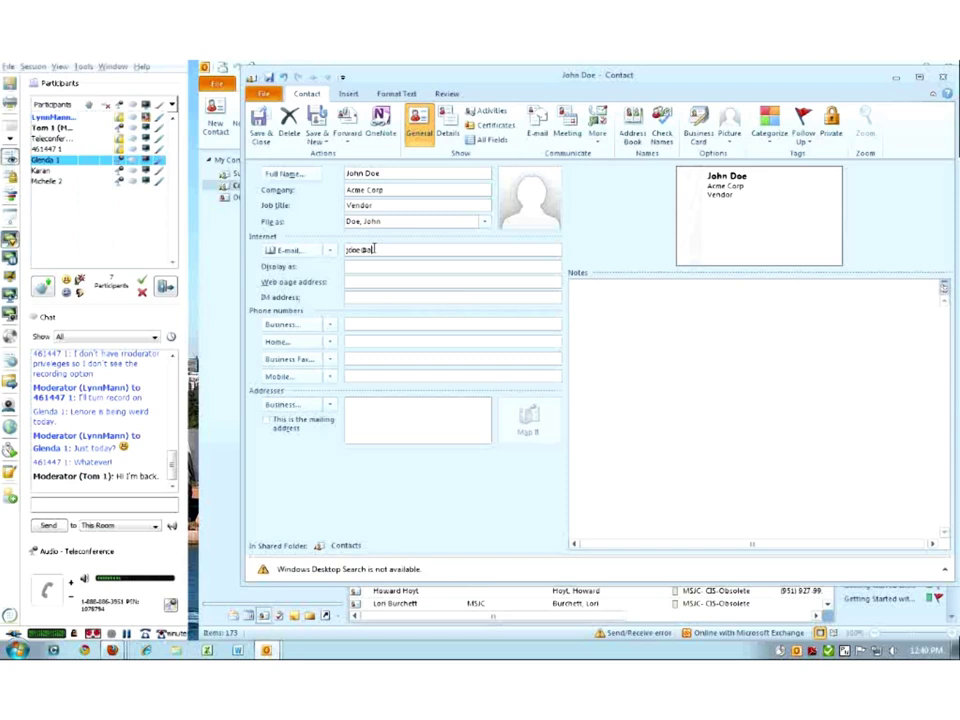
pyautogui.write('cme.c')
pyautogui.click(374, 321)
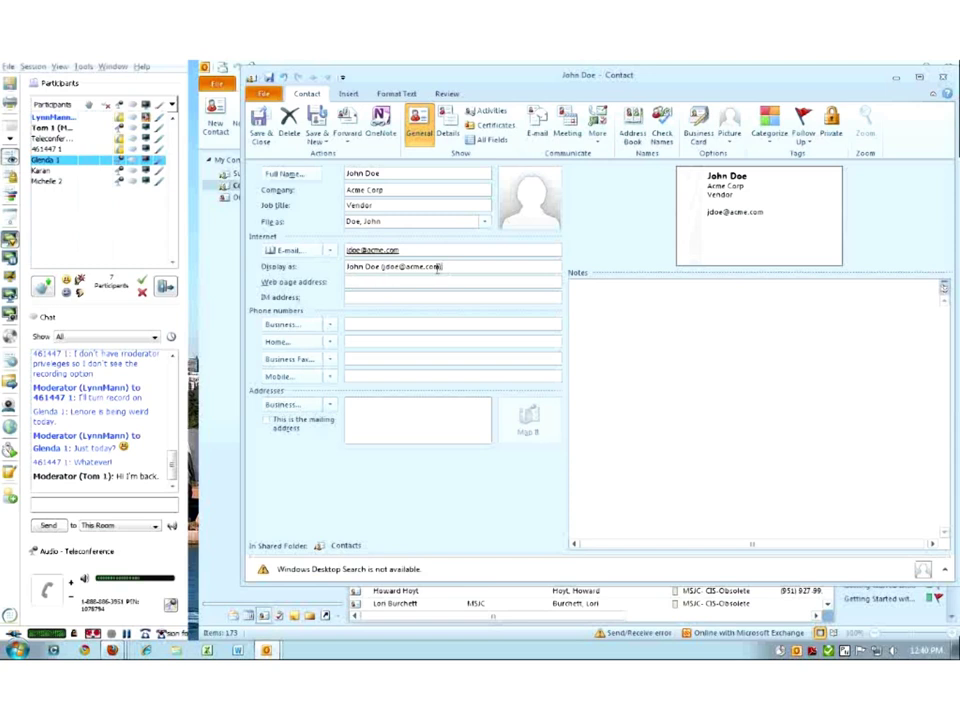
pyautogui.moveTo(448, 268); pyautogui.dragTo(383, 270)
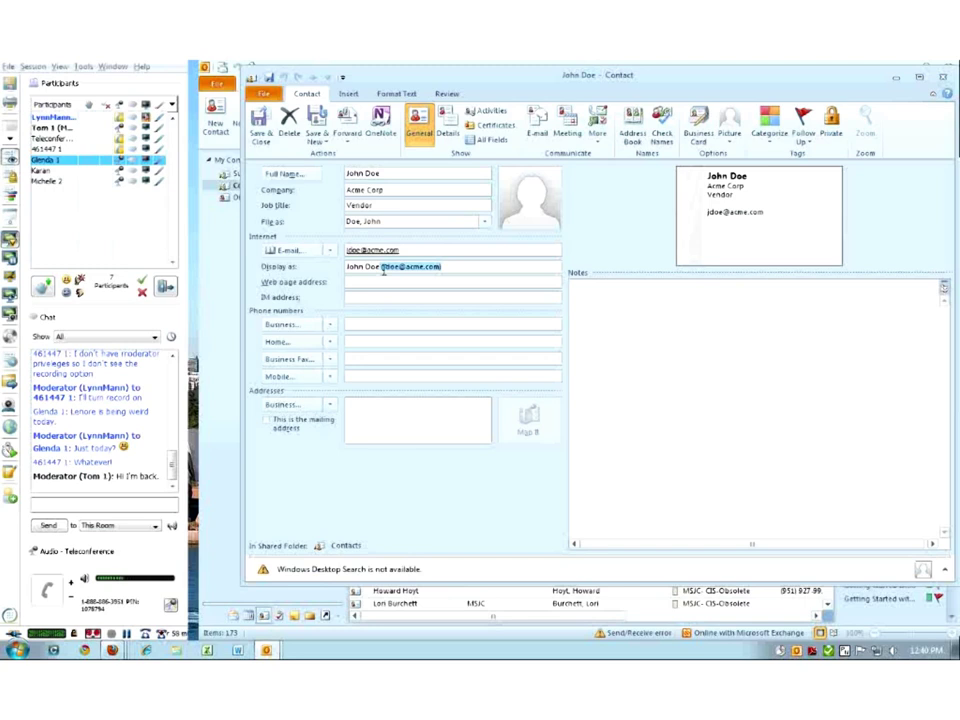
pyautogui.press('Delete')
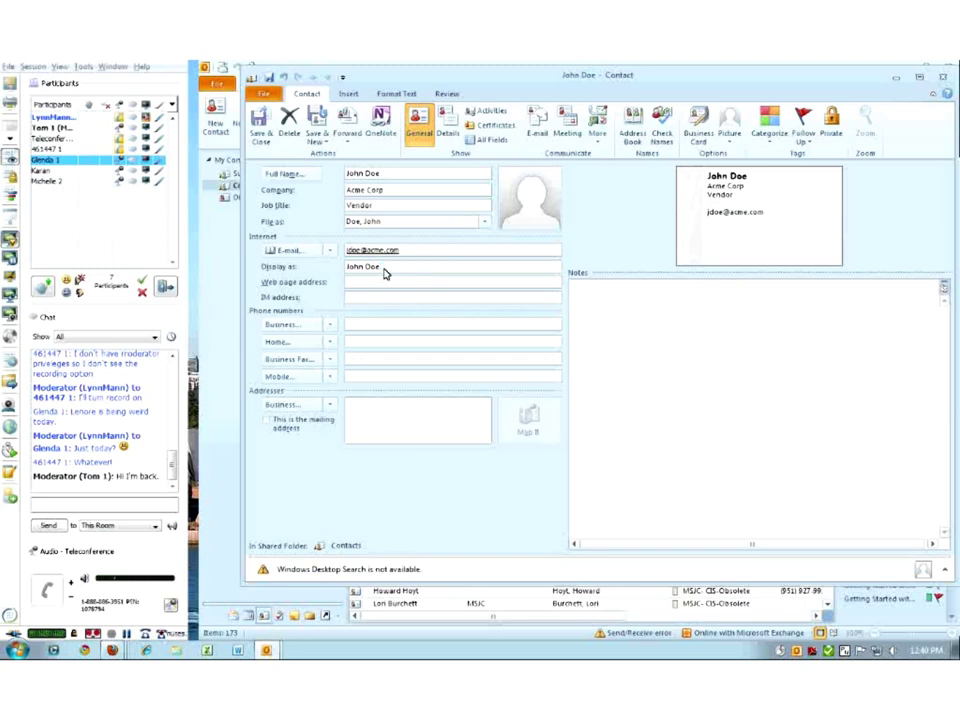
pyautogui.write('(Acme)')
pyautogui.click(371, 282)
pyautogui.write('www')
pyautogui.write('.ad')
pyautogui.write('me.com')
pyautogui.press('Tab')
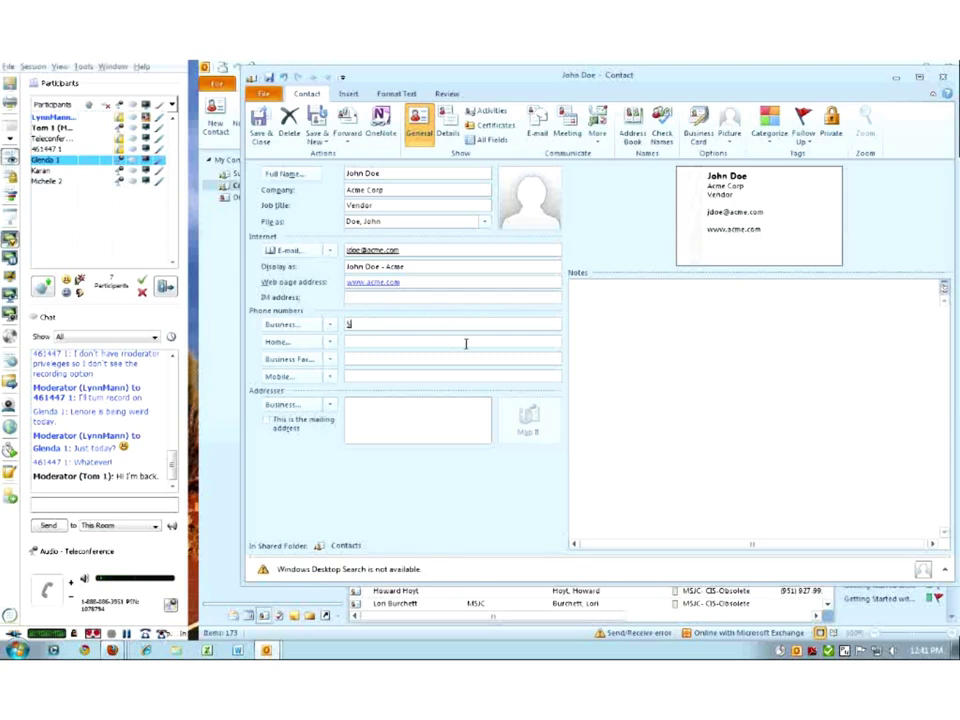
# - Enter the business phone number and check the phone-type choices without changing them
pyautogui.press('BackSpace')
pyautogui.press('BackSpace')
pyautogui.write('8885551478')
pyautogui.click(366, 358)
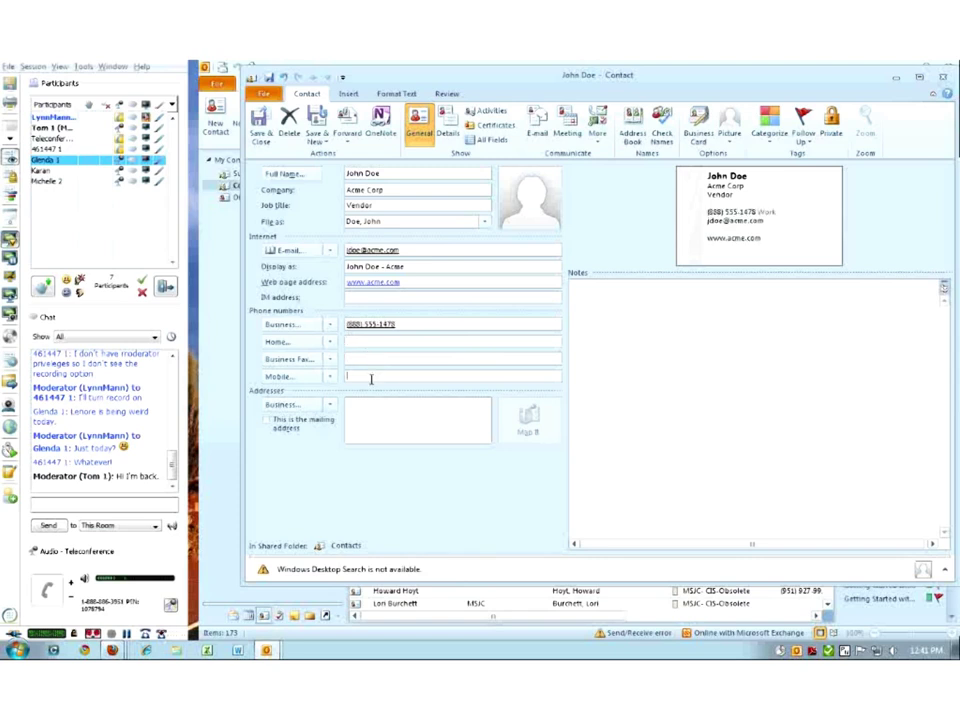
pyautogui.click(331, 328)
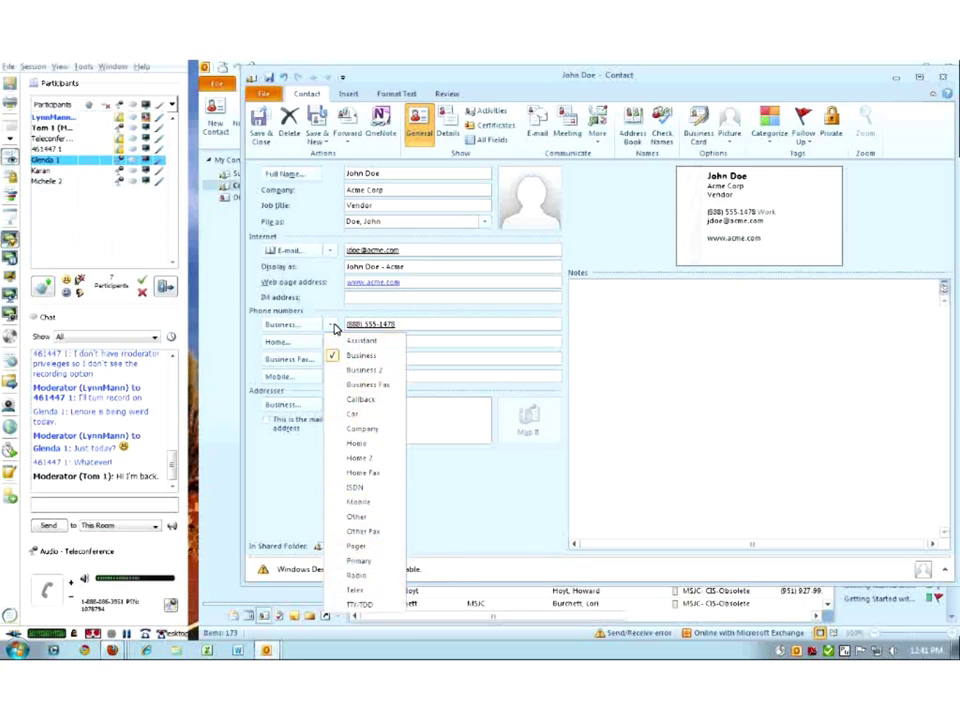
pyautogui.click(489, 324)
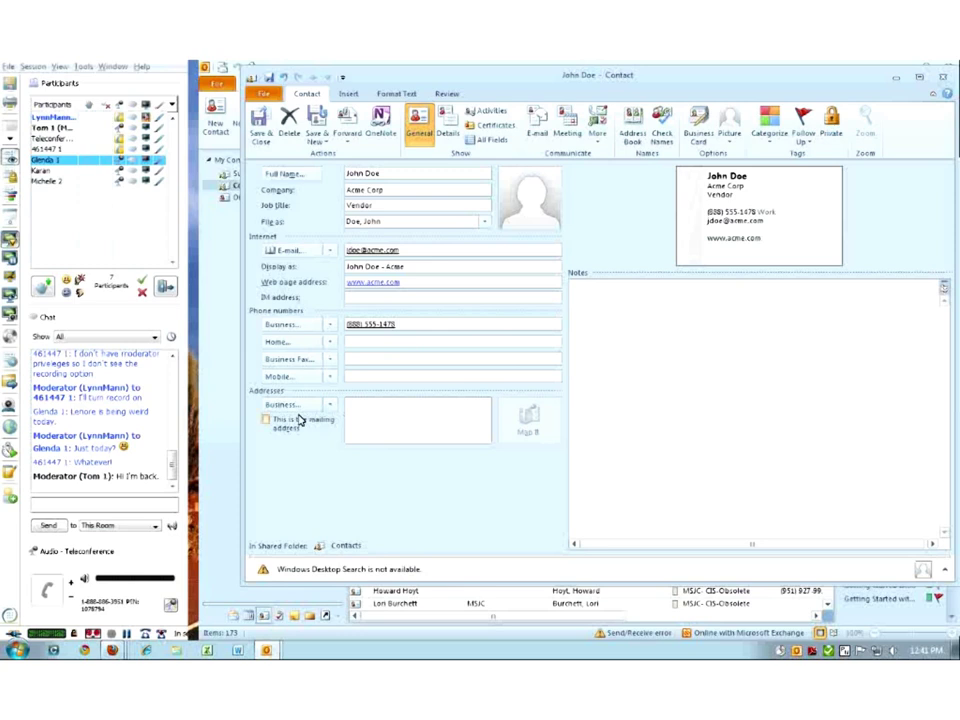
# - Enter the business address as the mailing address, switching the address view to Home and back to Business
pyautogui.write('123 Main St')
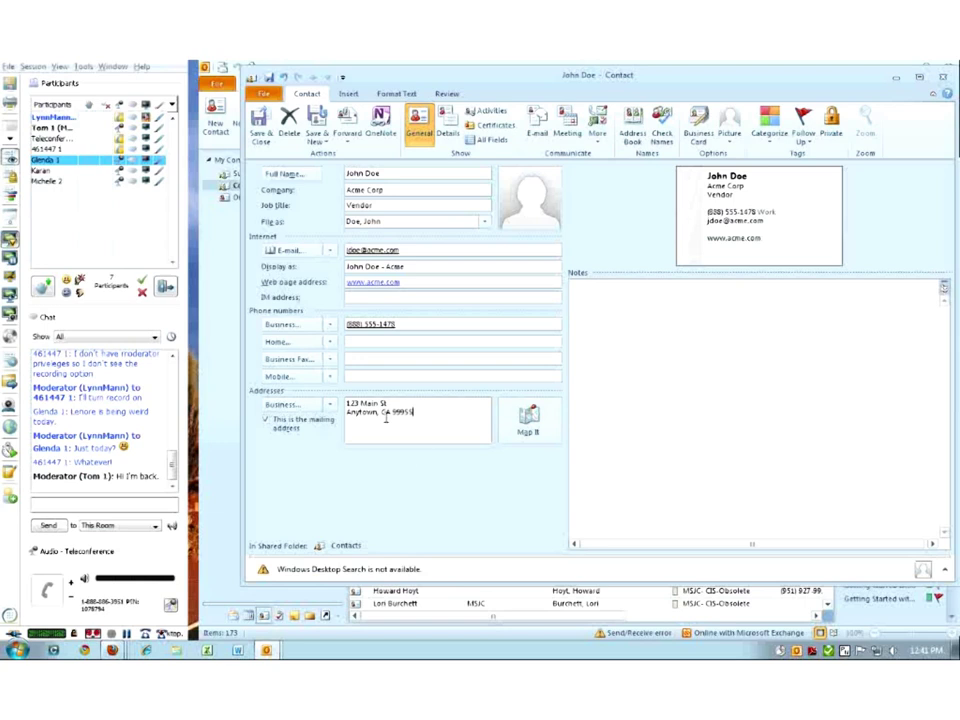
pyautogui.click(424, 375)
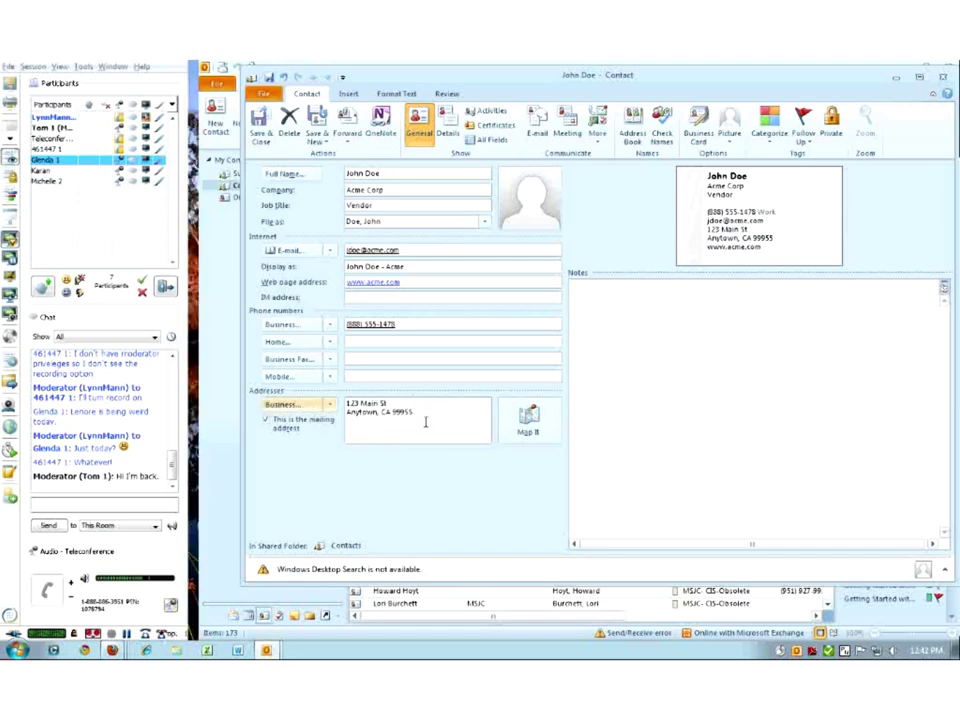
pyautogui.click(328, 405)
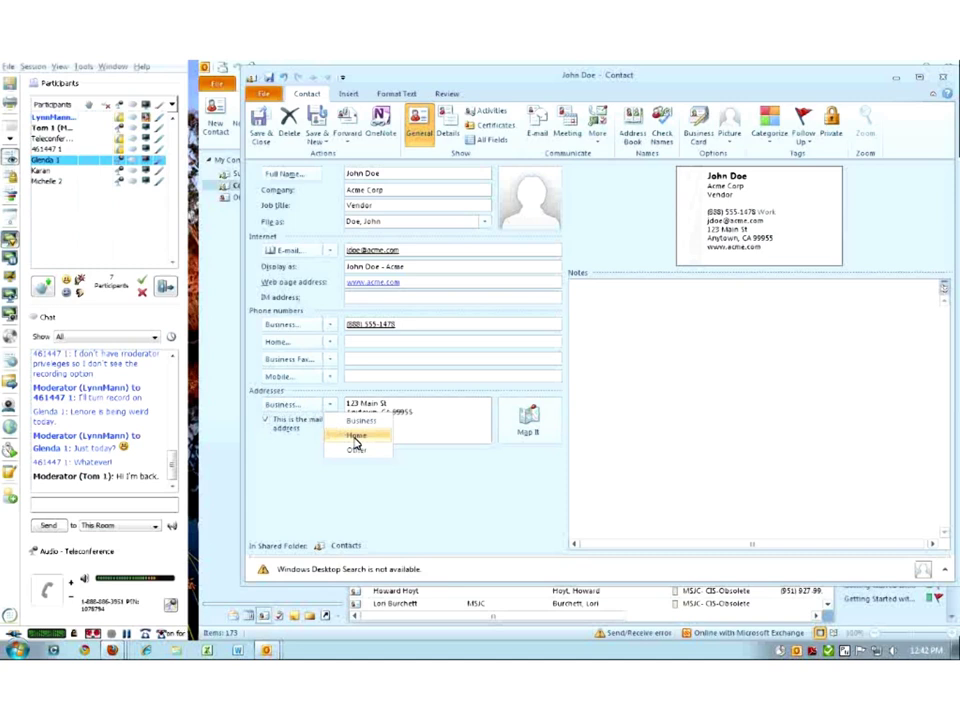
pyautogui.click(338, 436)
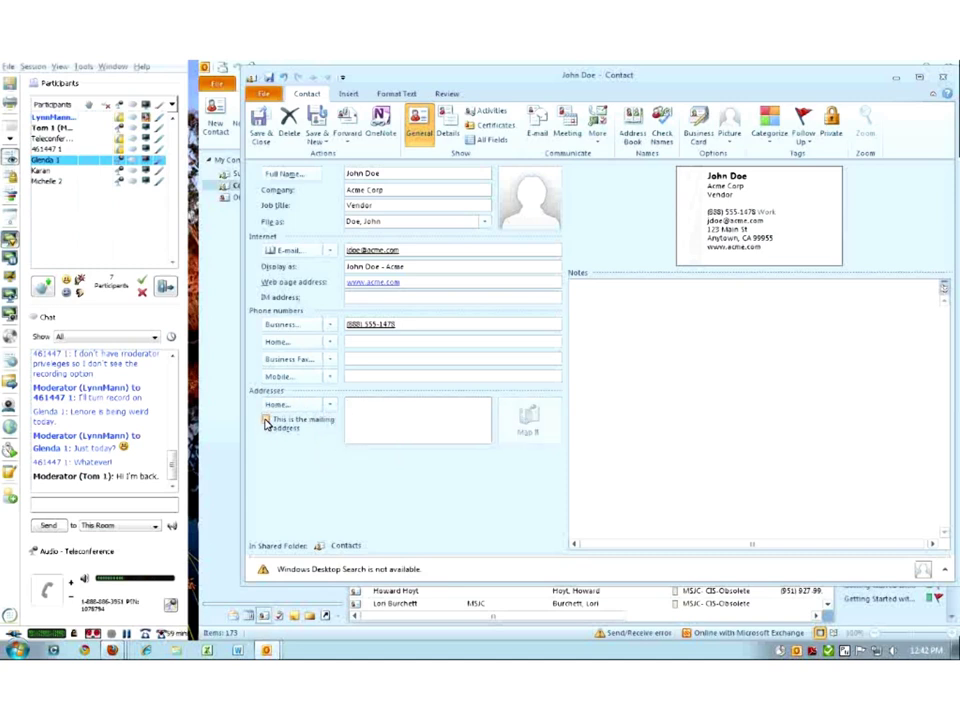
pyautogui.click(328, 405)
pyautogui.click(350, 421)
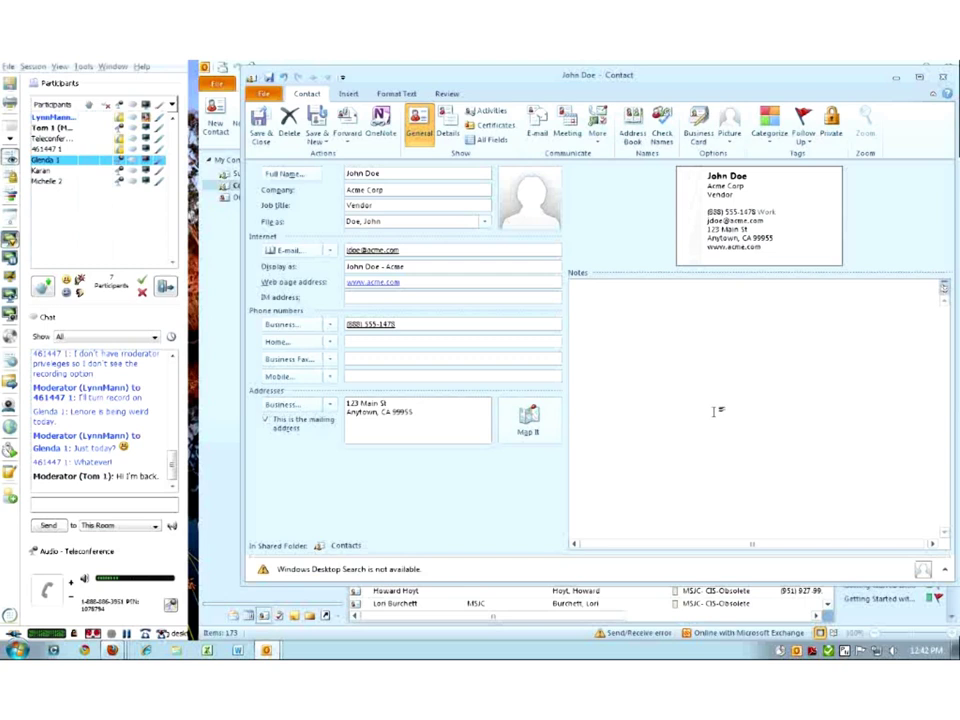
# - Assign the Vendor, Textbook, MSJC-RE-Obsolete, Office Equipment and Open Lab categories to the contact
pyautogui.click(768, 140)
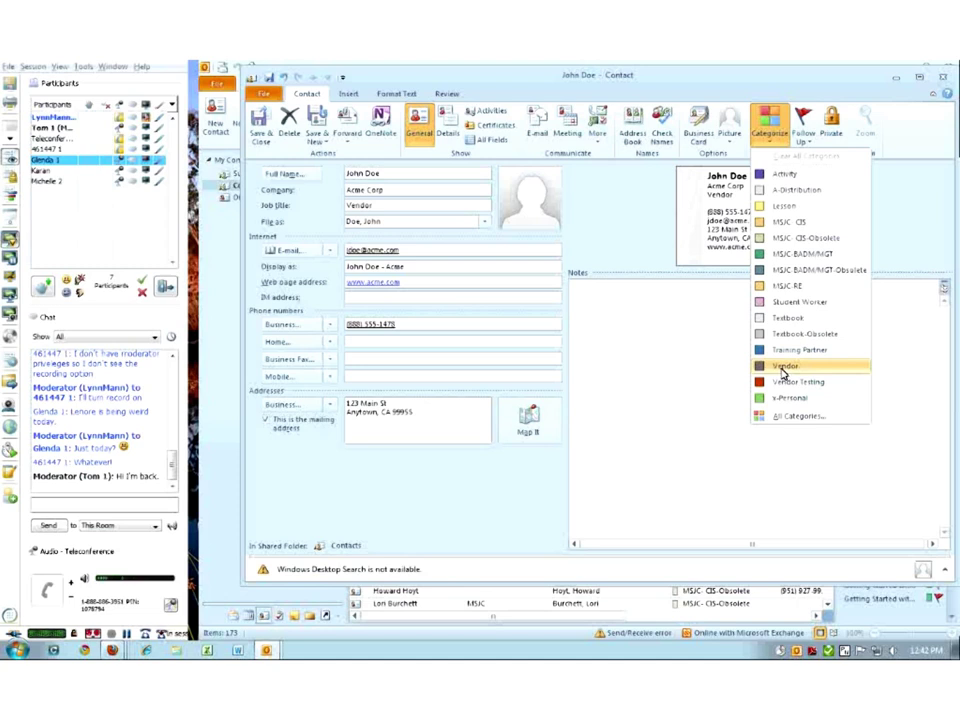
pyautogui.click(802, 419)
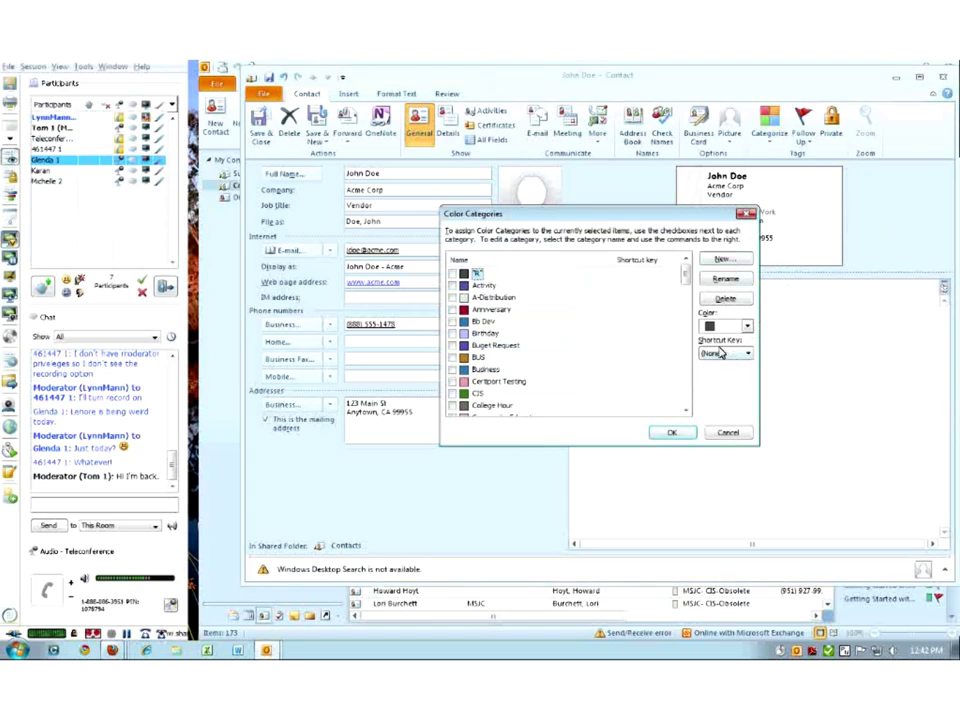
pyautogui.moveTo(686, 280); pyautogui.dragTo(697, 400)
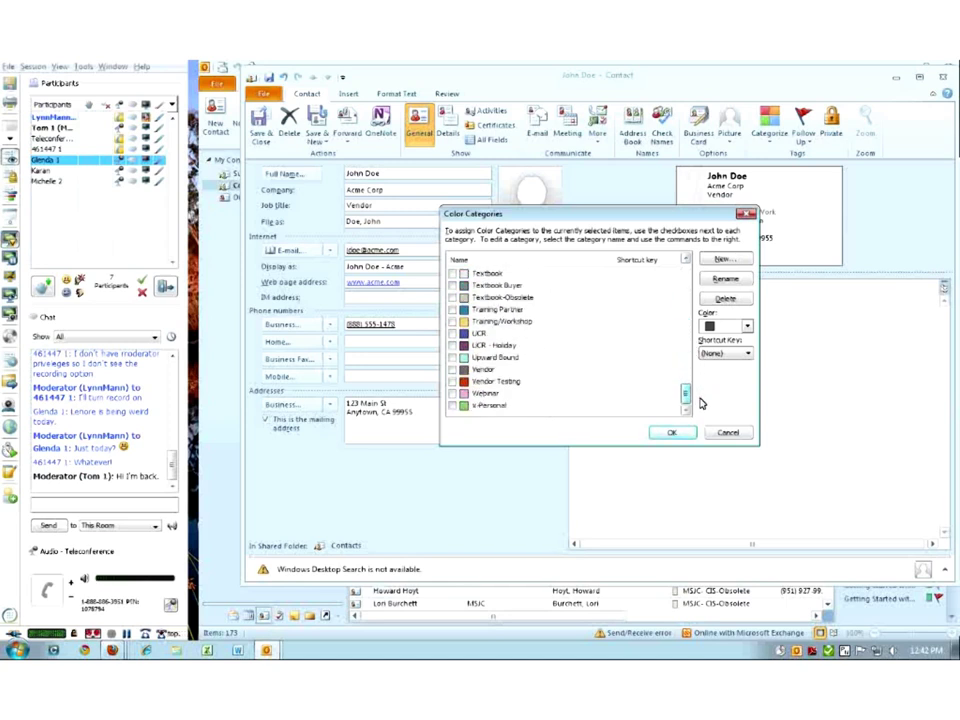
pyautogui.click(453, 371)
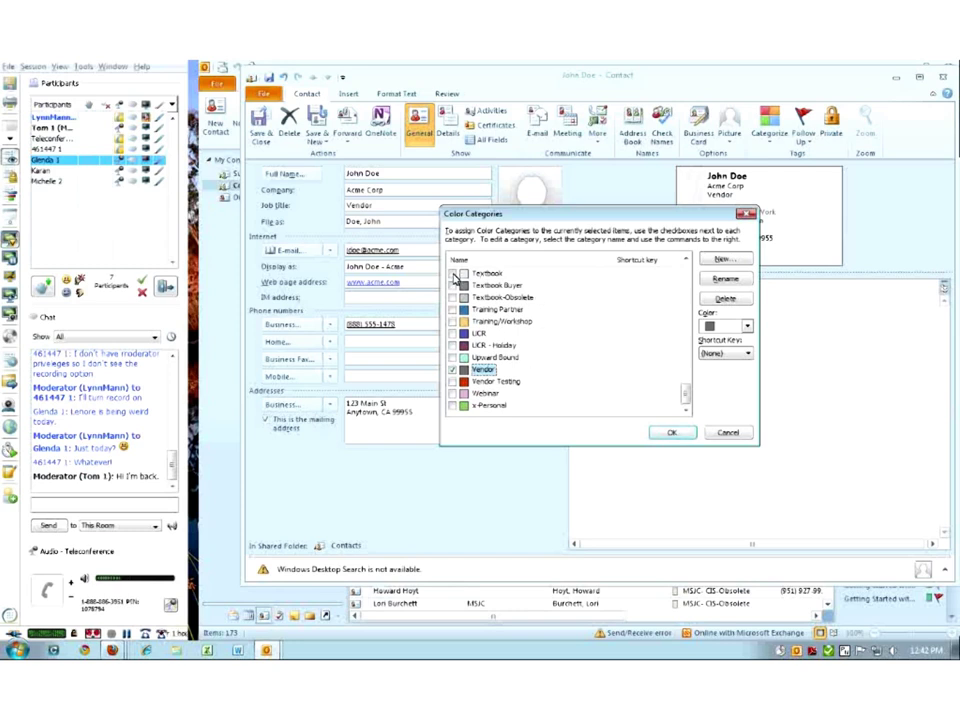
pyautogui.click(453, 274)
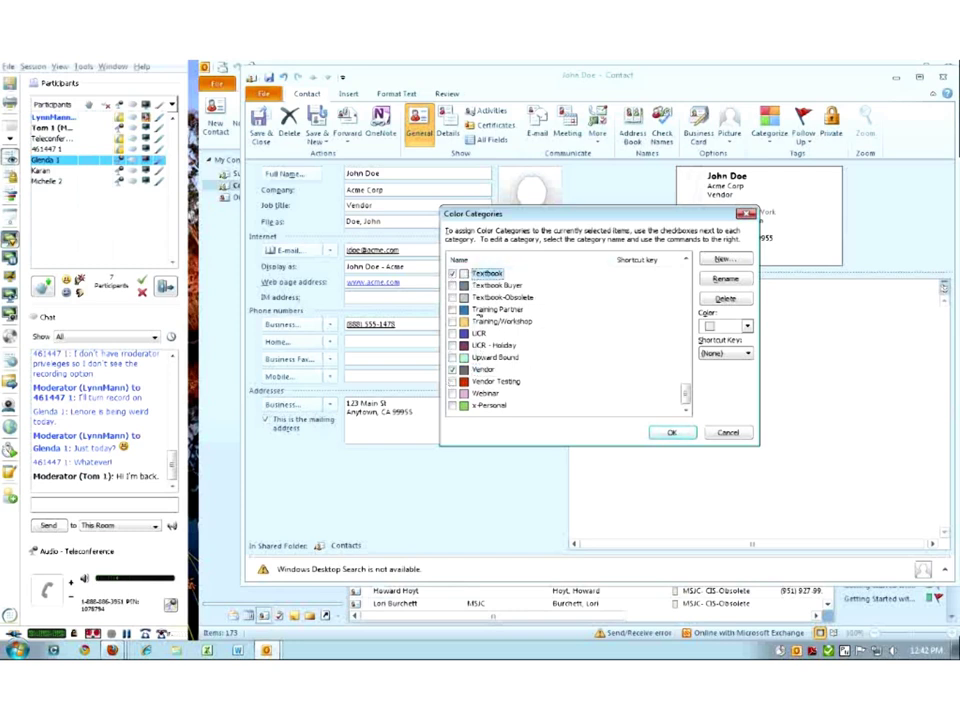
pyautogui.moveTo(686, 396); pyautogui.dragTo(682, 360)
pyautogui.click(453, 333)
pyautogui.click(455, 369)
pyautogui.click(453, 381)
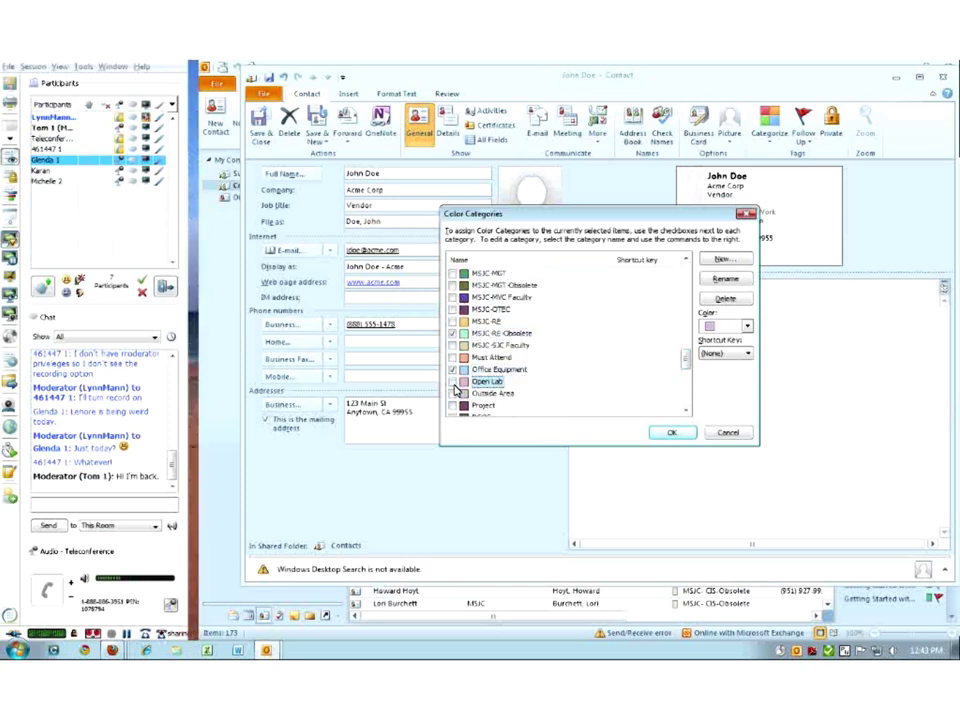
pyautogui.click(675, 434)
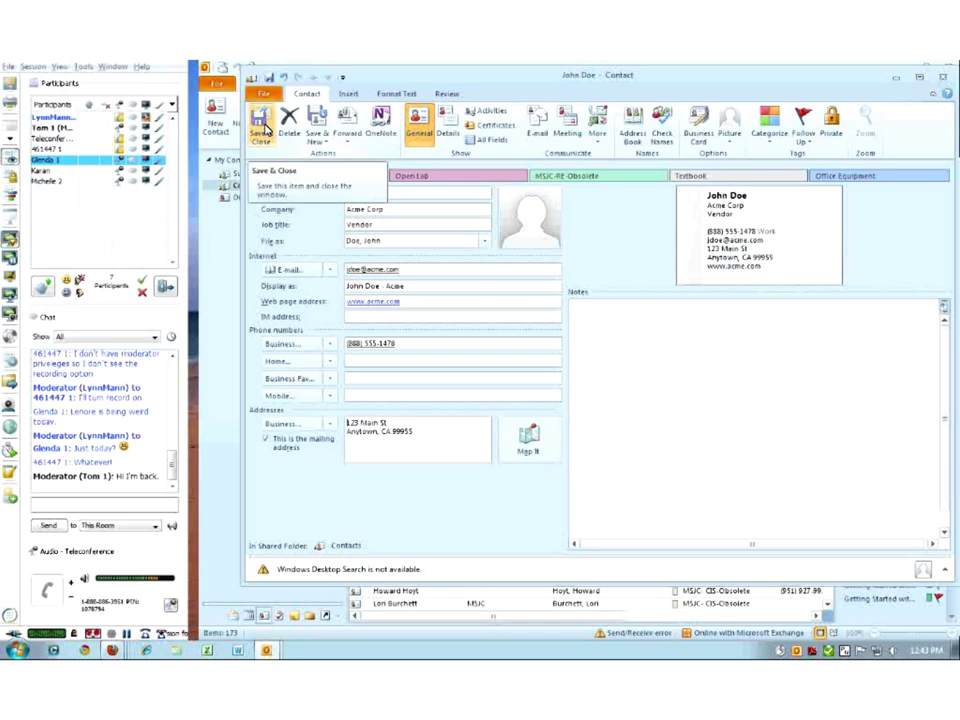
# - Save and close the Acme Corp contact, then scroll the contacts list to review its category groups
pyautogui.click(263, 131)
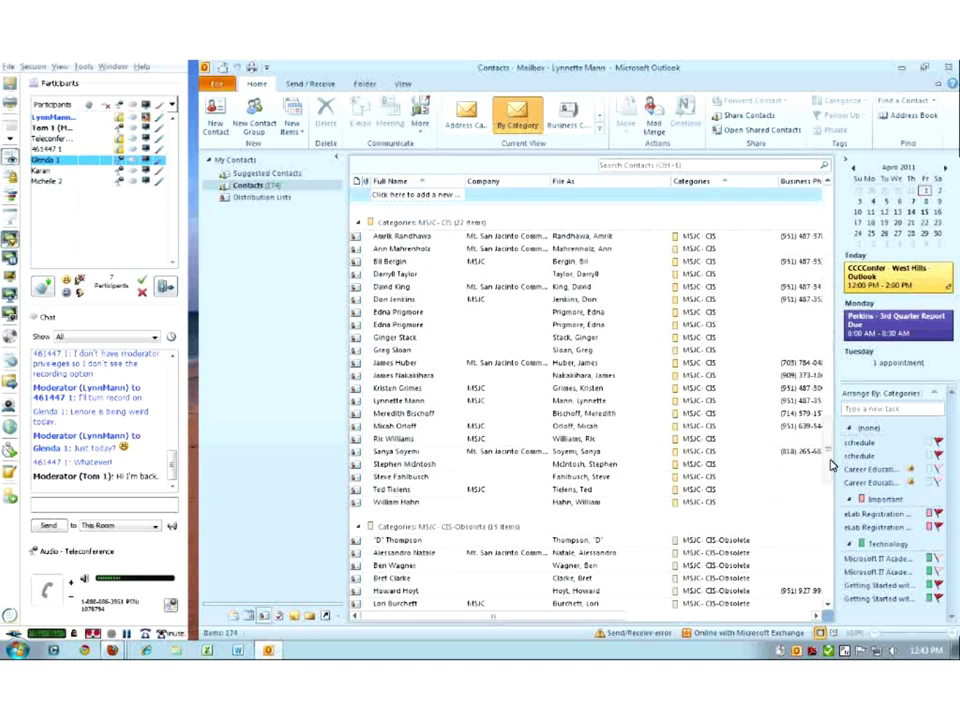
pyautogui.scroll(-10, 610, 410)
pyautogui.scroll(-5, 493, 505)
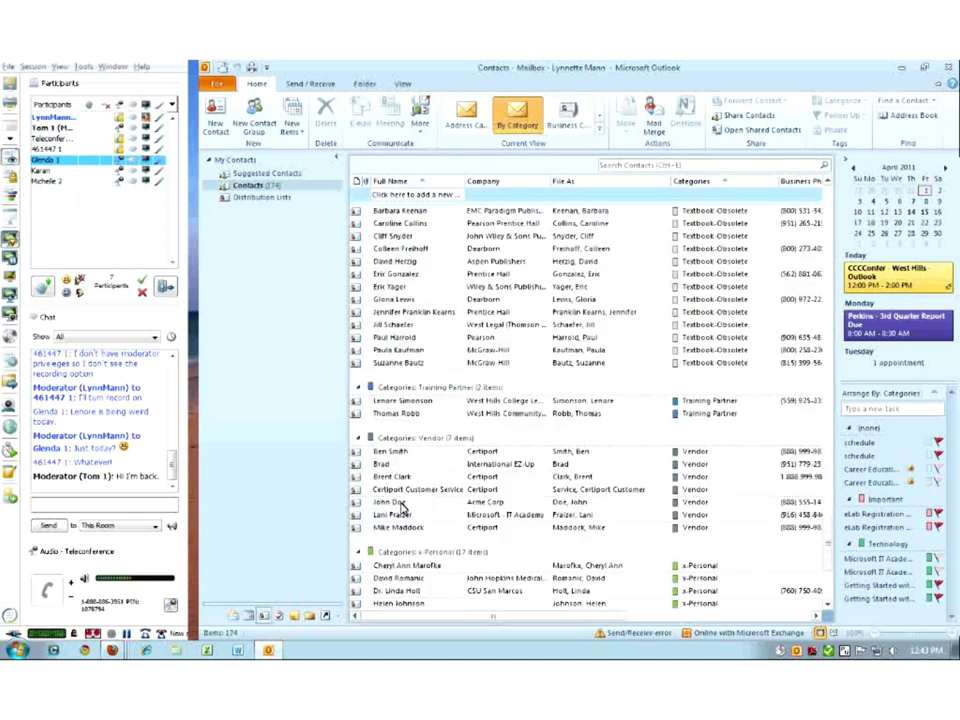
pyautogui.scroll(6, 470, 420)
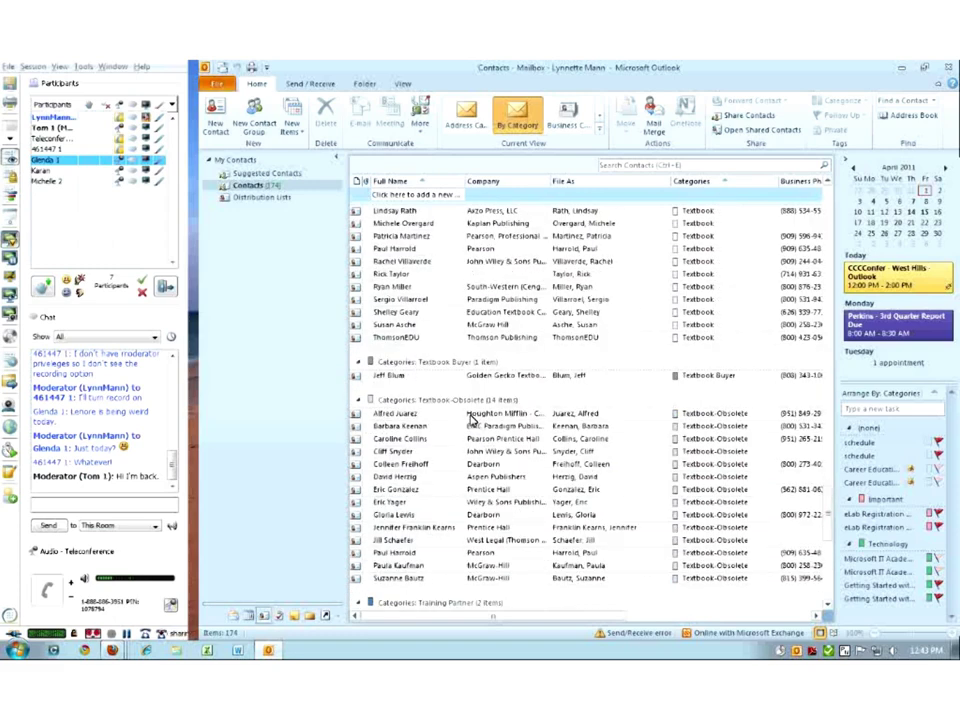
pyautogui.scroll(4, 470, 418)
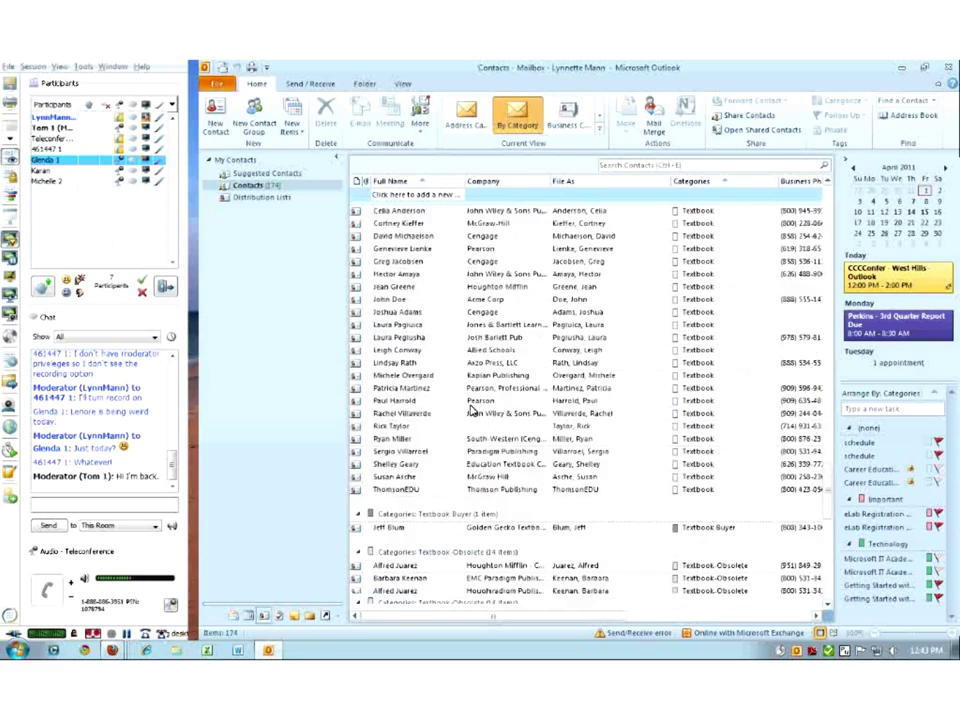
pyautogui.scroll(4, 470, 413)
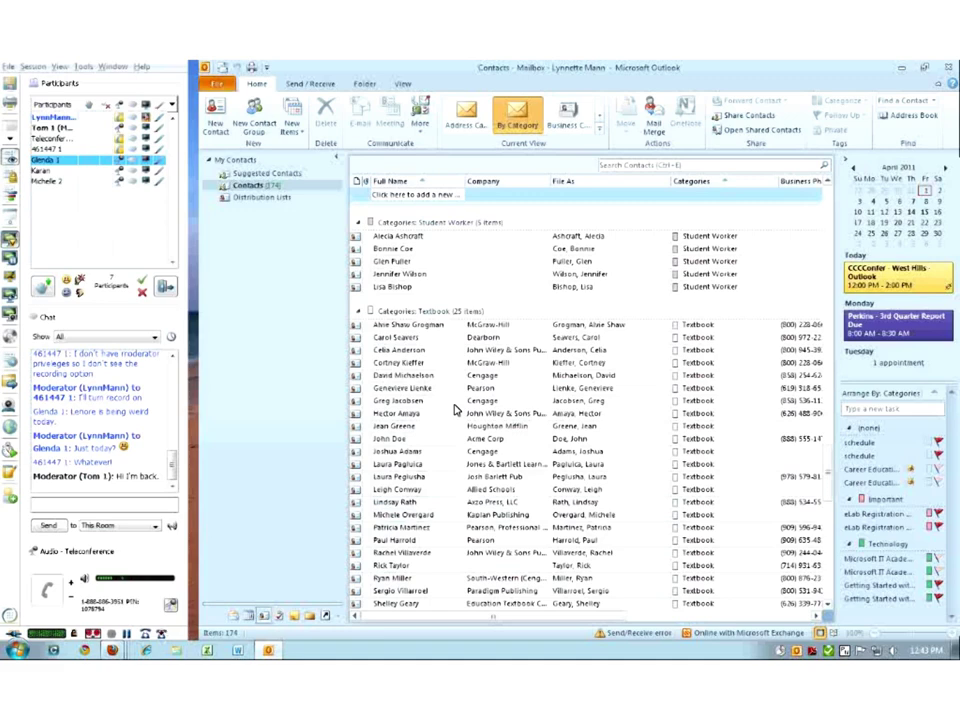
pyautogui.scroll(-6, 458, 412)
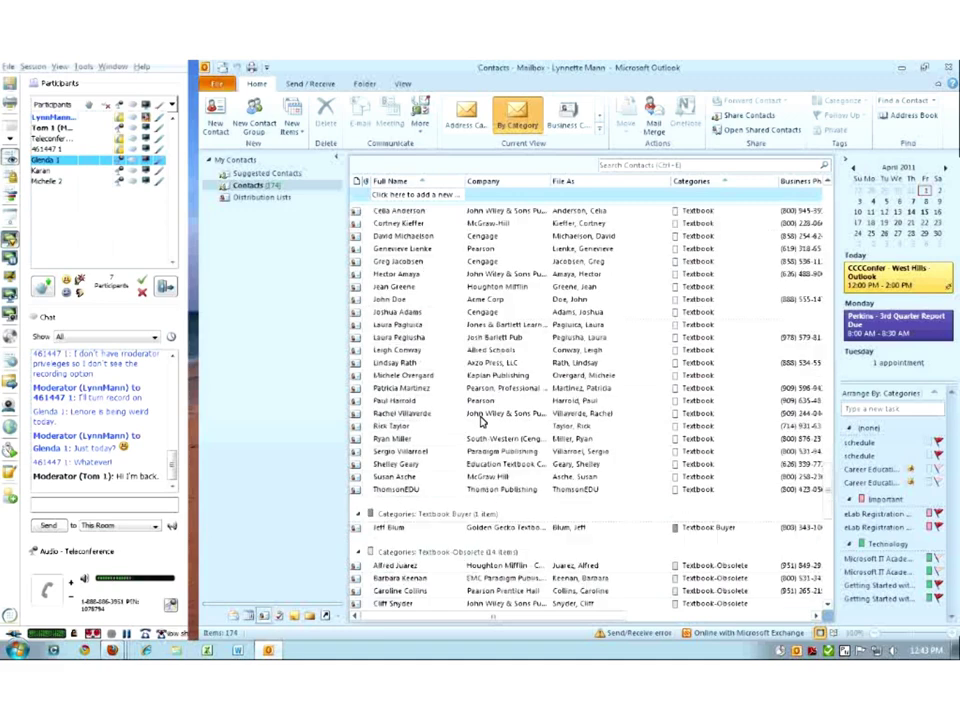
pyautogui.scroll(10, 489, 420)
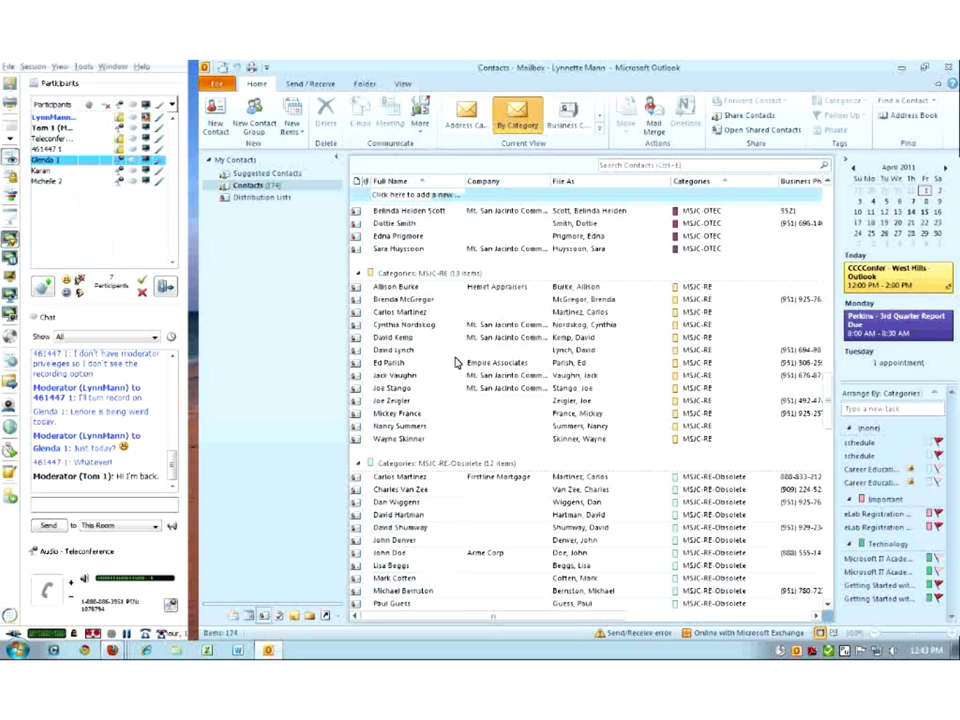
pyautogui.click(401, 84)
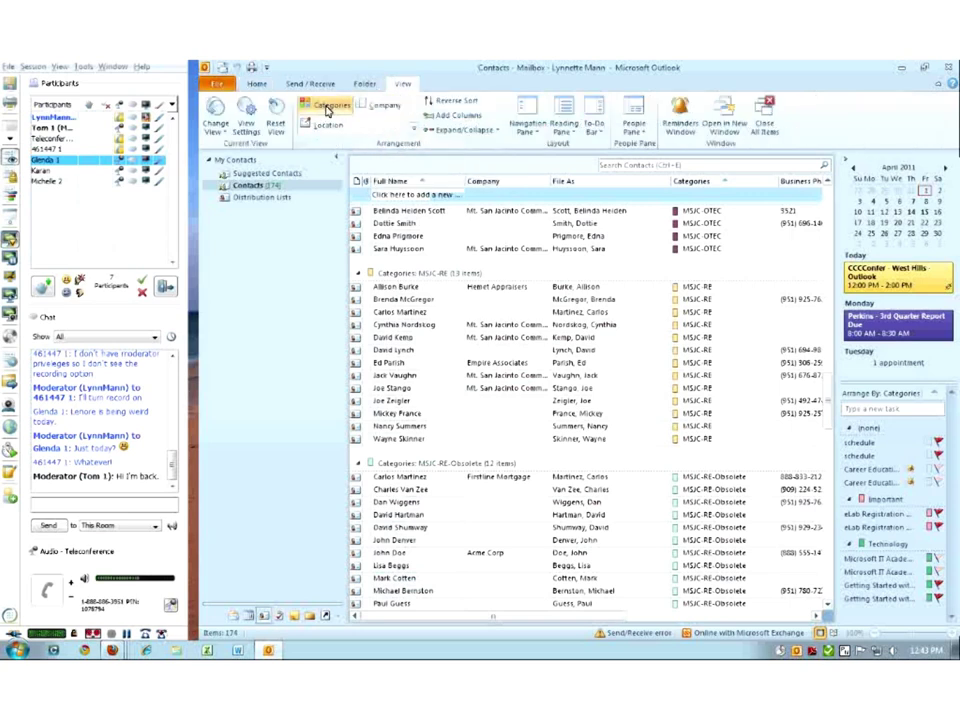
pyautogui.click(390, 113)
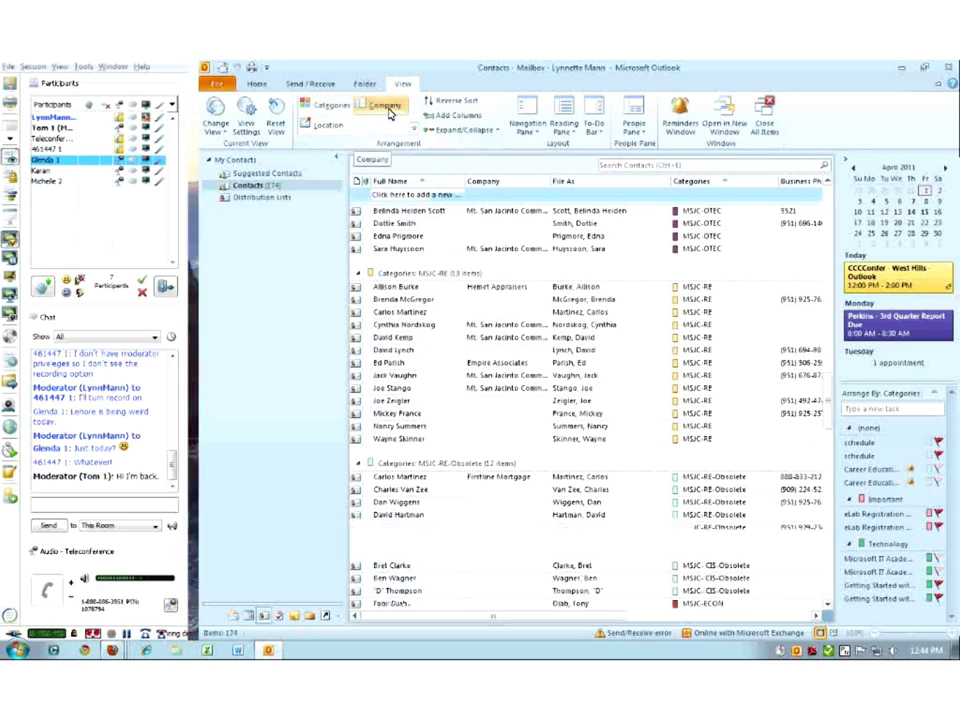
pyautogui.click(407, 182)
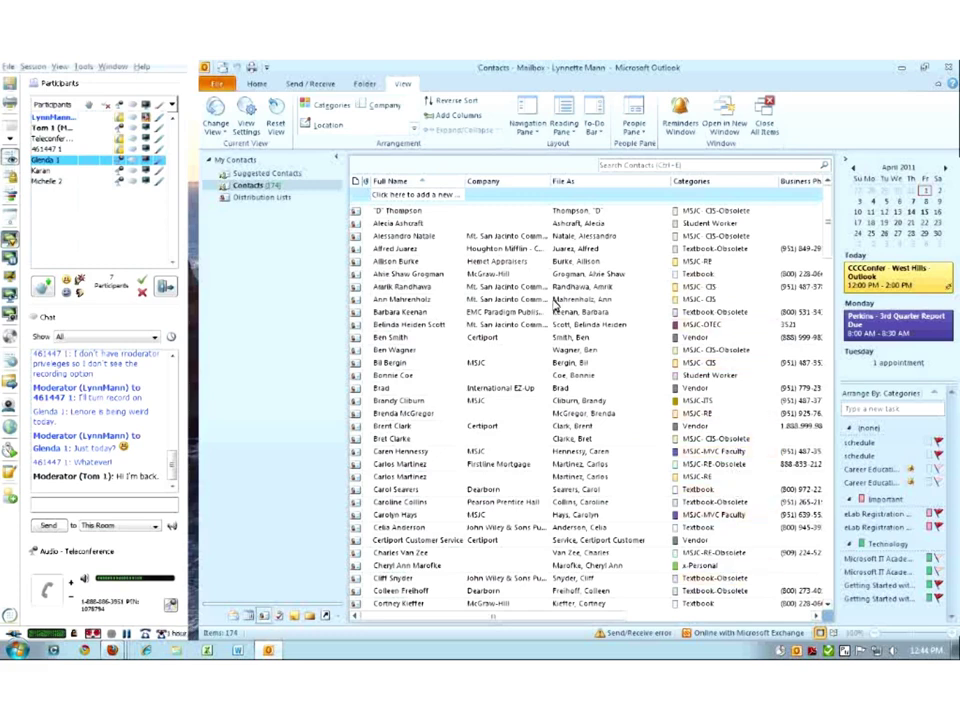
pyautogui.scroll(-20, 557, 310)
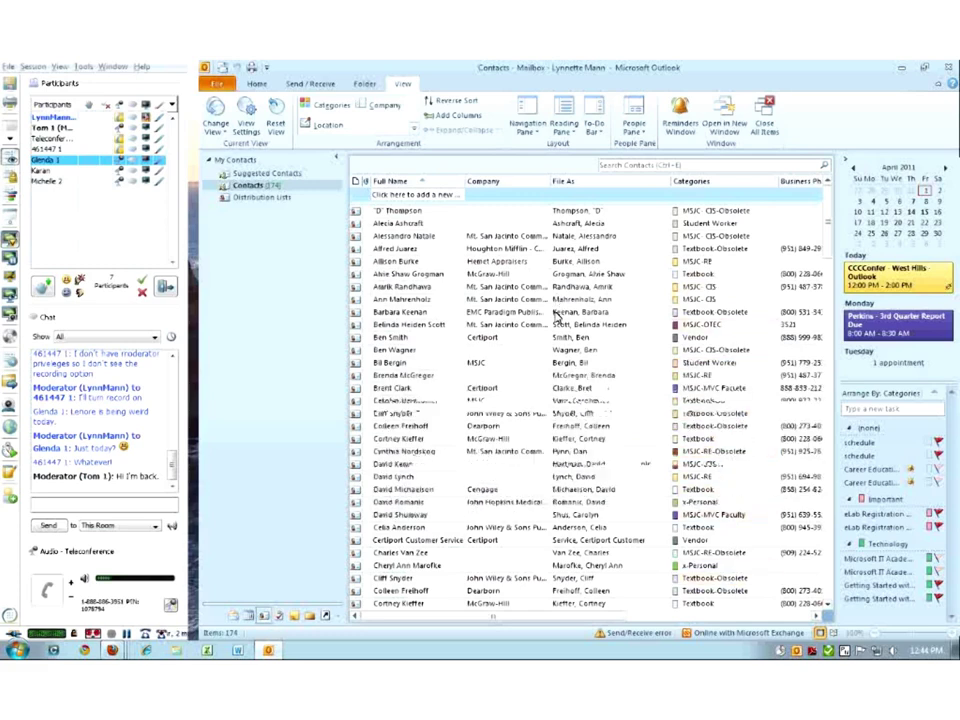
pyautogui.scroll(-6, 572, 355)
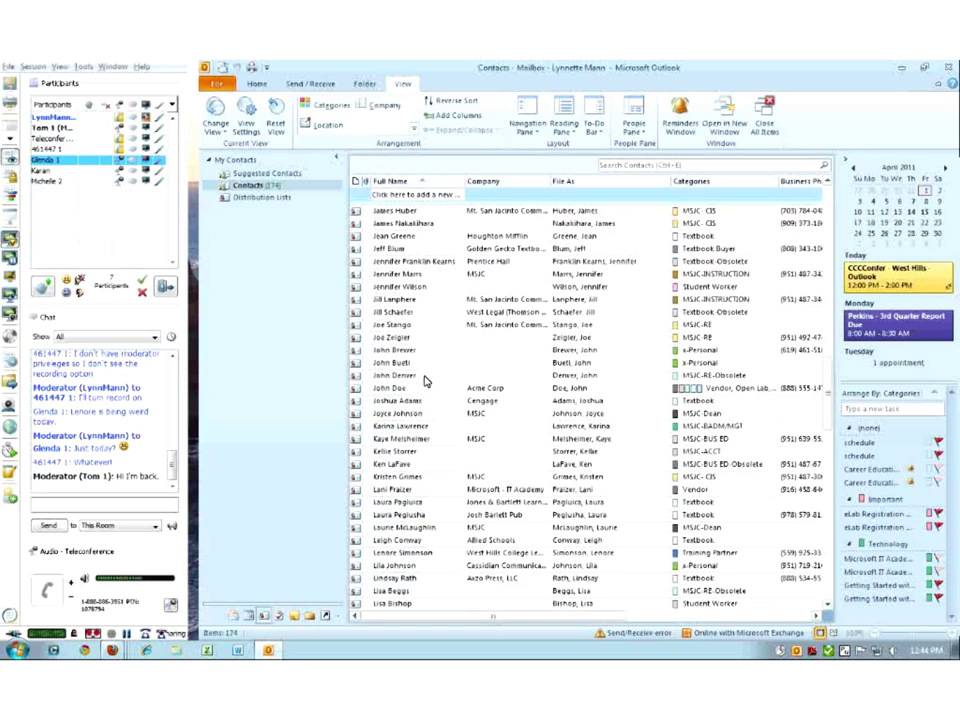
pyautogui.click(310, 108)
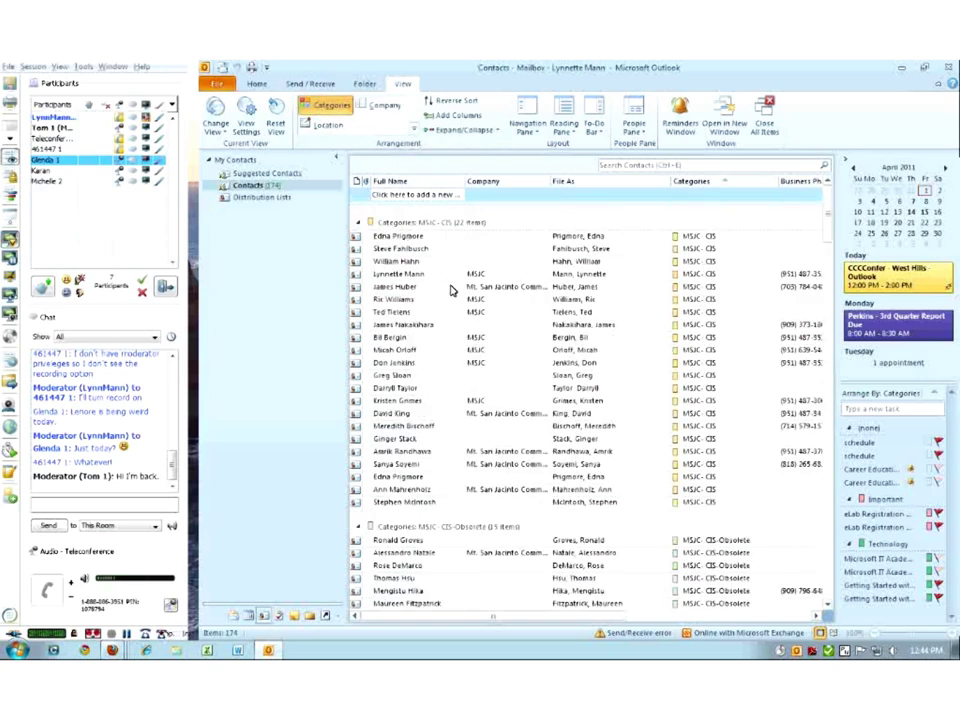
pyautogui.scroll(-10, 452, 300)
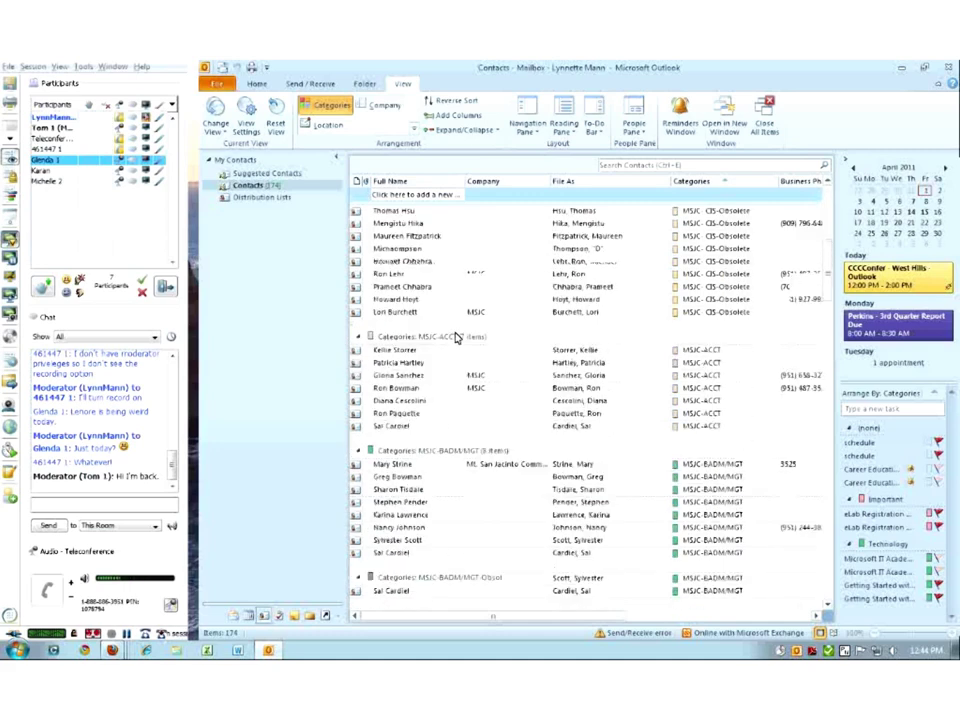
pyautogui.scroll(5, 457, 338)
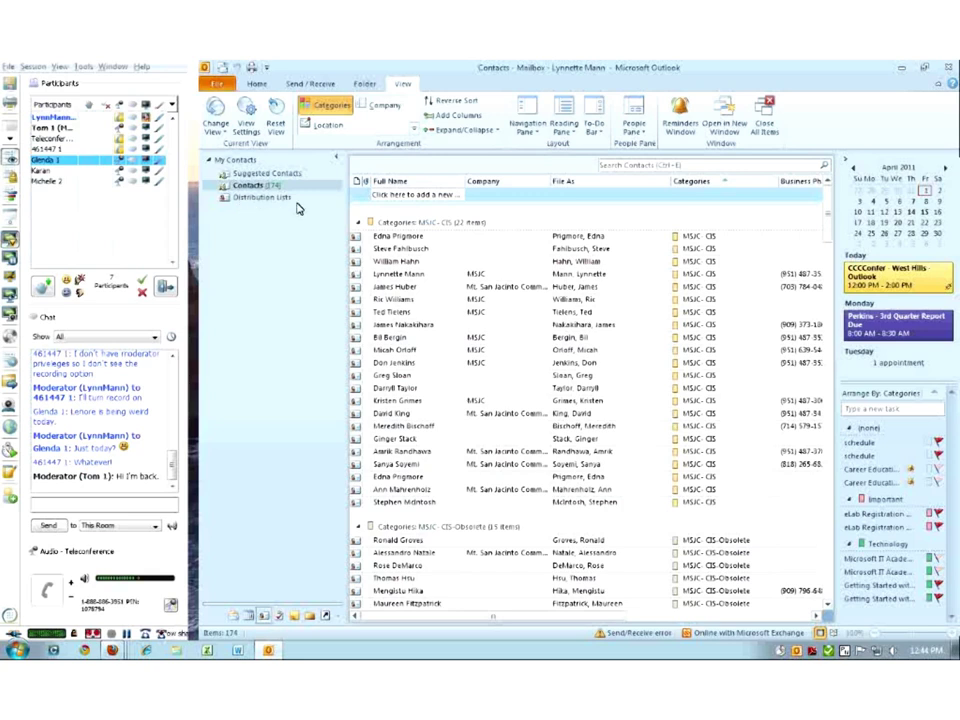
pyautogui.click(257, 84)
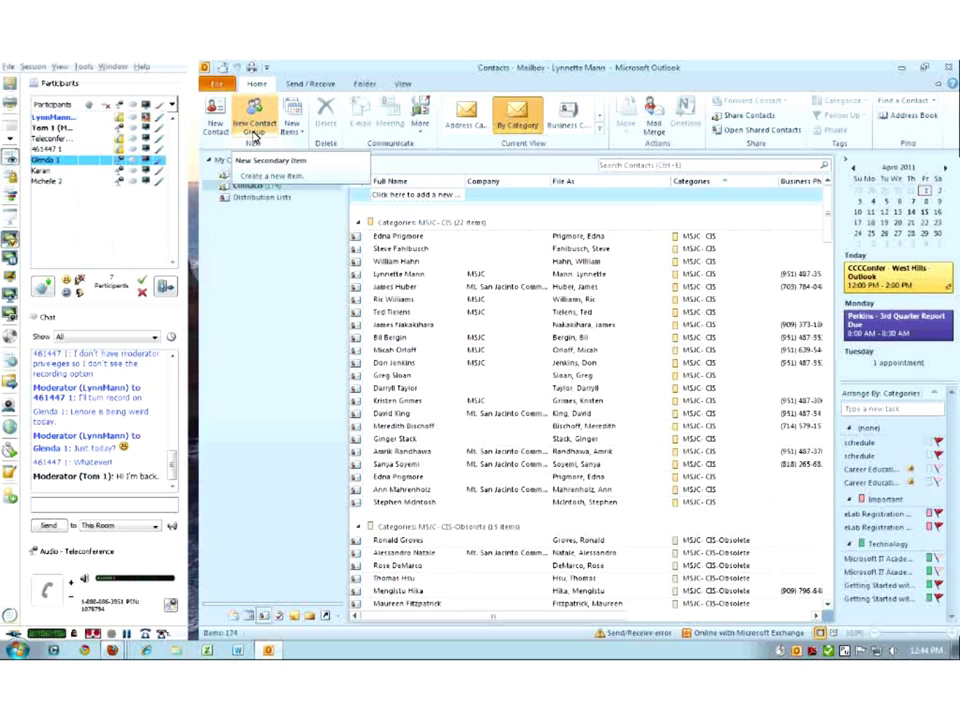
# - Create a new contact group and view the Add Members options
pyautogui.click(254, 130)
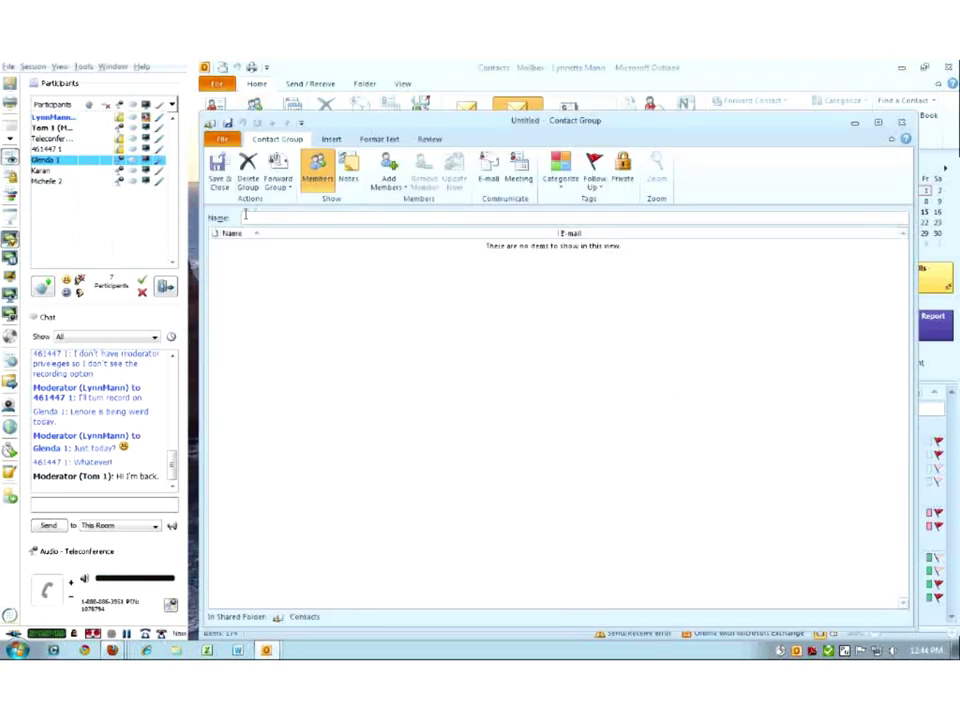
pyautogui.click(390, 175)
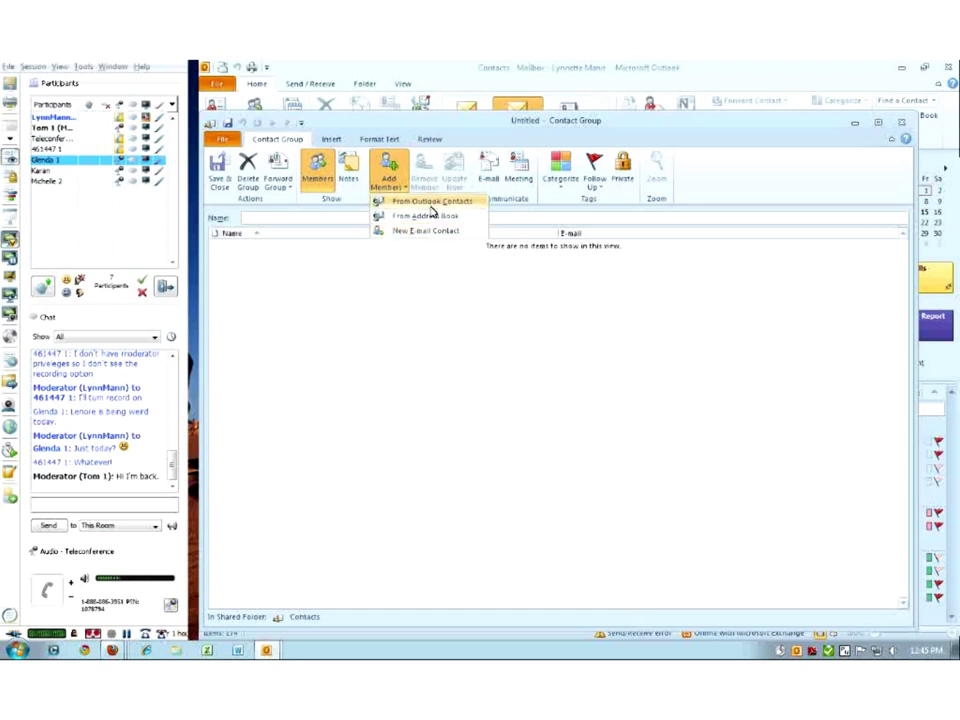
# - Add the first three contacts from the Outlook Contacts list as group members
pyautogui.click(428, 204)
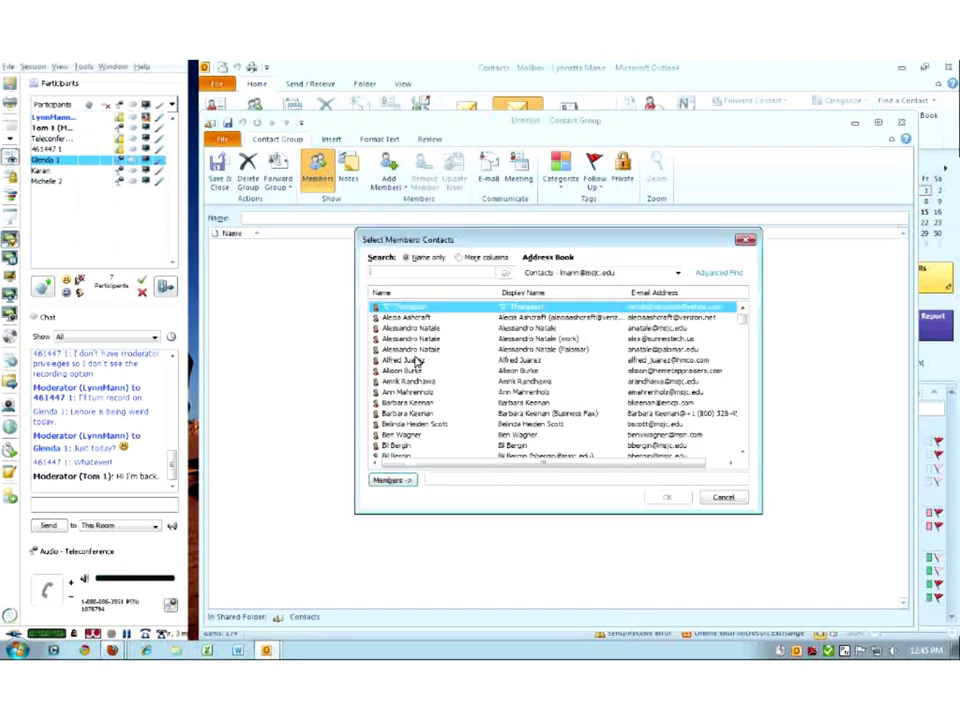
pyautogui.click(410, 372)
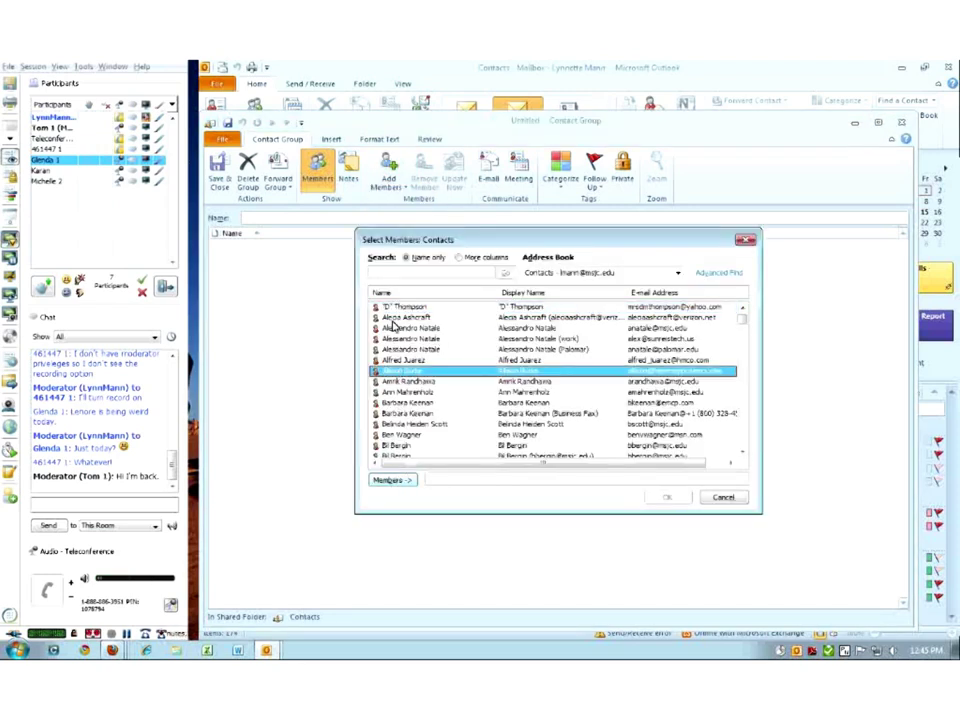
pyautogui.click(405, 437)
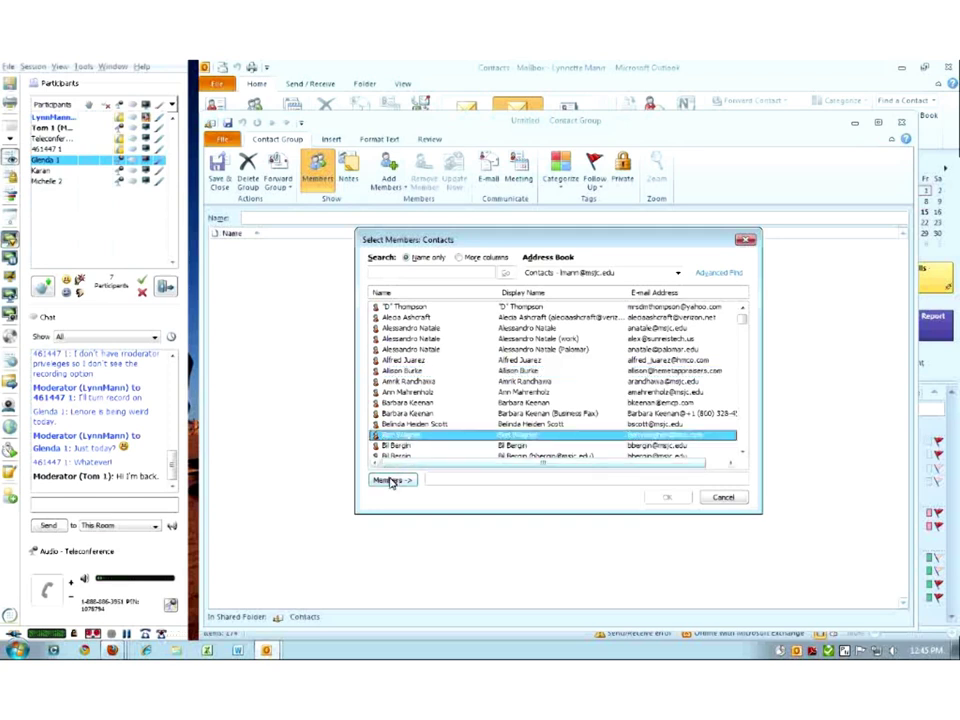
pyautogui.click(391, 480)
pyautogui.click(400, 382)
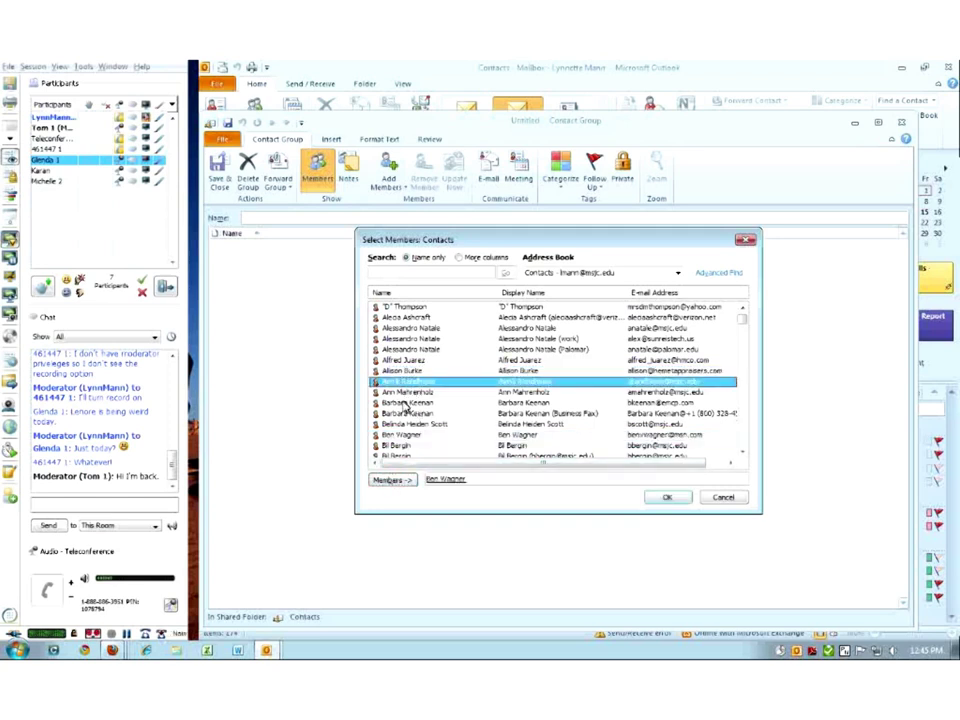
pyautogui.click(391, 480)
pyautogui.click(408, 328)
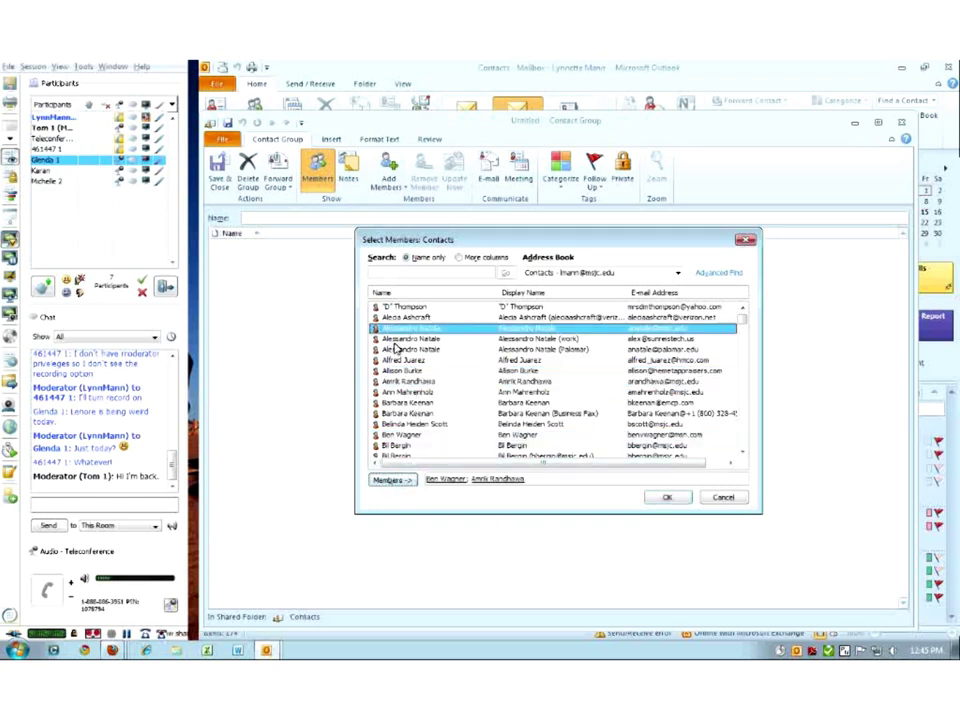
pyautogui.click(391, 480)
# - Add a business fax entry and one more contact, then confirm all five members
pyautogui.click(744, 414)
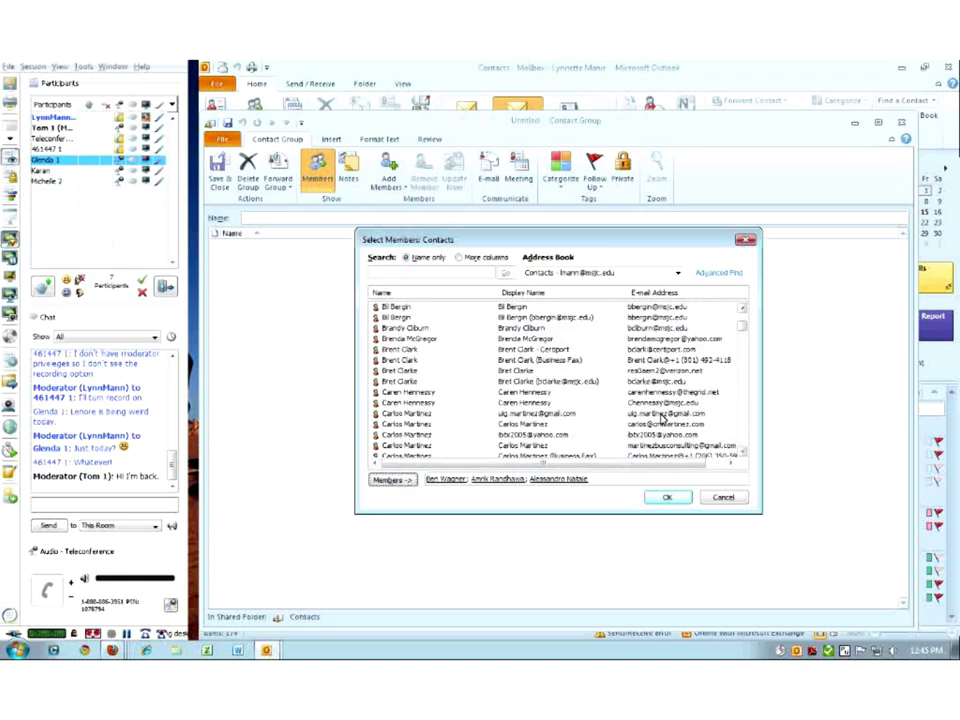
pyautogui.click(393, 360)
pyautogui.click(391, 480)
pyautogui.click(405, 445)
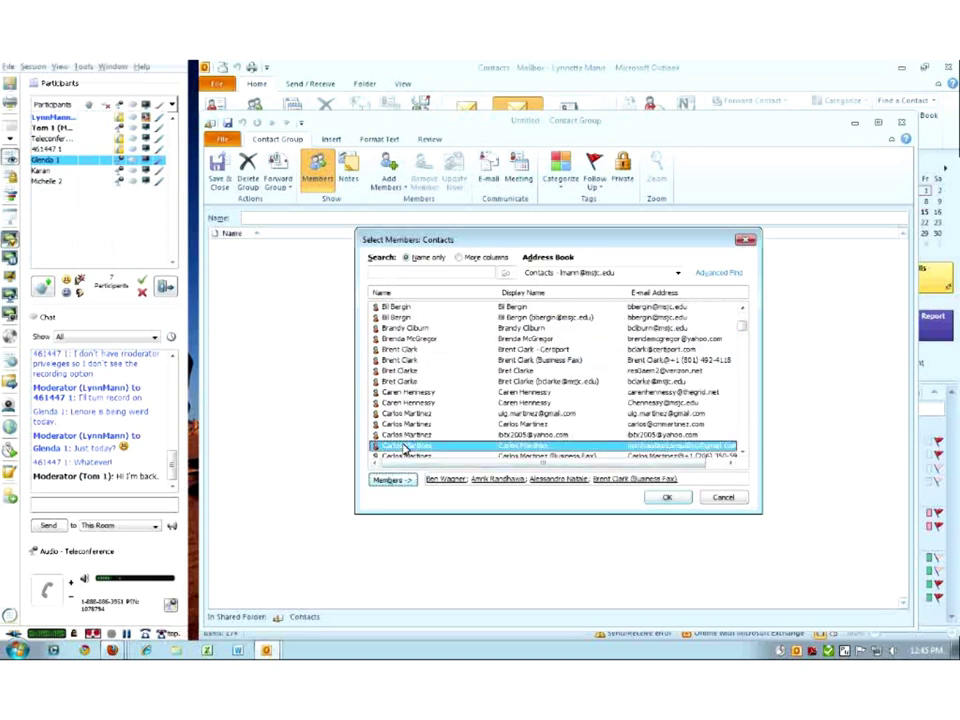
pyautogui.click(391, 480)
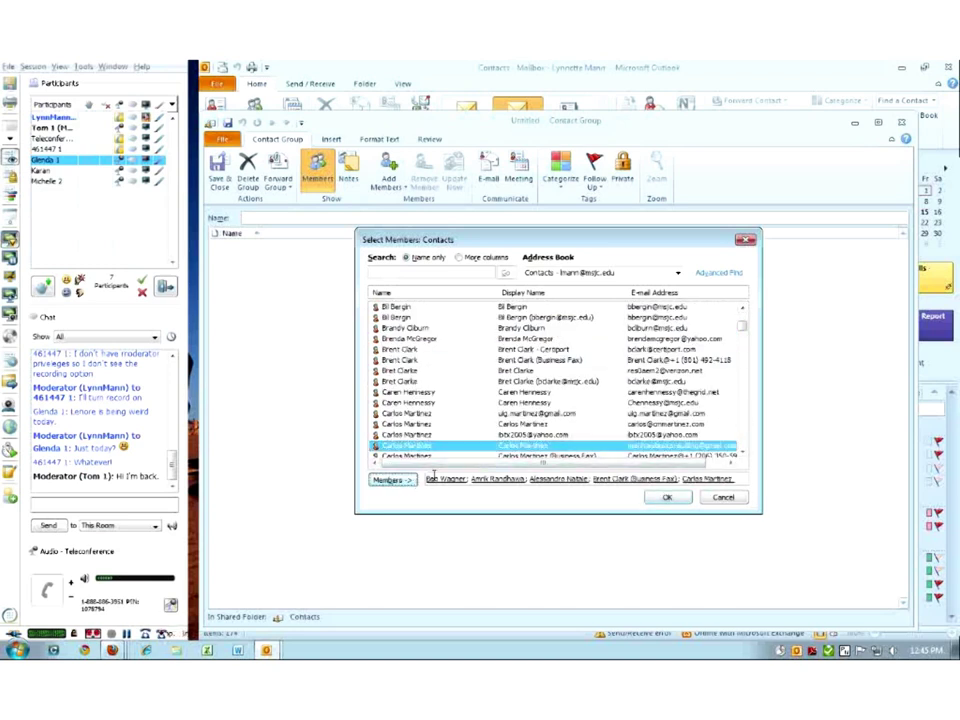
pyautogui.click(667, 498)
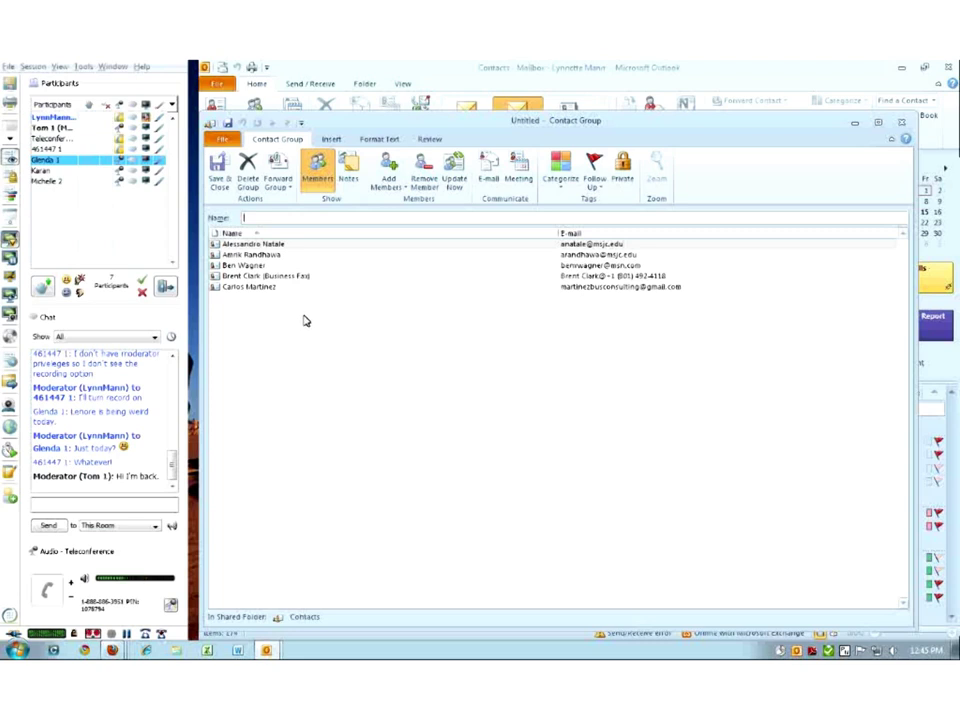
# - Remove the Business Fax member so the group lists four members
pyautogui.click(255, 276)
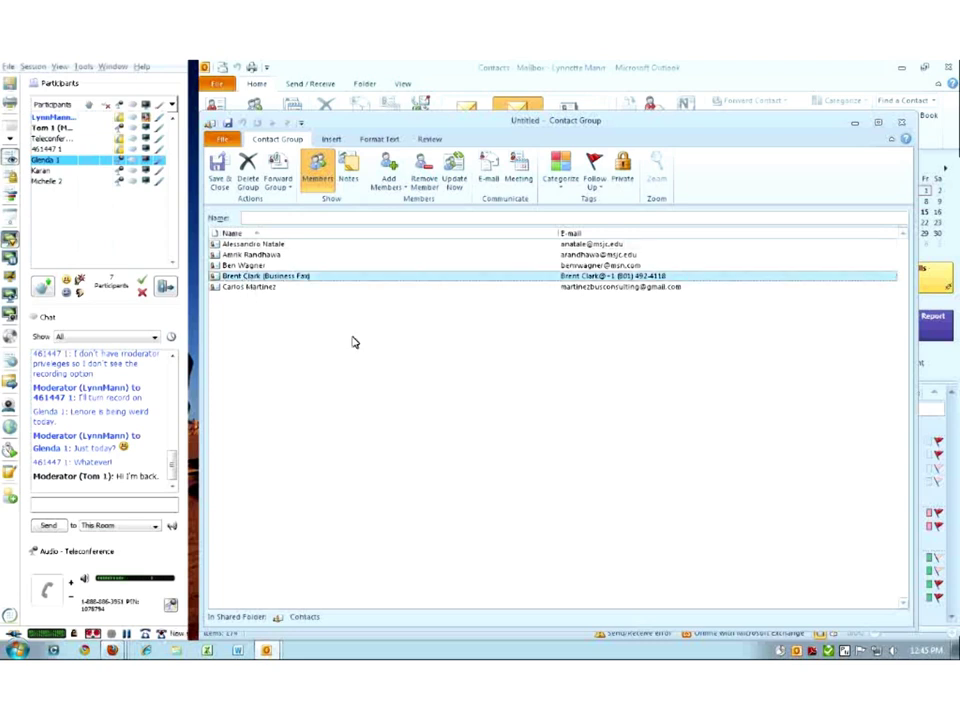
pyautogui.click(425, 182)
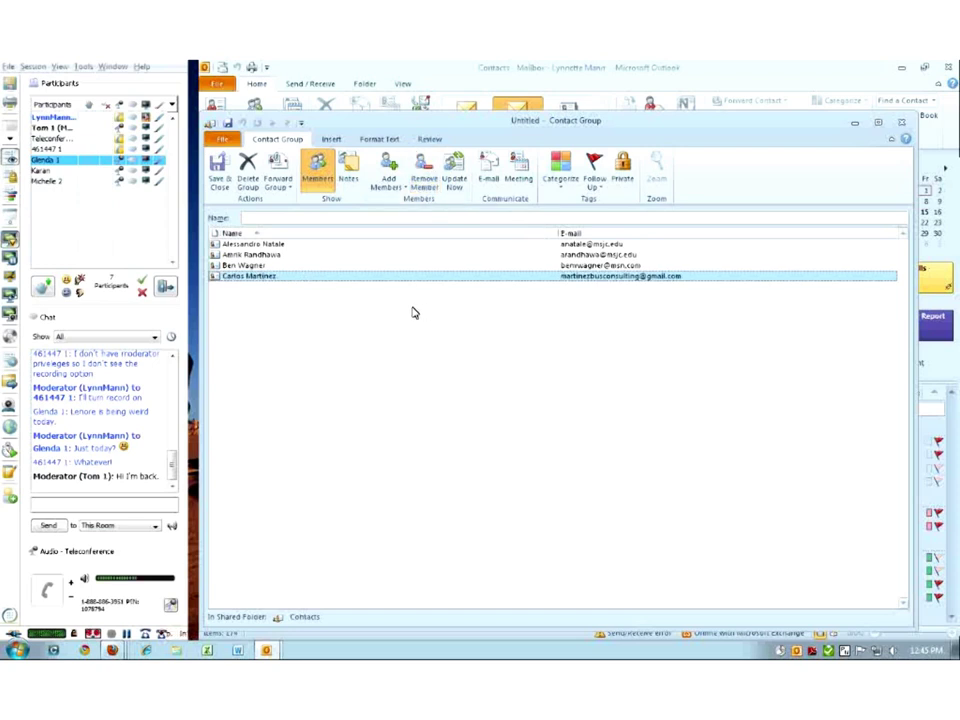
pyautogui.click(250, 266)
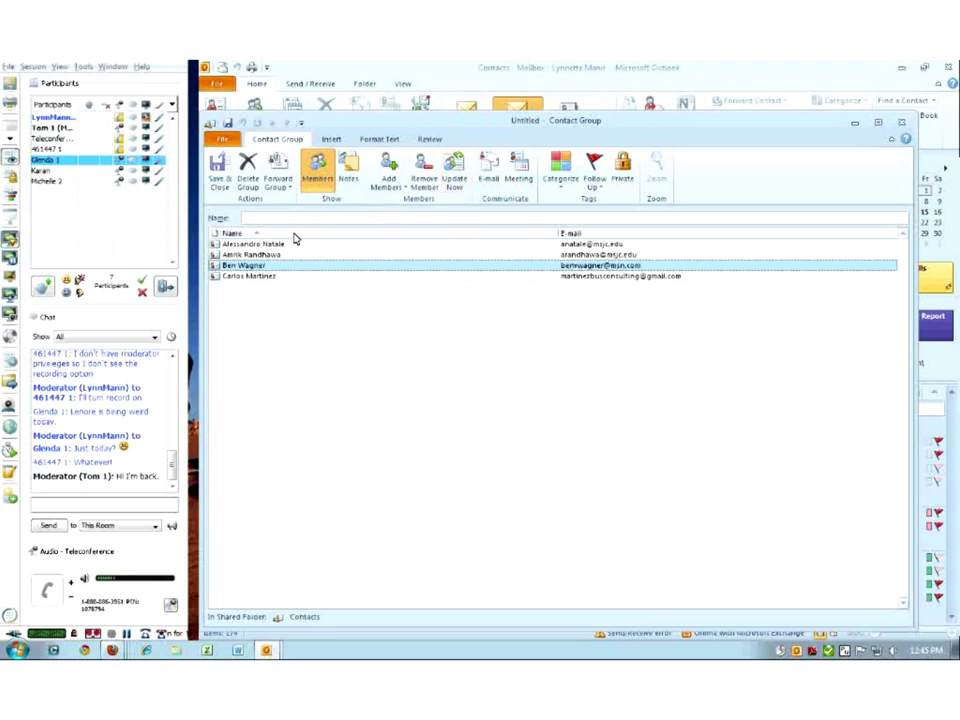
pyautogui.click(260, 216)
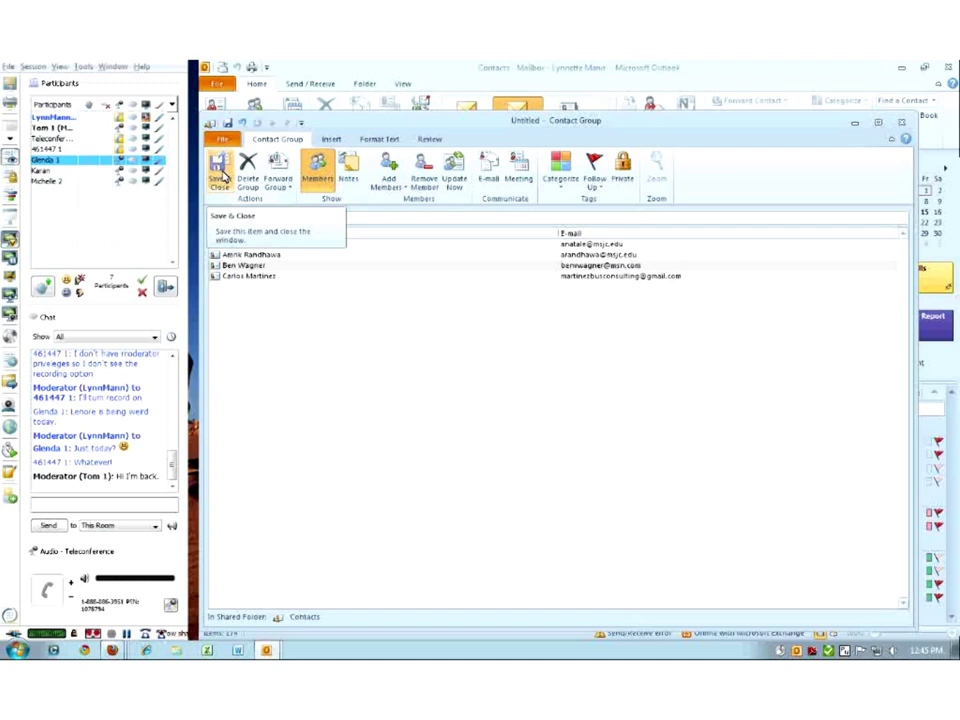
# - Save and close the group as Testing Dist List, then view the Distribution Lists folder
pyautogui.click(220, 175)
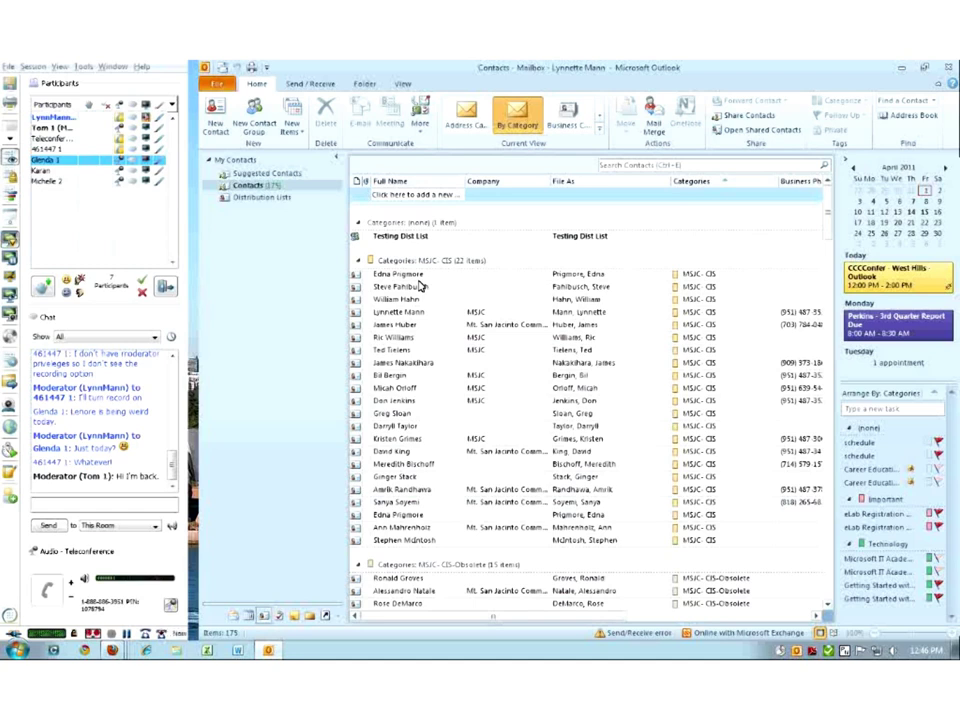
pyautogui.click(253, 200)
# - Move the Testing Dist List group out of Contacts into the Distribution Lists folder
pyautogui.scroll(-3, 575, 430)
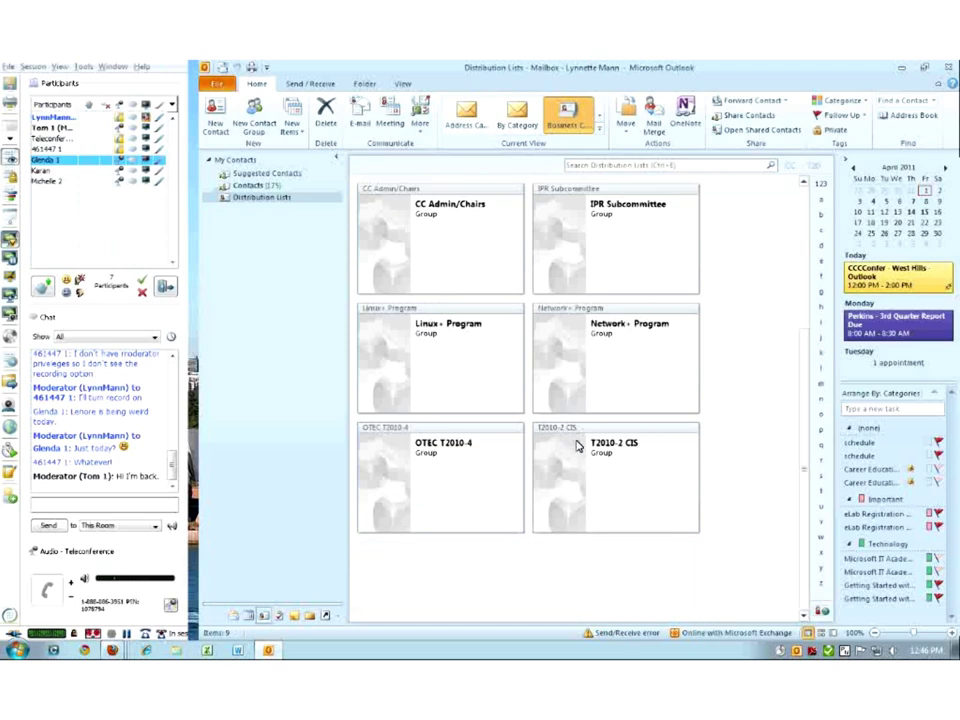
pyautogui.scroll(3, 530, 400)
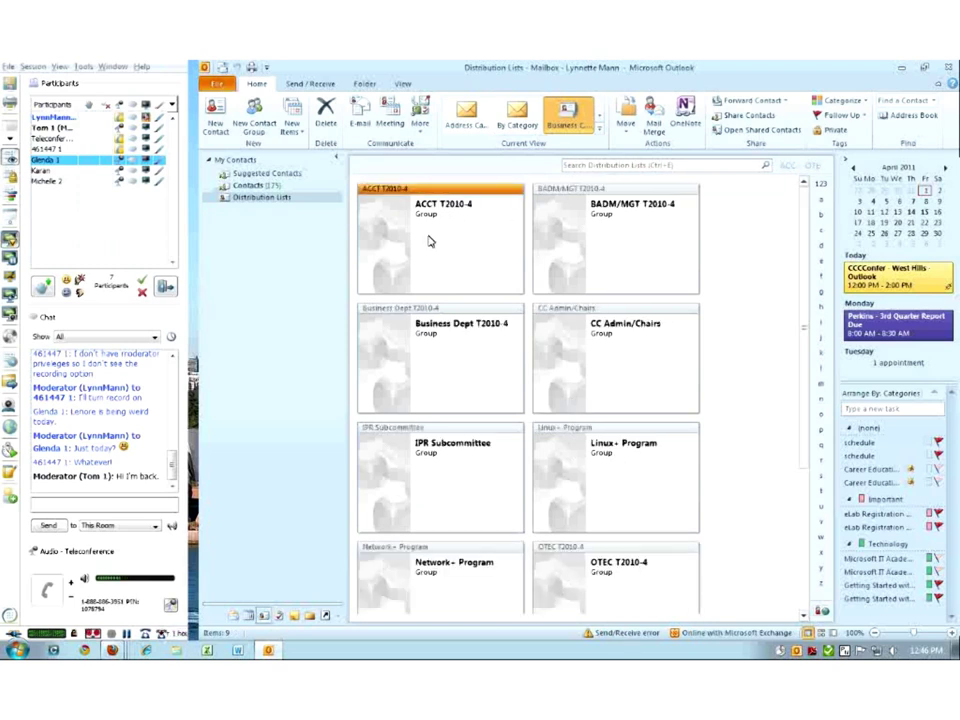
pyautogui.click(245, 187)
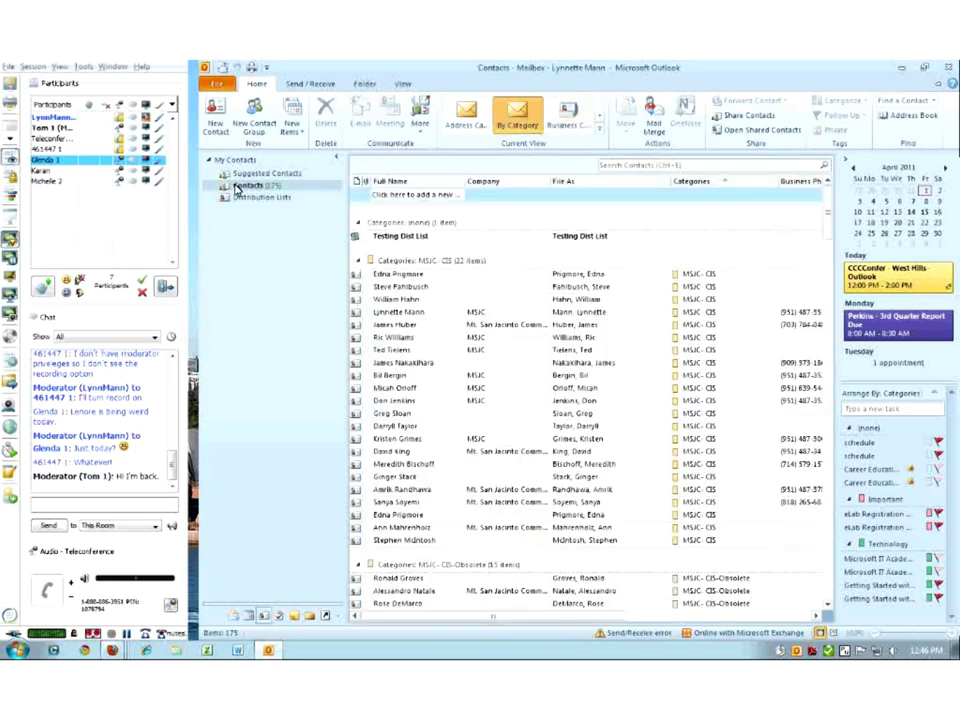
pyautogui.click(355, 238)
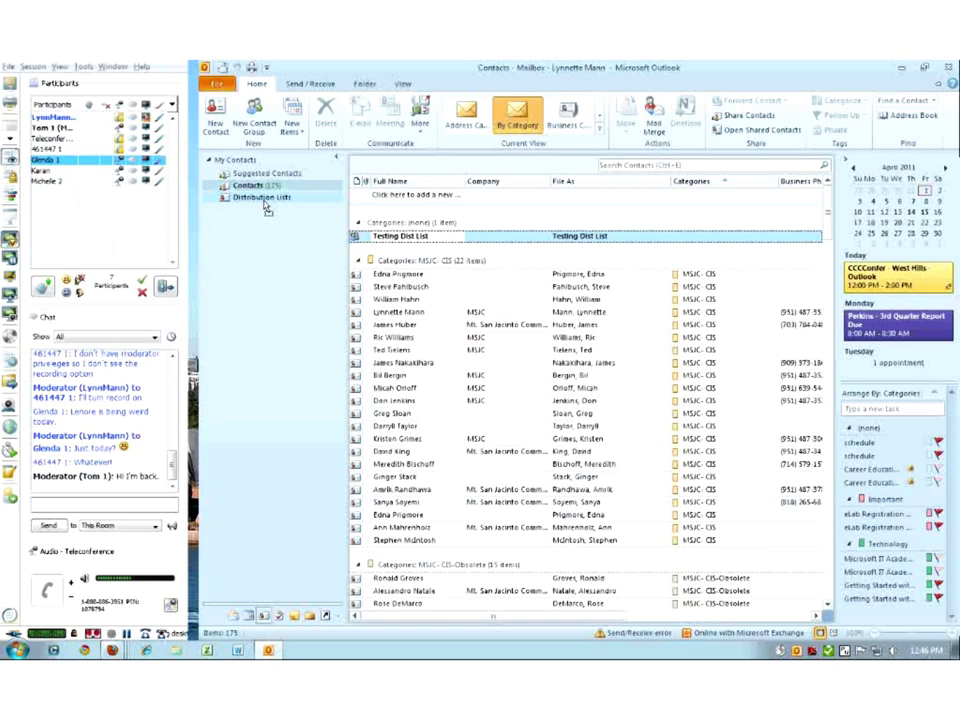
pyautogui.press('Delete')
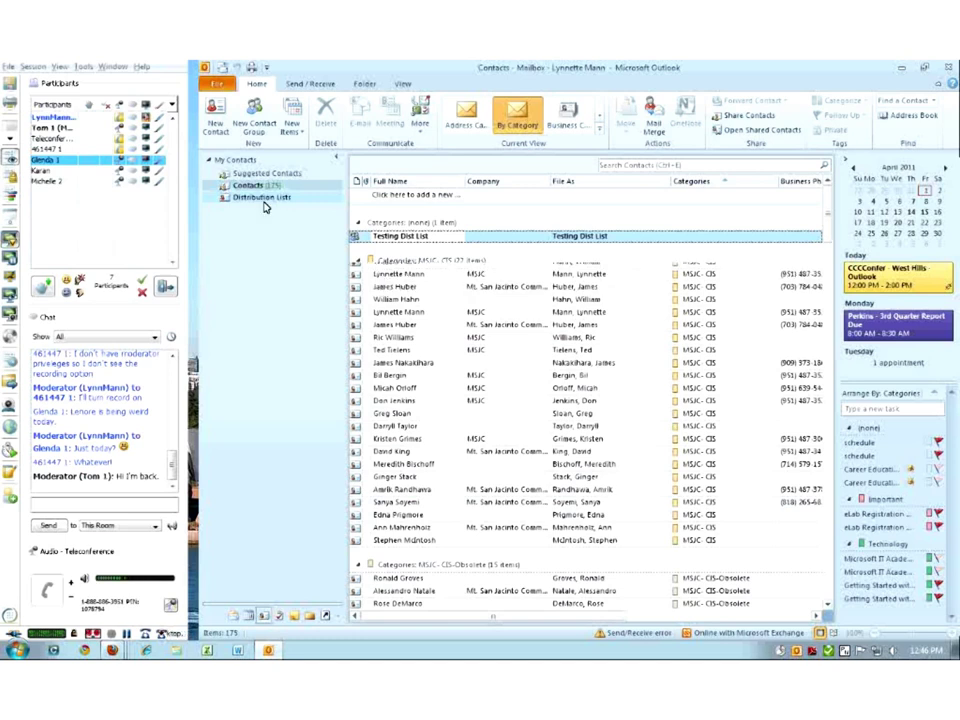
pyautogui.click(242, 197)
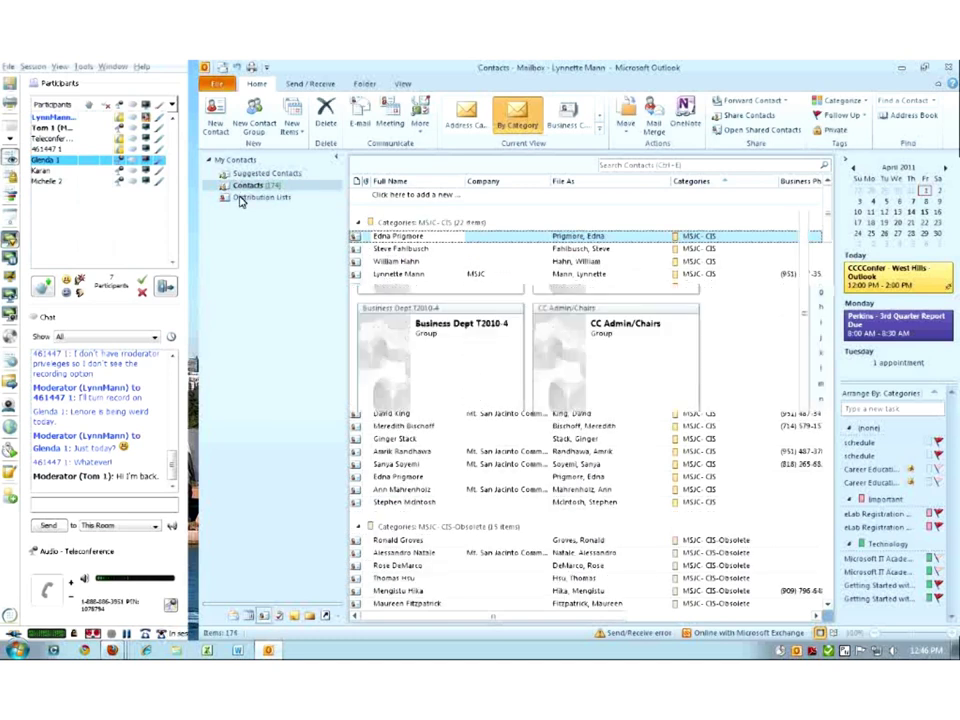
# - Switch between Contacts and Distribution Lists, ending on Distribution Lists with 10 groups
pyautogui.scroll(-3, 593, 432)
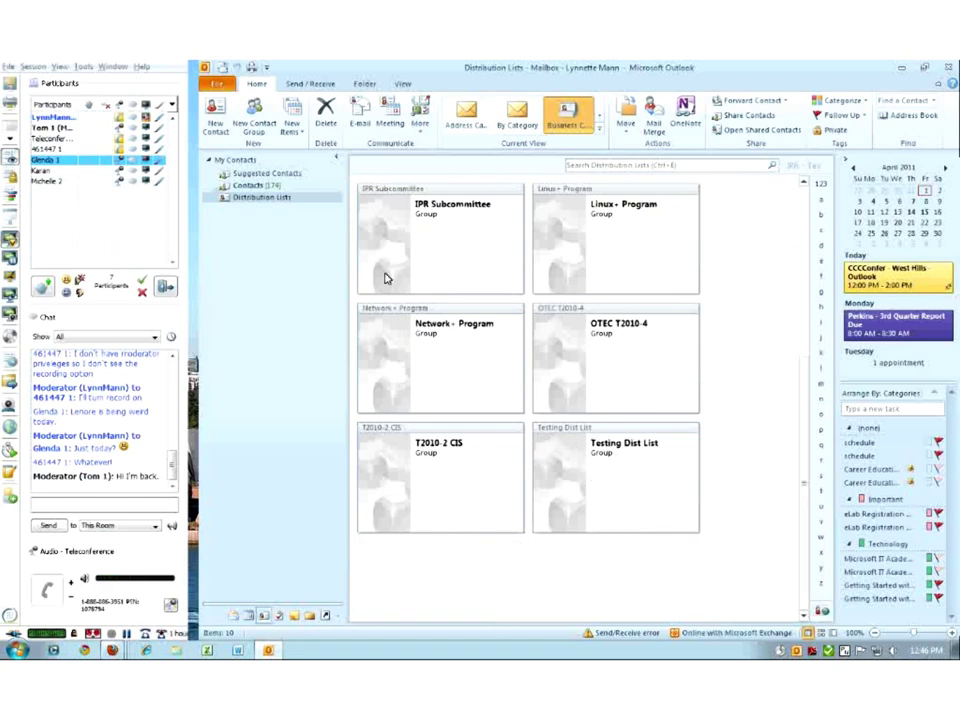
pyautogui.rightClick(255, 200)
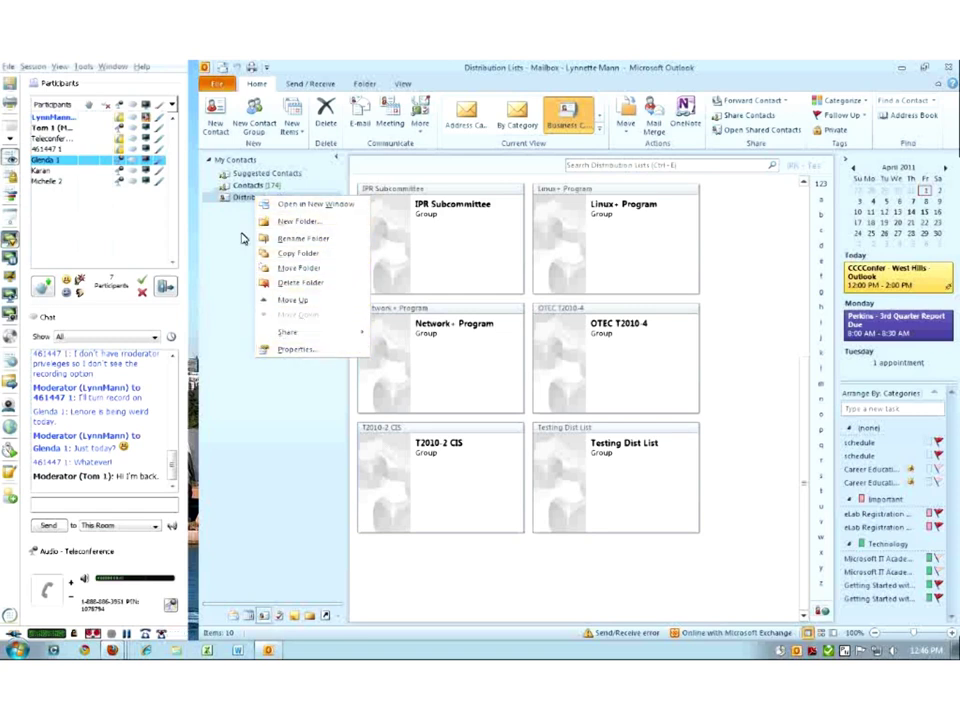
pyautogui.click(250, 188)
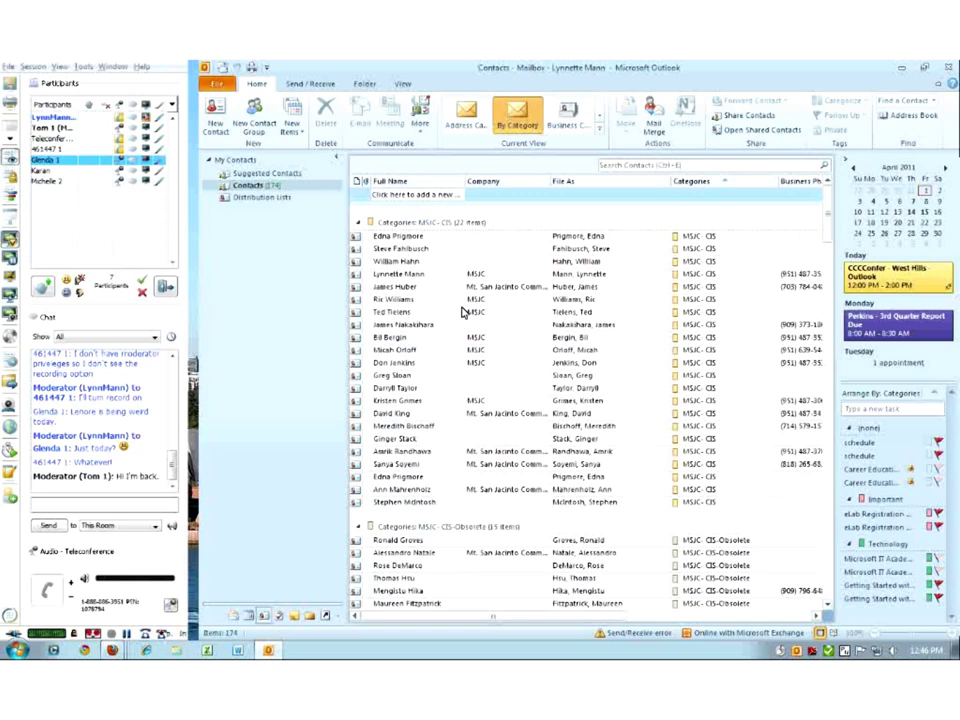
pyautogui.click(242, 197)
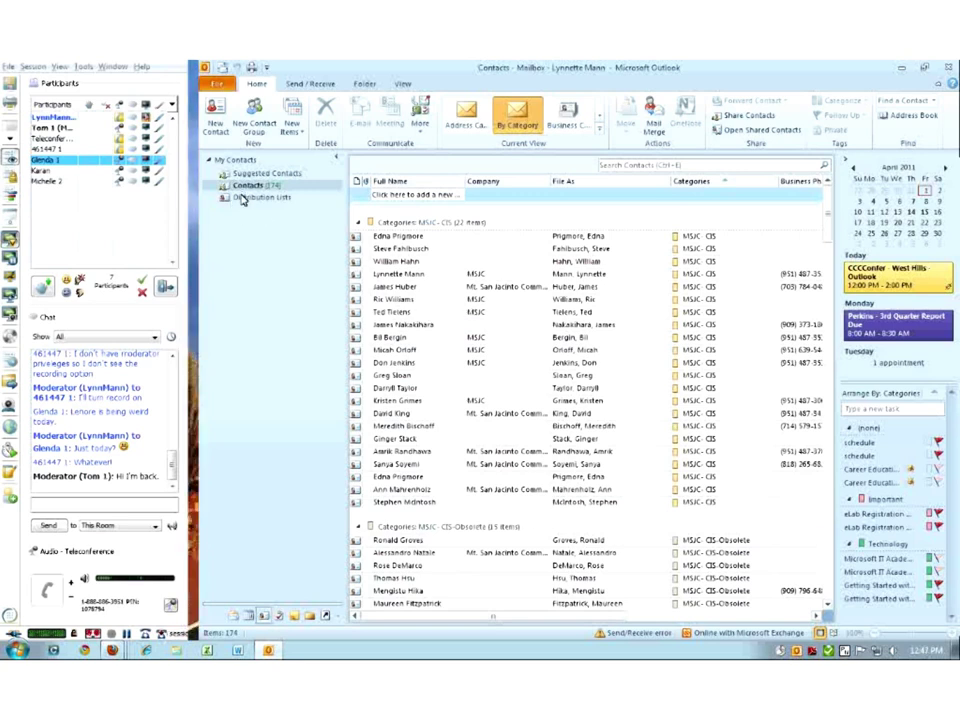
pyautogui.click(247, 186)
pyautogui.click(252, 198)
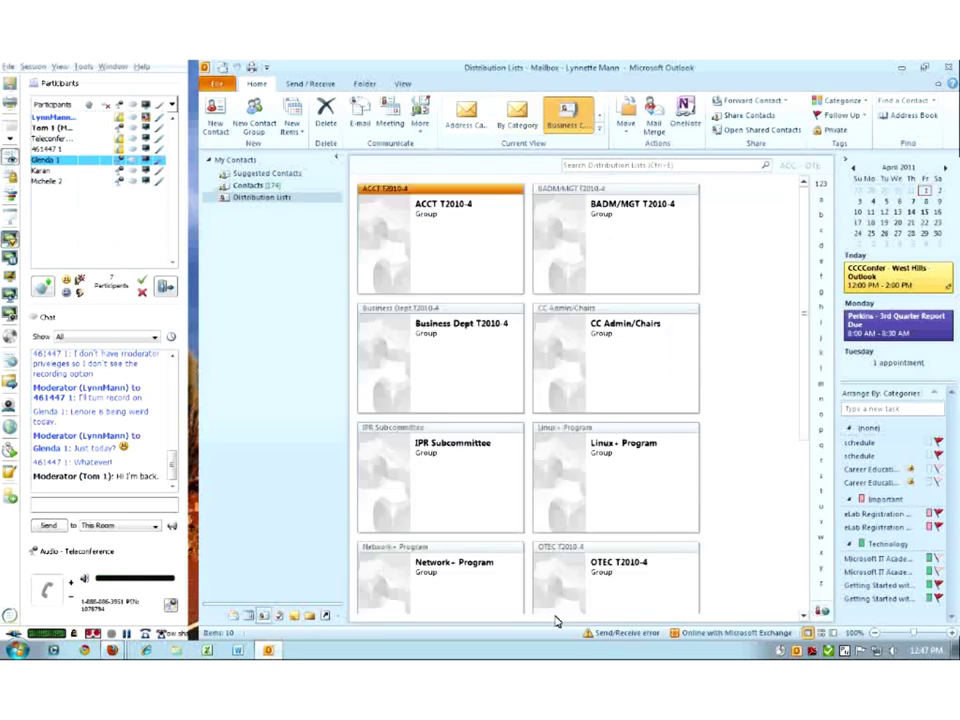
# - Open Testing Dist List, forward it as an Outlook Contact, then discard that message unsaved
pyautogui.scroll(-3, 576, 591)
pyautogui.doubleClick(579, 476)
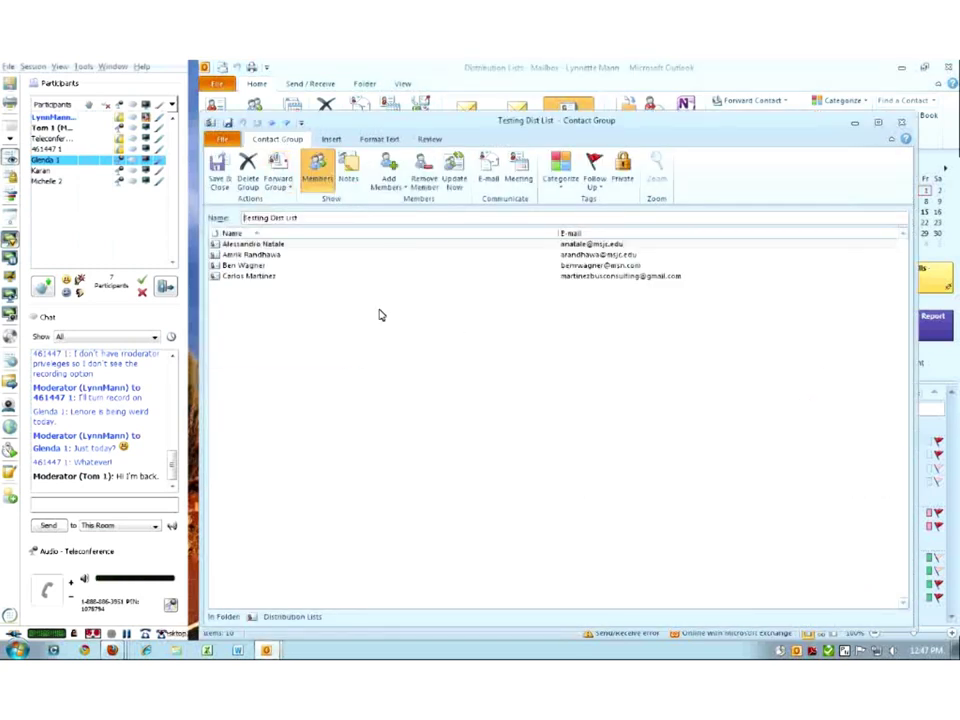
pyautogui.click(283, 190)
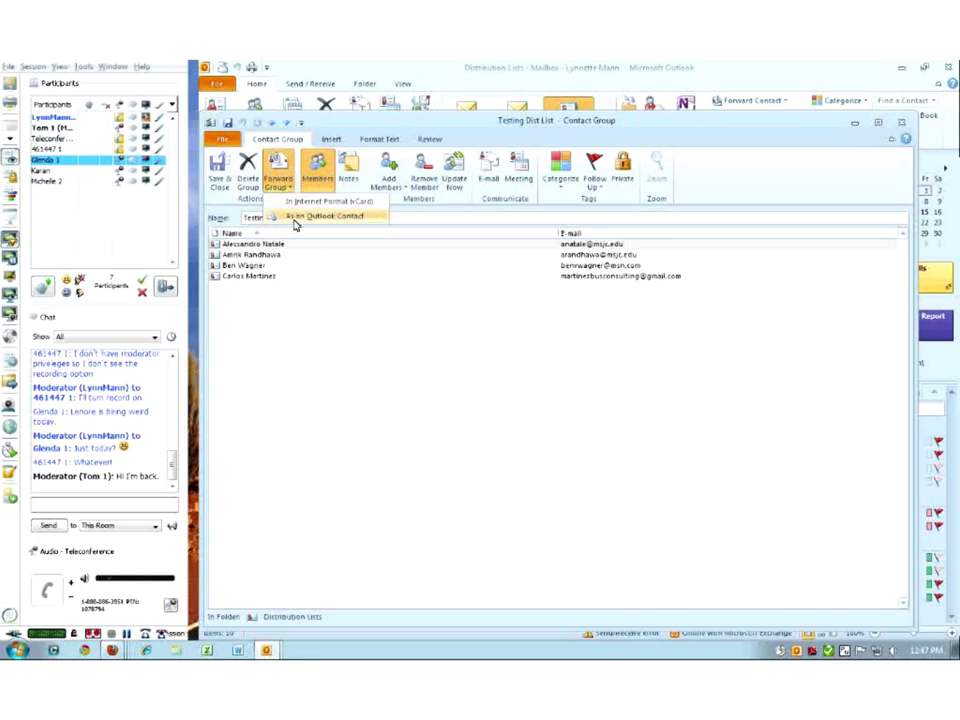
pyautogui.click(295, 217)
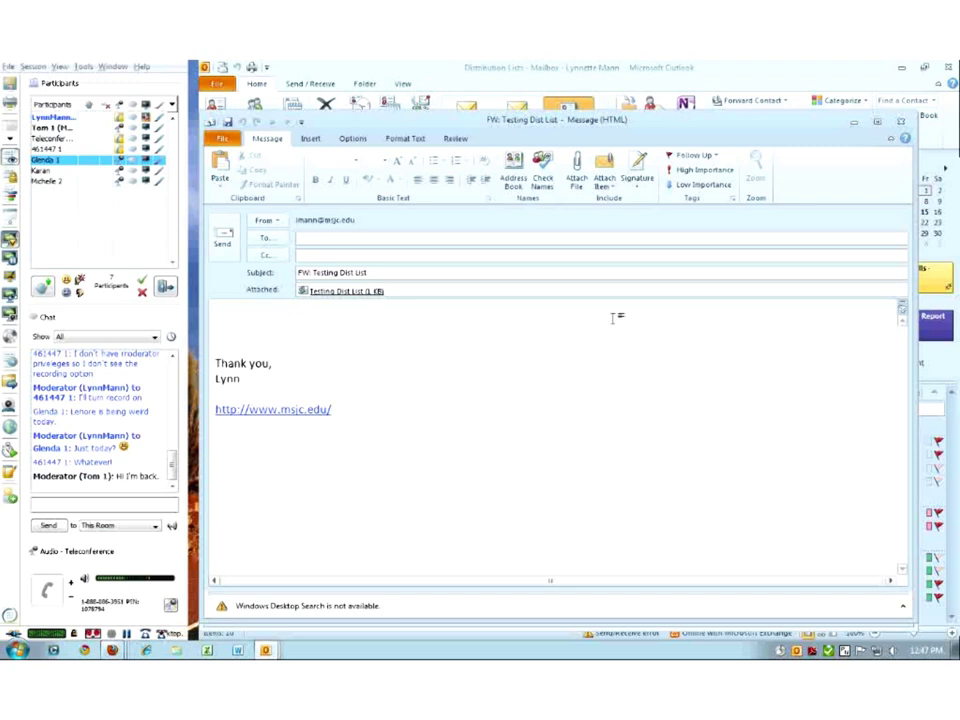
pyautogui.click(901, 128)
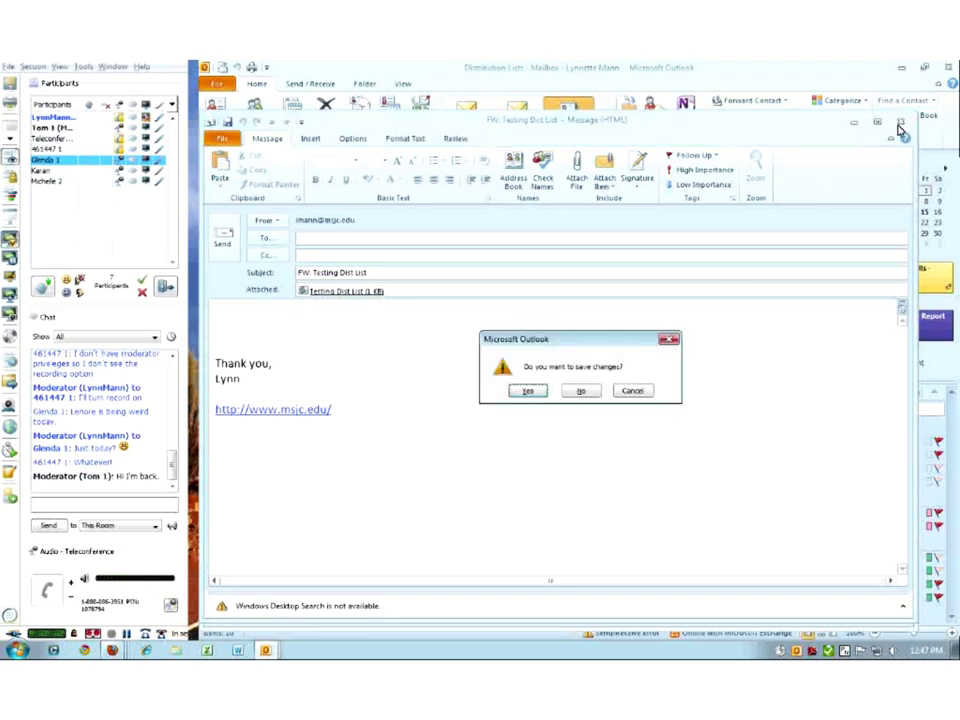
pyautogui.click(583, 392)
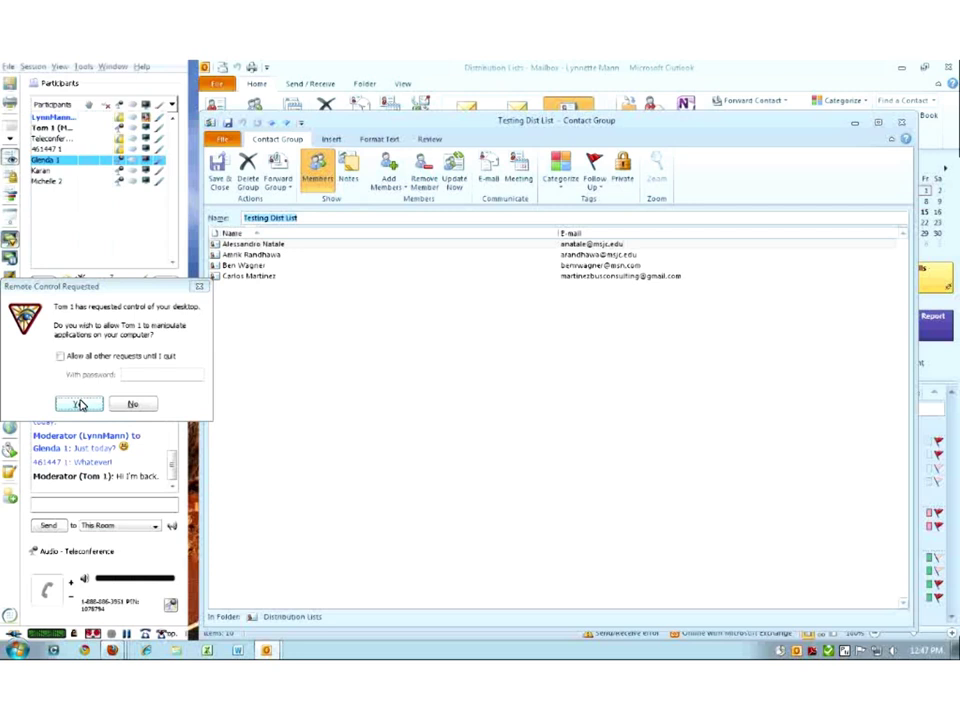
# - Grant the meeting participant remote control, then close the Testing Dist List window
pyautogui.click(80, 404)
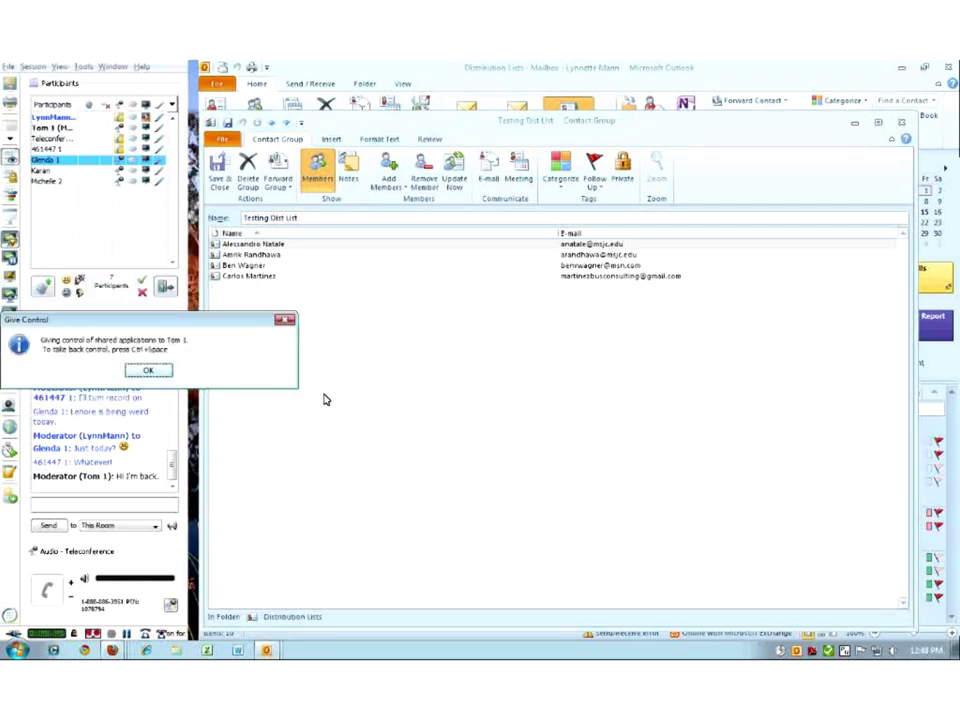
pyautogui.click(150, 372)
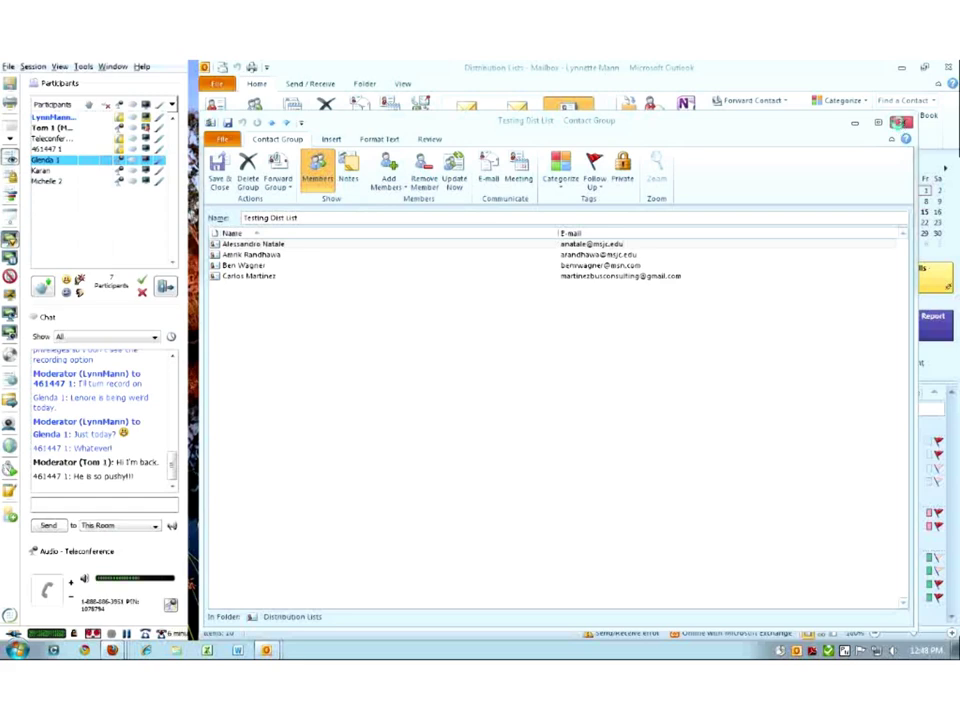
pyautogui.click(900, 125)
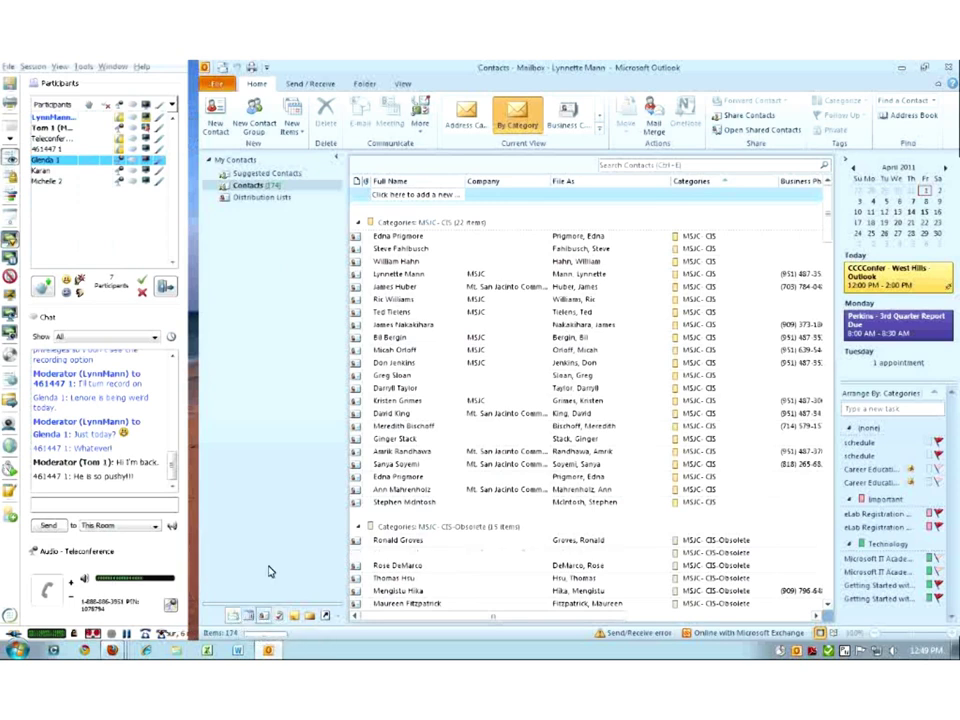
# - Go from Mail to Tasks to show the To-Do List
pyautogui.click(233, 616)
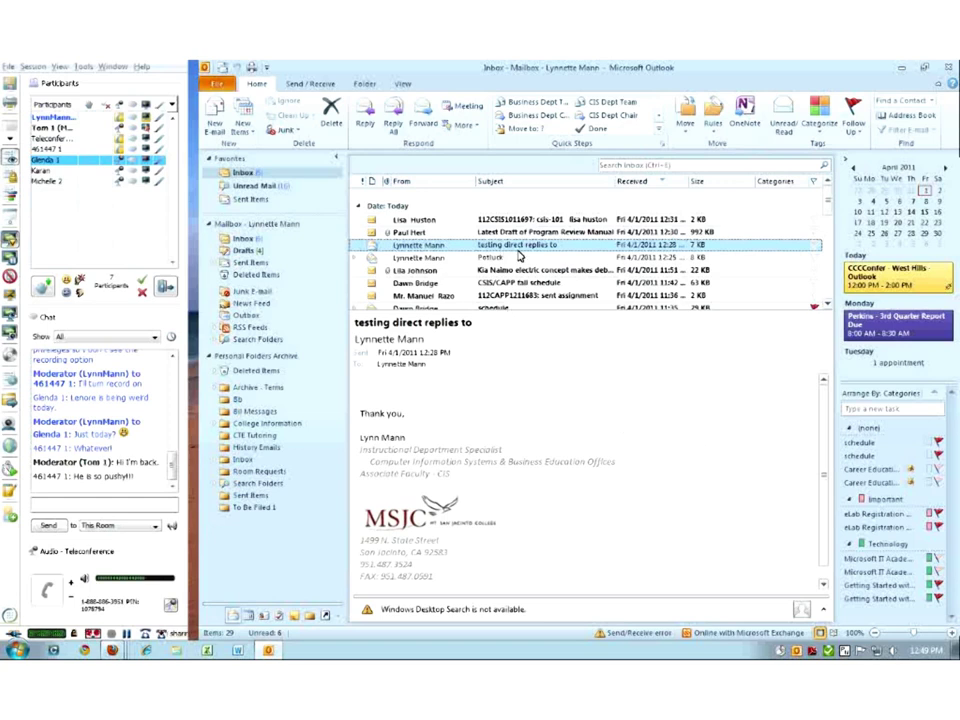
pyautogui.click(281, 617)
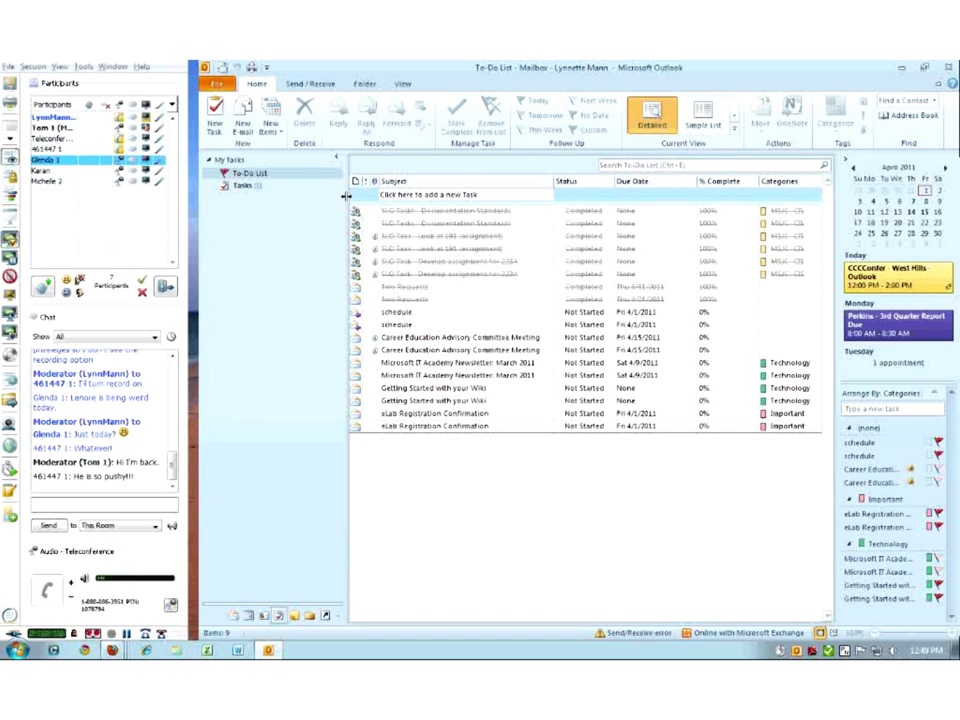
# - Create New Task for Presentation starting 4/4/2011 and due 4/7/2011
pyautogui.moveTo(345, 196); pyautogui.dragTo(293, 197)
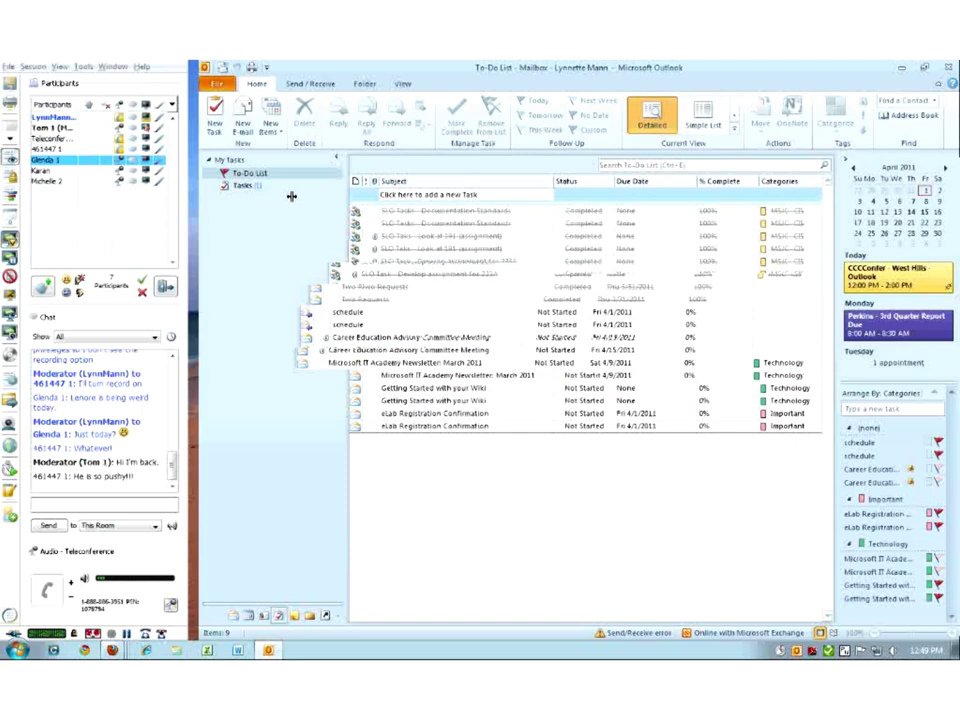
pyautogui.click(215, 128)
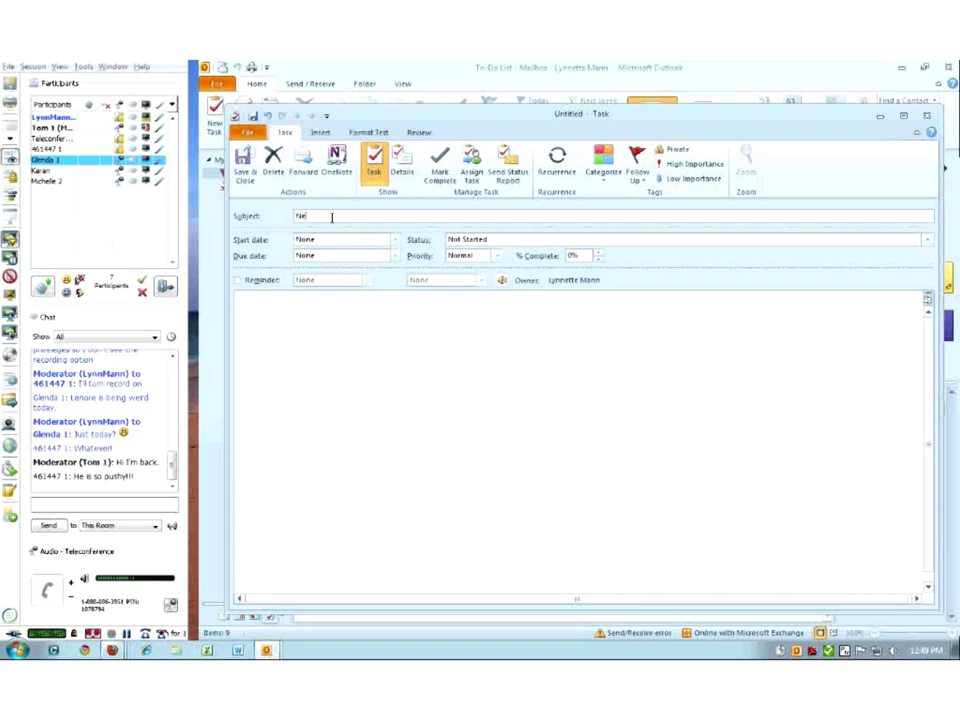
pyautogui.write('ask for Presentation')
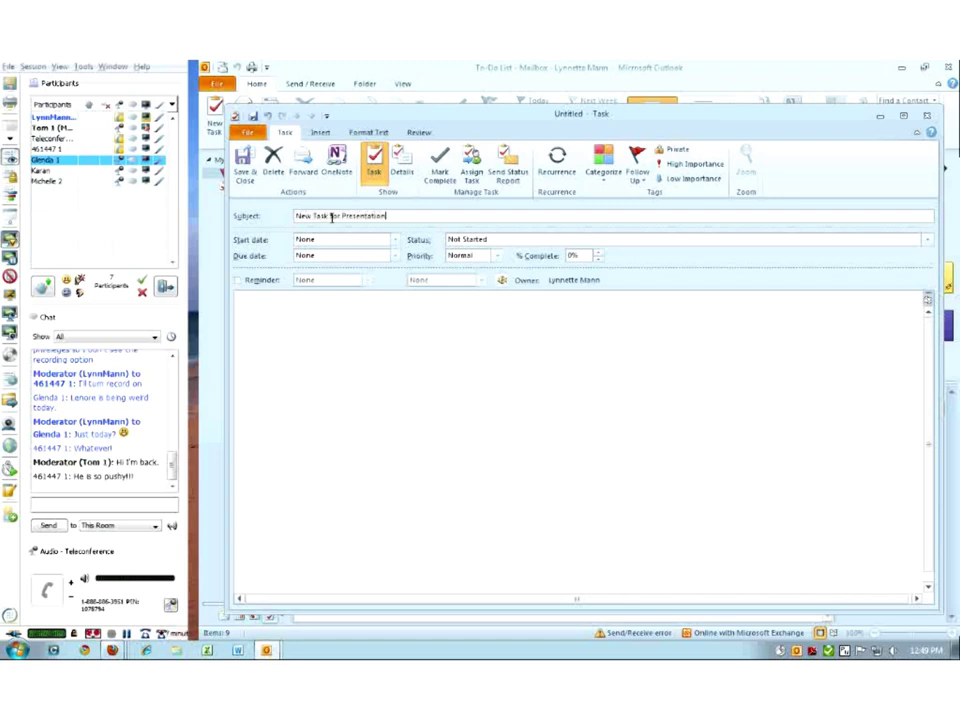
pyautogui.click(395, 240)
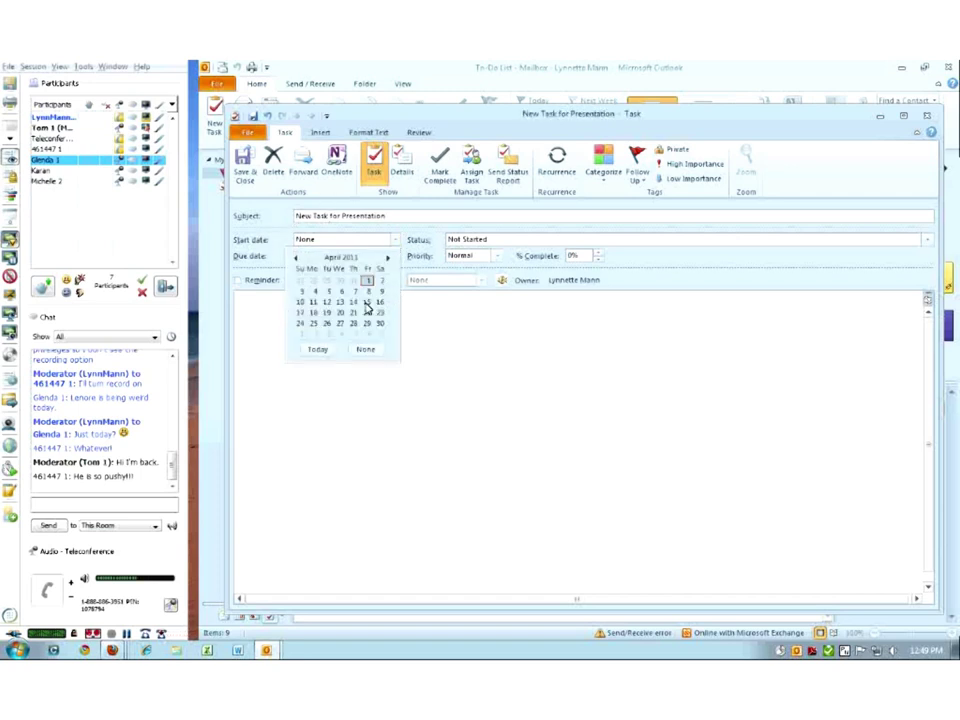
pyautogui.click(315, 291)
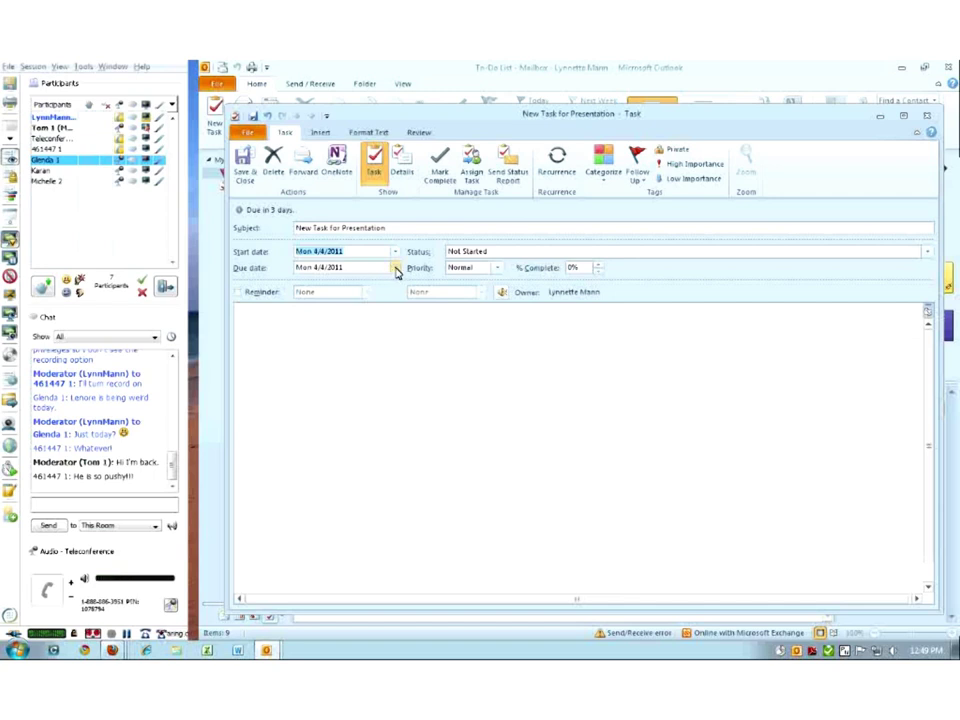
pyautogui.click(395, 268)
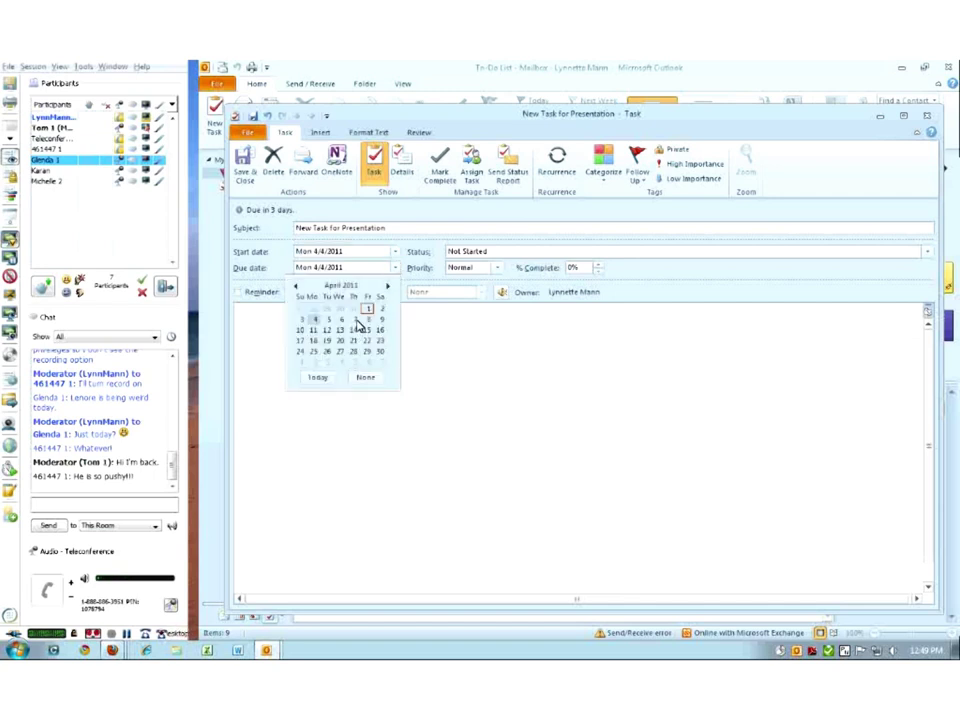
pyautogui.click(355, 320)
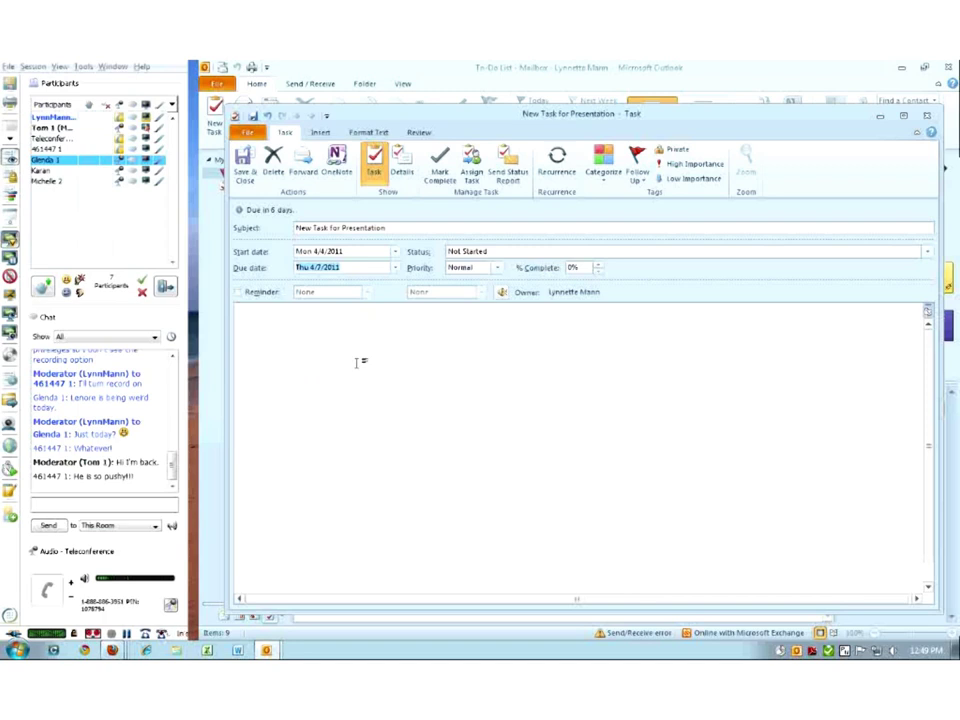
# - Give the task Normal priority, Teaching/Presenting category and a 4/5/2011 reminder, then save it
pyautogui.click(497, 268)
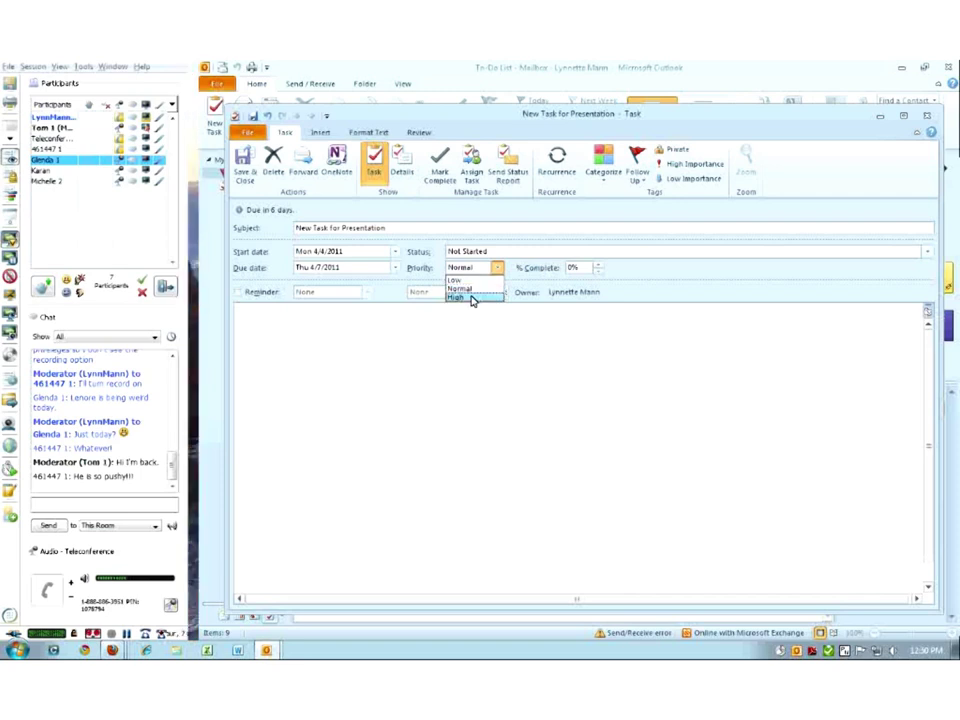
pyautogui.click(470, 289)
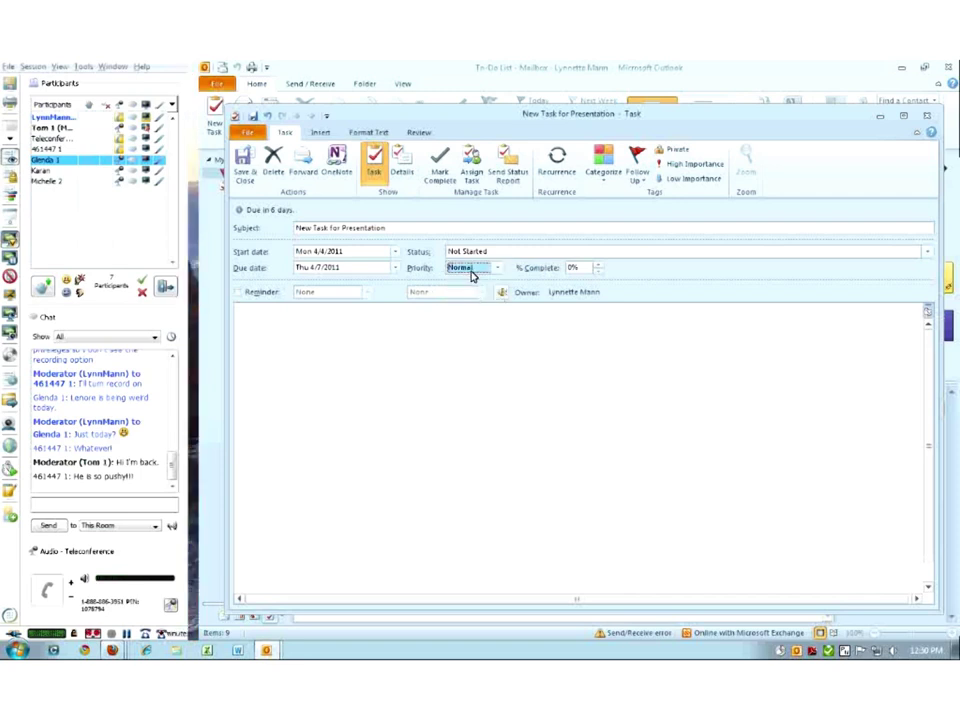
pyautogui.click(604, 172)
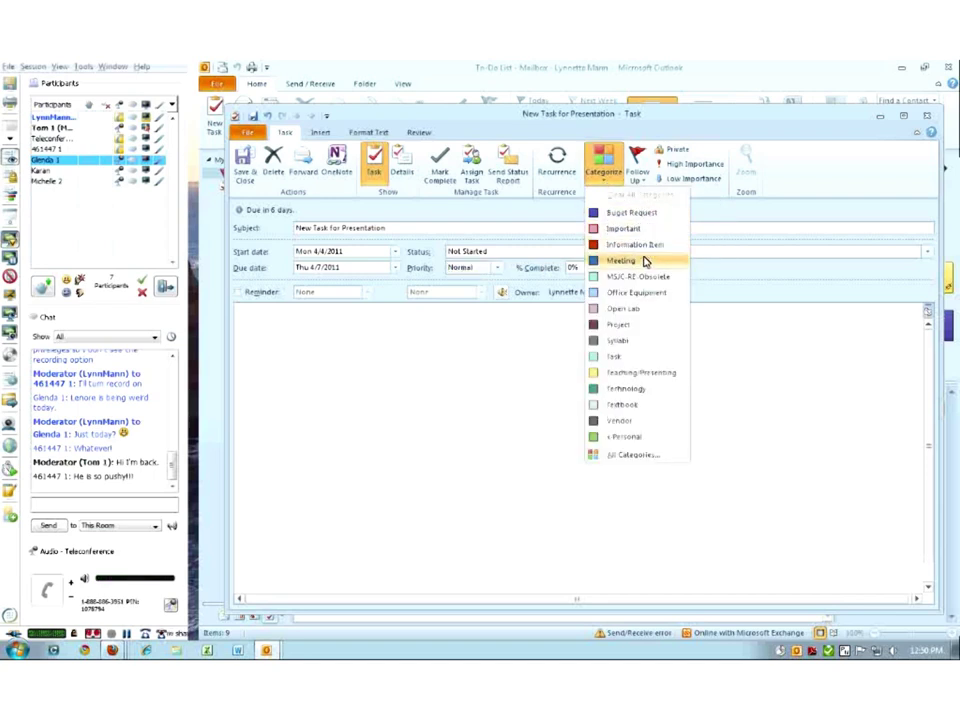
pyautogui.click(641, 372)
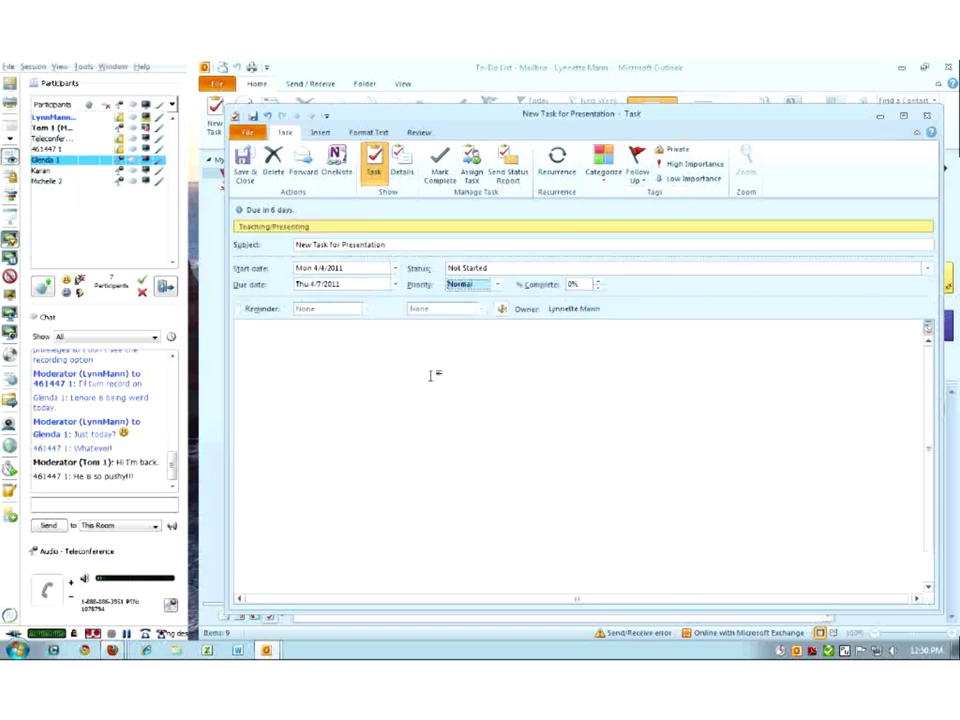
pyautogui.click(238, 309)
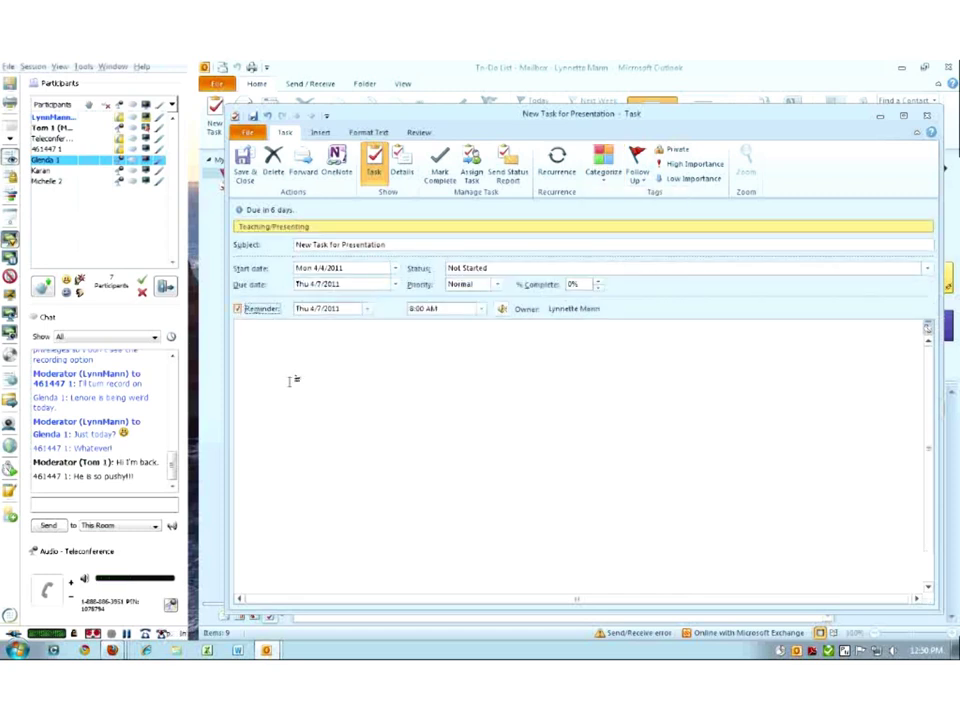
pyautogui.click(367, 309)
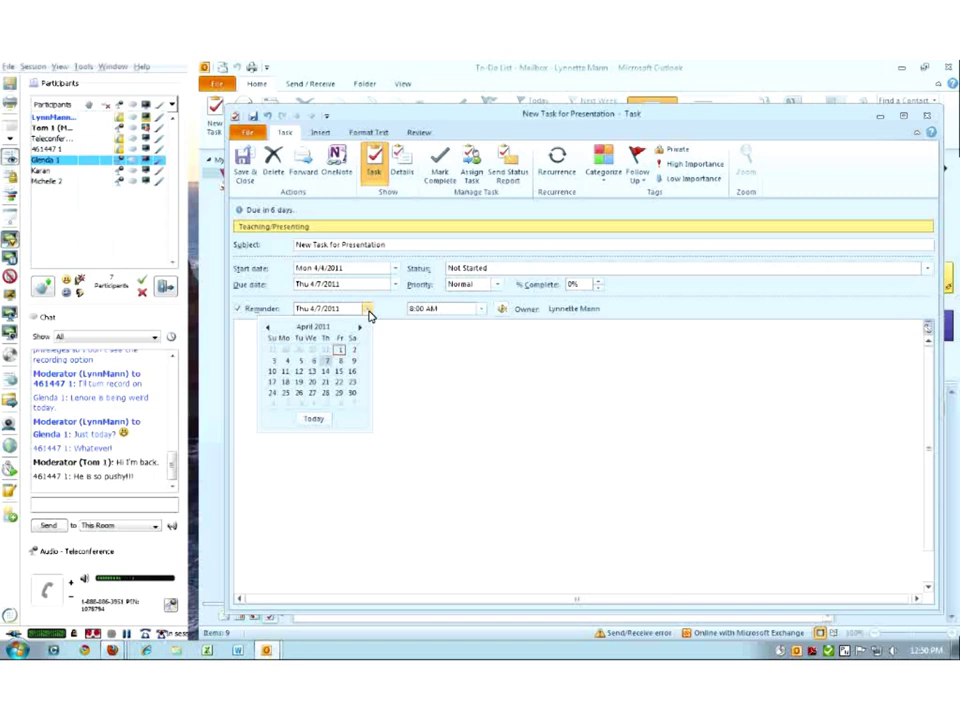
pyautogui.click(301, 361)
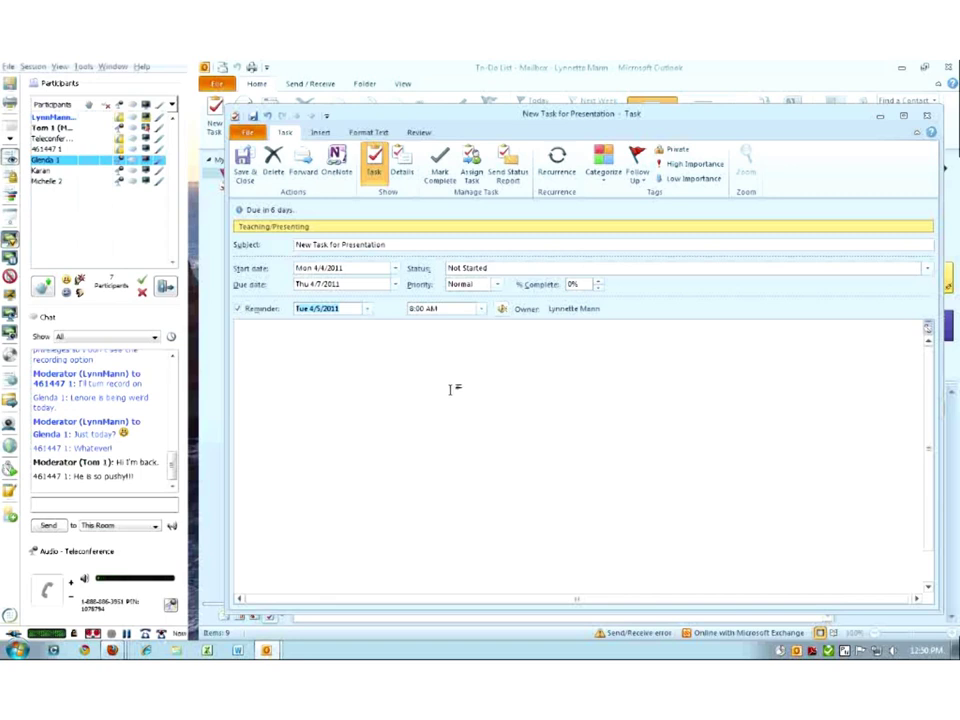
pyautogui.click(241, 170)
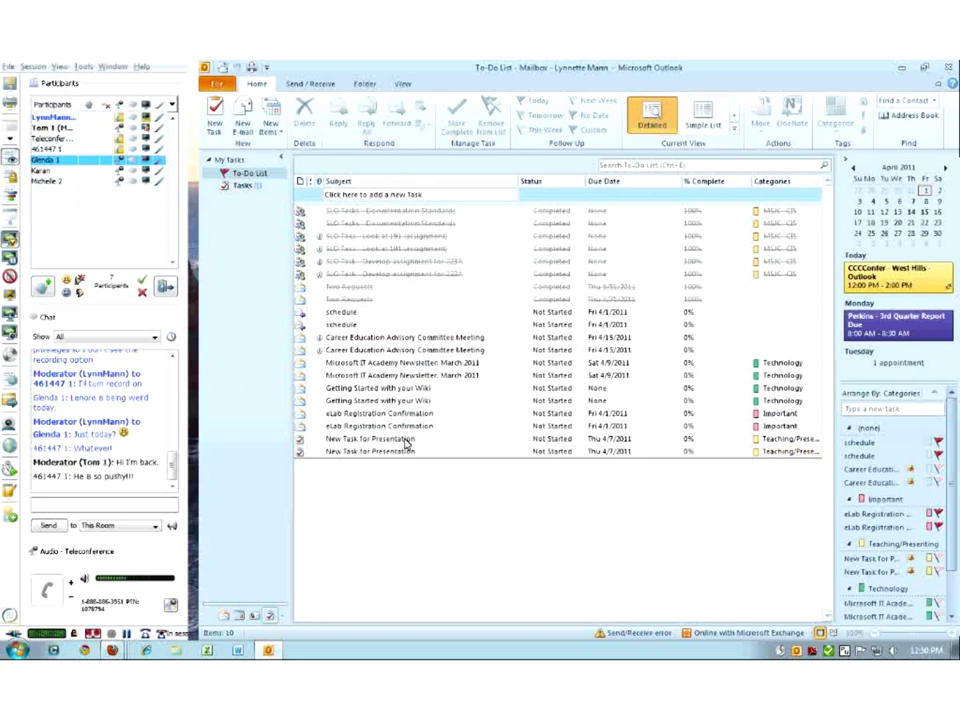
# - Assign New Task for Presentation to an autocompleted colleague and send the assignment
pyautogui.doubleClick(370, 452)
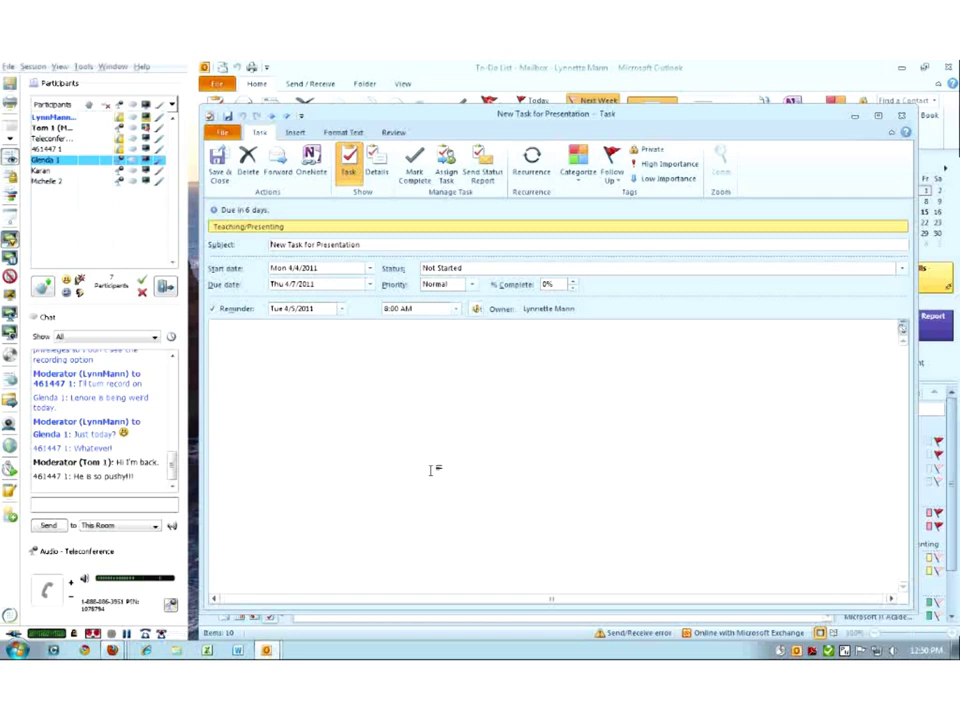
pyautogui.click(447, 176)
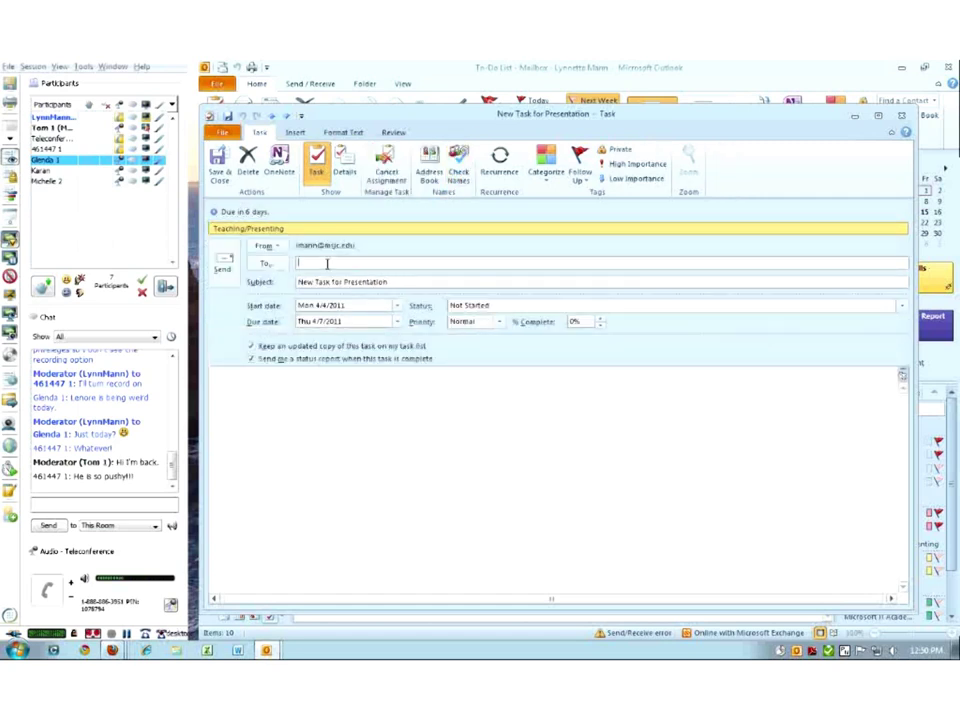
pyautogui.write('bi')
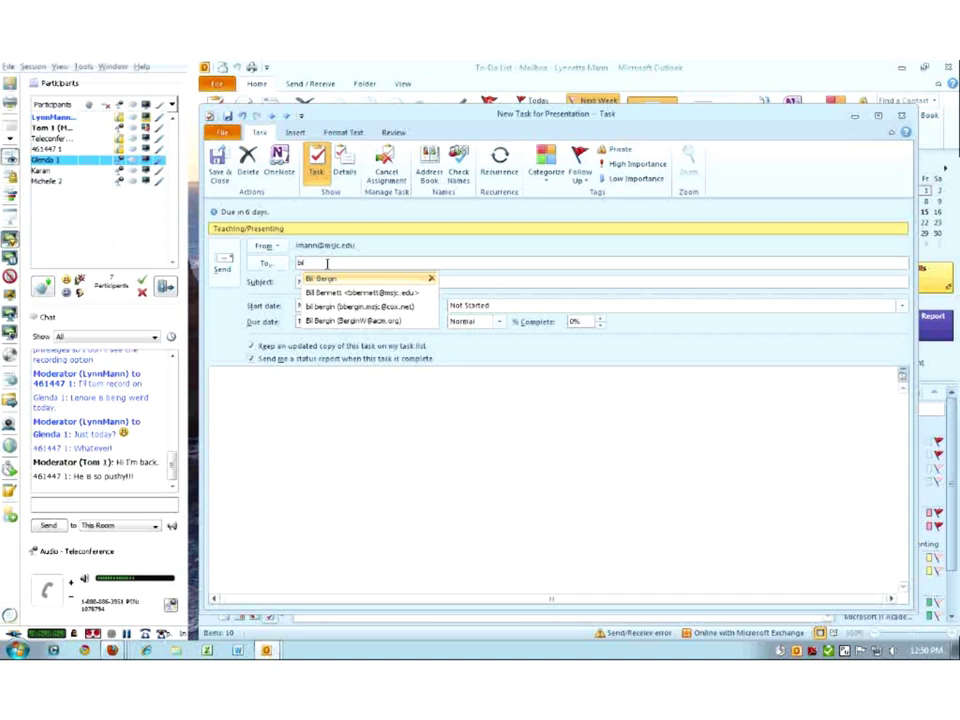
pyautogui.press('Return')
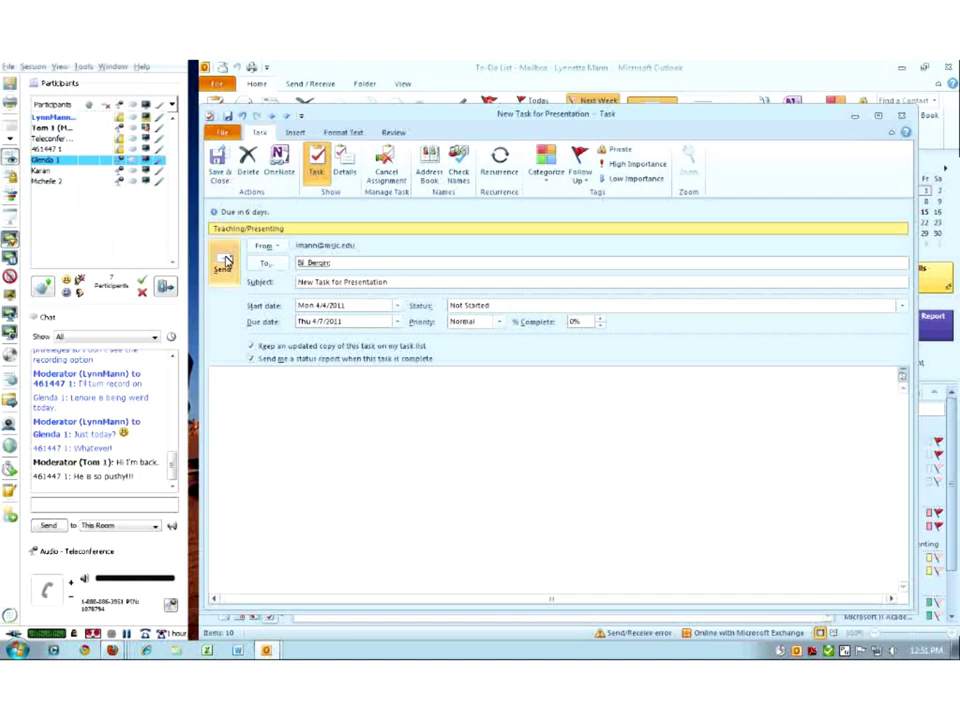
pyautogui.click(224, 262)
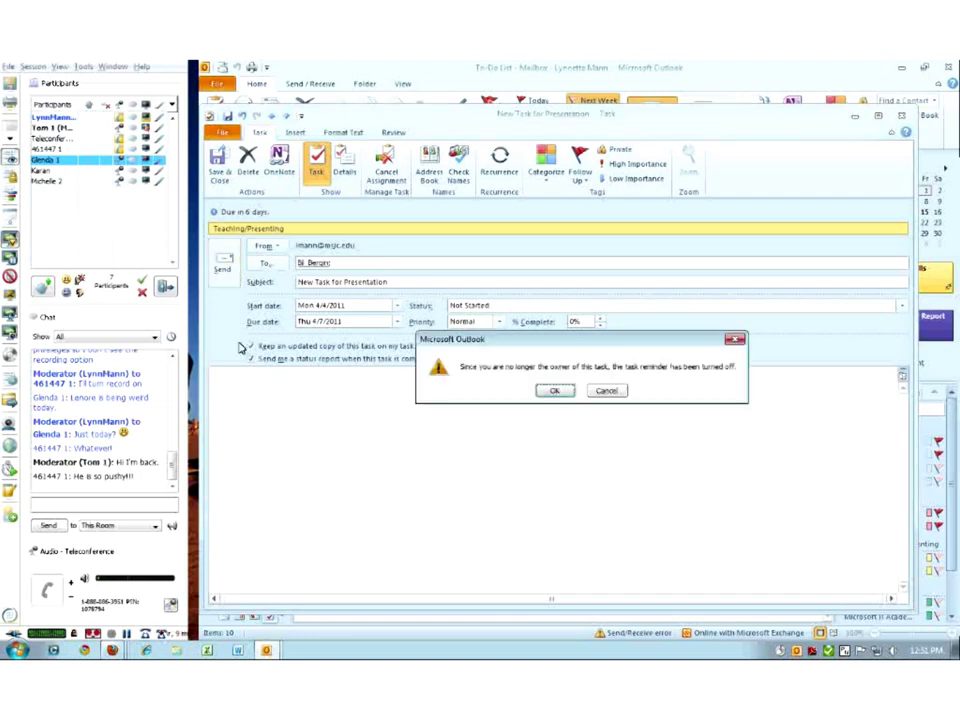
# - Dismiss the reminder warning, reopen the task and start a Send Status Report message
pyautogui.click(553, 390)
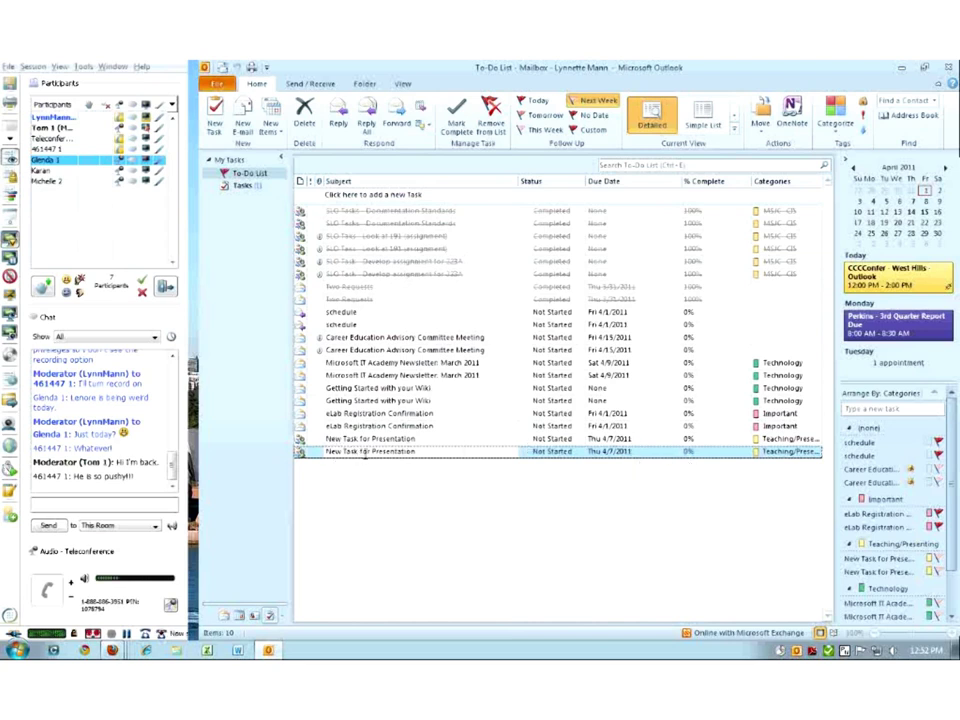
pyautogui.doubleClick(356, 457)
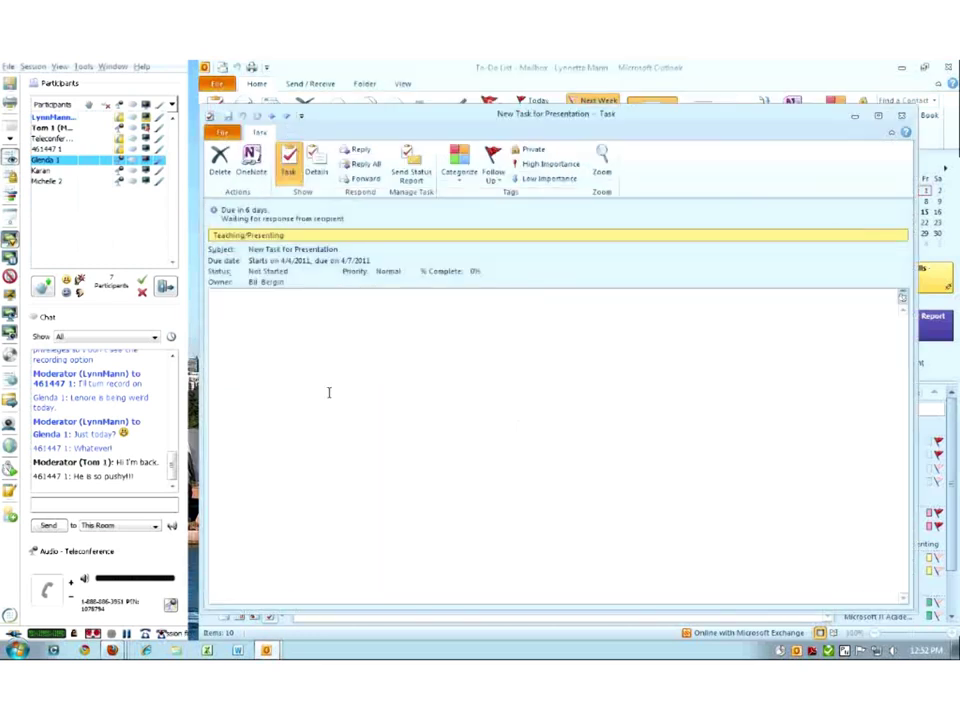
pyautogui.click(408, 170)
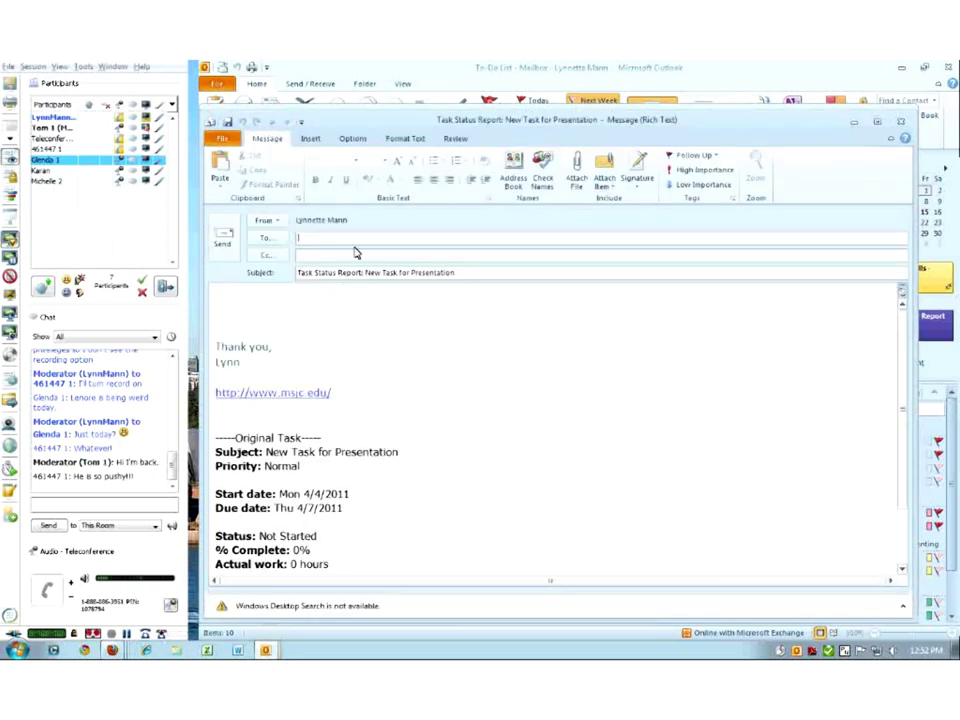
pyautogui.write('bil')
pyautogui.press('BackSpace')
pyautogui.press('BackSpace')
pyautogui.press('BackSpace')
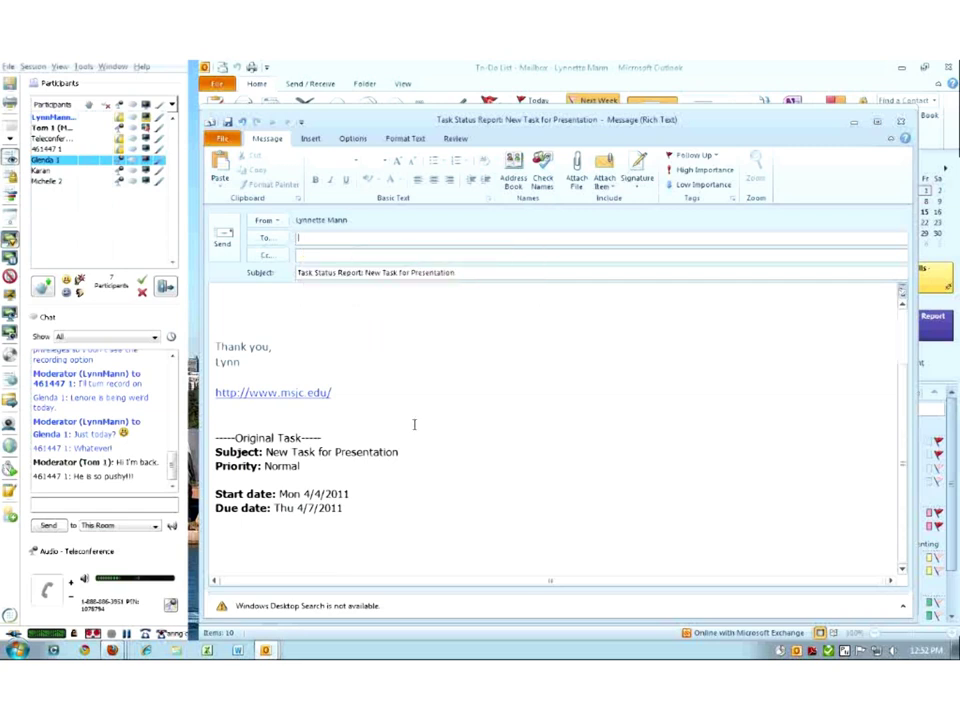
pyautogui.scroll(-2, 414, 422)
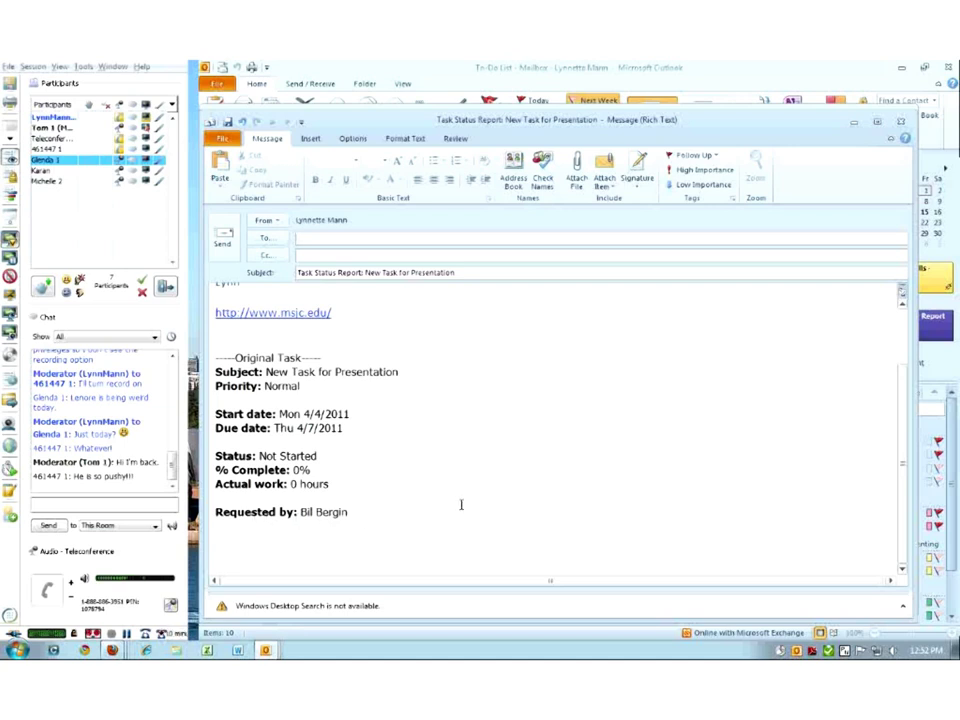
pyautogui.scroll(2, 459, 498)
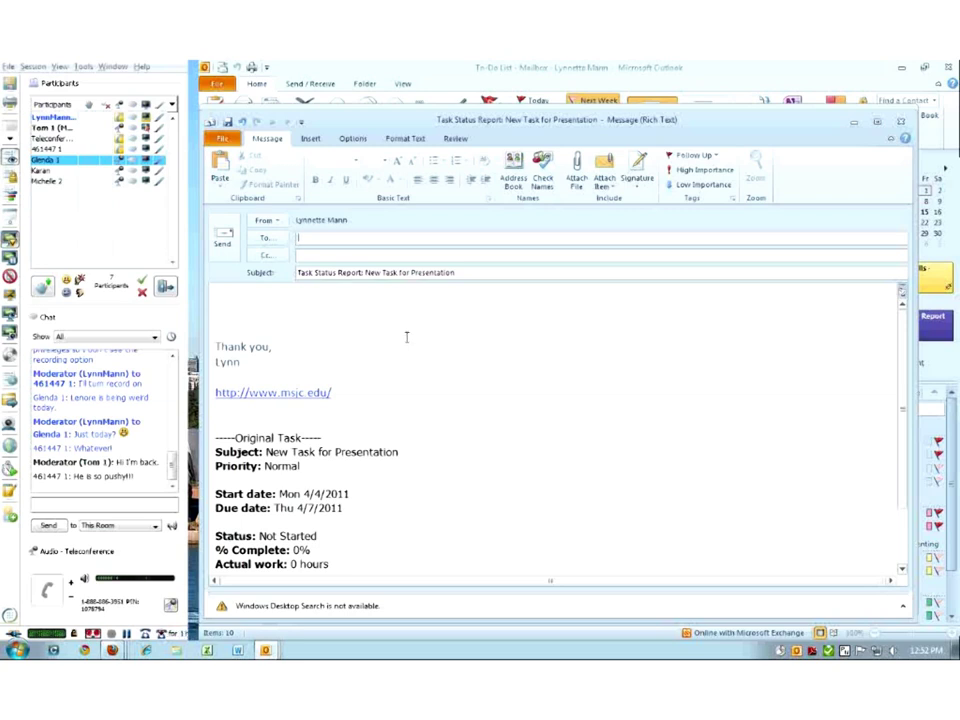
# - Discard the unsaved status report and close the New Task for Presentation task window
pyautogui.click(901, 123)
pyautogui.click(581, 390)
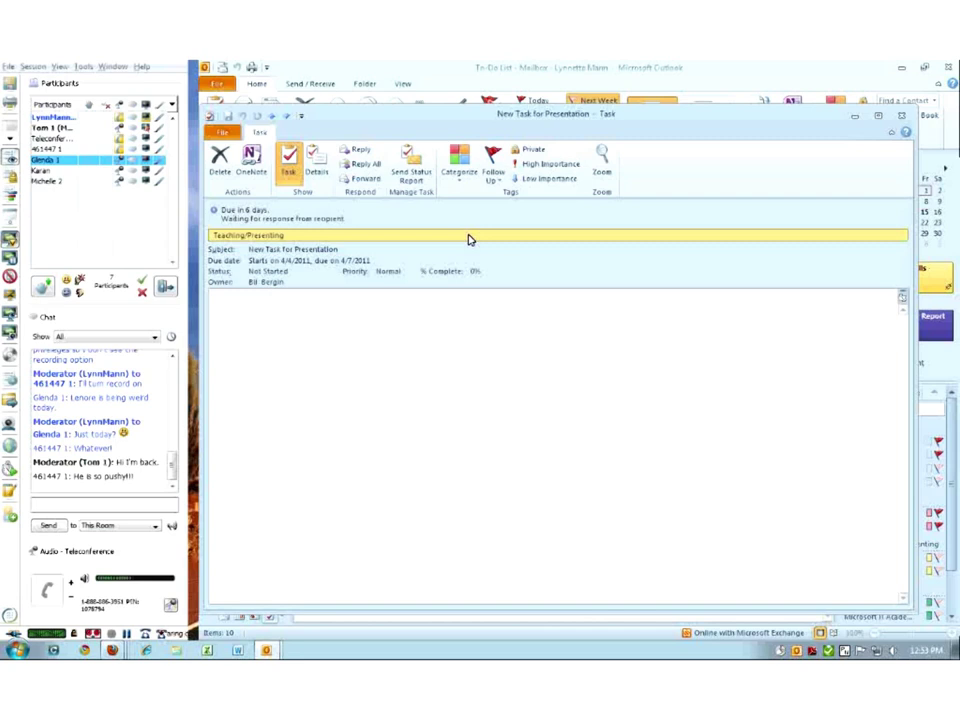
pyautogui.click(901, 119)
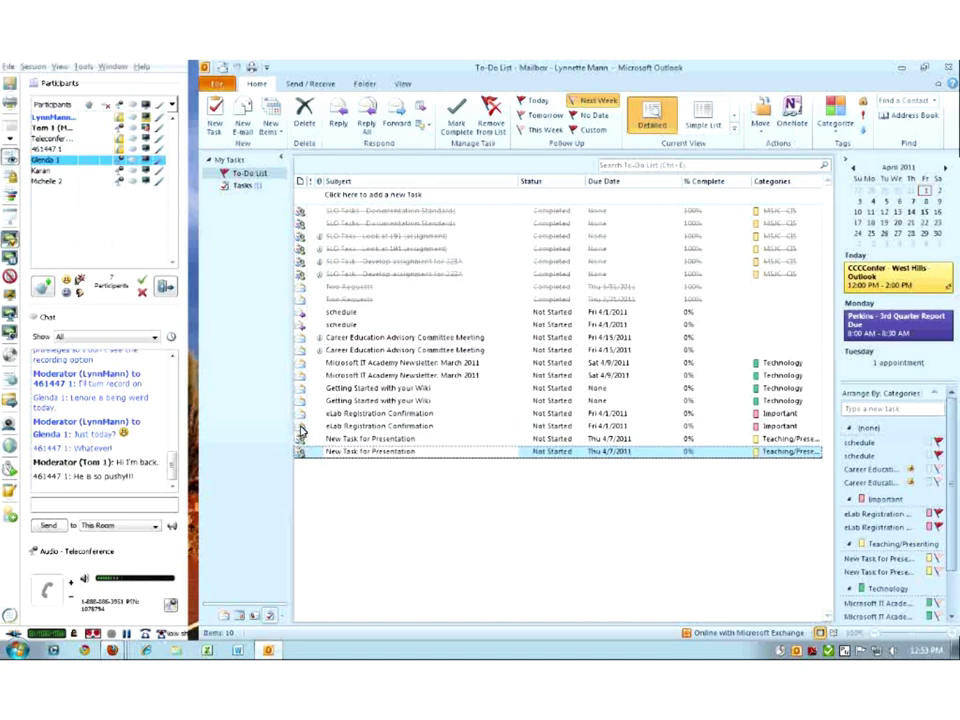
# - Open the second eLab Registration Confirmation task and bring up its Follow Up flag choices
pyautogui.doubleClick(352, 426)
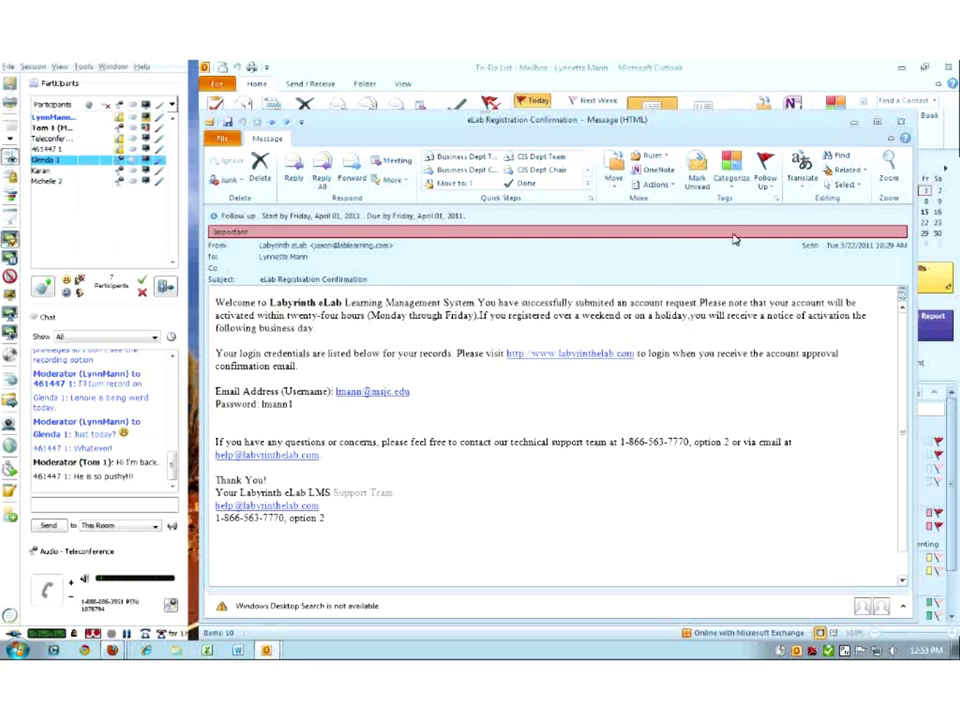
pyautogui.click(766, 185)
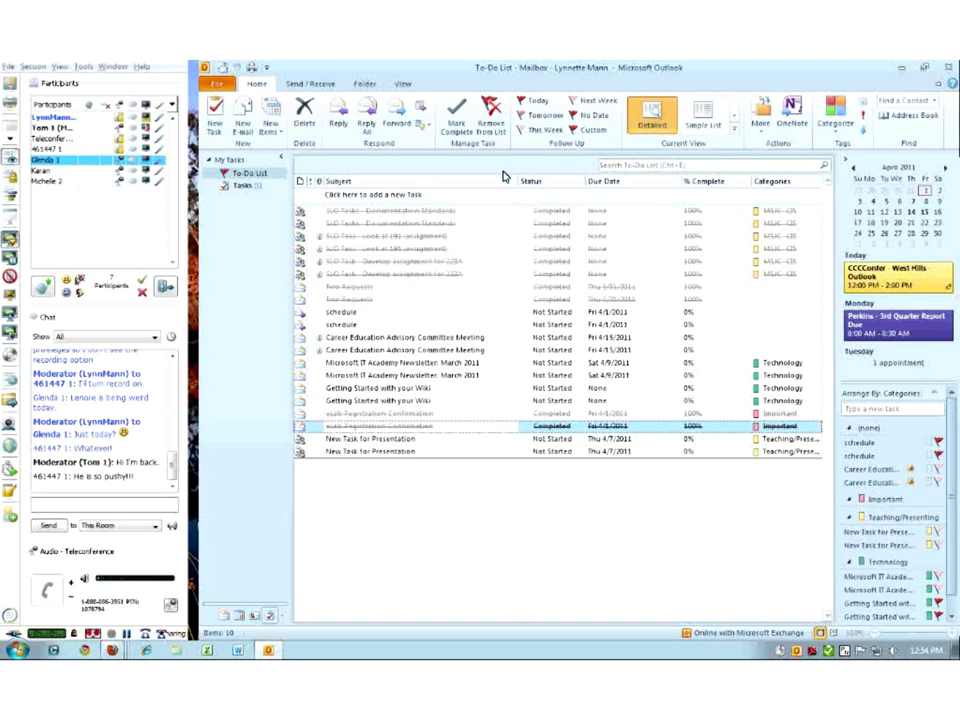
# - Remove the completed eLab Registration Confirmation and SLO task entries from the To-Do List
pyautogui.click(493, 118)
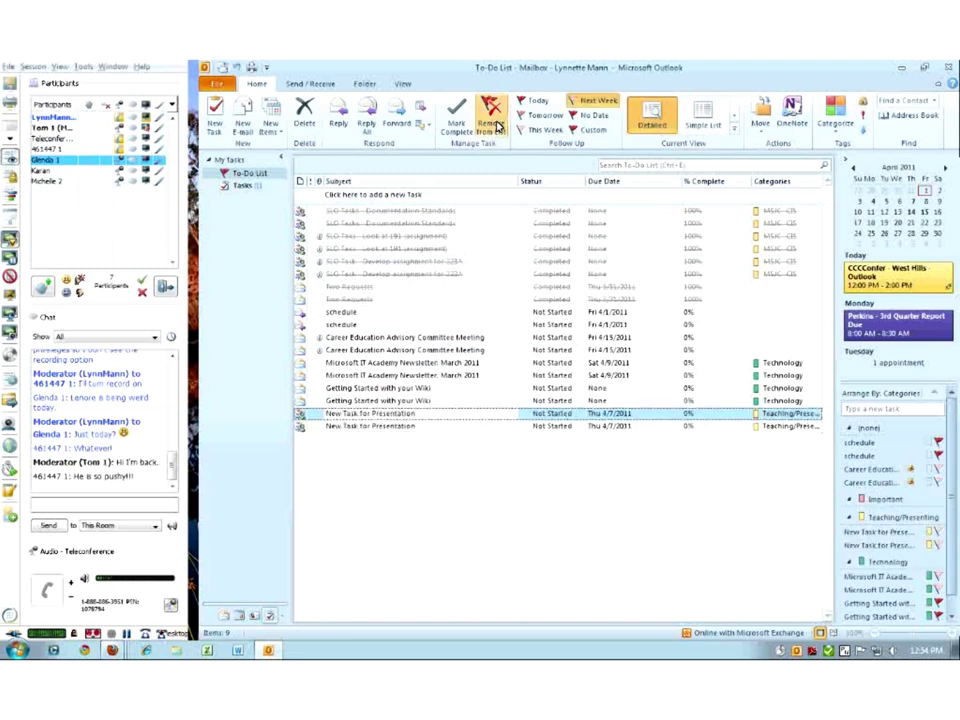
pyautogui.click(405, 211)
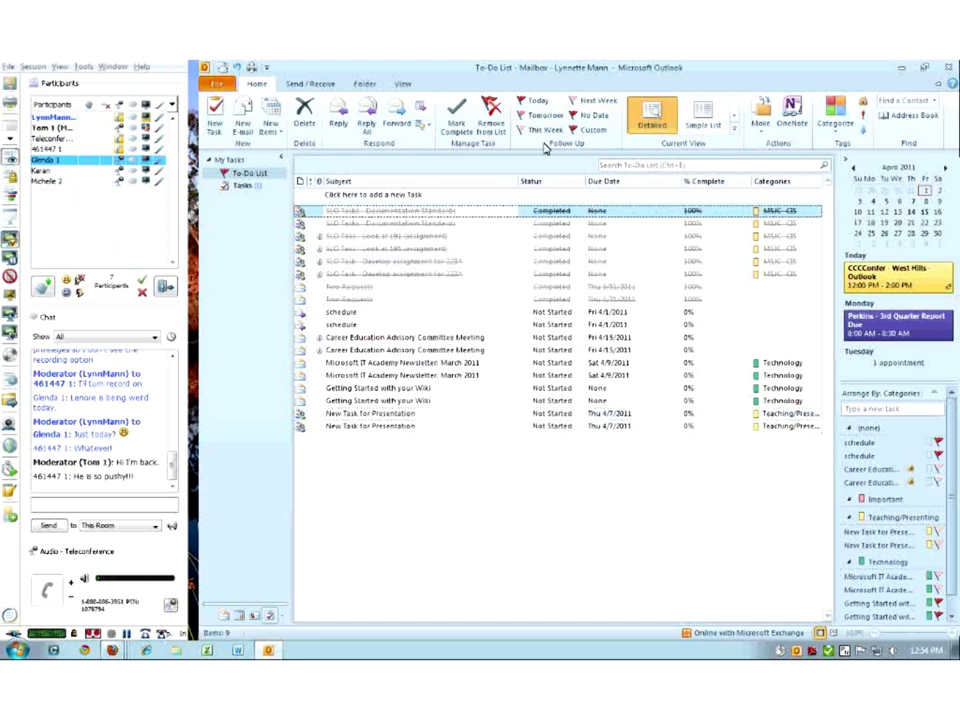
pyautogui.click(491, 116)
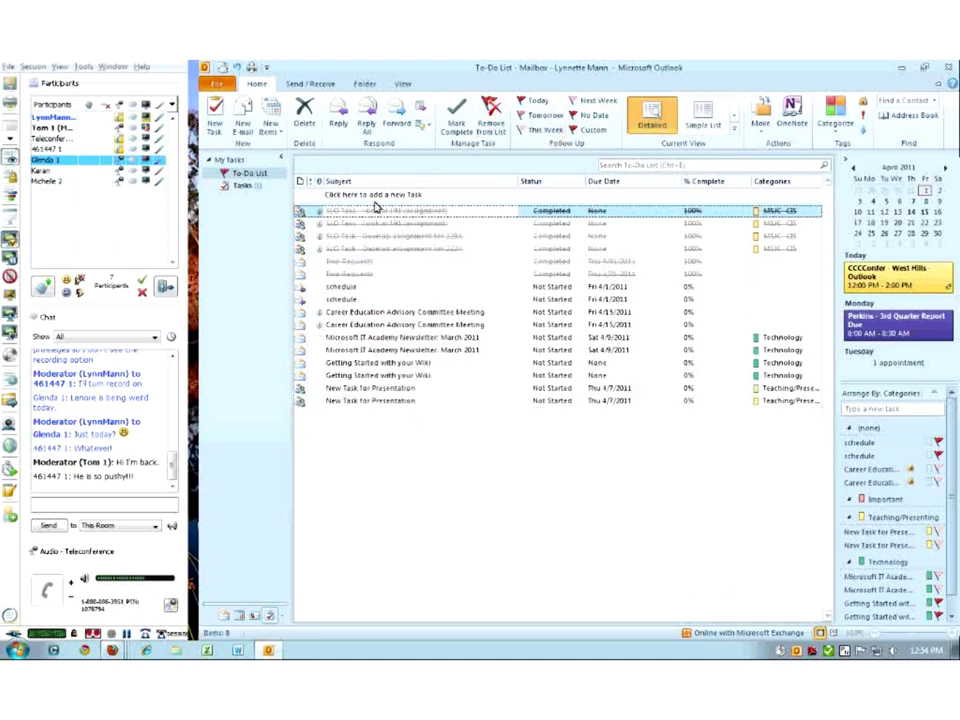
pyautogui.click(491, 116)
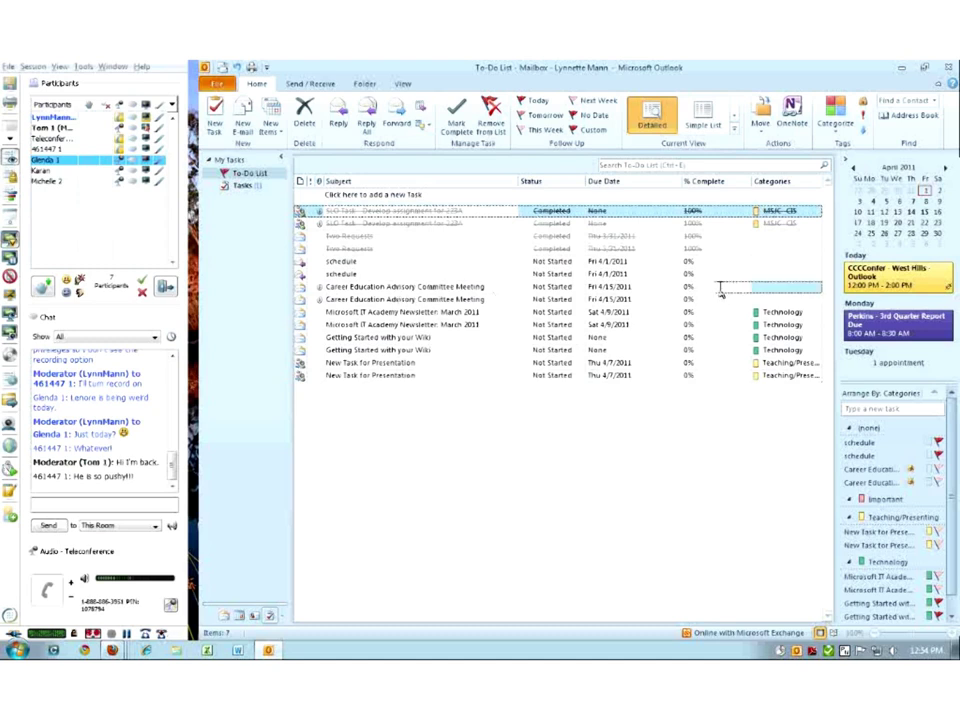
pyautogui.click(620, 287)
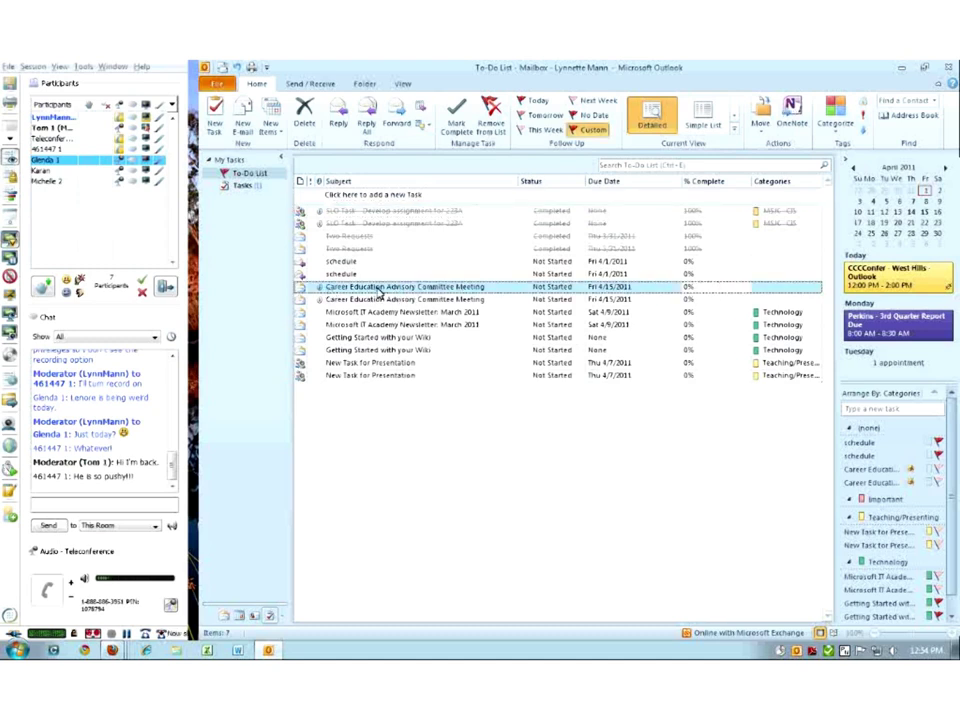
# - Set Career Education Advisory Committee Meeting to 50% complete and remove the Microsoft IT Academy Newsletter tasks
pyautogui.click(708, 290)
pyautogui.write('50')
pyautogui.press('Return')
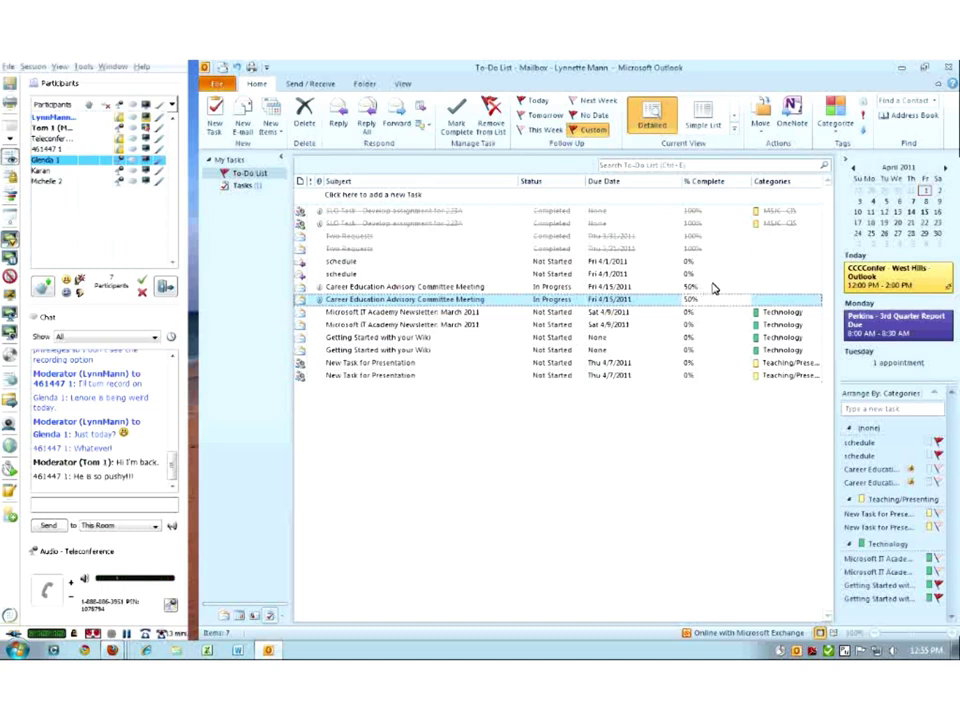
pyautogui.click(393, 312)
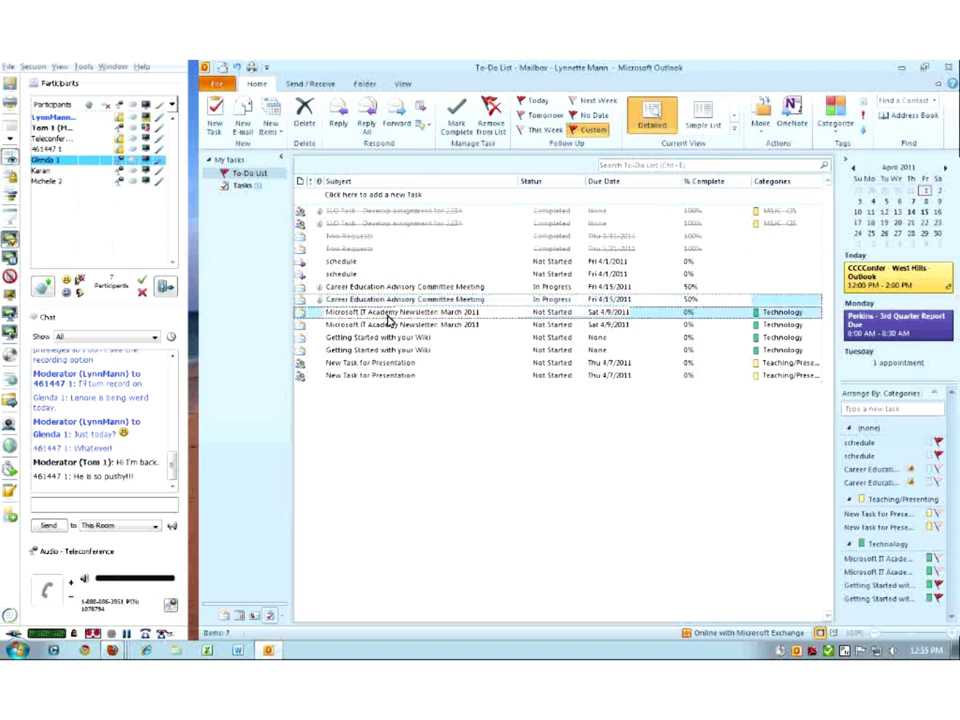
pyautogui.click(490, 112)
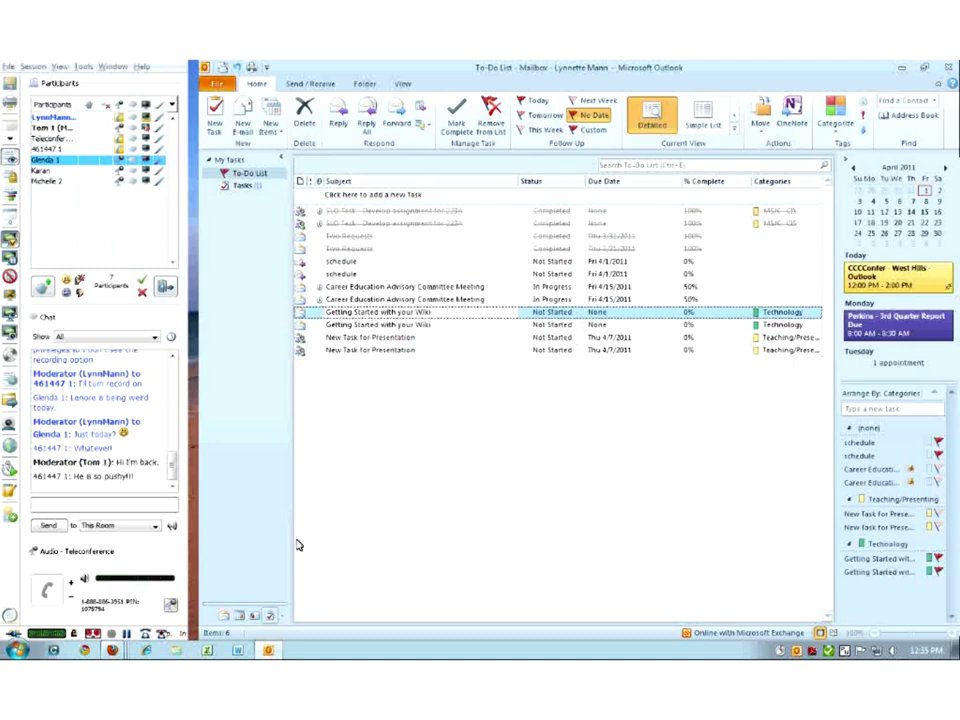
# - Switch to the Calendar, widen the navigation pane, and step through Work Week, Week and Month views
pyautogui.click(240, 616)
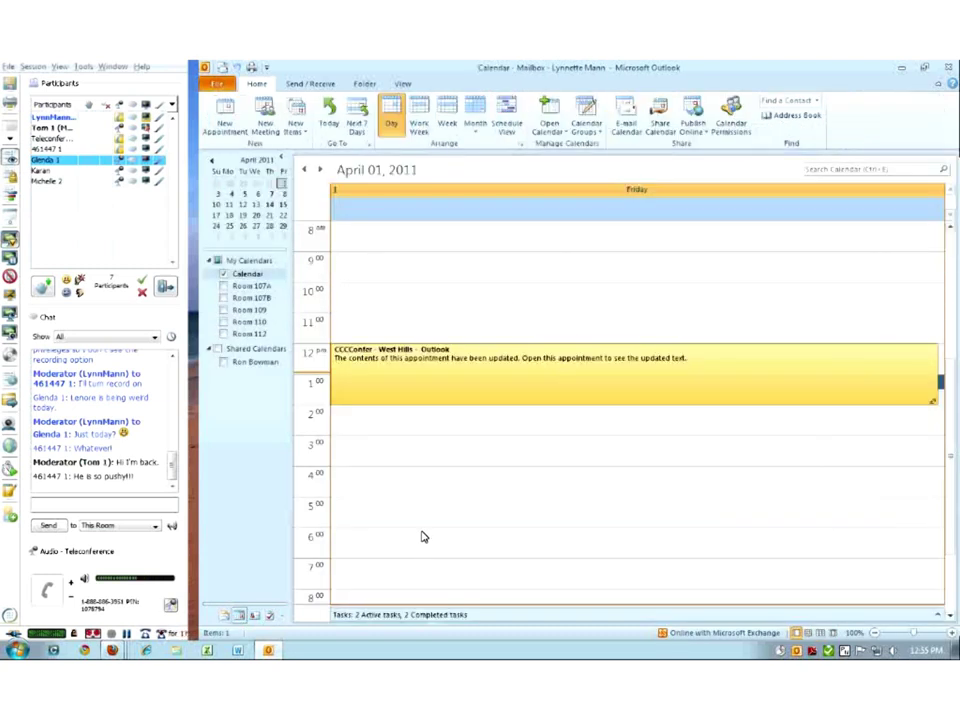
pyautogui.moveTo(291, 328); pyautogui.dragTo(348, 326)
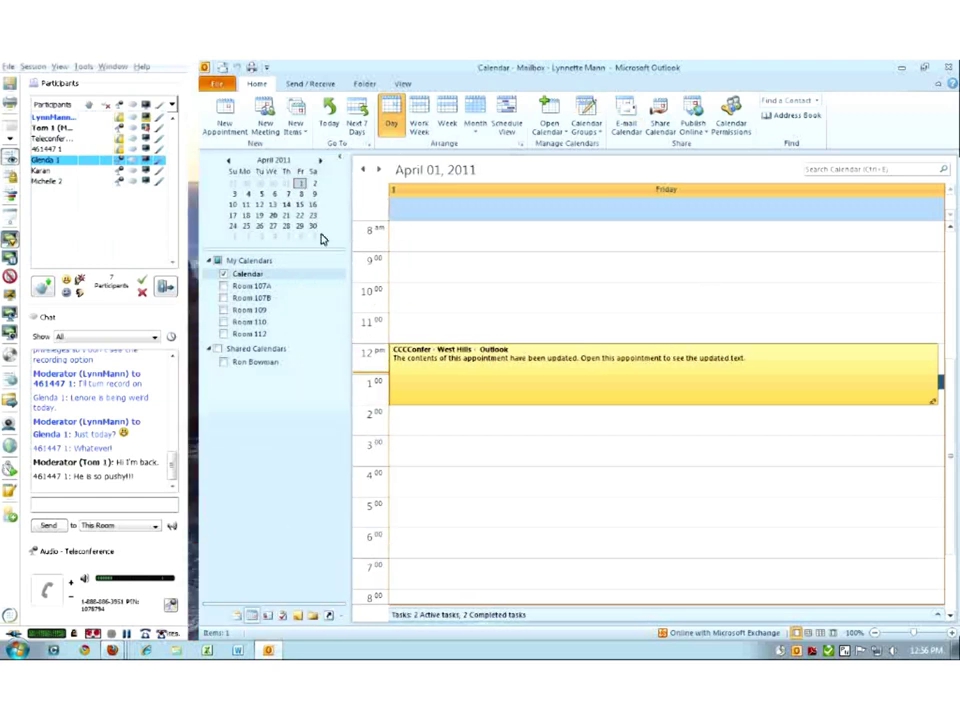
pyautogui.click(418, 122)
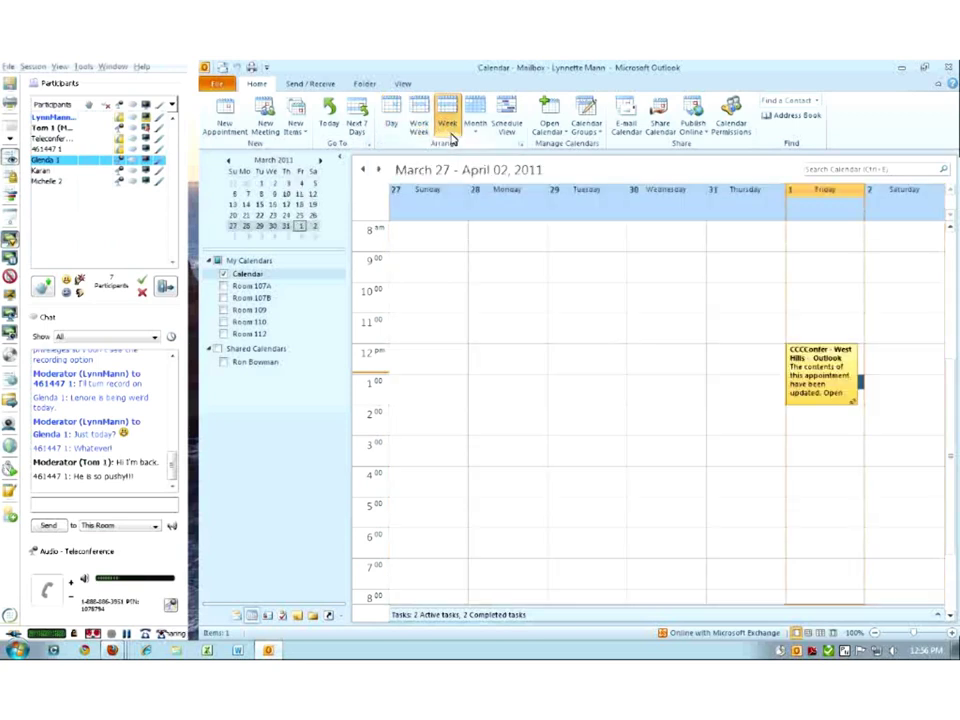
pyautogui.click(446, 122)
pyautogui.click(476, 122)
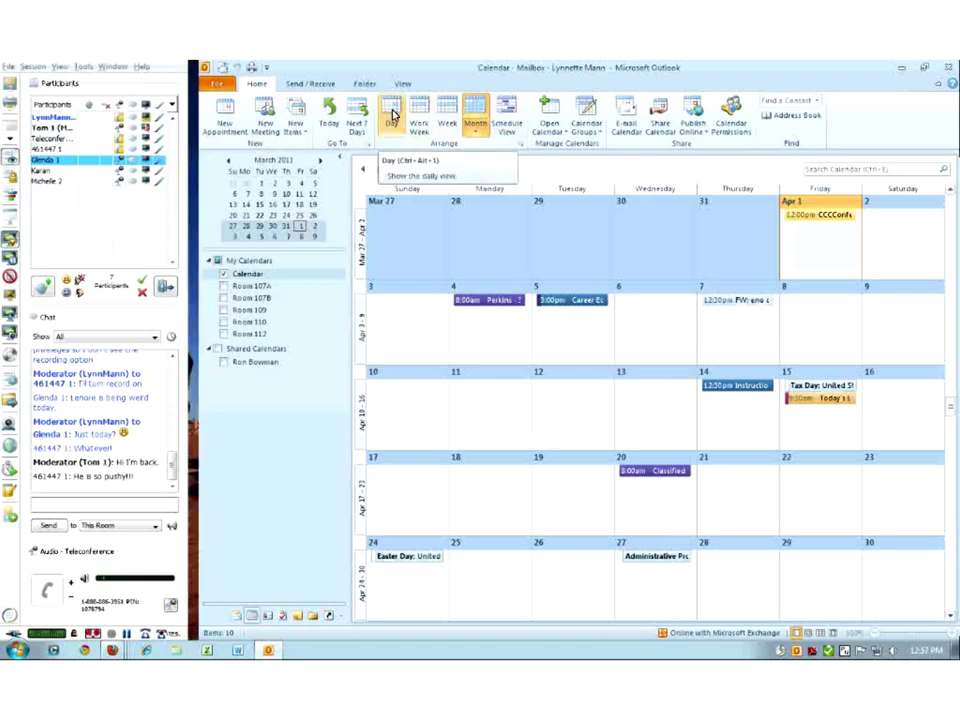
# - Show April 01, 2011 in Day view with Rooms 107A, 107B, 109, 110 and 112 side by side
pyautogui.click(391, 118)
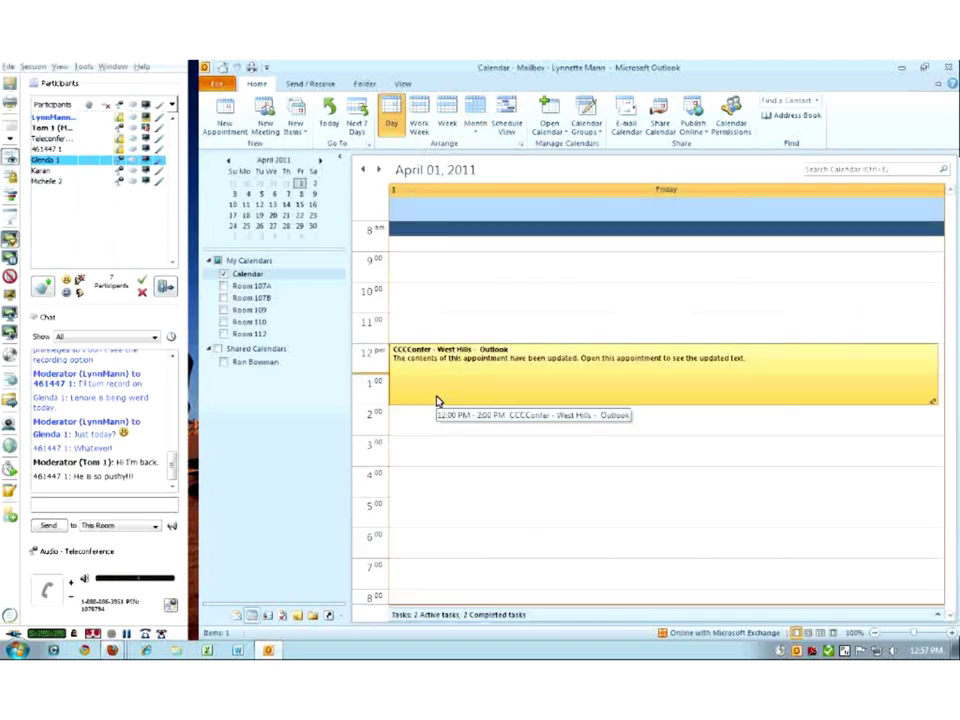
pyautogui.click(224, 286)
pyautogui.click(224, 298)
pyautogui.click(224, 310)
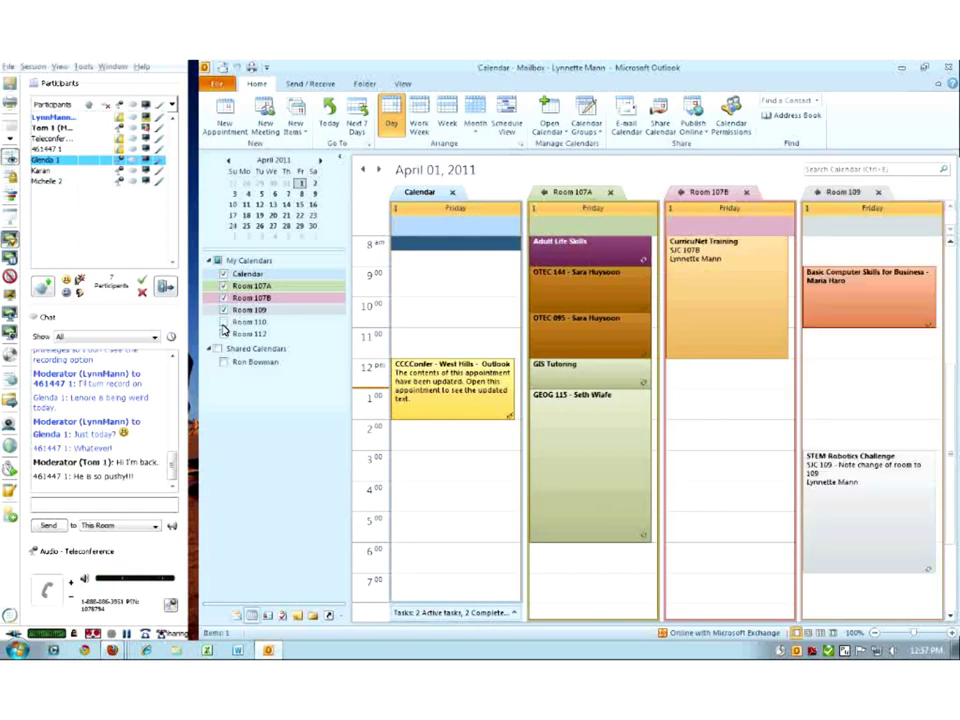
pyautogui.click(224, 334)
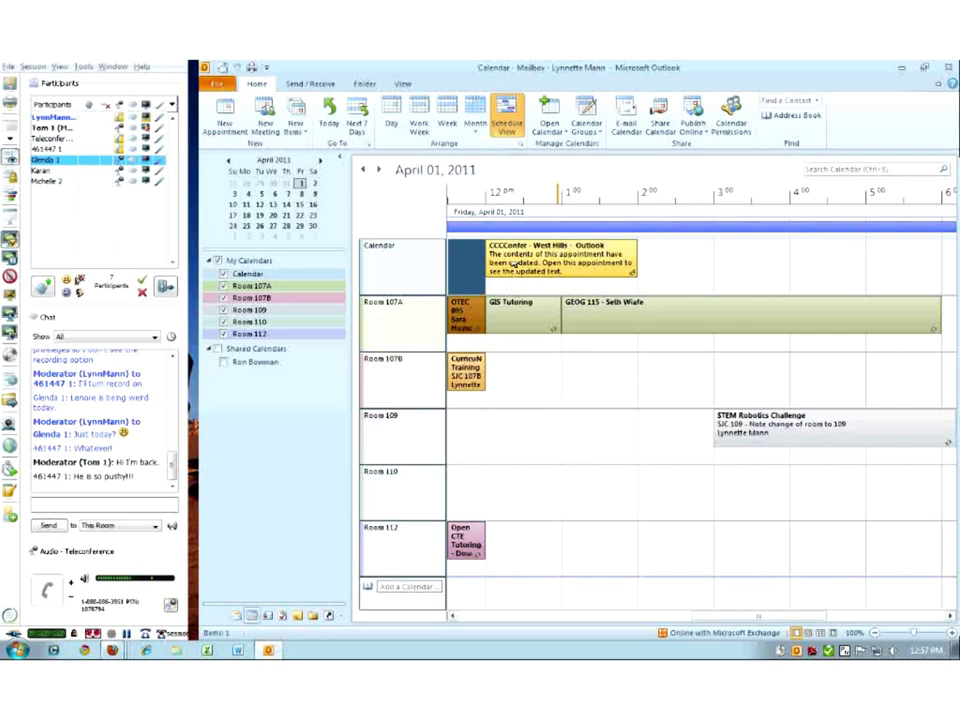
pyautogui.click(391, 122)
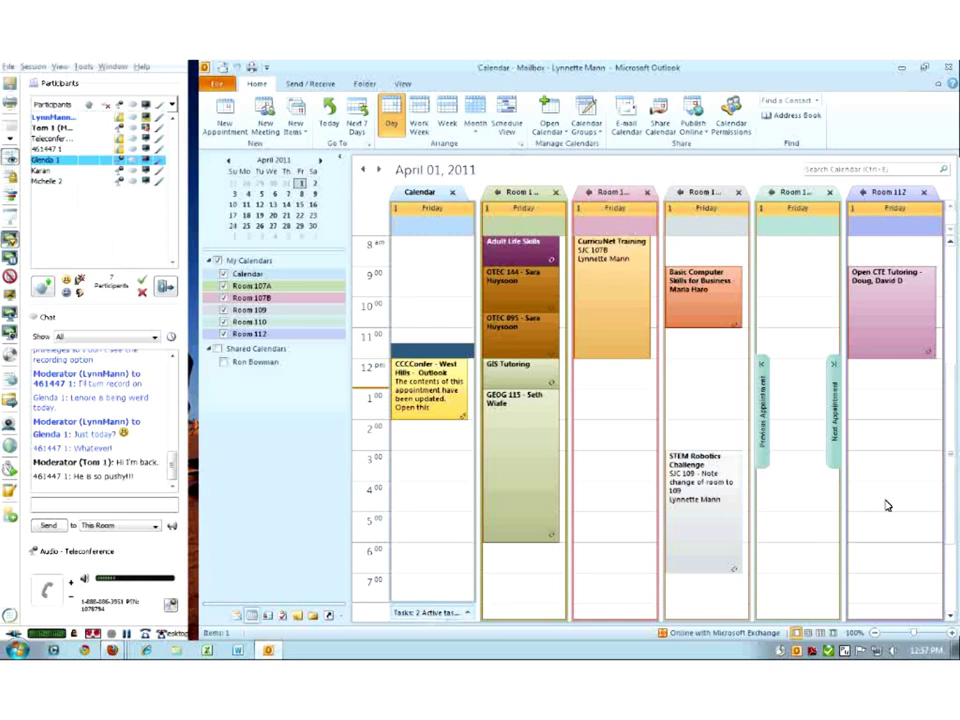
# - Select Room 107B's 3:00 PM slot on April 01 and bring up the New Items menu
pyautogui.click(432, 459)
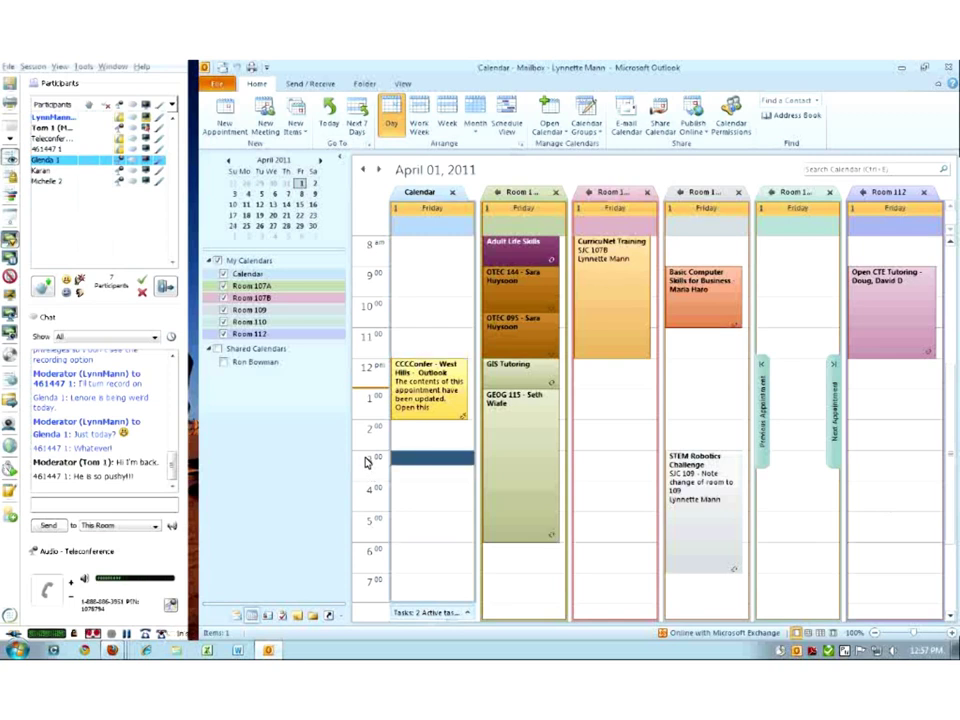
pyautogui.click(608, 461)
pyautogui.click(792, 461)
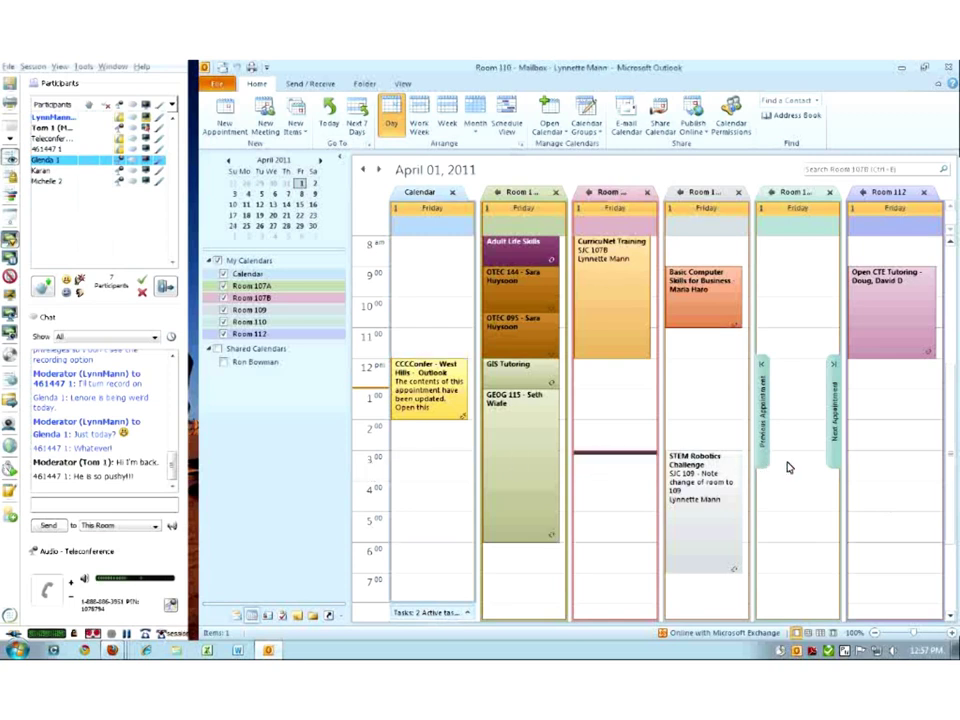
pyautogui.click(882, 462)
pyautogui.click(630, 461)
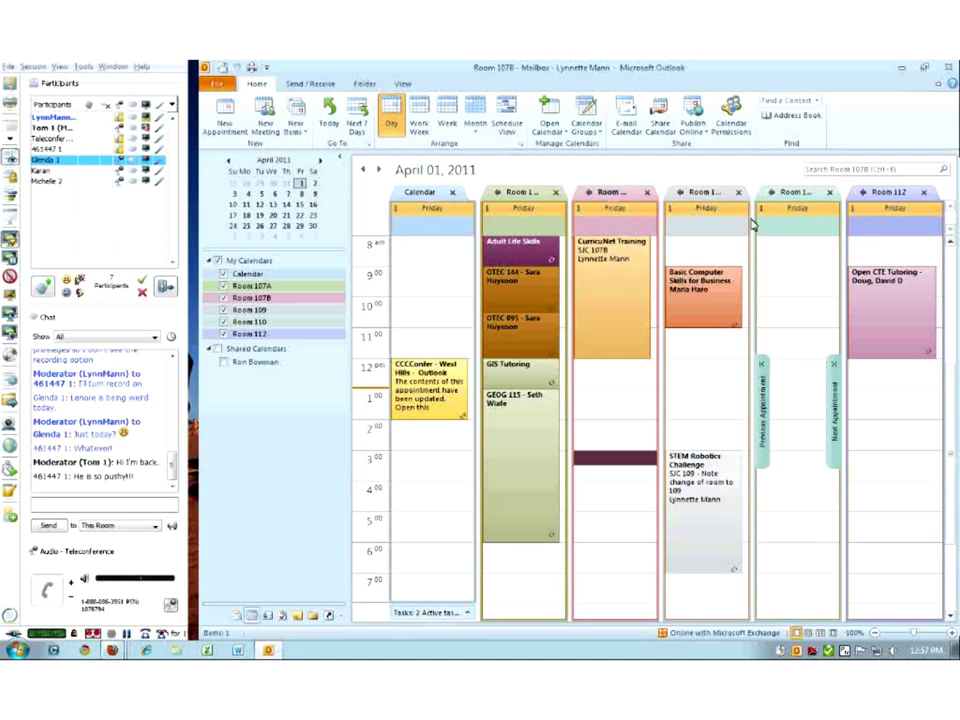
pyautogui.click(296, 134)
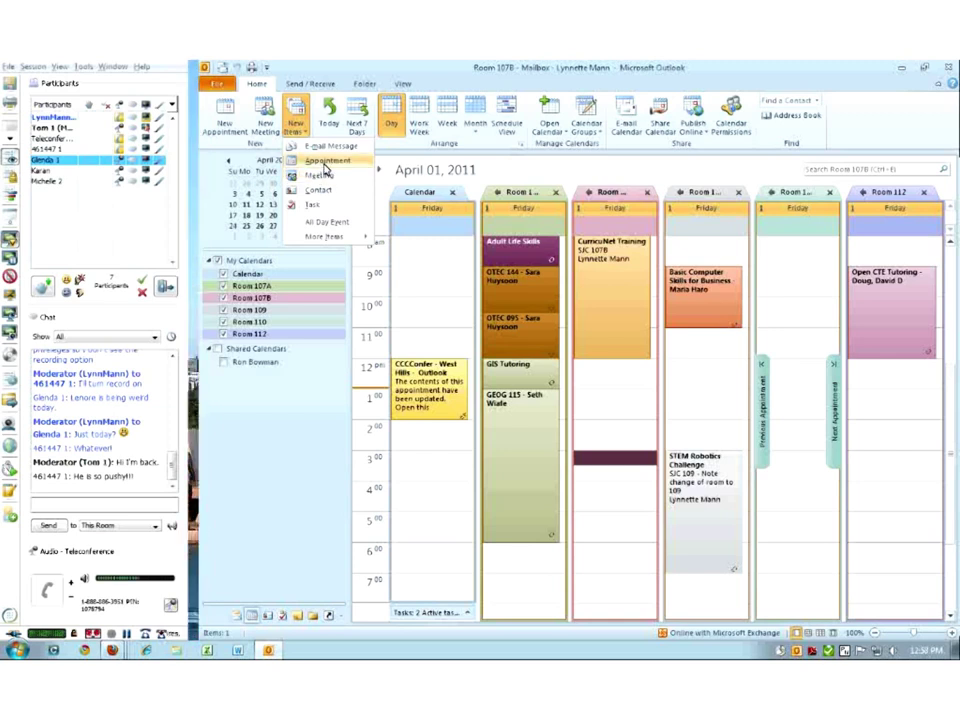
# - Create a calendar group named New Group and show the colleague's shared calendar
pyautogui.click(247, 263)
pyautogui.rightClick(247, 263)
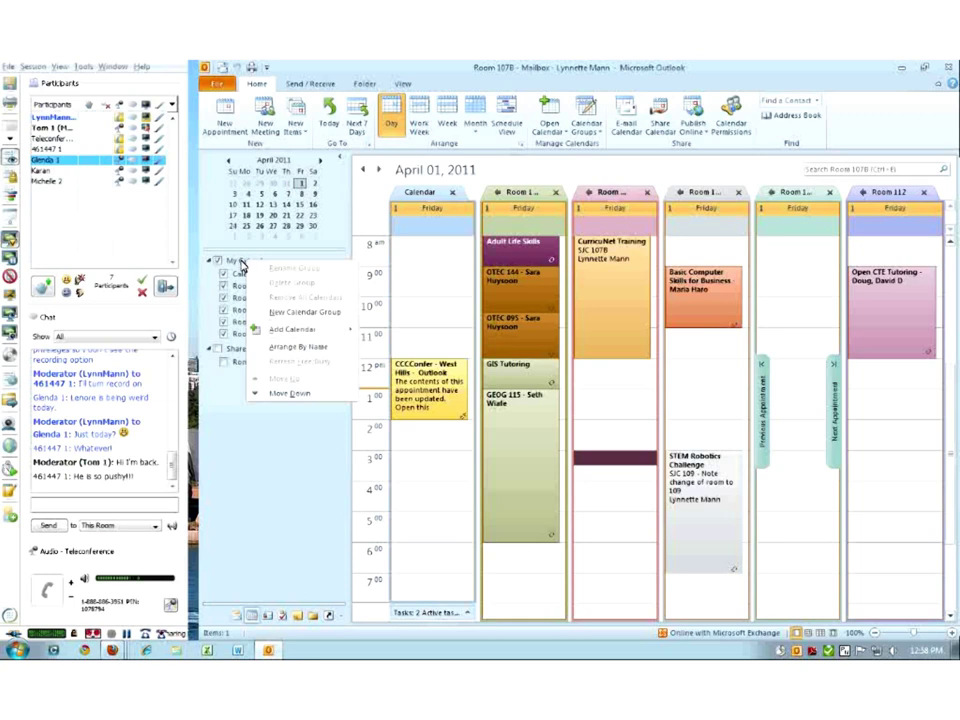
pyautogui.rightClick(238, 266)
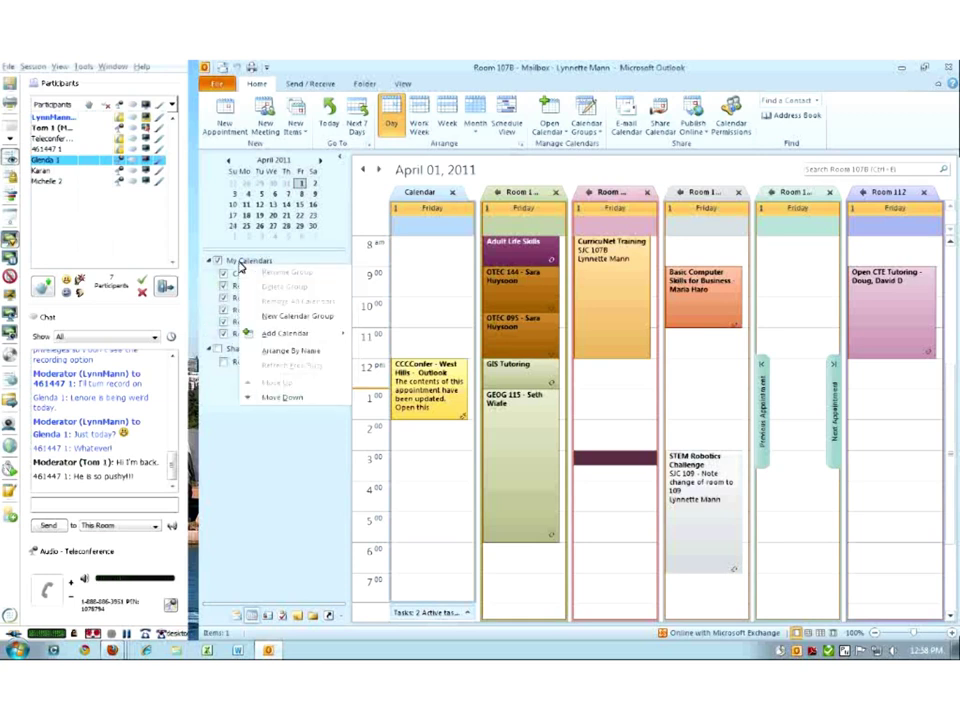
pyautogui.click(290, 318)
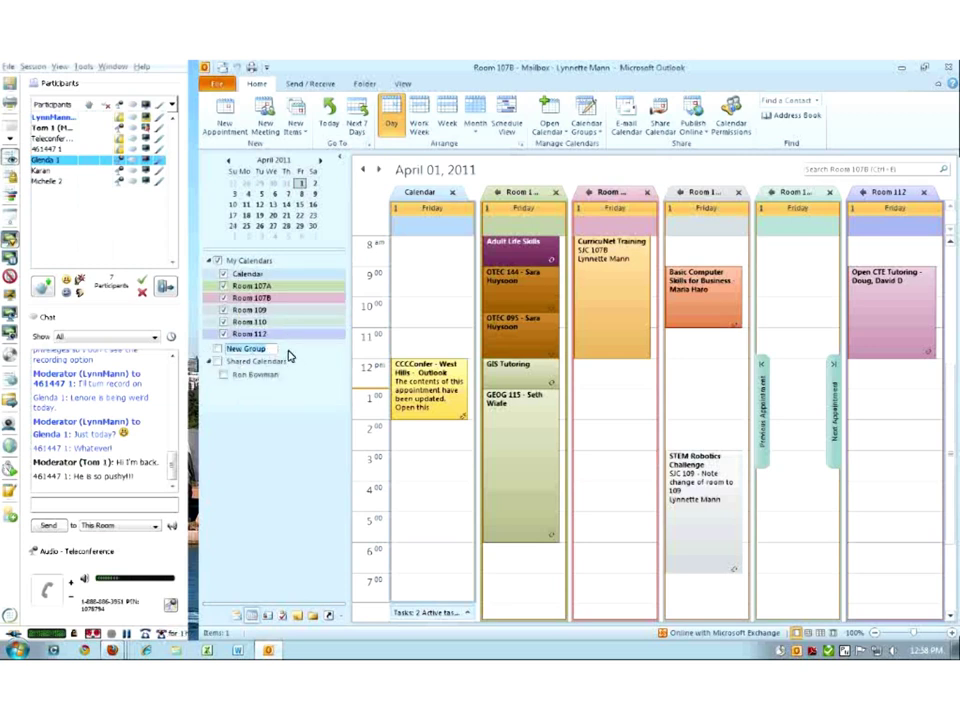
pyautogui.press('Return')
pyautogui.click(296, 376)
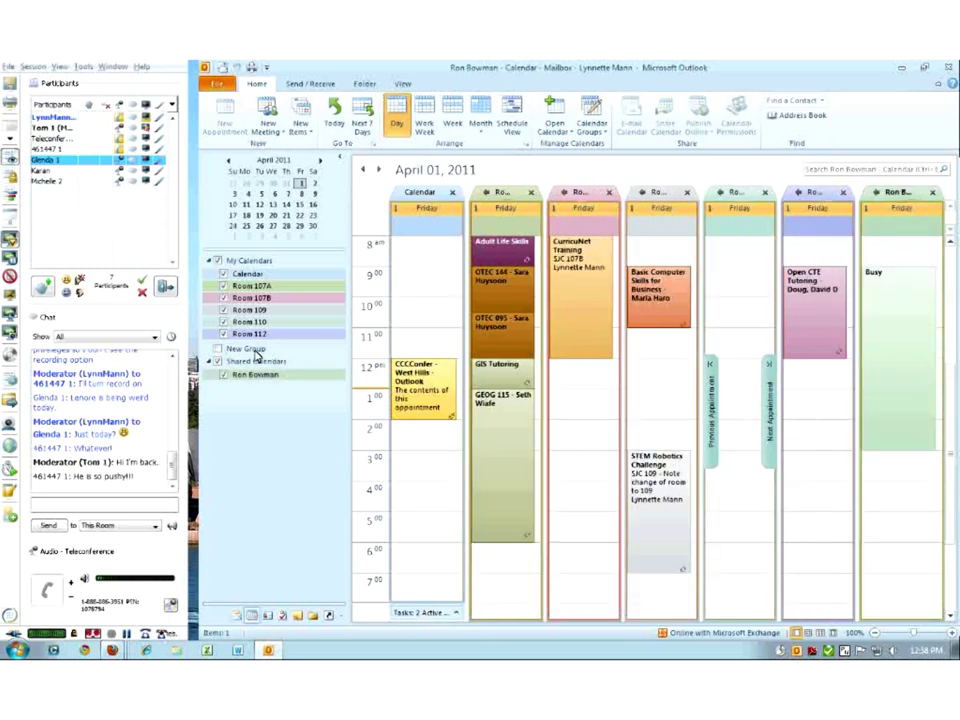
# - Delete the New Group calendar group and display all calendars in Schedule View
pyautogui.rightClick(250, 351)
pyautogui.click(292, 357)
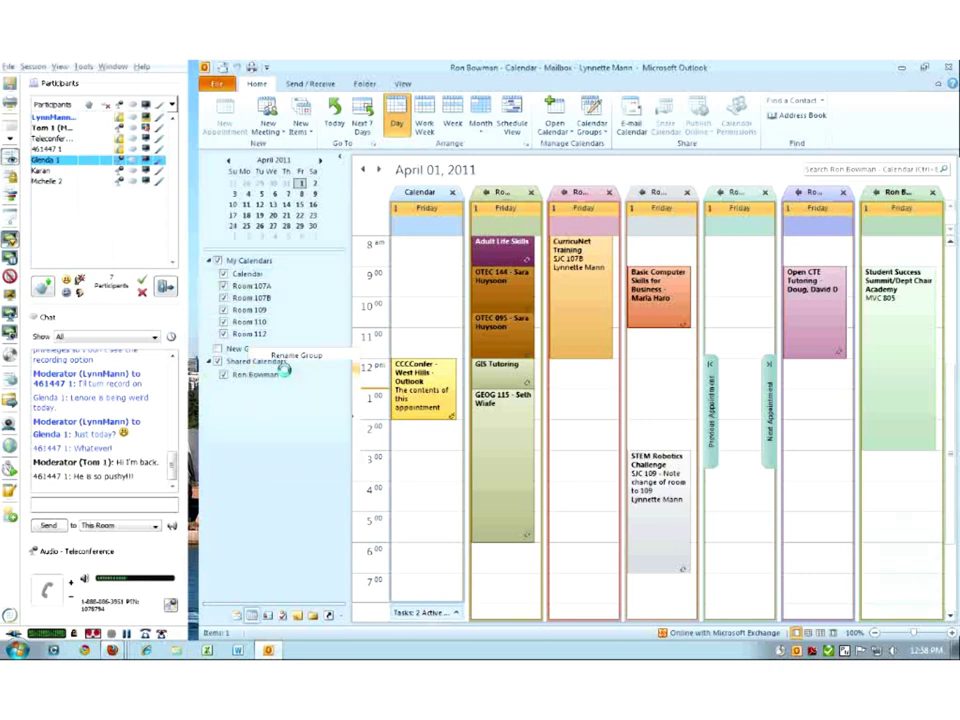
pyautogui.click(555, 391)
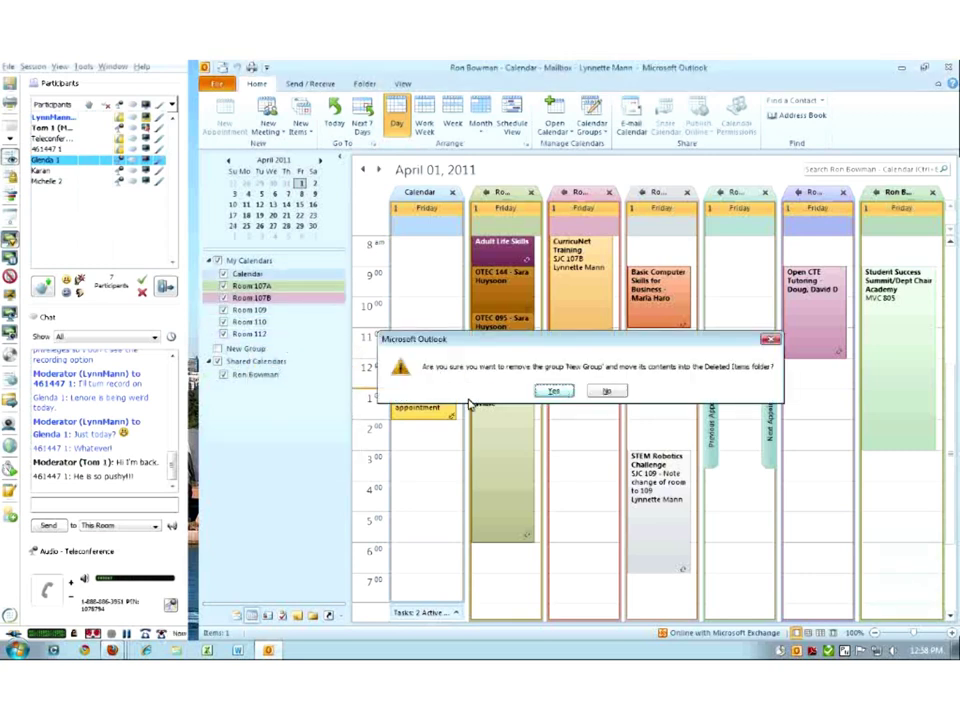
pyautogui.rightClick(252, 276)
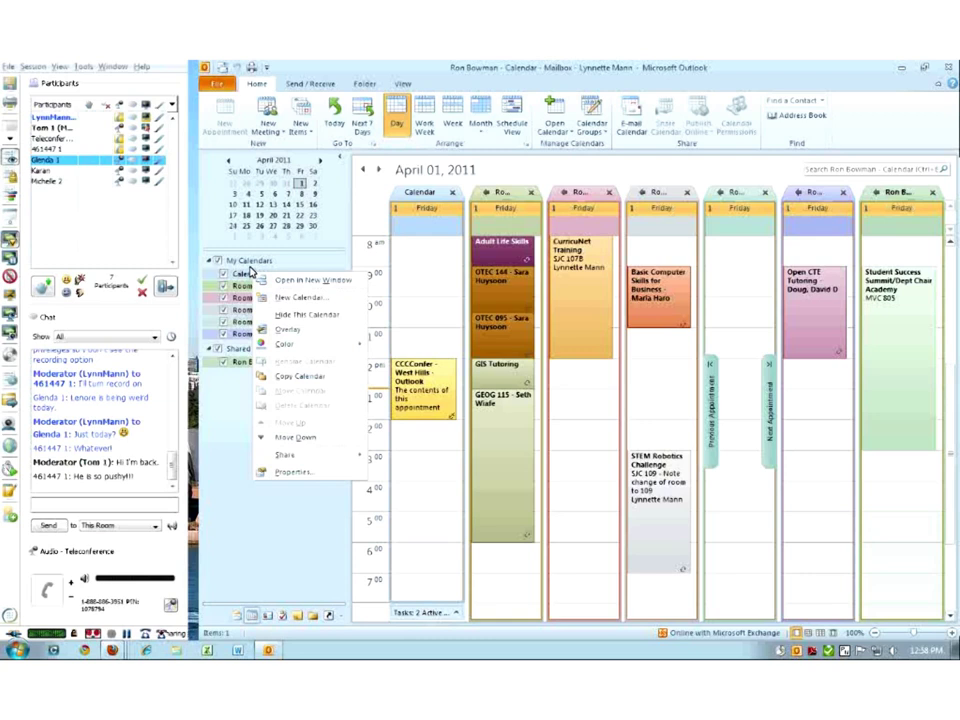
pyautogui.click(303, 262)
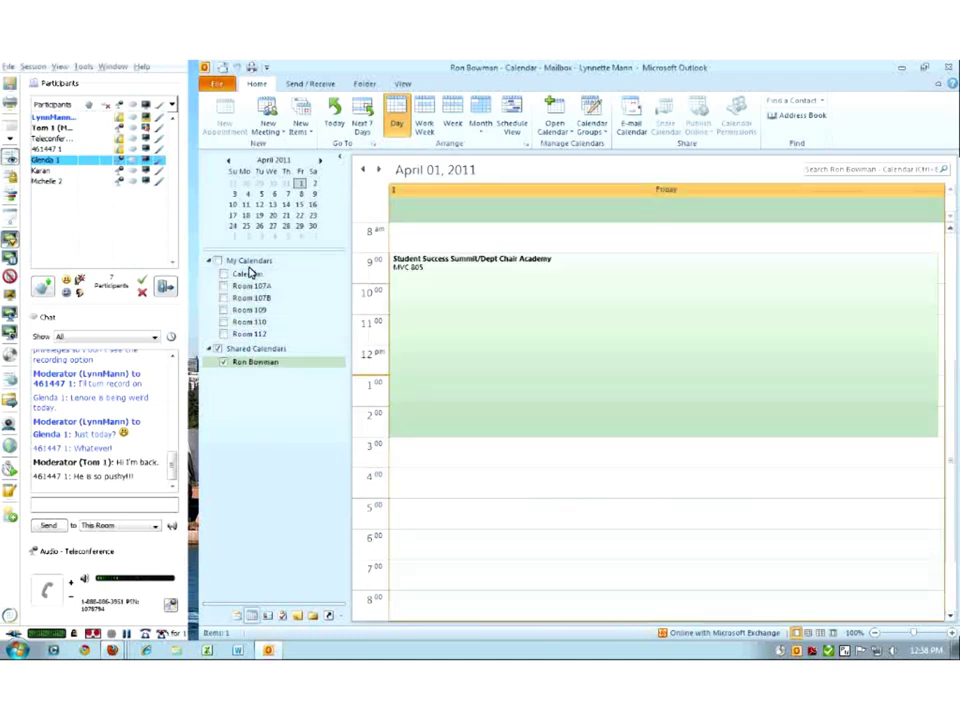
pyautogui.click(218, 262)
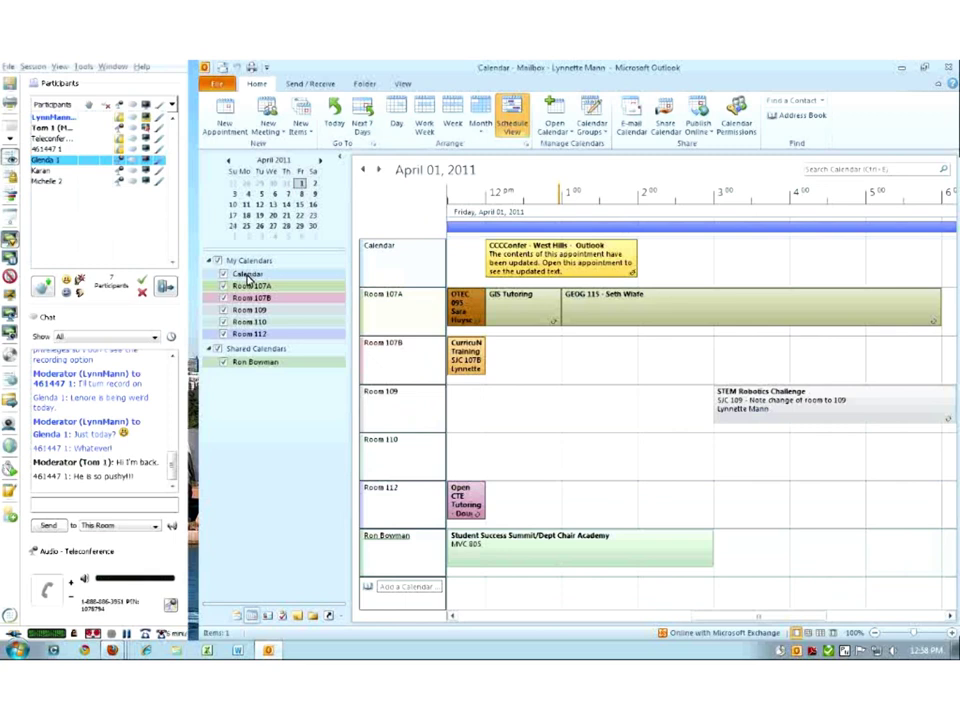
# - Create a new calendar named 'Presentation' from the main Calendar's New Calendar option
pyautogui.rightClick(248, 276)
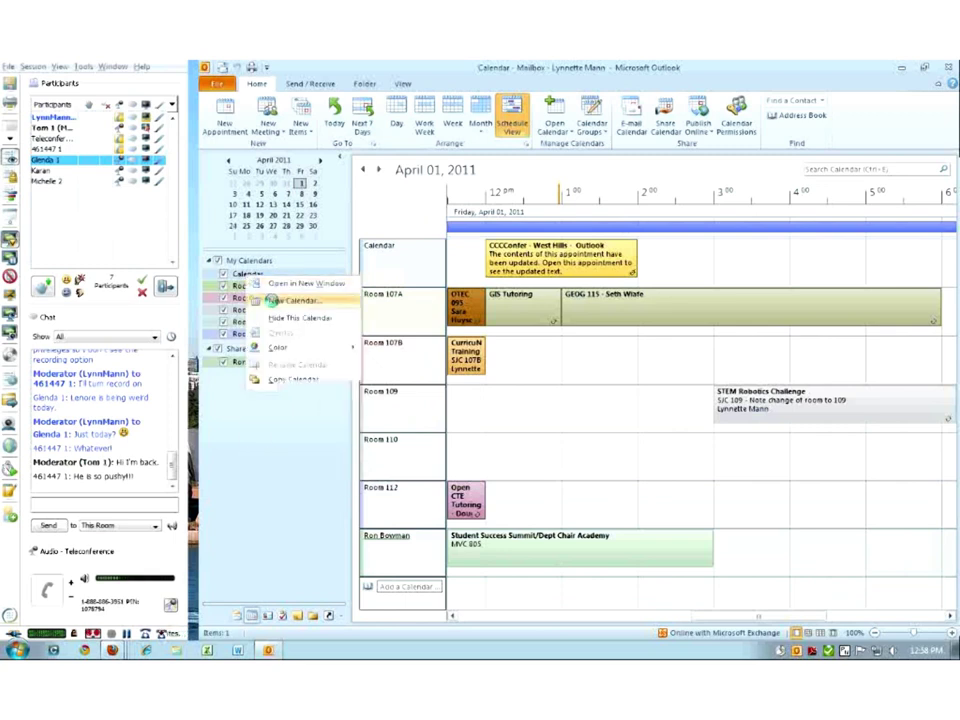
pyautogui.click(270, 299)
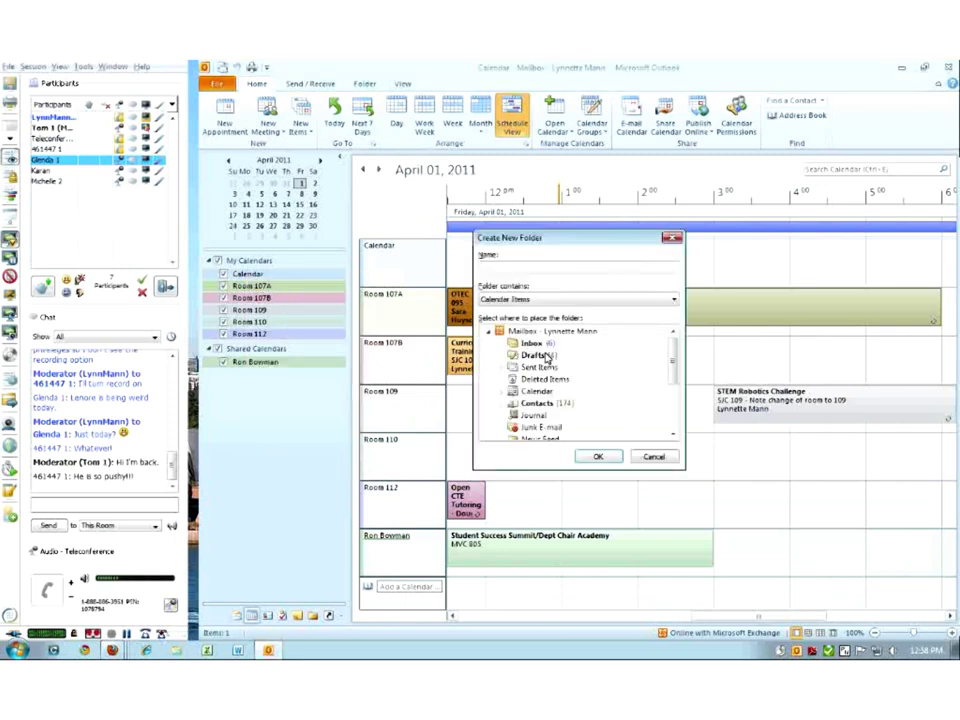
pyautogui.click(653, 456)
pyautogui.rightClick(246, 276)
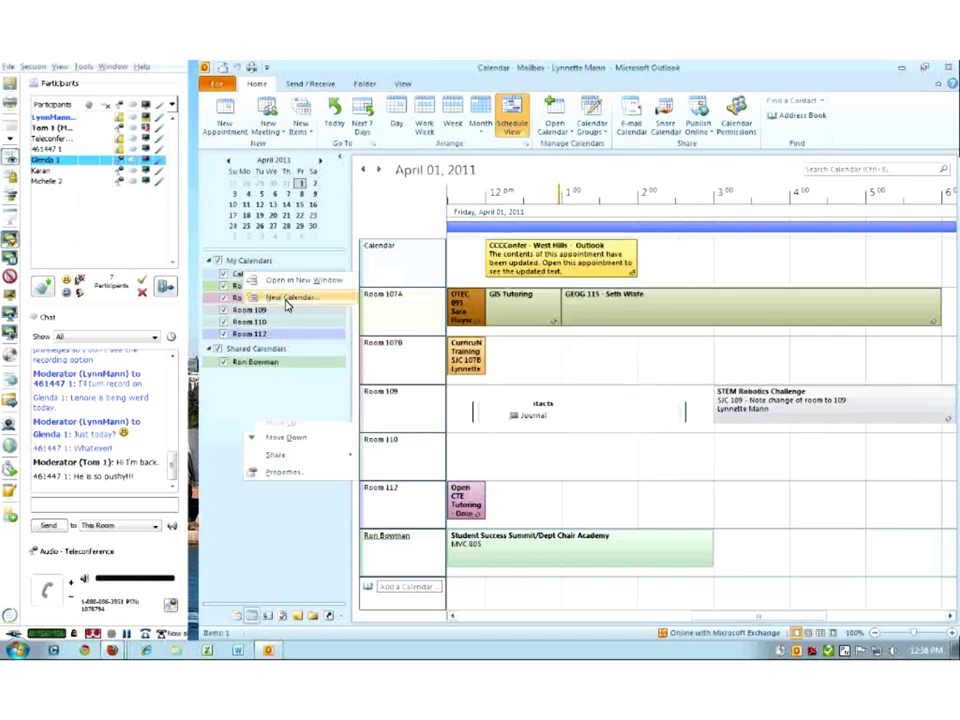
pyautogui.click(278, 299)
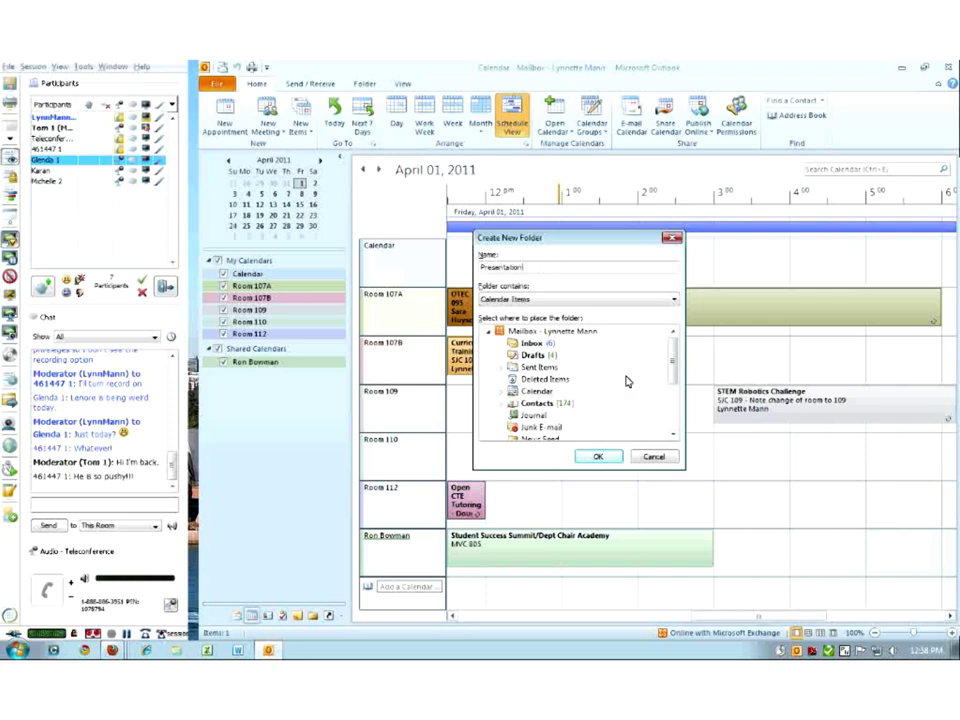
pyautogui.click(598, 456)
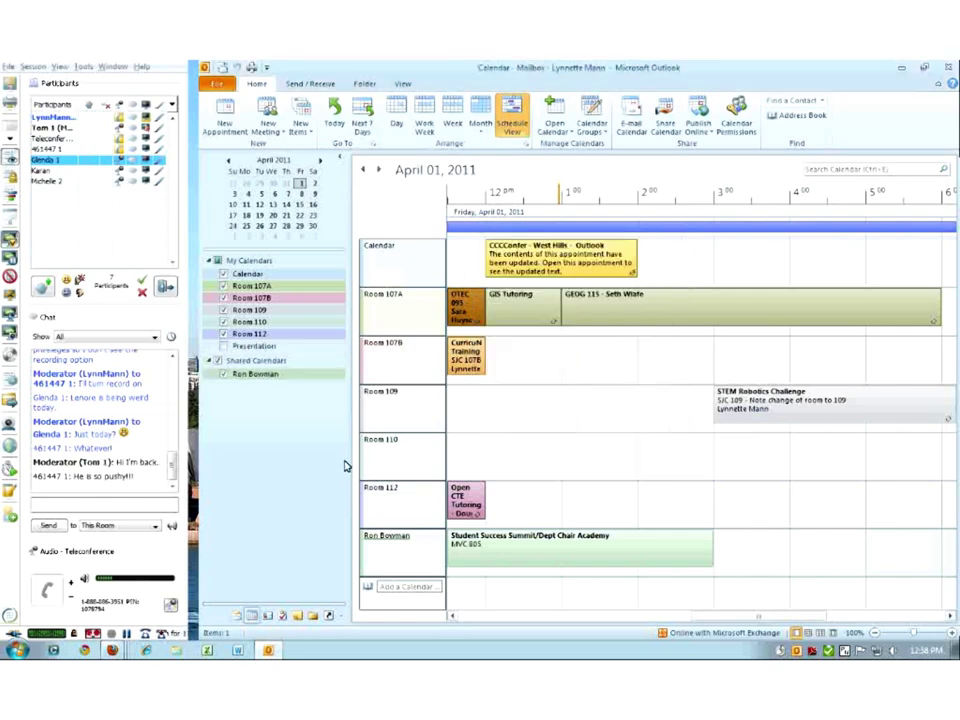
# - Show Presentation in Day view and hide the colleague's shared calendar, Room 107A and Room 109
pyautogui.click(245, 346)
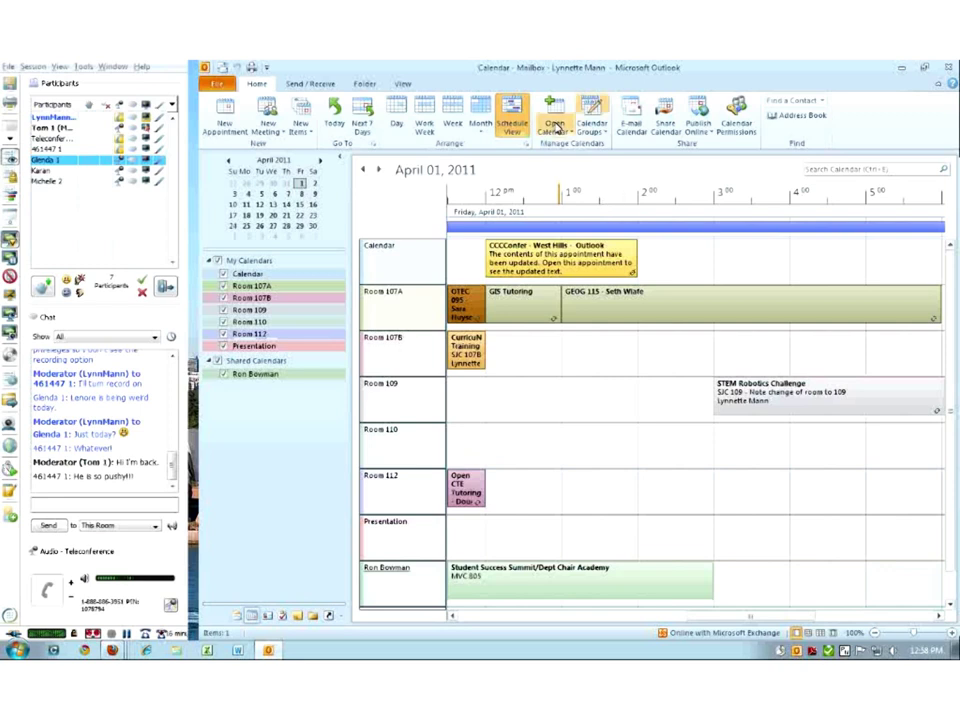
pyautogui.click(397, 121)
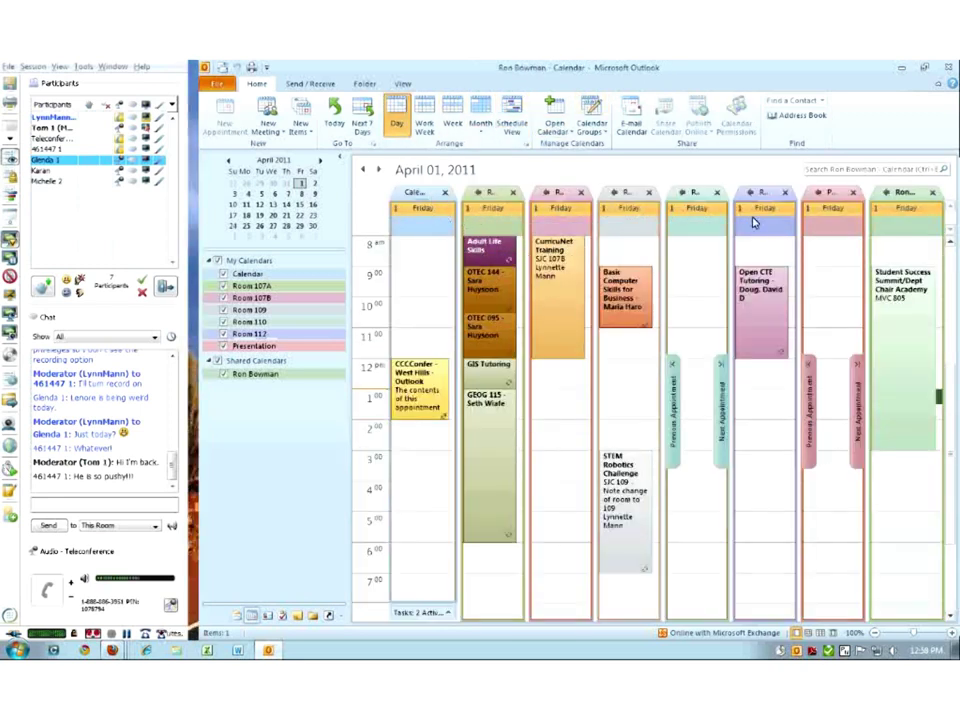
pyautogui.click(836, 194)
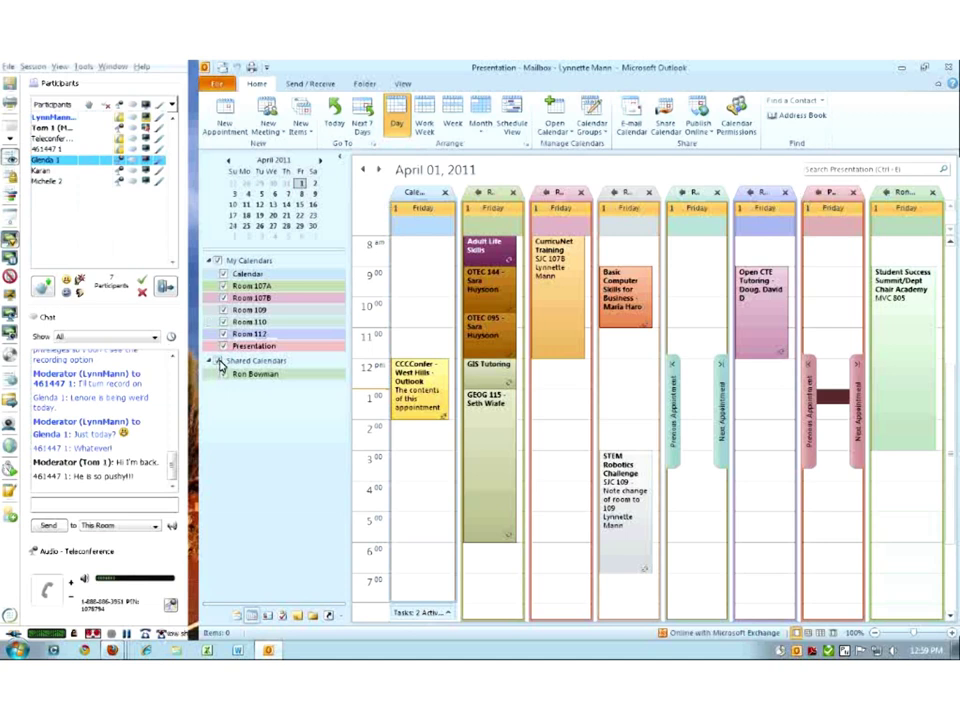
pyautogui.click(222, 372)
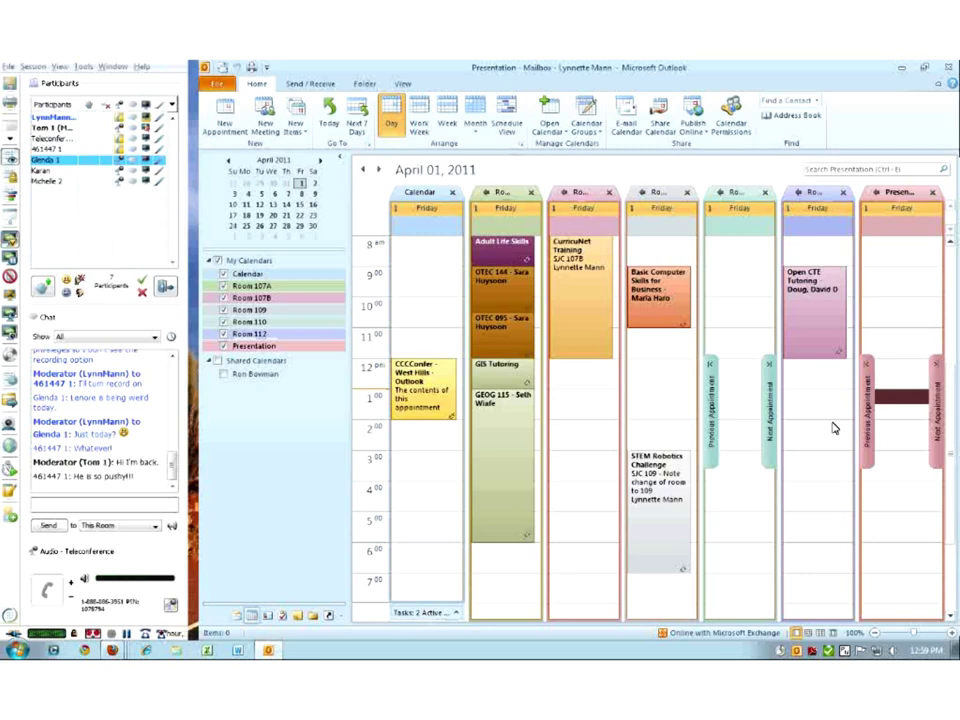
pyautogui.click(222, 345)
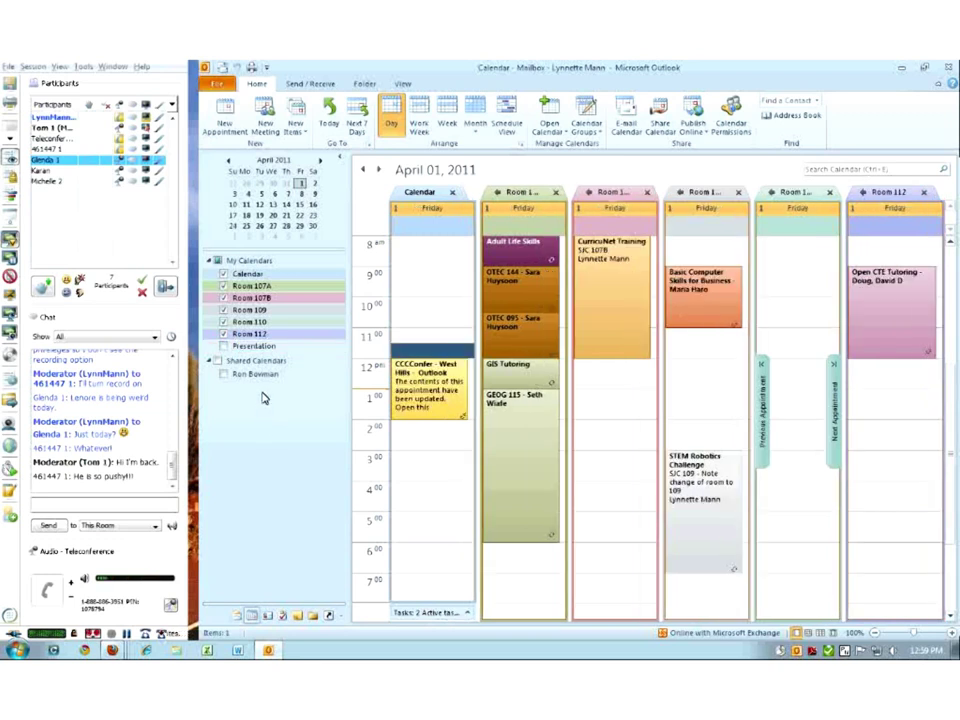
pyautogui.click(223, 275)
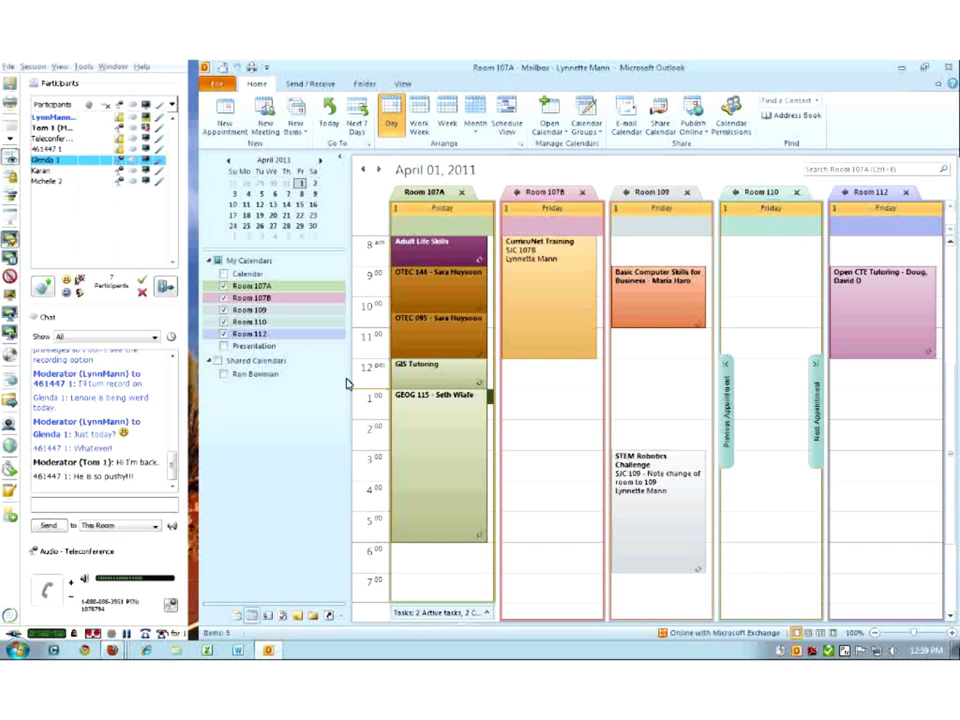
pyautogui.click(224, 346)
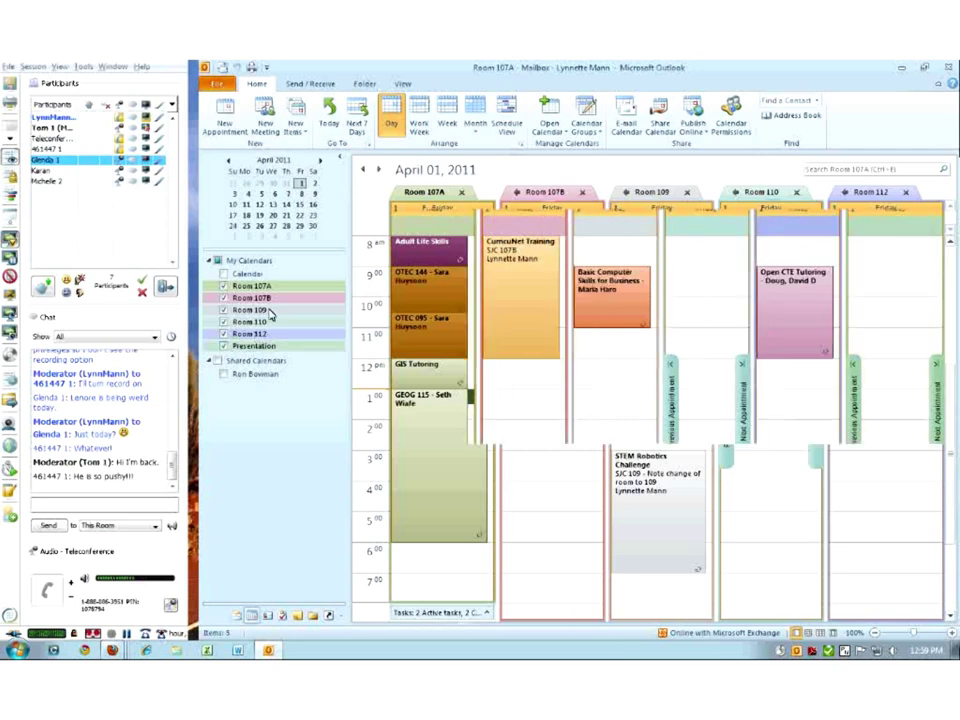
pyautogui.click(224, 274)
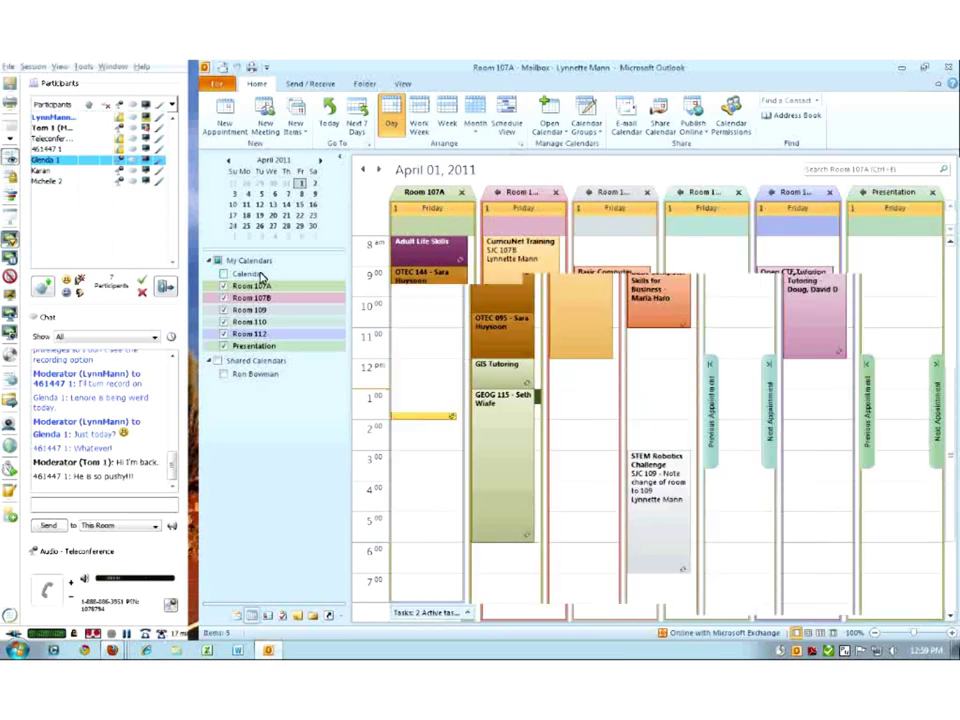
pyautogui.click(224, 286)
pyautogui.click(225, 311)
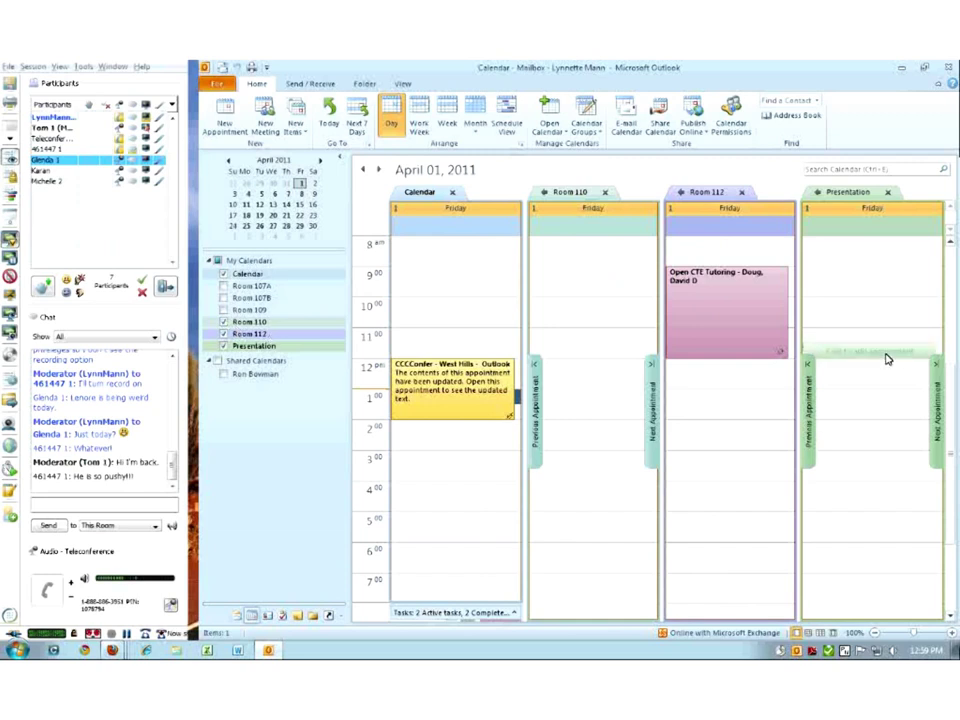
pyautogui.doubleClick(851, 260)
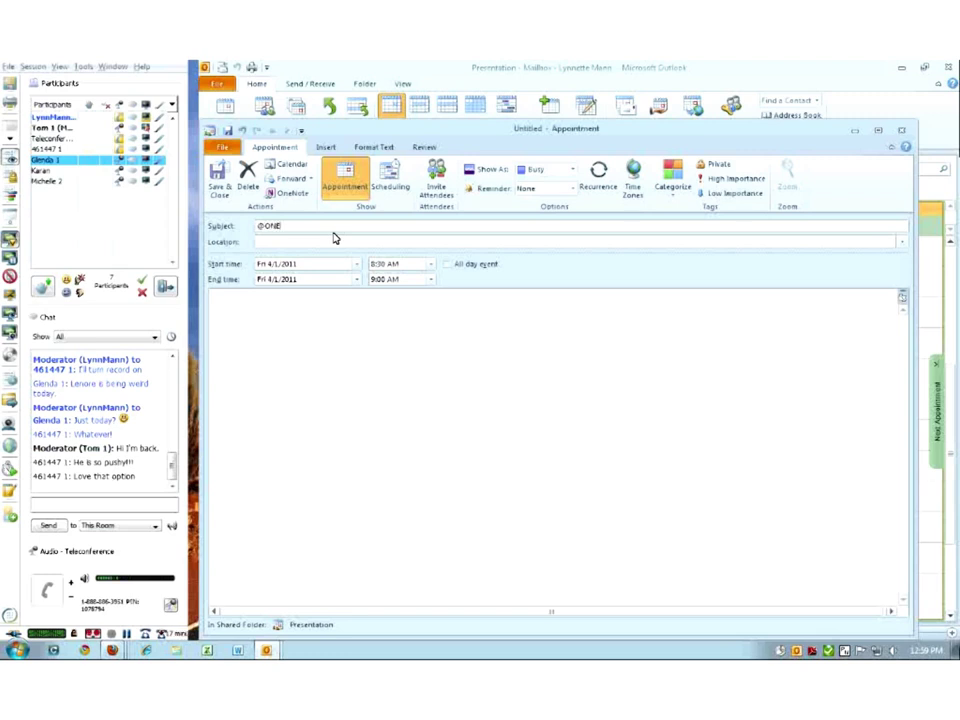
pyautogui.write('for West Hills')
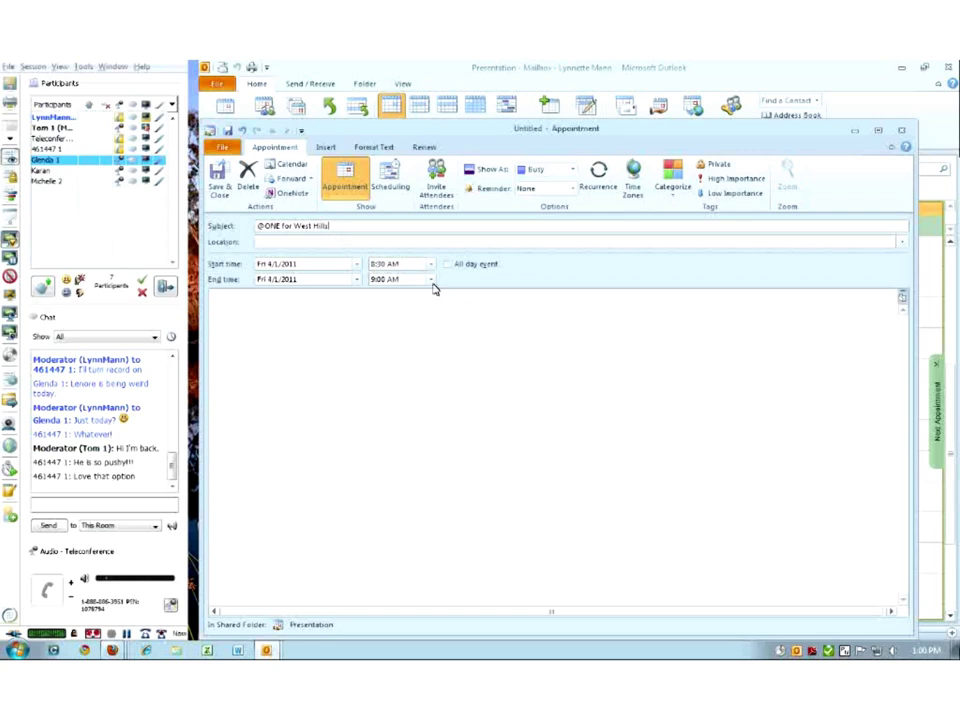
pyautogui.click(431, 279)
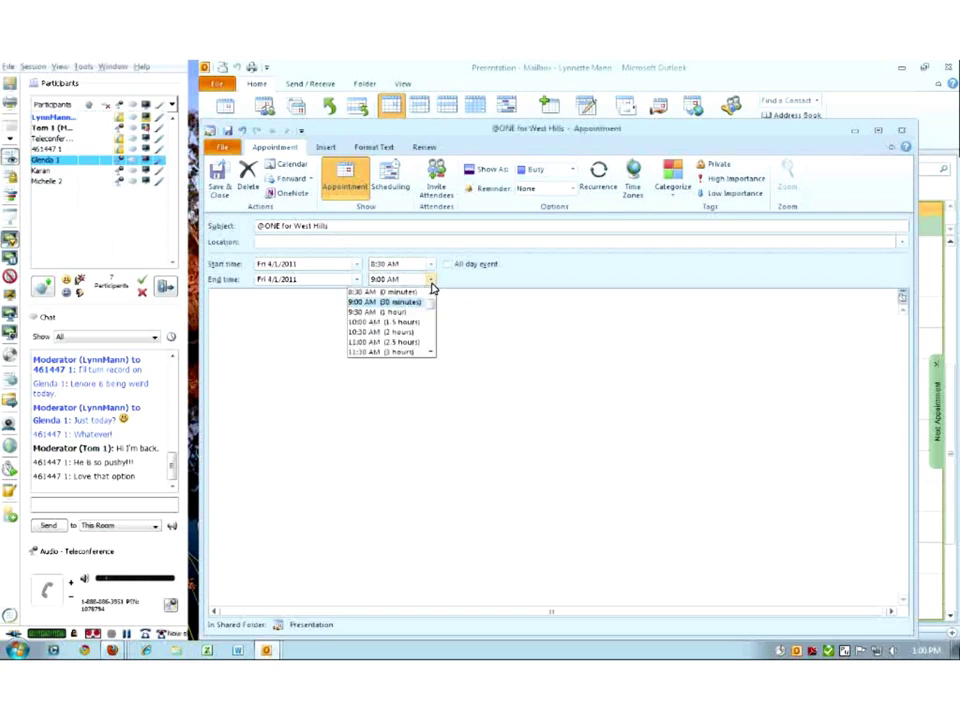
pyautogui.scroll(-2, 400, 352)
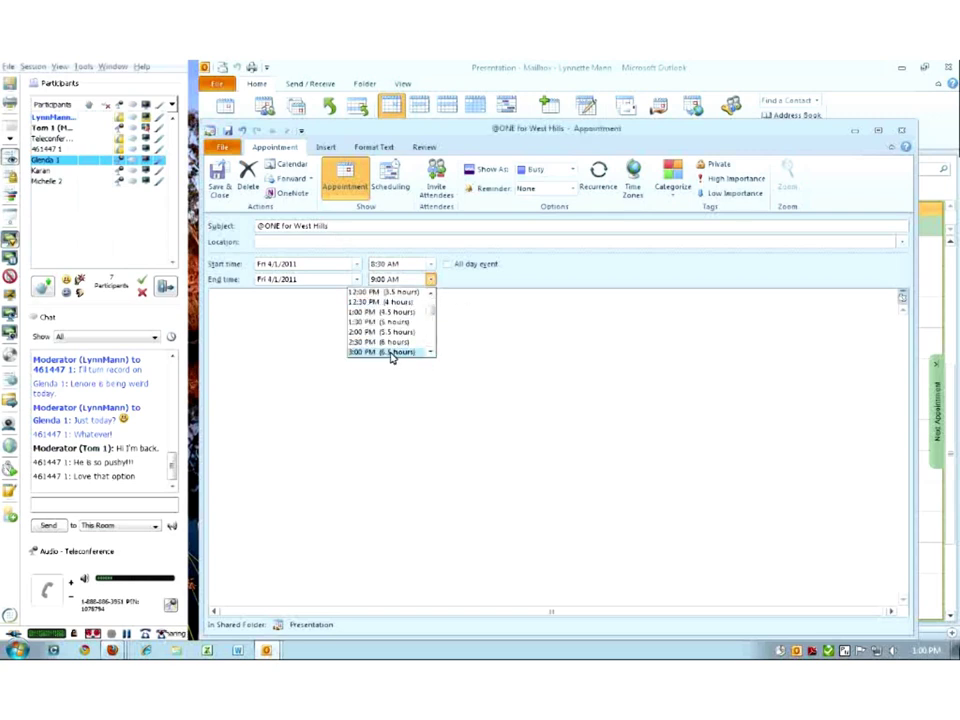
pyautogui.click(107, 225)
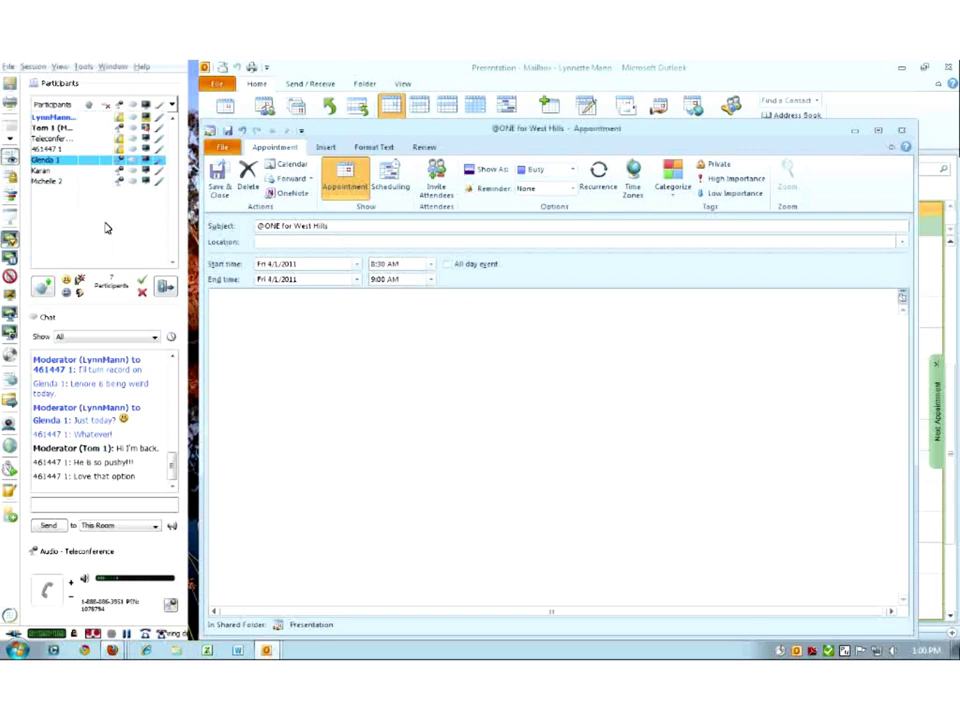
pyautogui.click(431, 279)
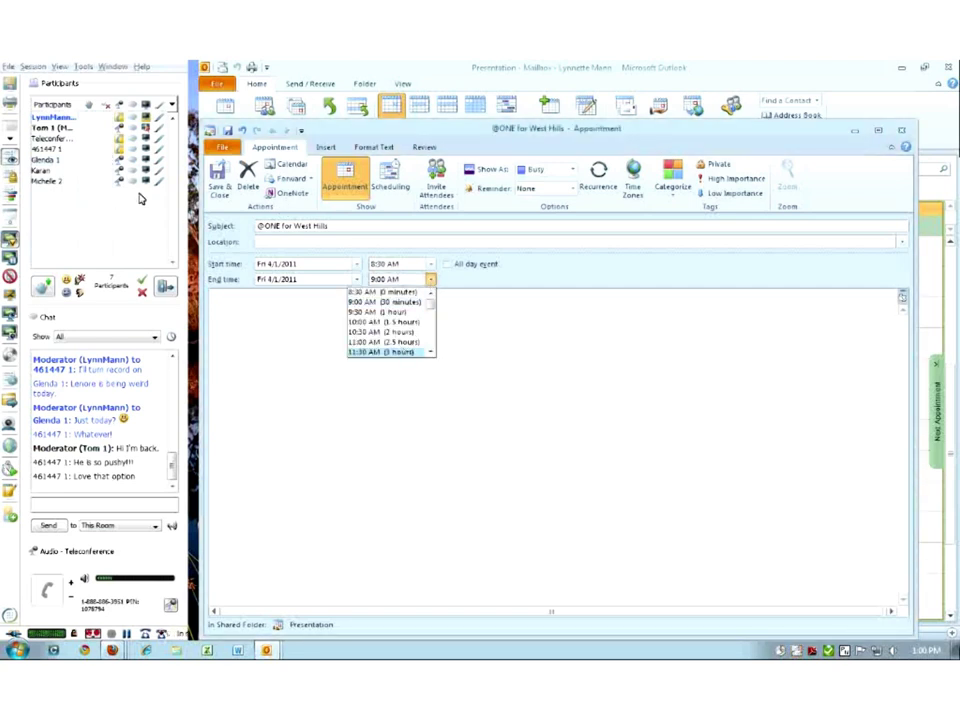
pyautogui.click(431, 340)
pyautogui.click(392, 343)
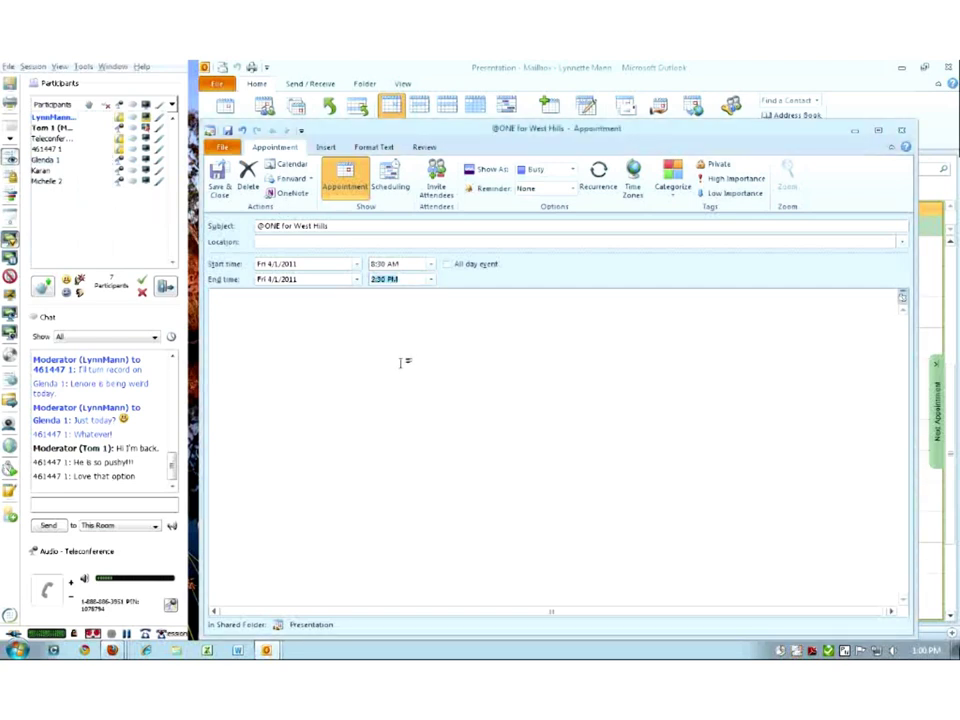
pyautogui.click(675, 196)
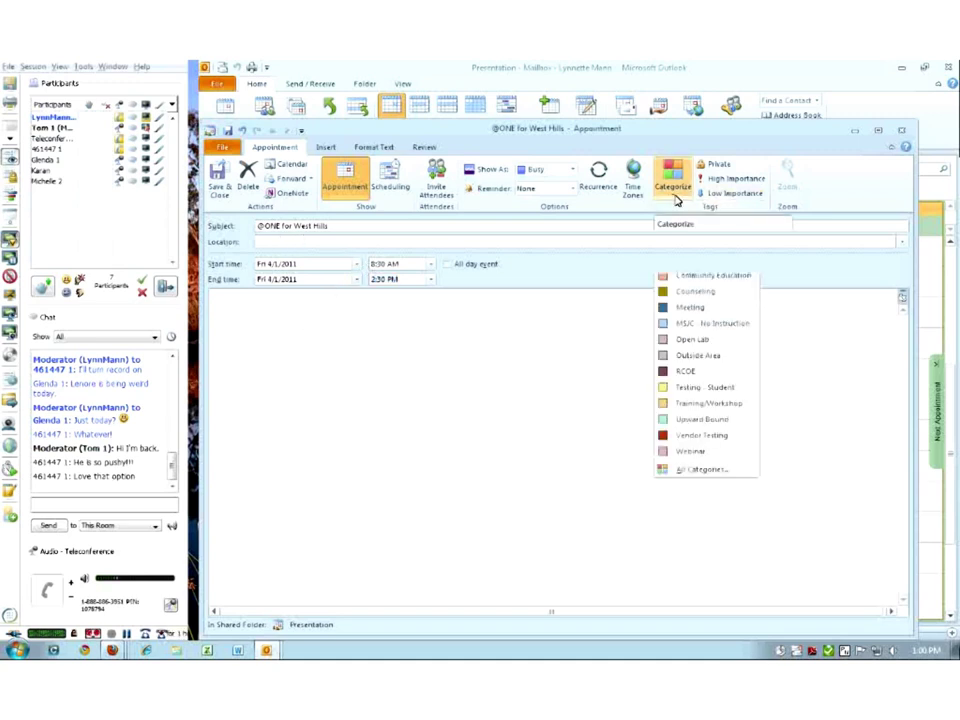
pyautogui.click(700, 403)
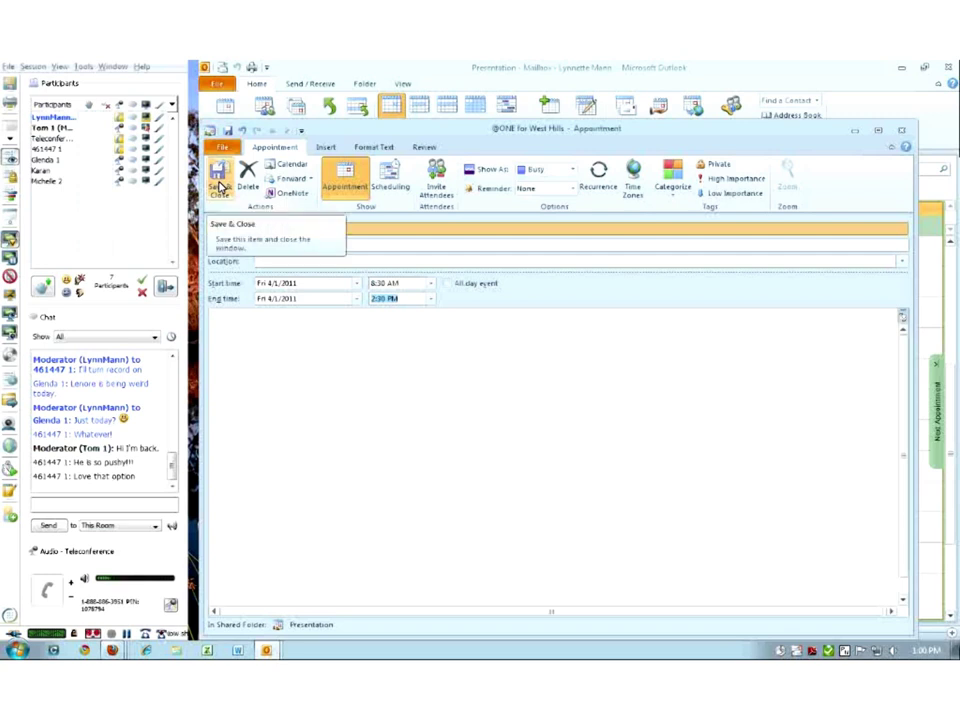
# - Save the appointment, then overlay Room 110, Room 112 and Presentation onto the main Calendar
pyautogui.click(220, 187)
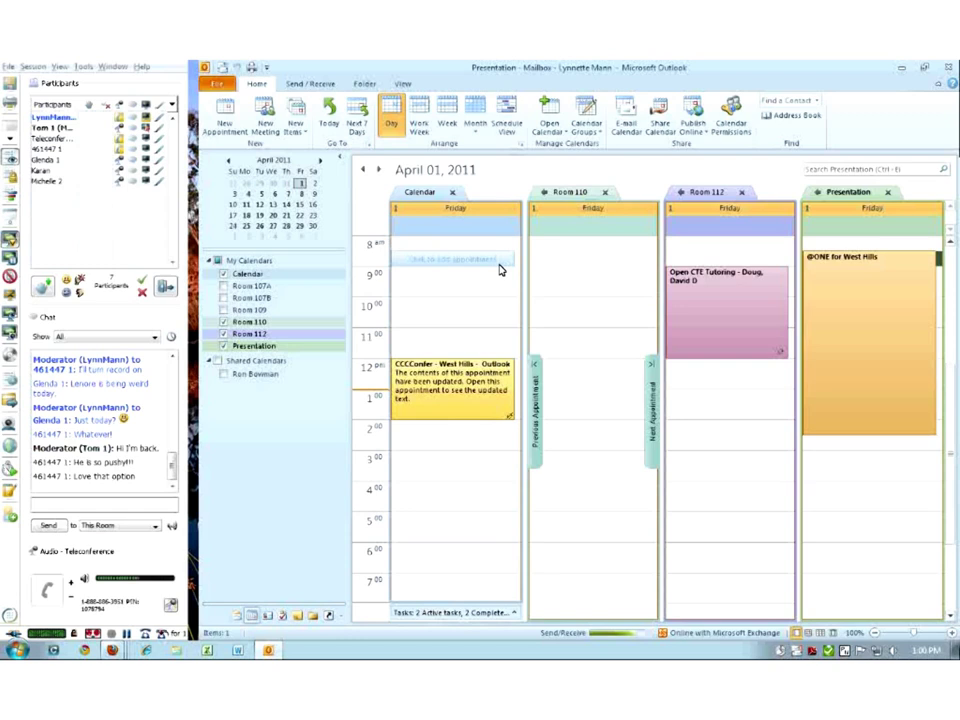
pyautogui.click(537, 207)
pyautogui.click(541, 192)
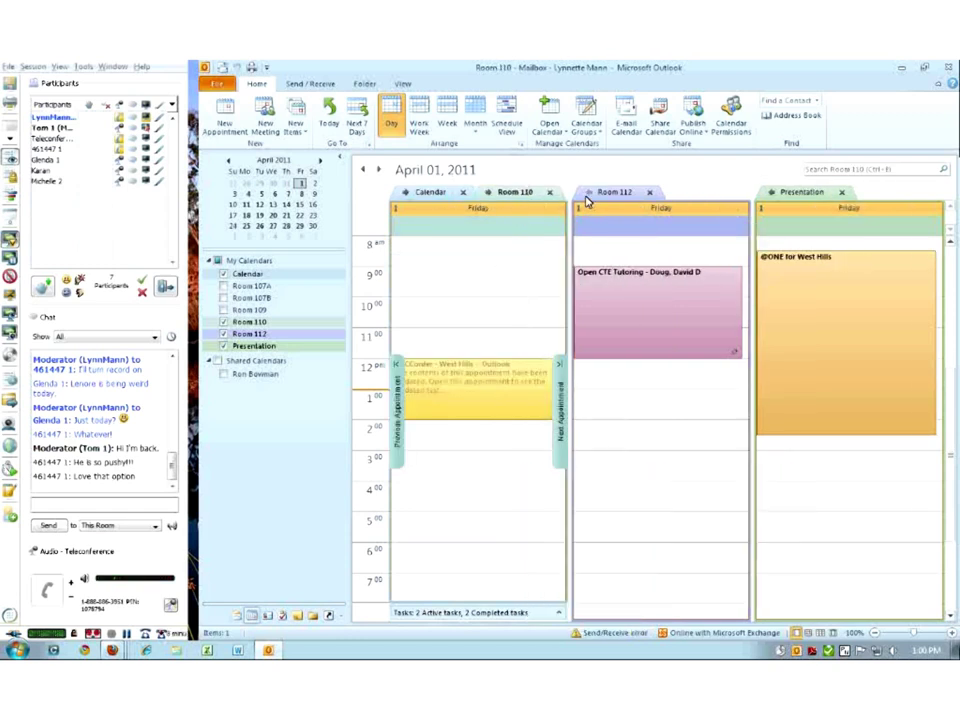
pyautogui.click(587, 193)
pyautogui.click(680, 193)
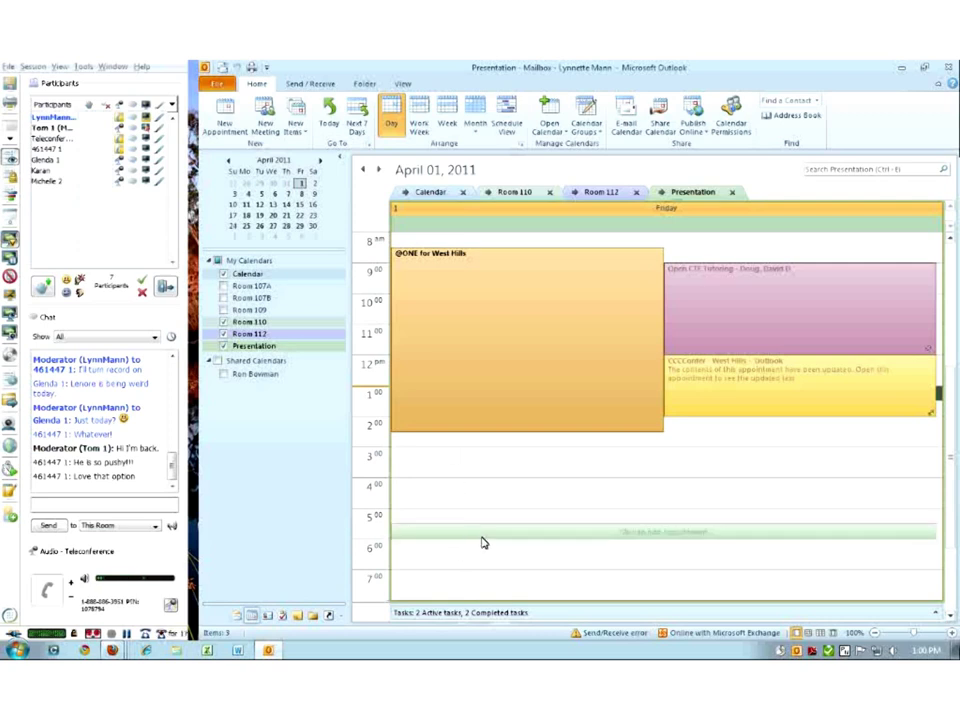
# - Add a 5:30 PM 'Here's an appointment' entry to Presentation and show that calendar side by side
pyautogui.click(655, 538)
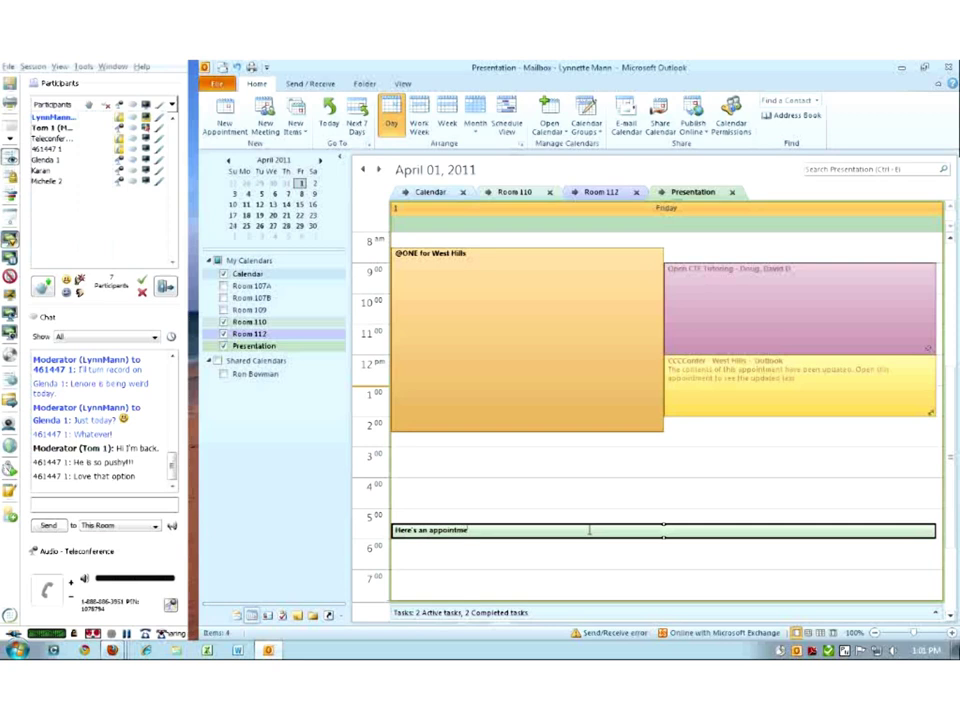
pyautogui.click(591, 488)
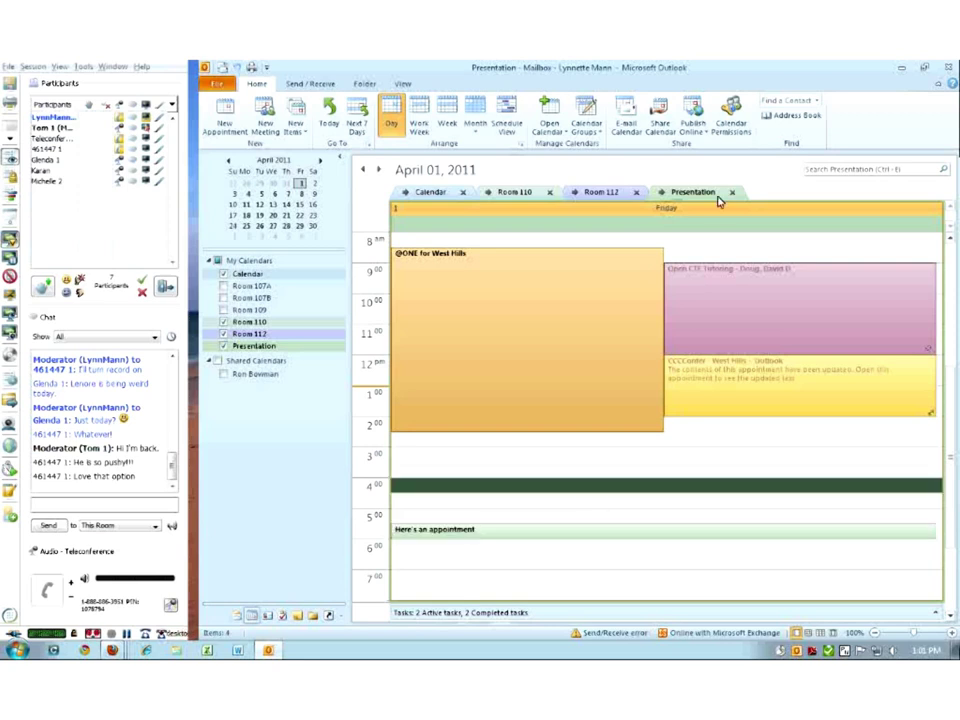
pyautogui.click(661, 192)
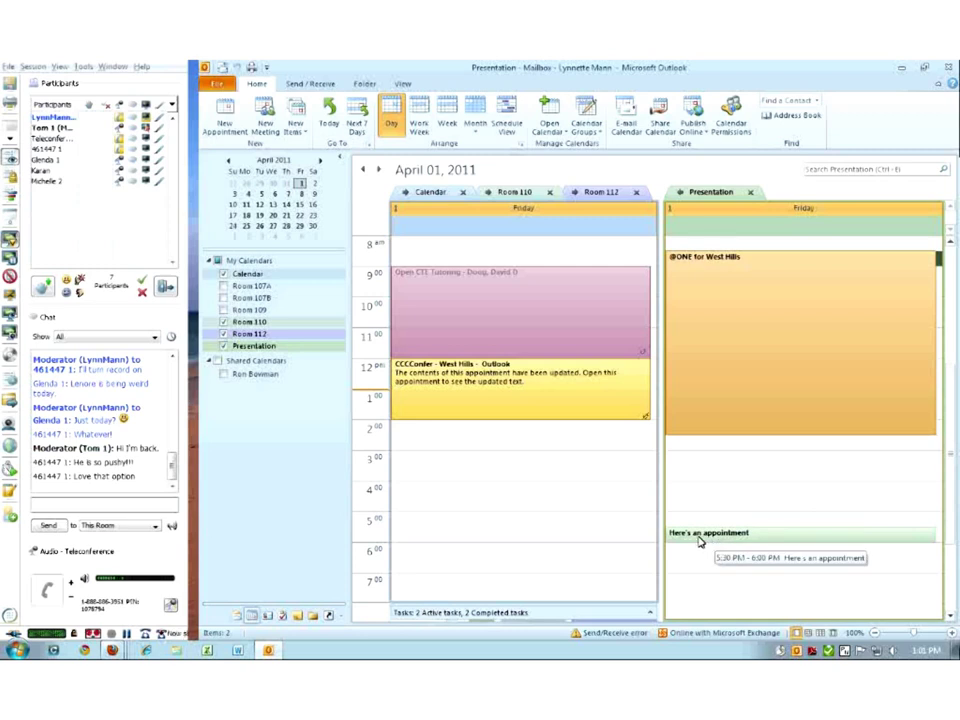
# - Split Room 112 and Room 110 into columns, copy the 5:30 PM appointment, and delete Room 110's copy
pyautogui.click(485, 193)
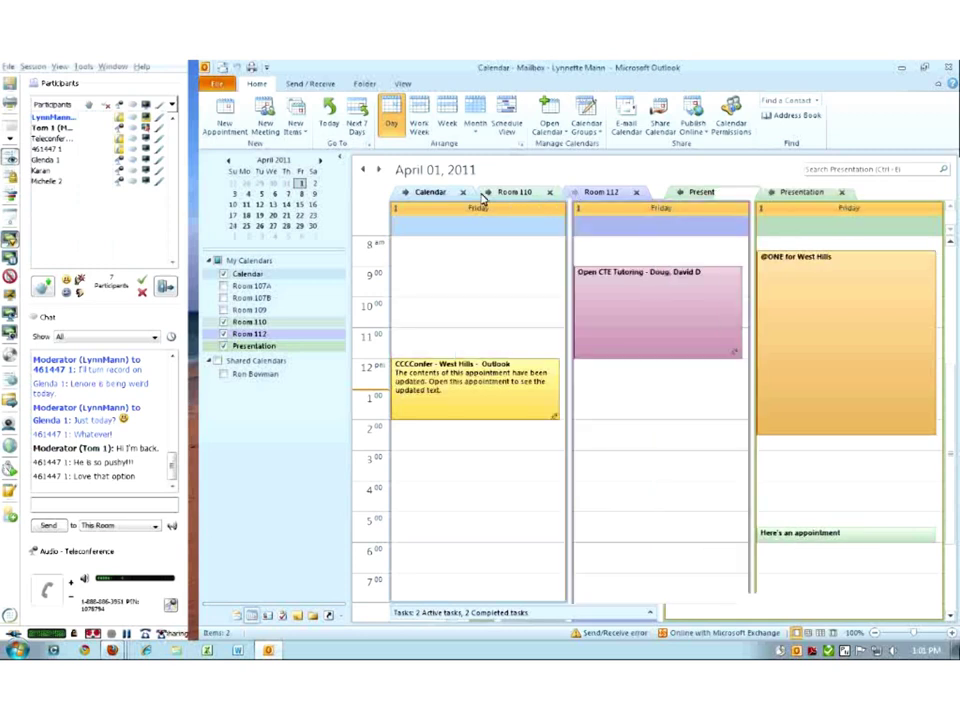
pyautogui.click(486, 192)
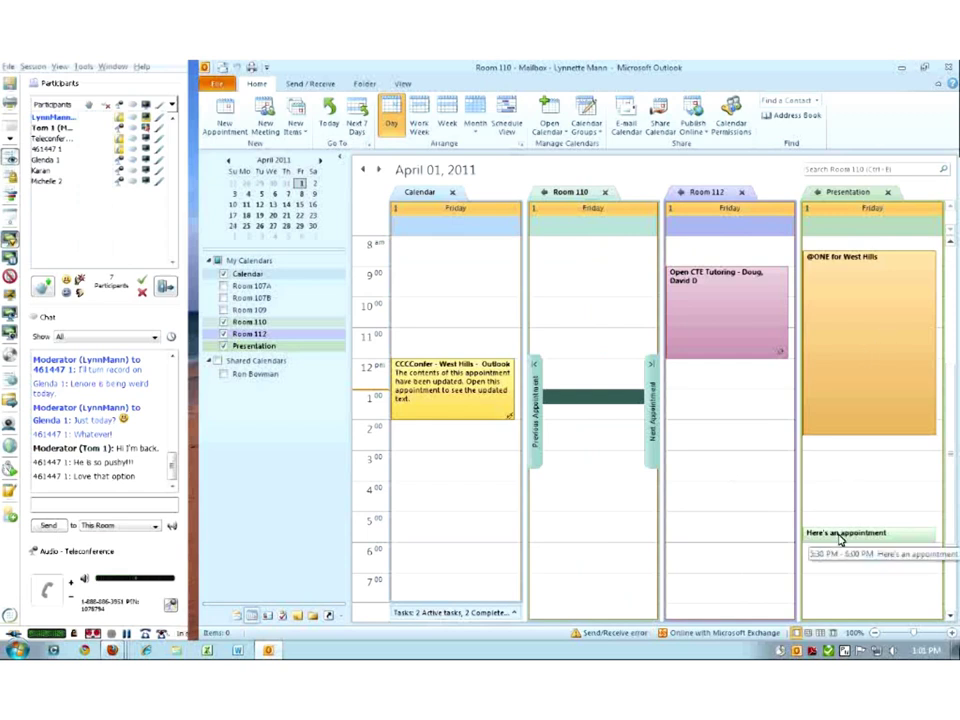
pyautogui.moveTo(840, 540); pyautogui.dragTo(444, 536)
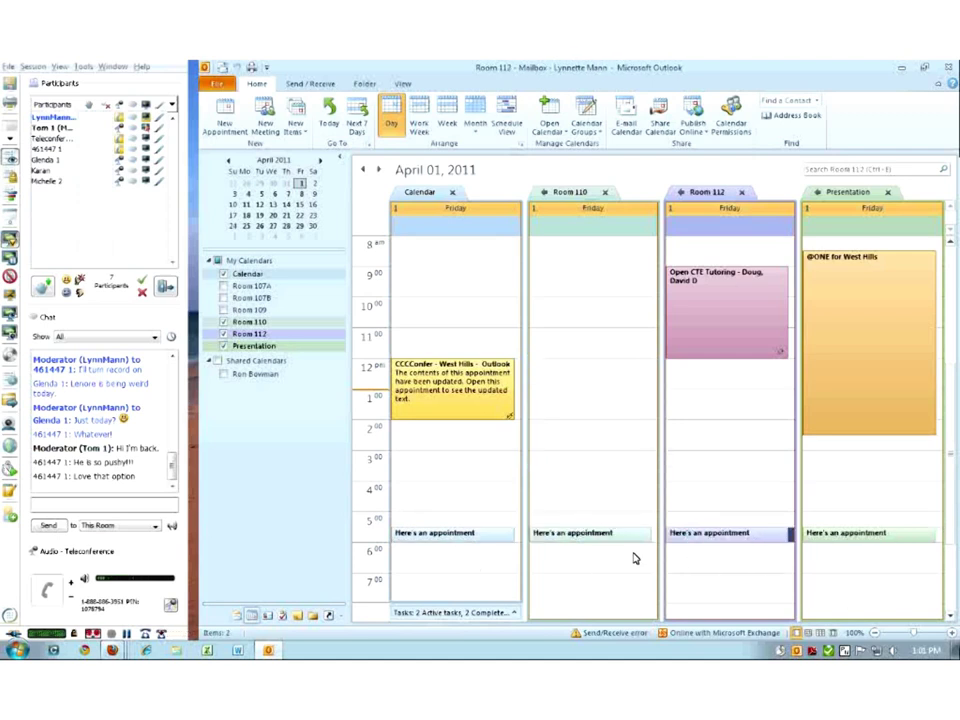
pyautogui.click(593, 535)
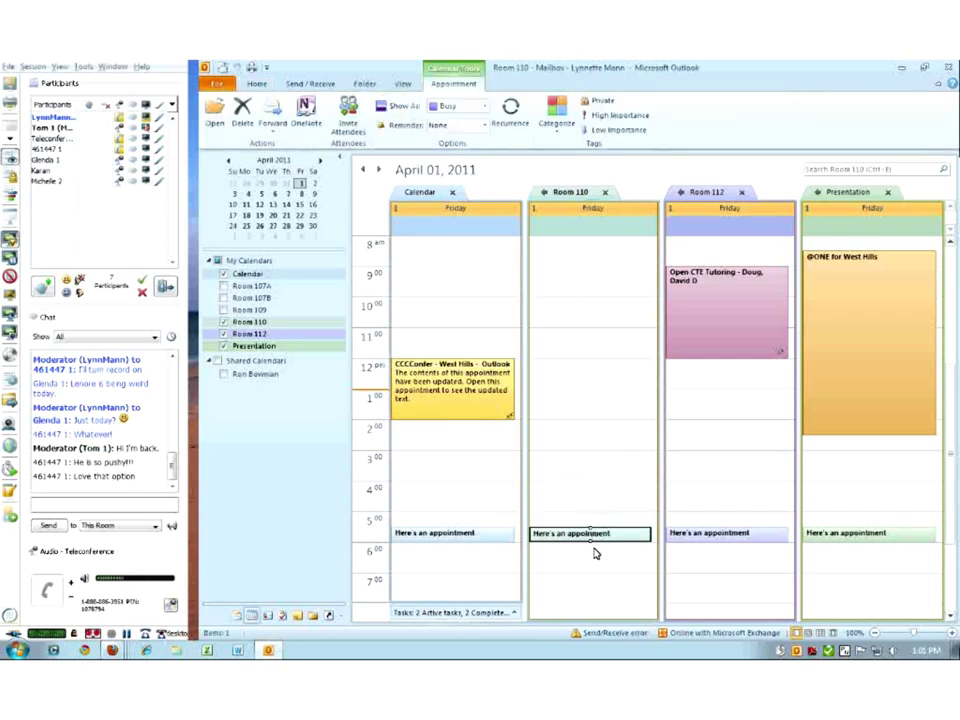
pyautogui.click(245, 118)
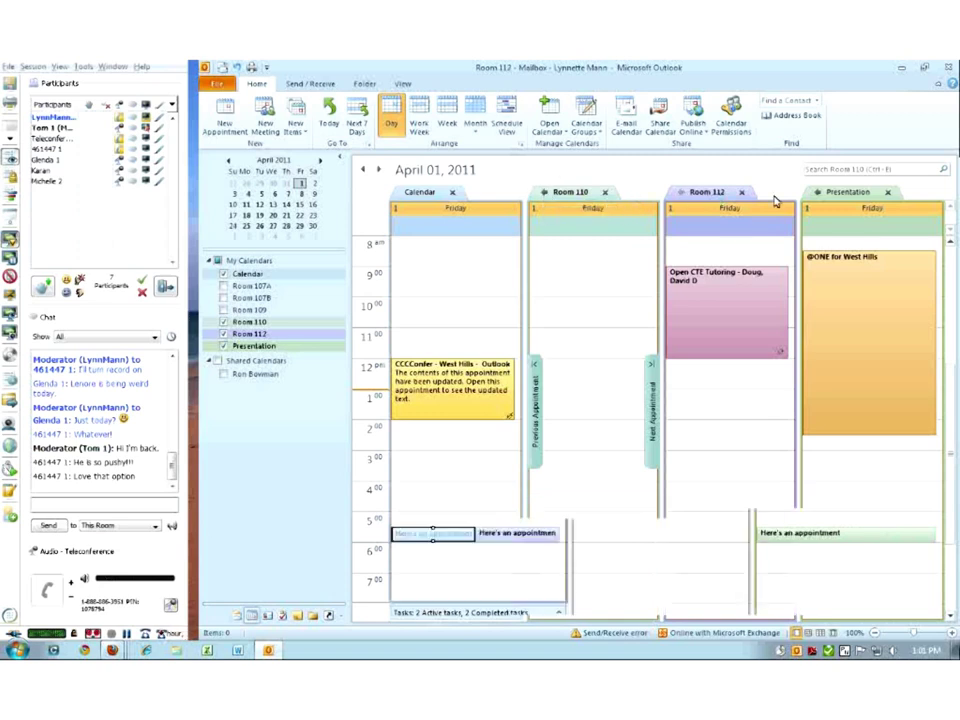
# - Overlay Room 112, Presentation and Room 110 together and check the 5:30 PM appointment
pyautogui.click(680, 192)
pyautogui.click(770, 193)
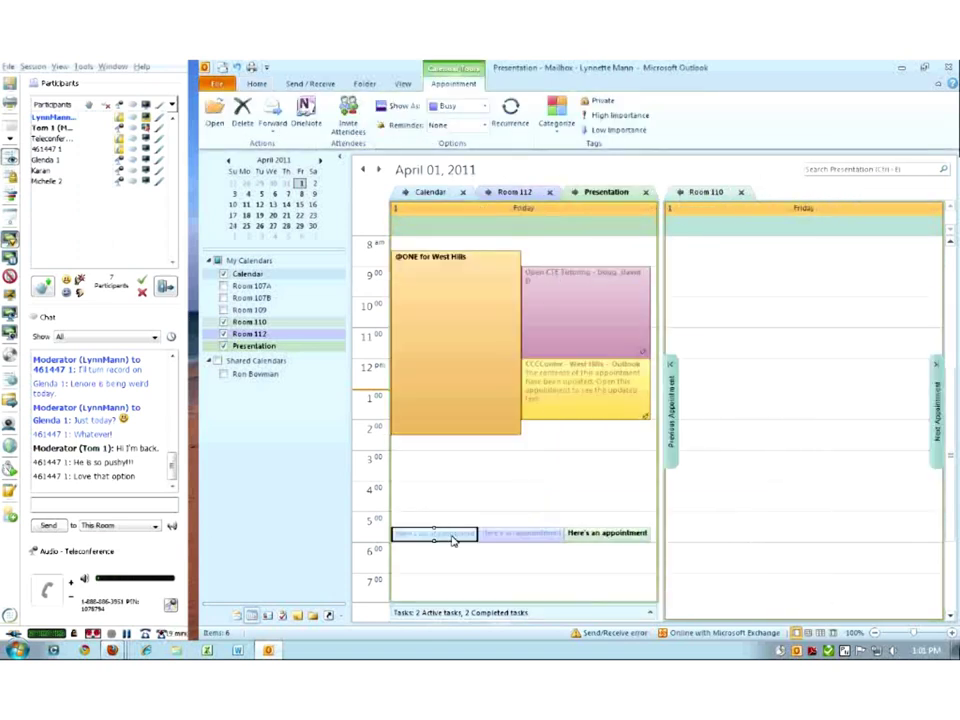
pyautogui.click(683, 194)
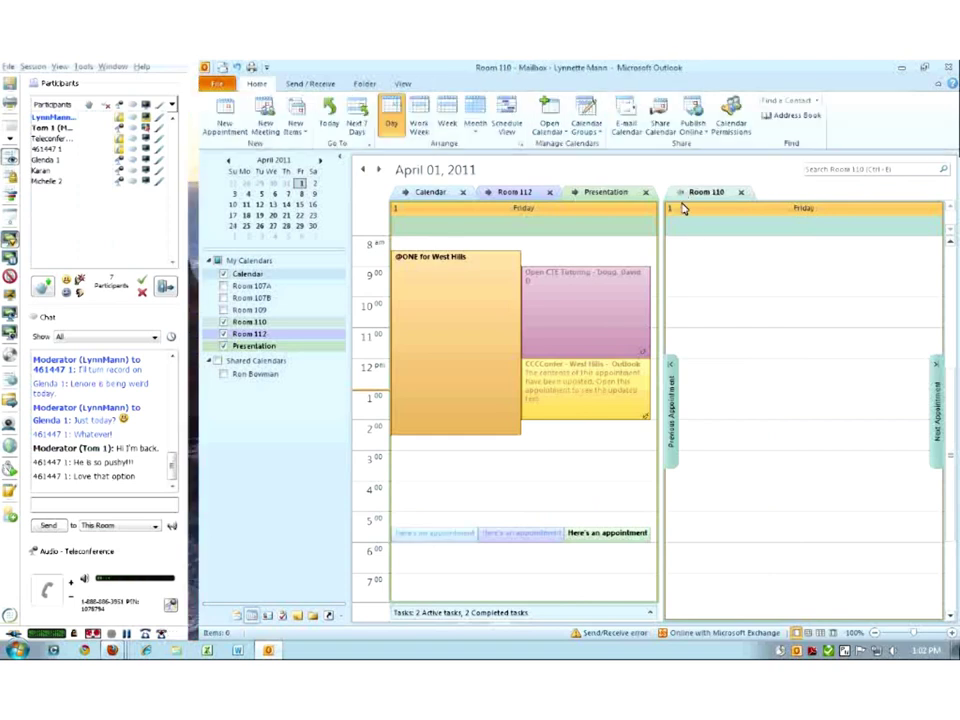
pyautogui.click(683, 194)
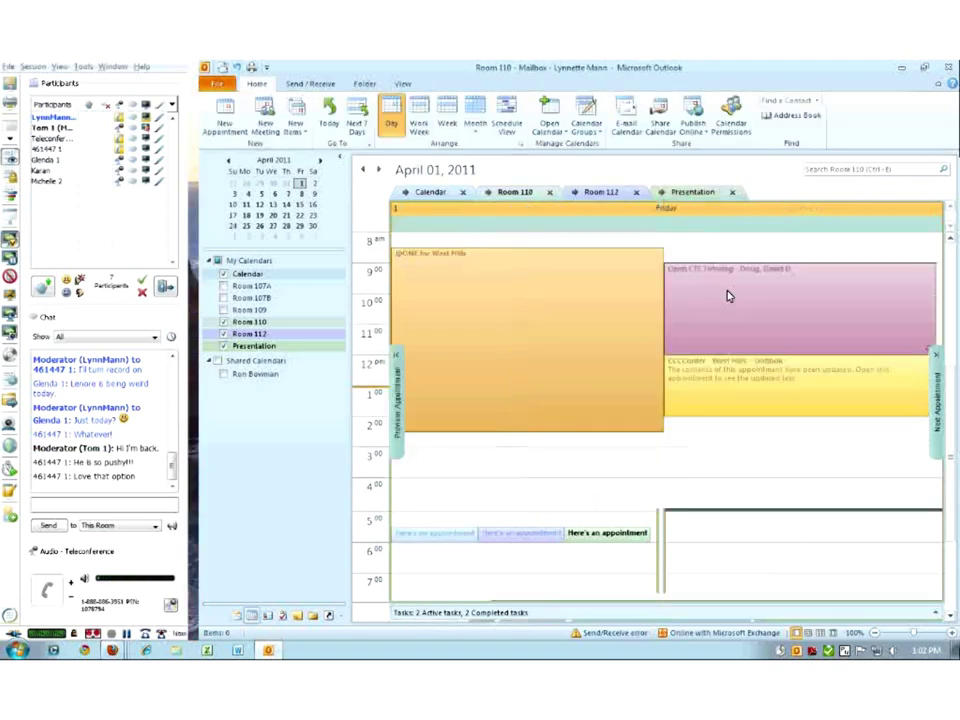
pyautogui.click(565, 529)
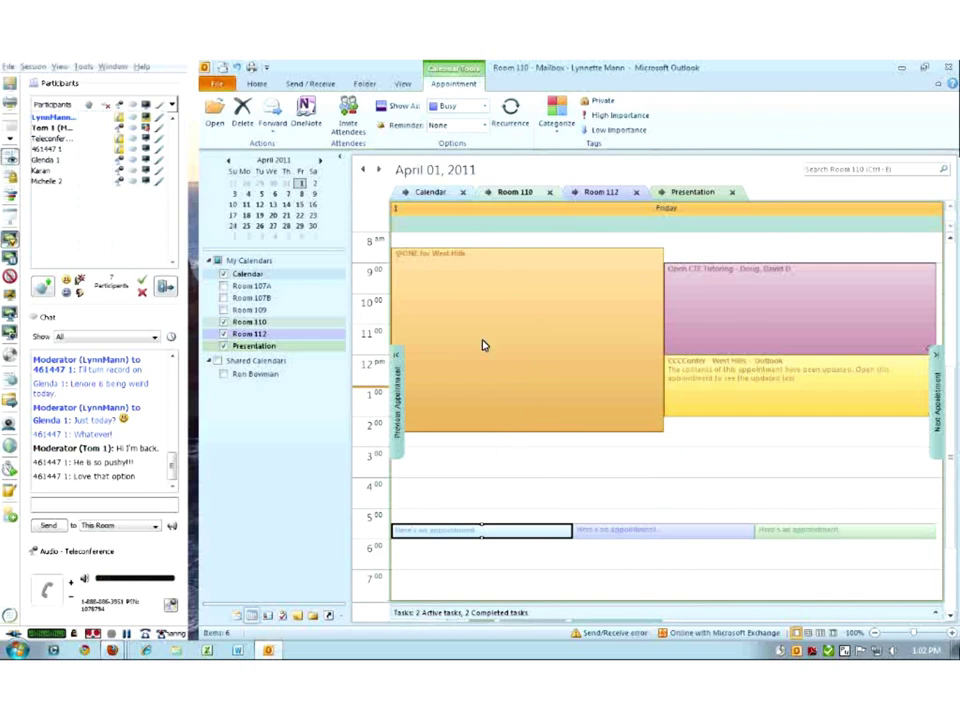
pyautogui.click(604, 470)
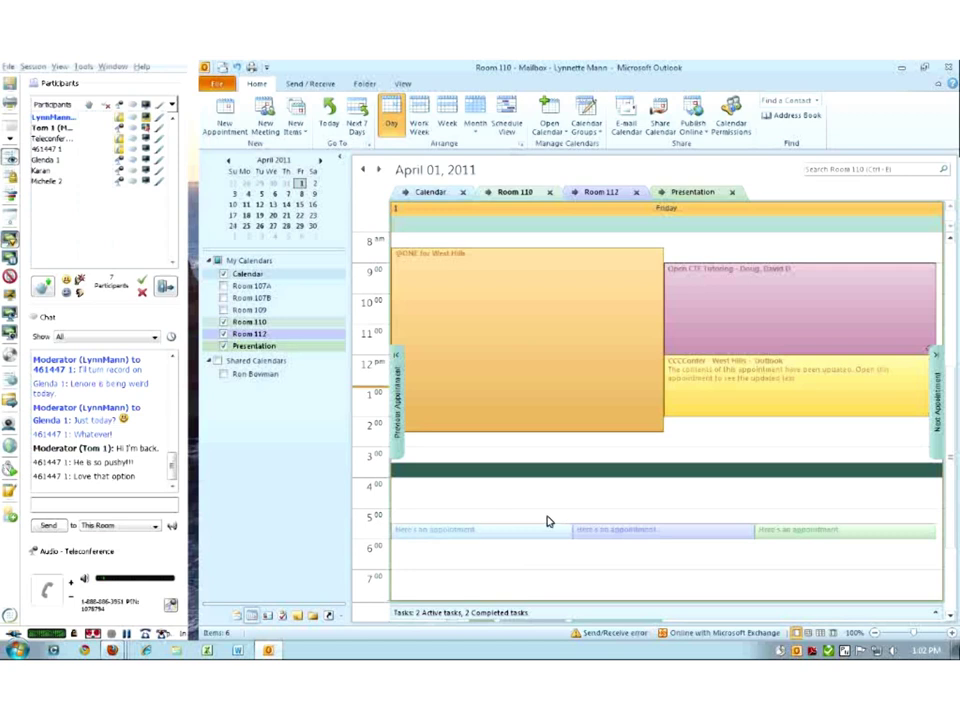
# - Split Room 110, Presentation and Room 112 back into separate side-by-side columns
pyautogui.click(488, 192)
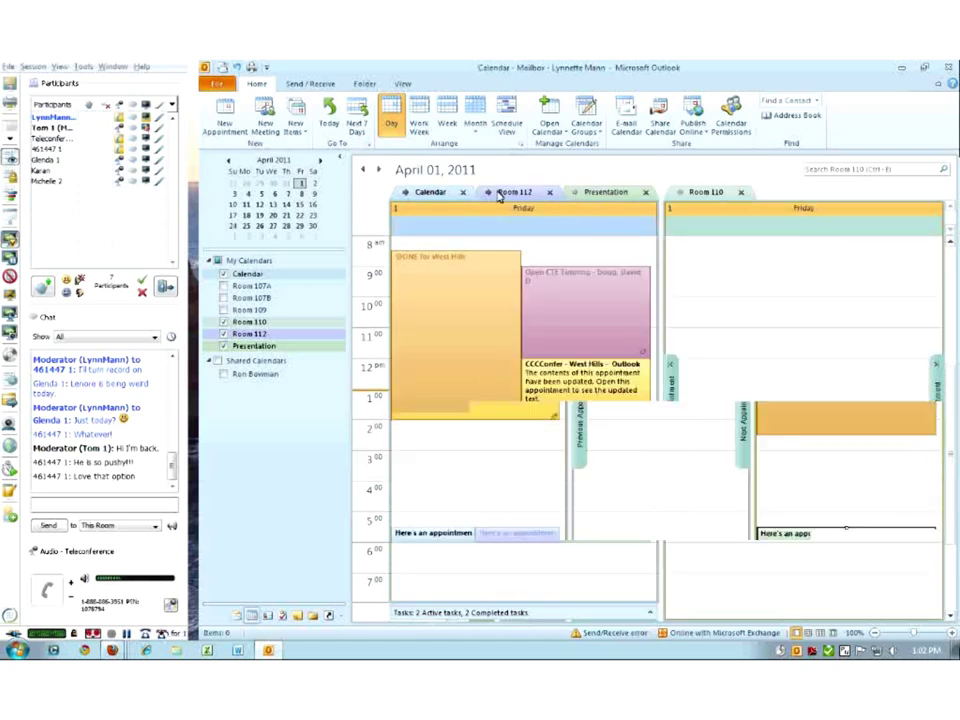
pyautogui.click(575, 192)
pyautogui.click(489, 192)
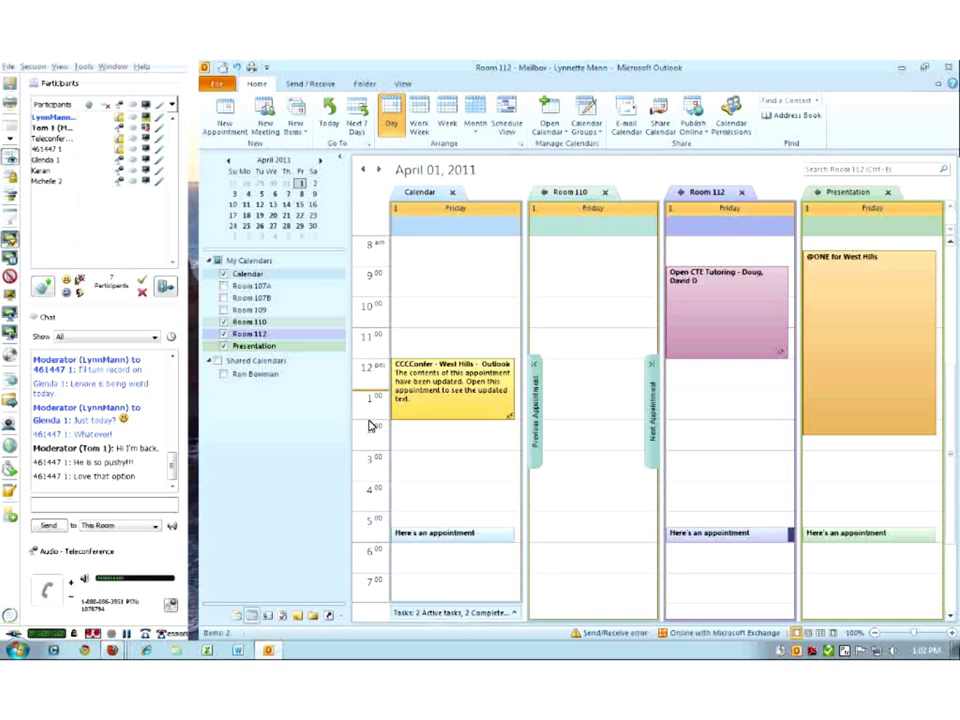
# - Turn on the Room 109, Room 107B and Room 107A calendars and switch to Day view
pyautogui.click(224, 309)
pyautogui.click(224, 297)
pyautogui.click(224, 285)
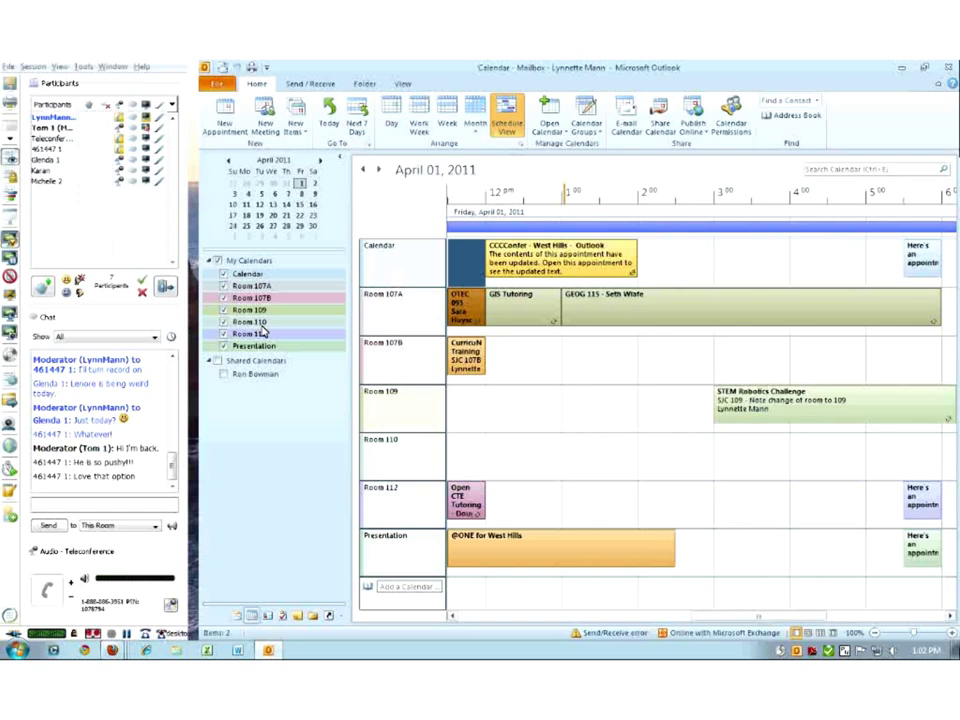
pyautogui.click(391, 120)
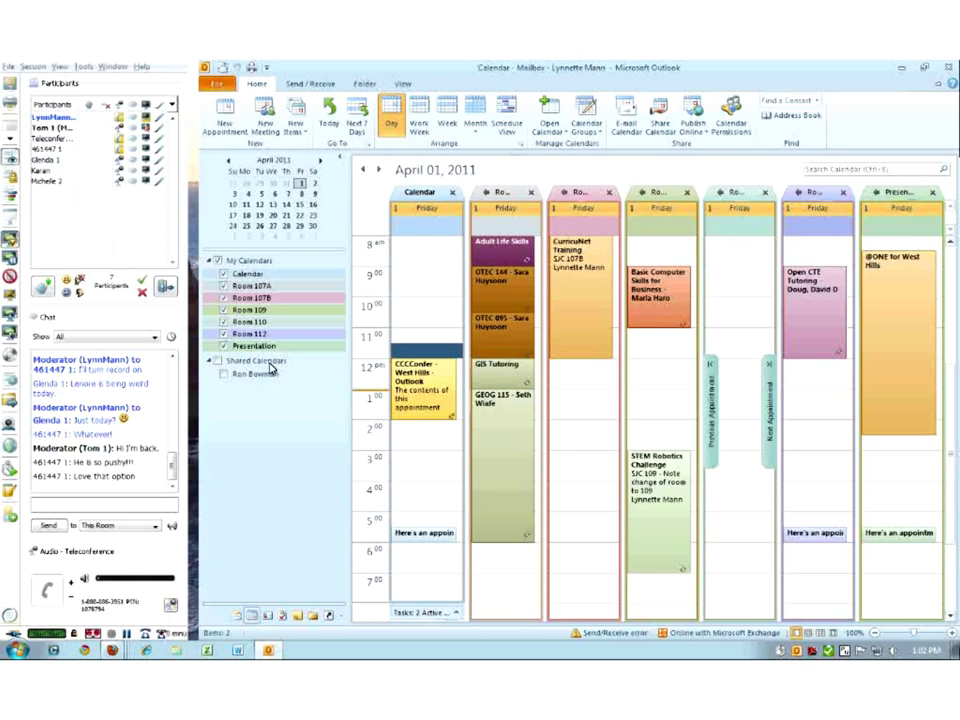
# - Start a Share Calendar invitation for the Room 107B calendar
pyautogui.rightClick(242, 300)
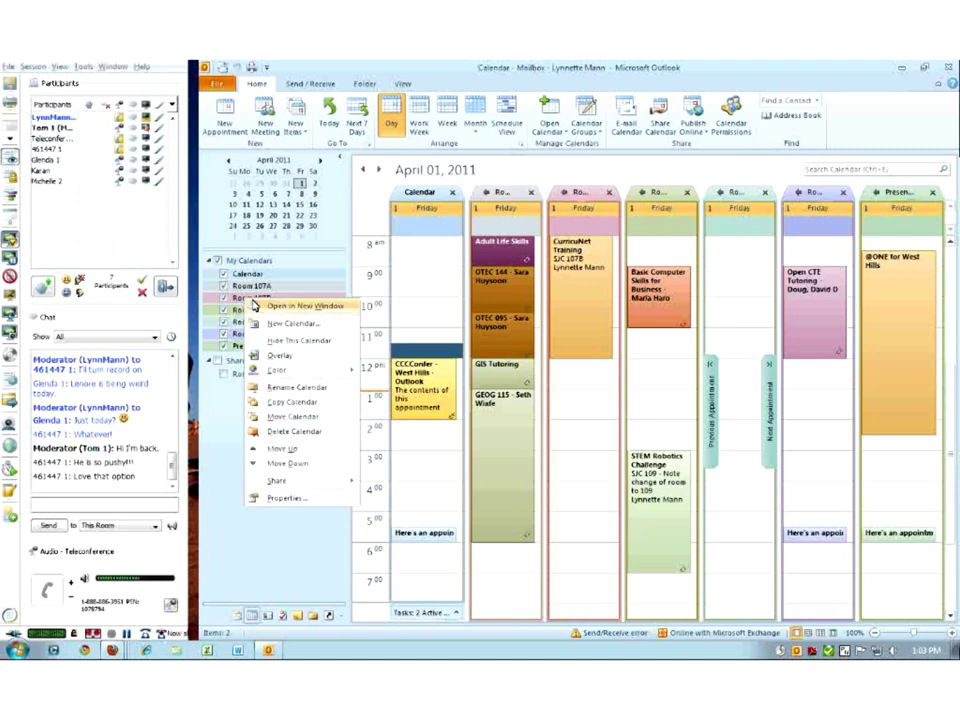
pyautogui.moveTo(284, 483)
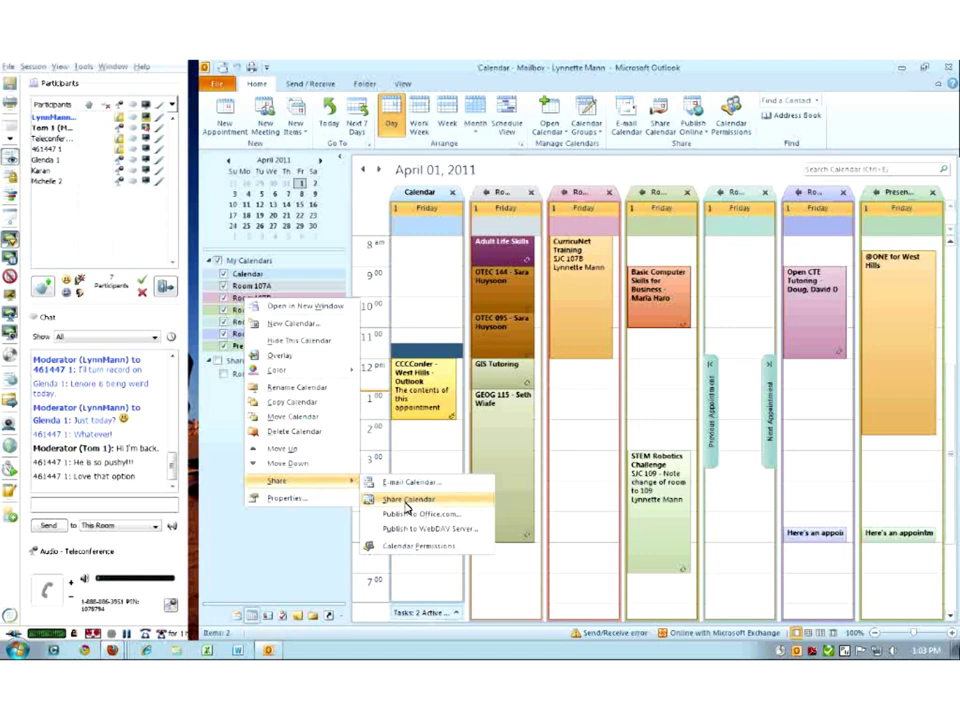
pyautogui.click(405, 503)
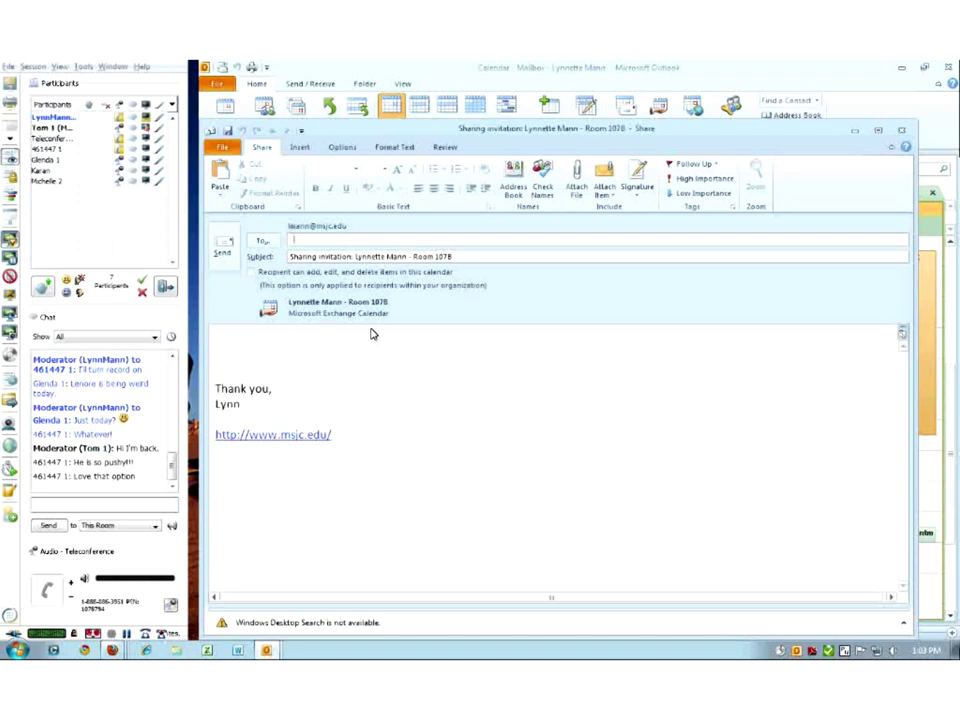
# - Address the invitation to a colleague and leave the edit permission unchecked
pyautogui.write('bl')
pyautogui.press('Return')
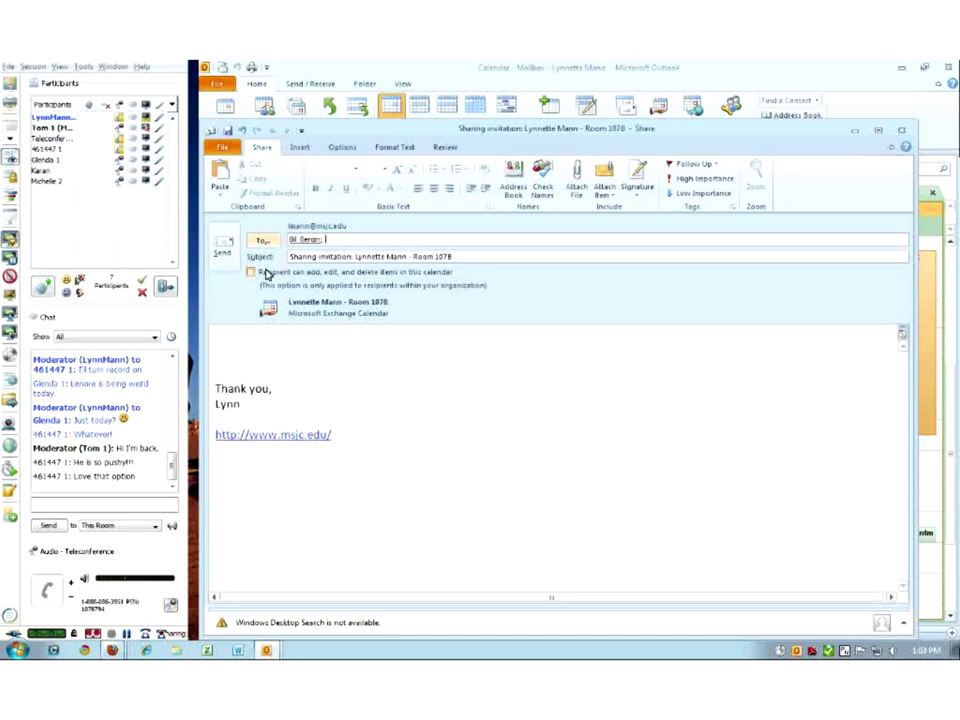
pyautogui.moveTo(316, 242)
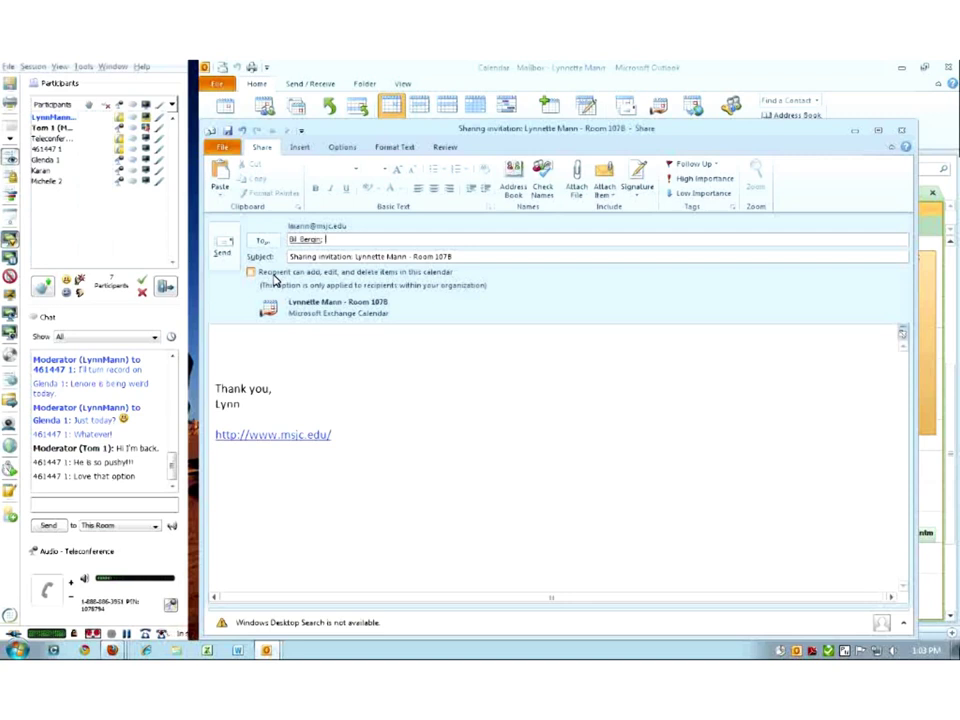
pyautogui.click(254, 276)
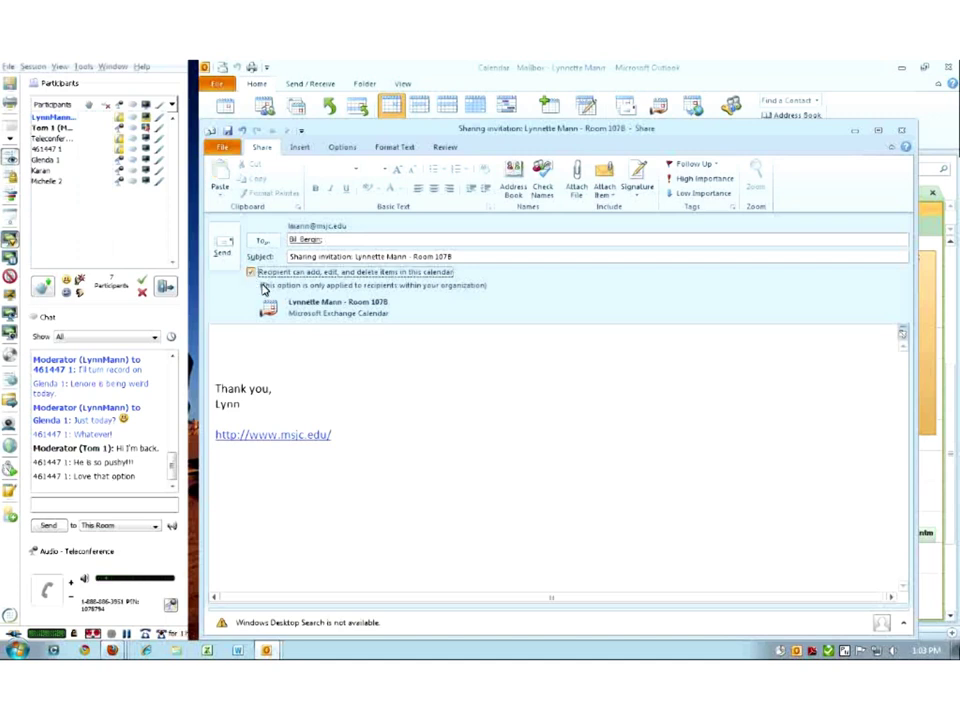
pyautogui.click(253, 274)
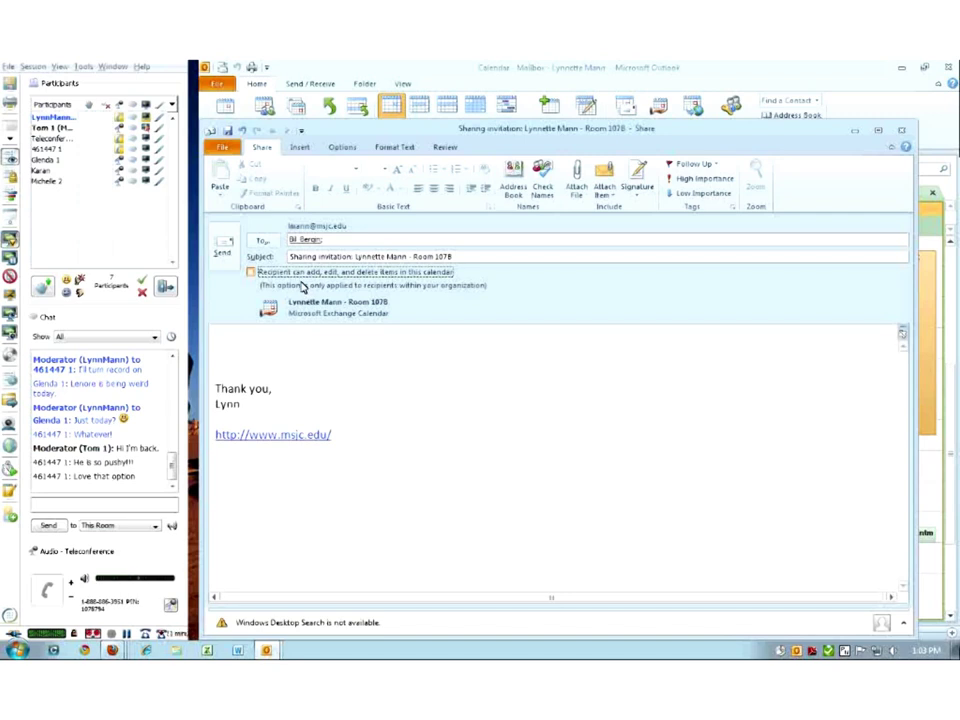
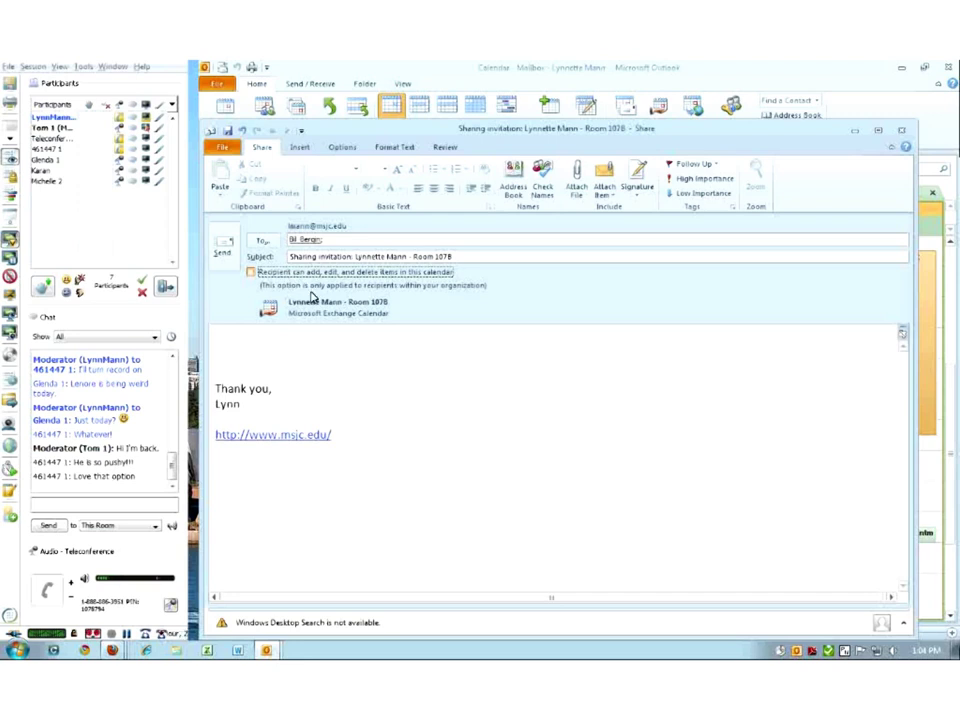
# - Start e-mailing a full copy of the Room 107B calendar, then cancel it while it is being prepared
pyautogui.click(224, 255)
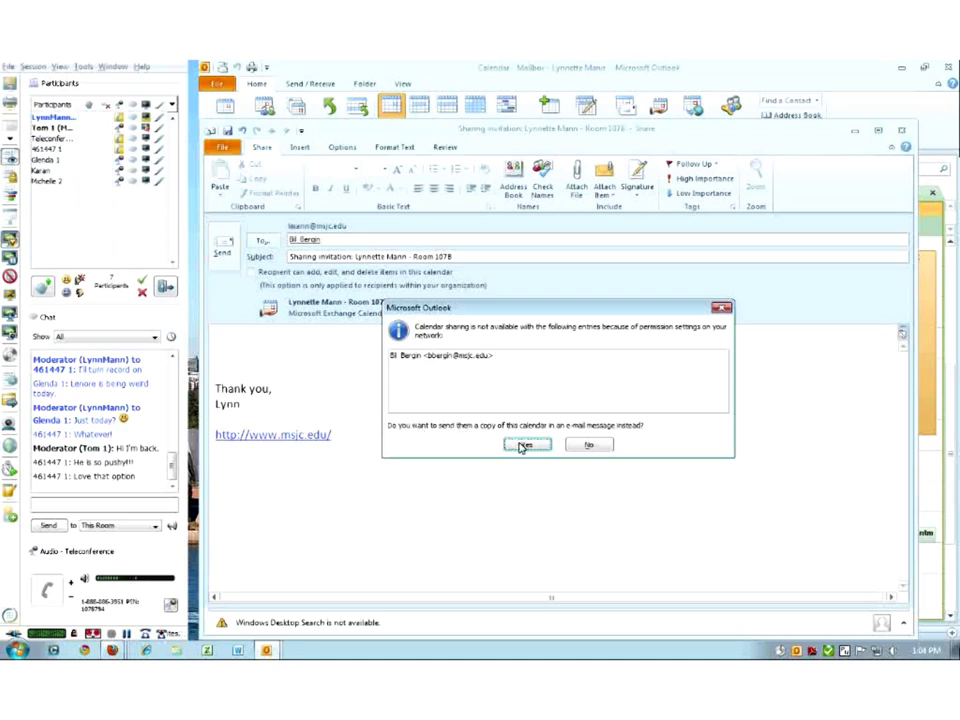
pyautogui.press('Return')
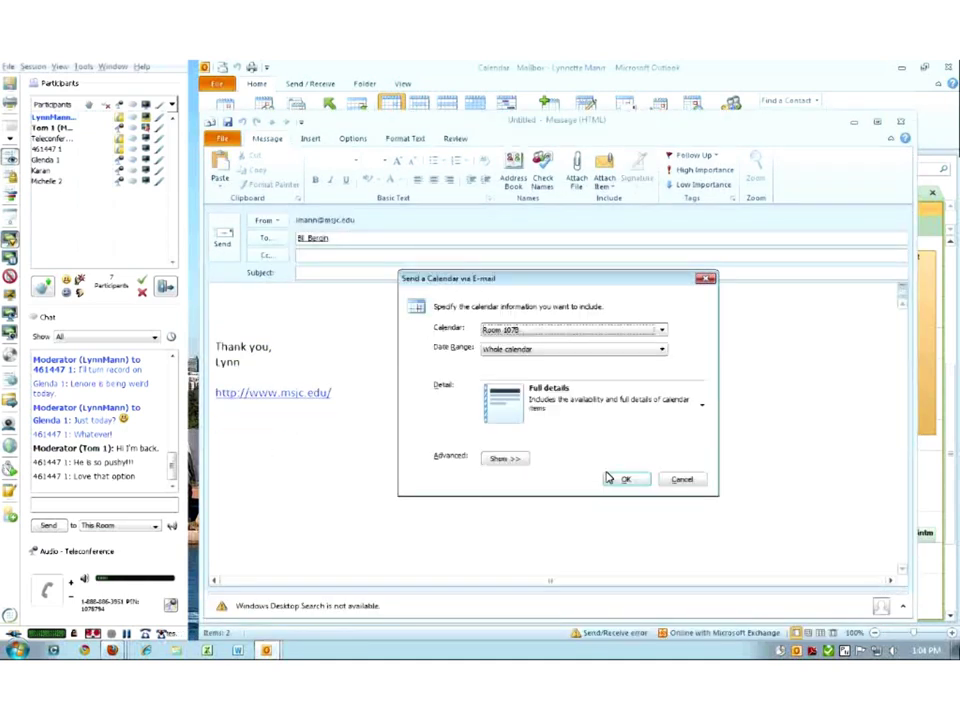
pyautogui.click(621, 481)
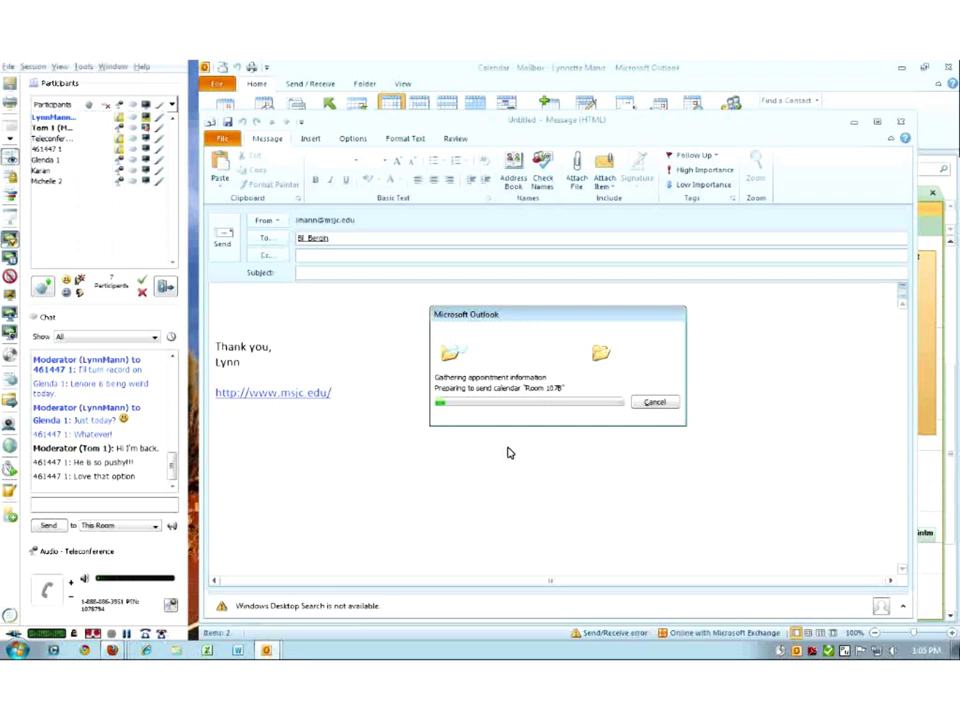
pyautogui.click(655, 403)
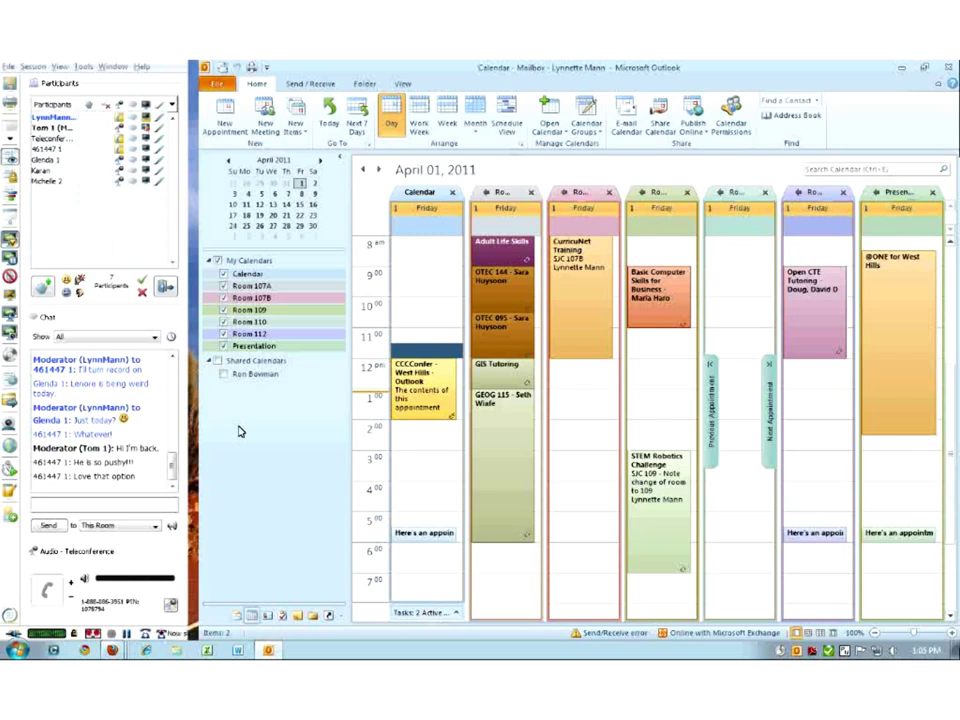
pyautogui.click(223, 374)
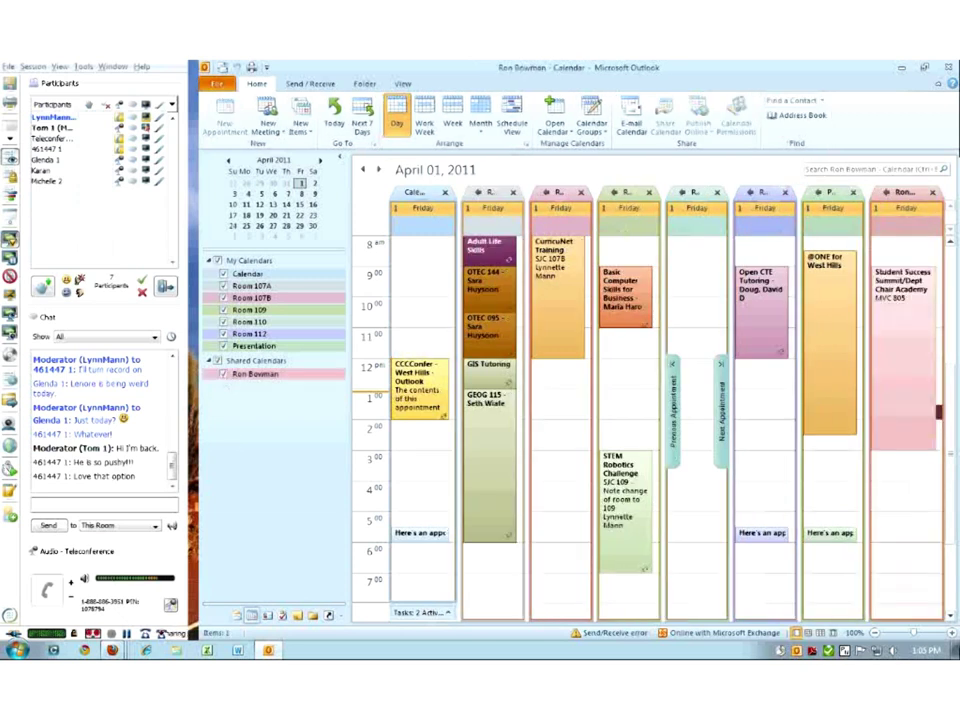
pyautogui.click(223, 374)
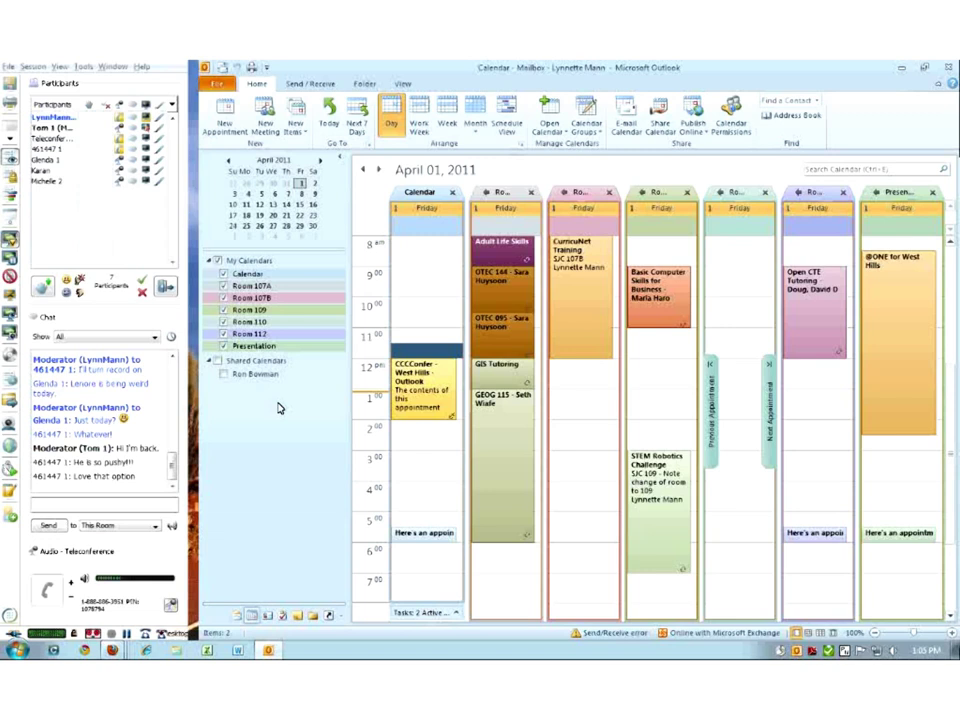
pyautogui.click(165, 288)
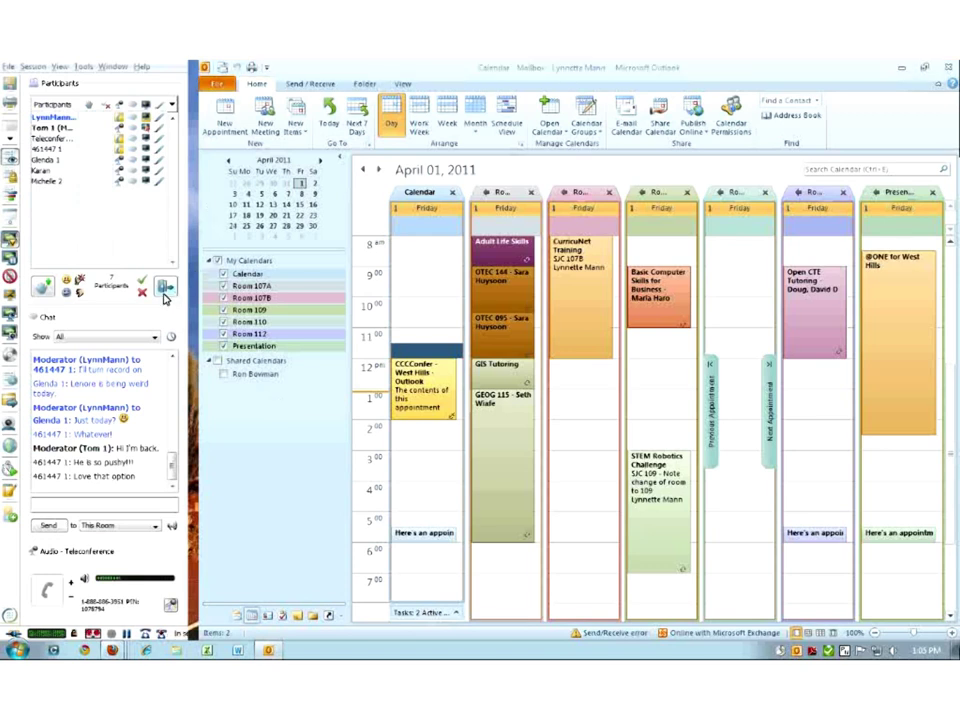
pyautogui.rightClick(61, 129)
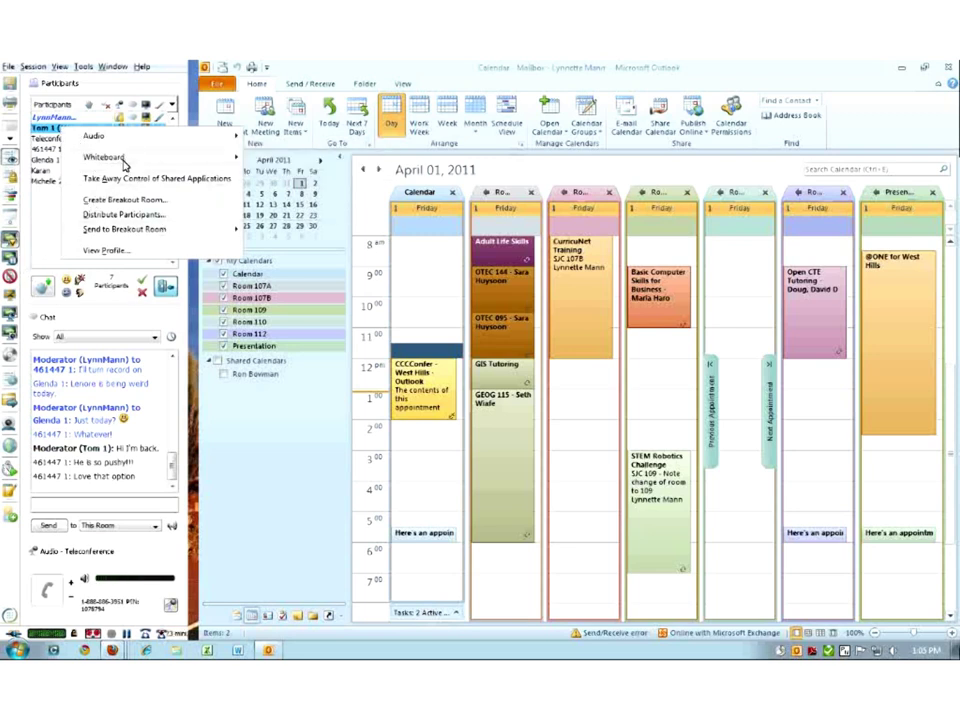
pyautogui.moveTo(125, 163)
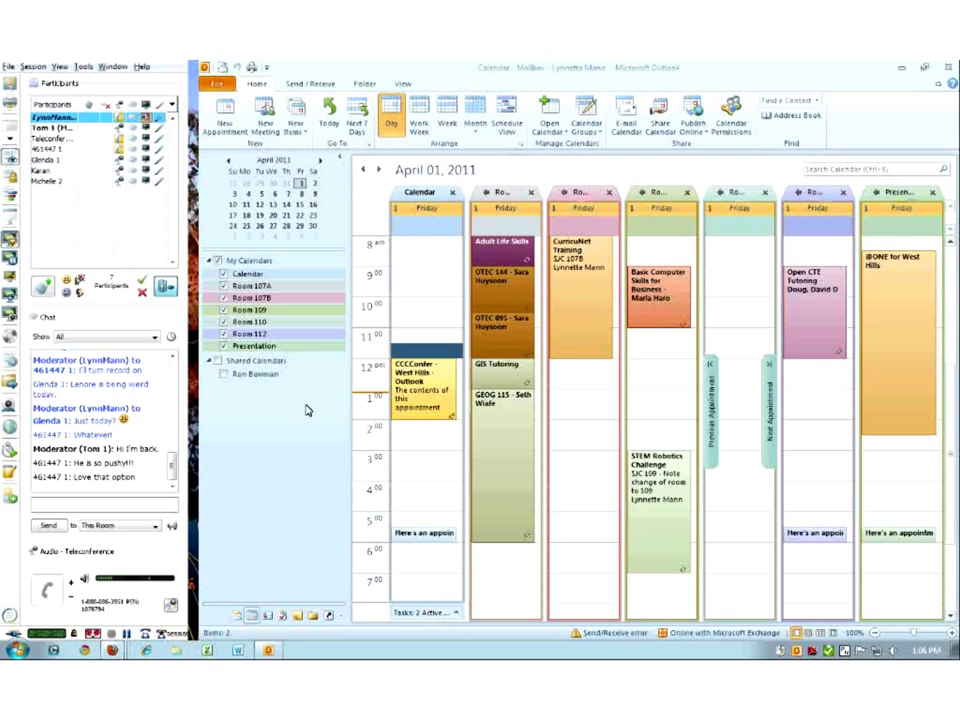
pyautogui.rightClick(245, 303)
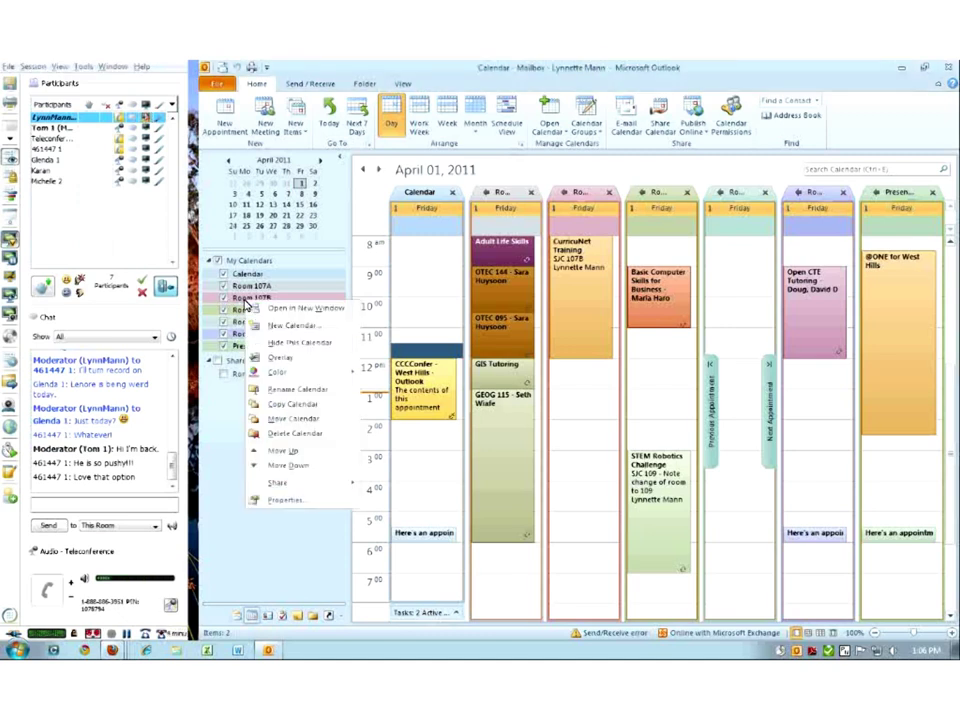
pyautogui.moveTo(296, 484)
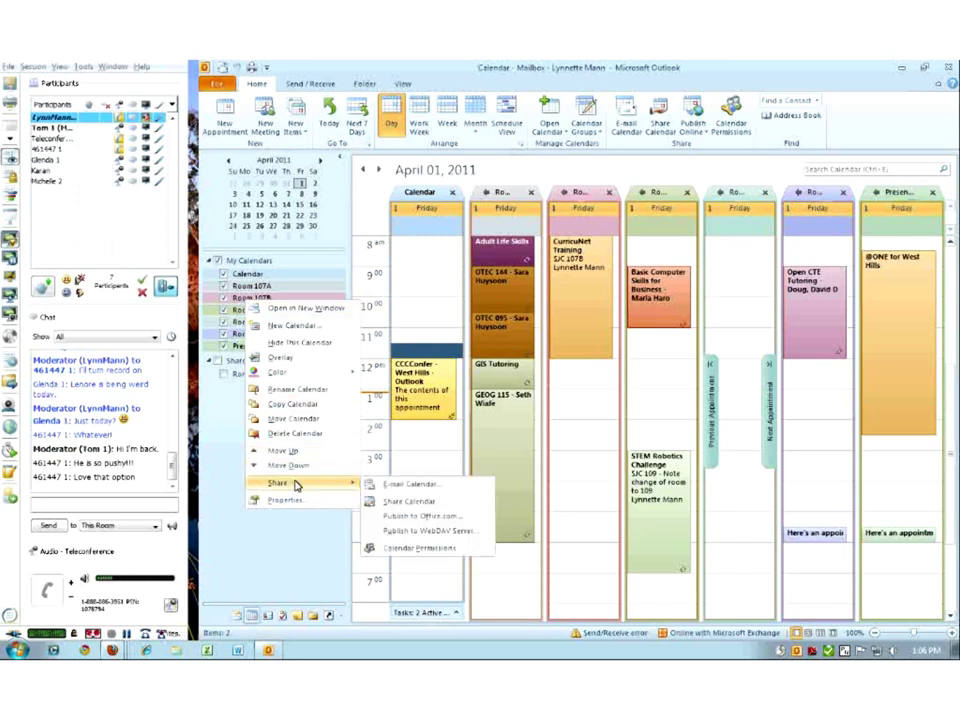
pyautogui.click(413, 550)
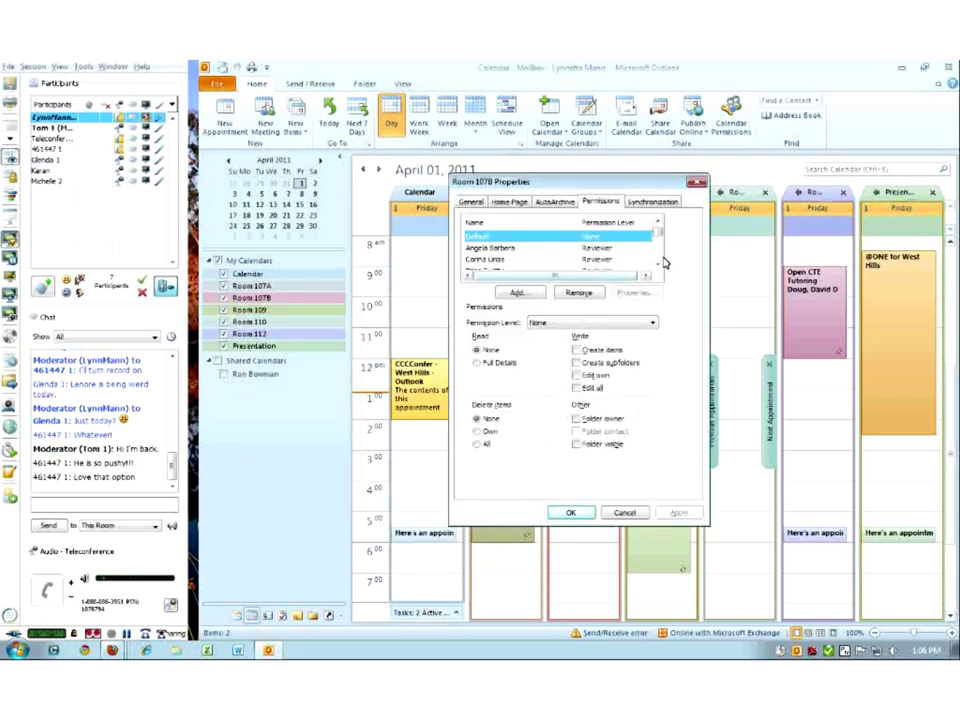
pyautogui.scroll(-3, 658, 240)
pyautogui.scroll(5, 660, 248)
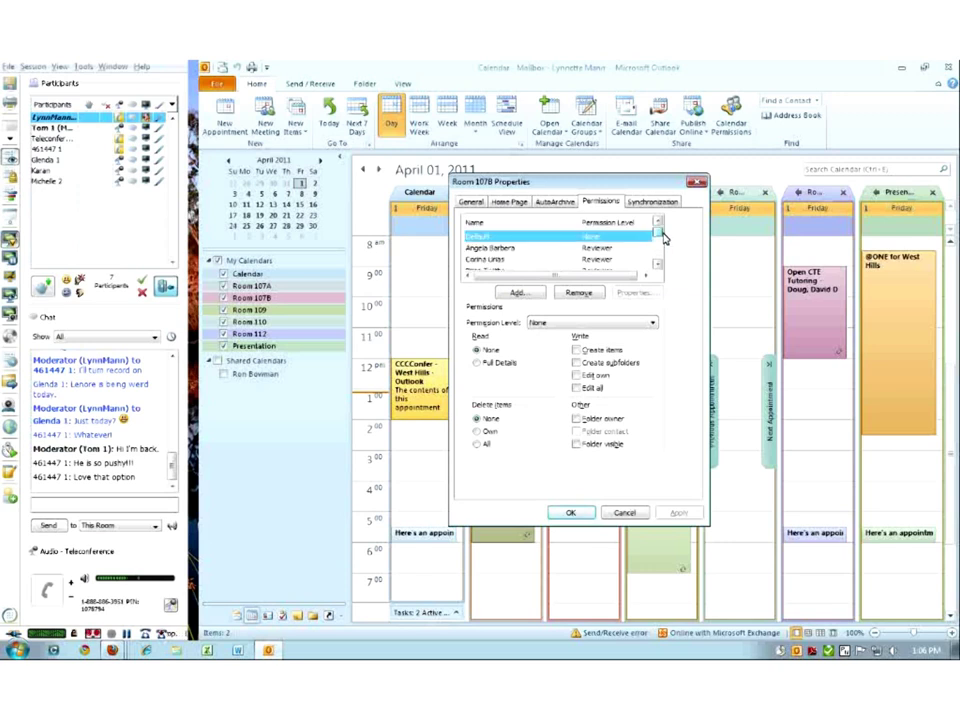
pyautogui.click(592, 247)
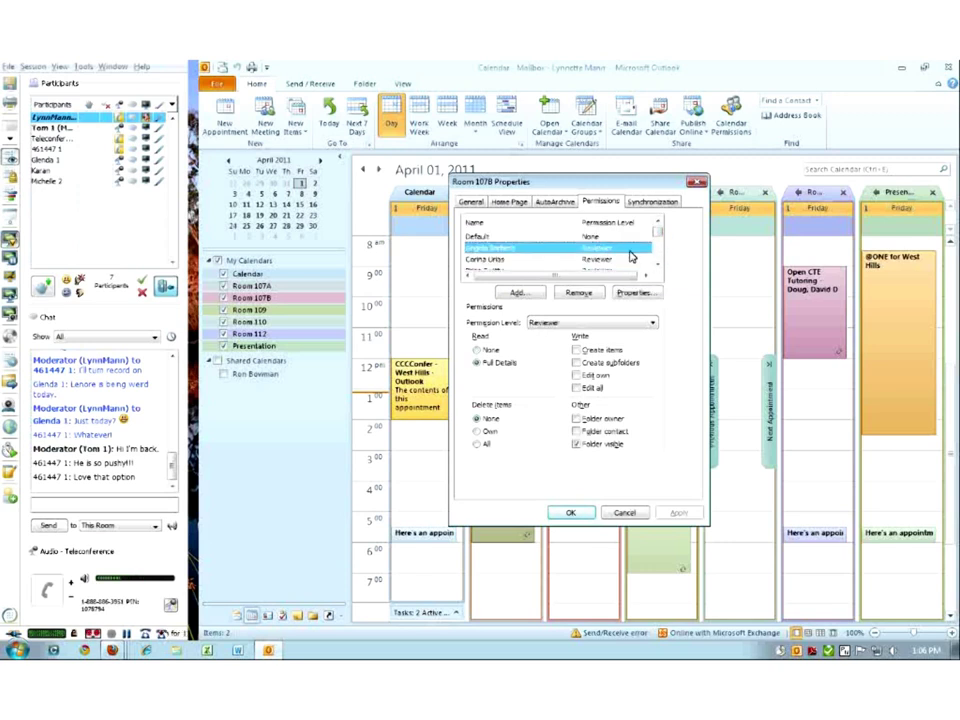
pyautogui.scroll(-2, 650, 245)
pyautogui.scroll(-3, 603, 265)
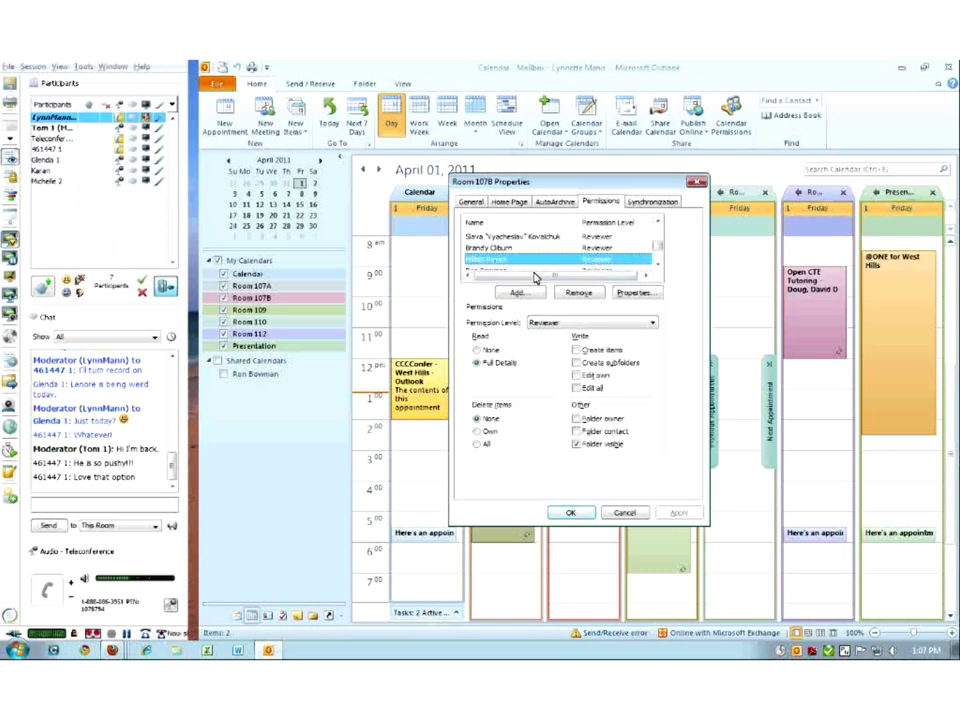
pyautogui.click(653, 323)
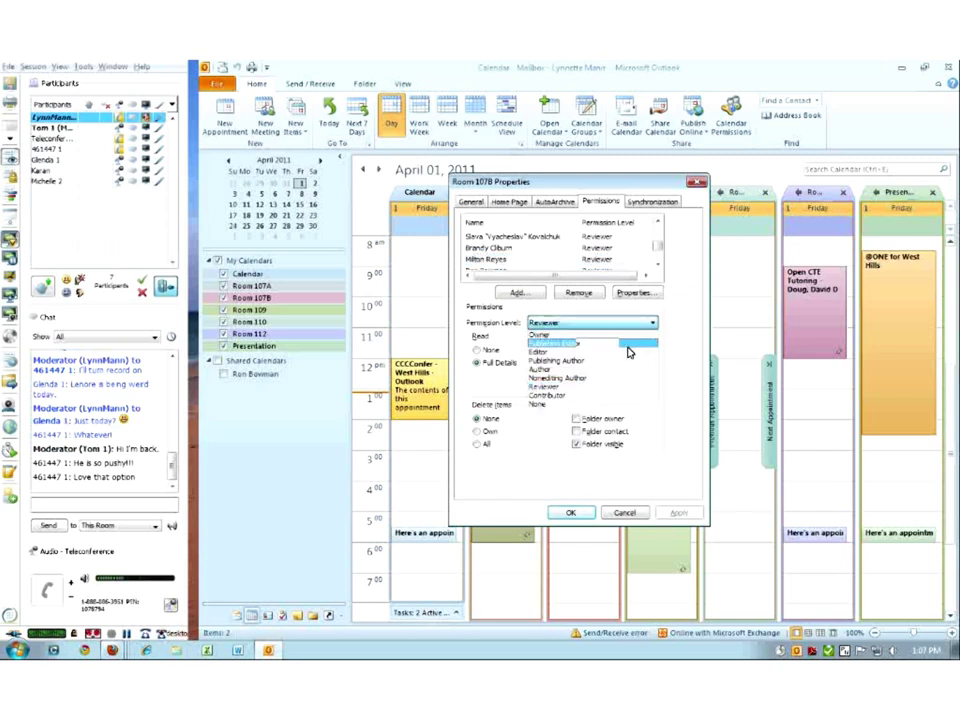
pyautogui.click(585, 398)
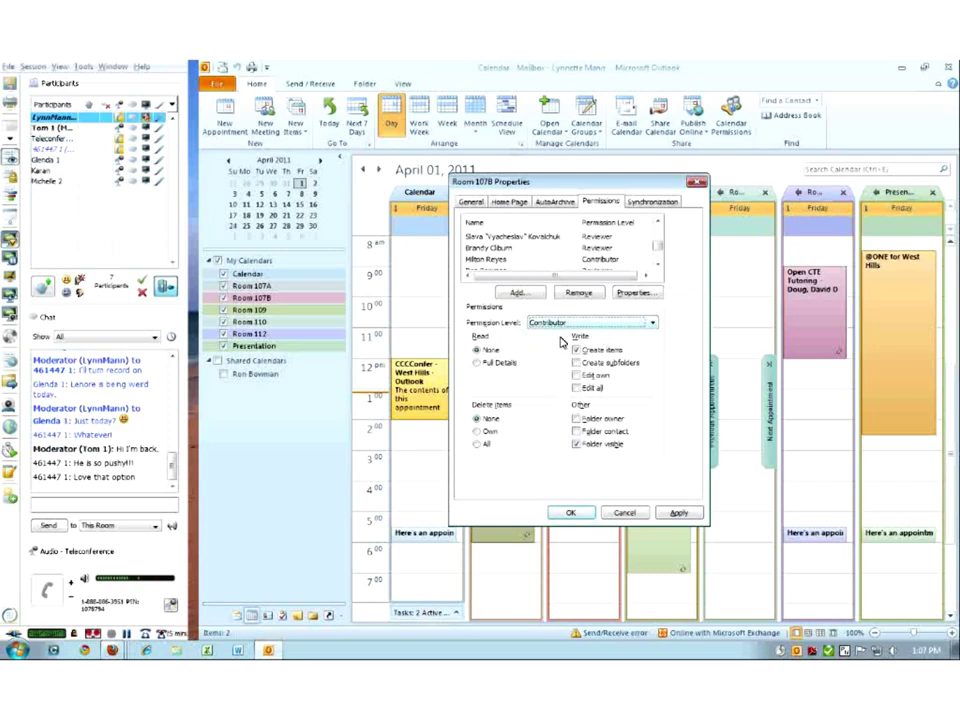
pyautogui.click(653, 323)
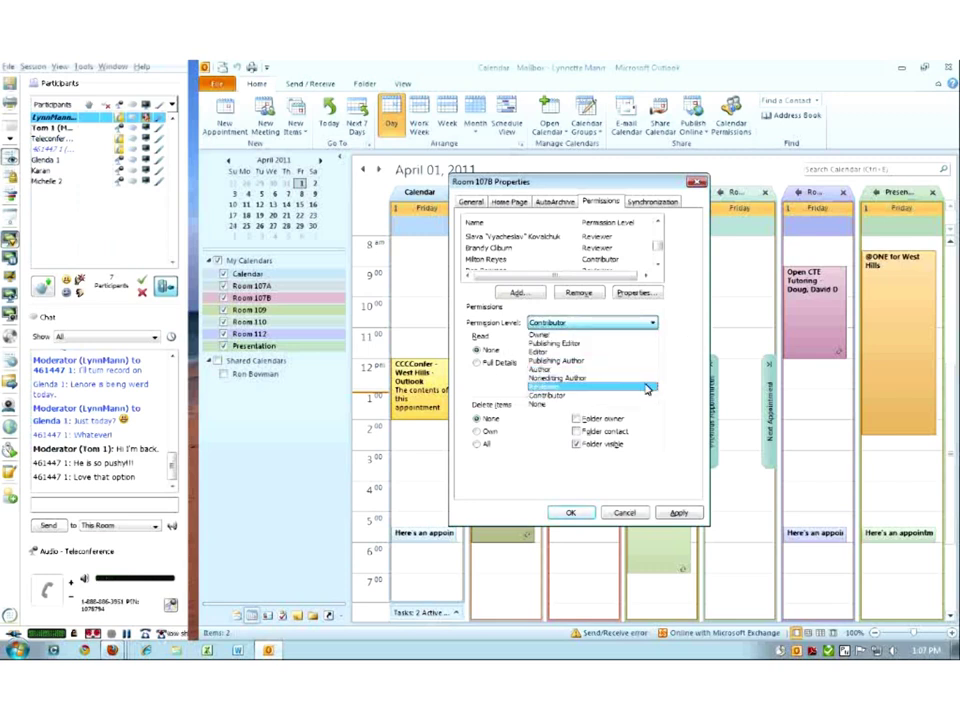
pyautogui.click(611, 389)
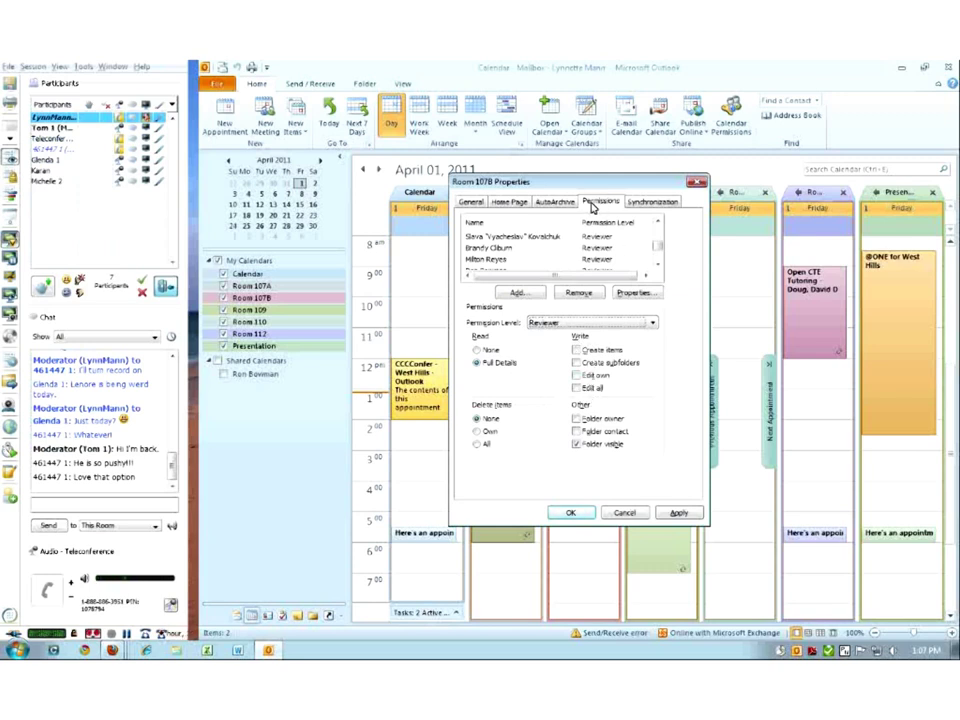
pyautogui.press('Escape')
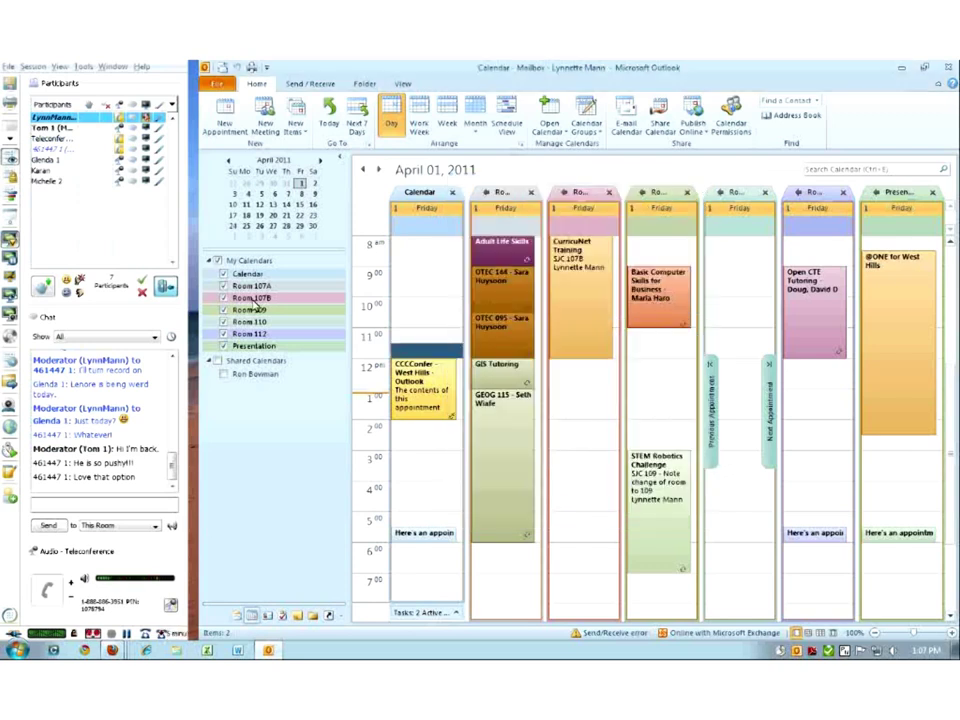
# - Hide the Room 107B, 107A, 109, 110, 112 and Presentation calendars from the day view
pyautogui.rightClick(255, 300)
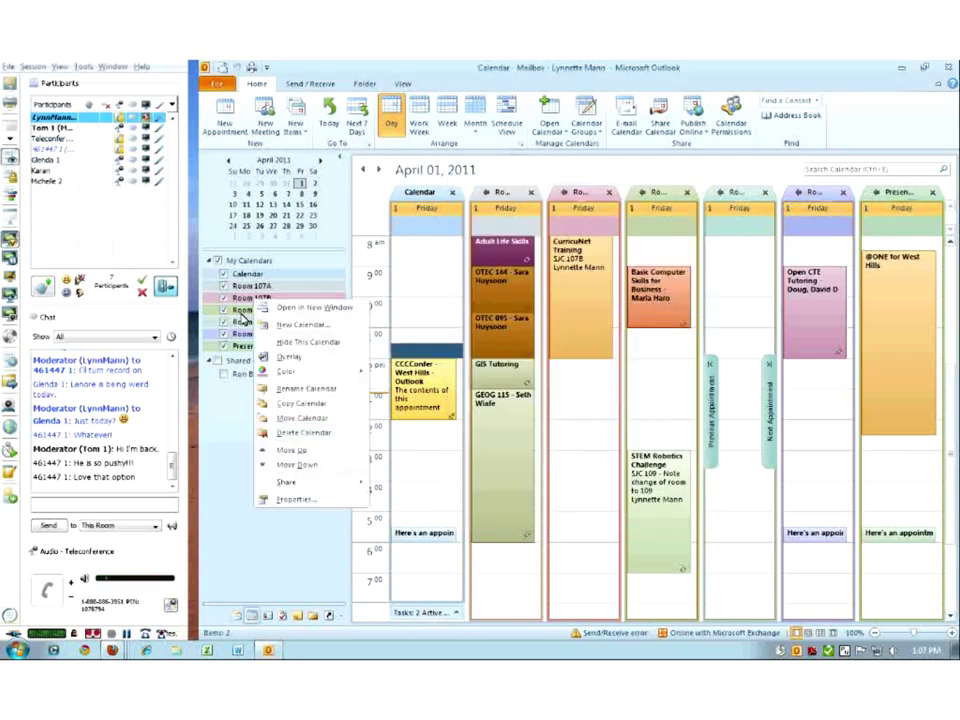
pyautogui.moveTo(286, 483)
pyautogui.press('Down')
pyautogui.press('Down')
pyautogui.press('Down')
pyautogui.press('Down')
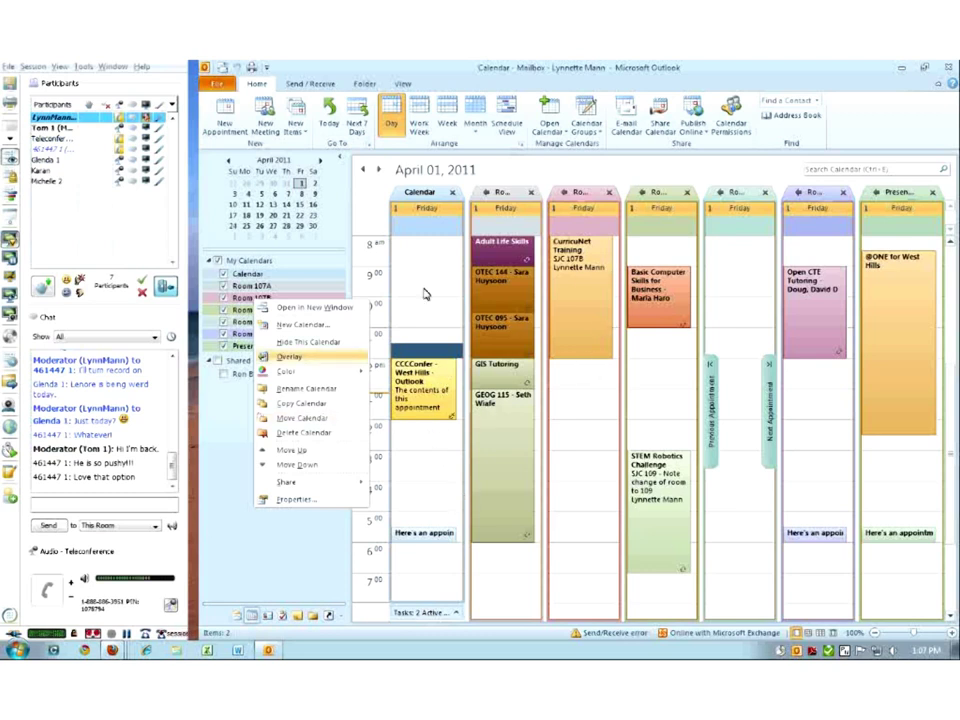
pyautogui.click(223, 298)
pyautogui.click(223, 286)
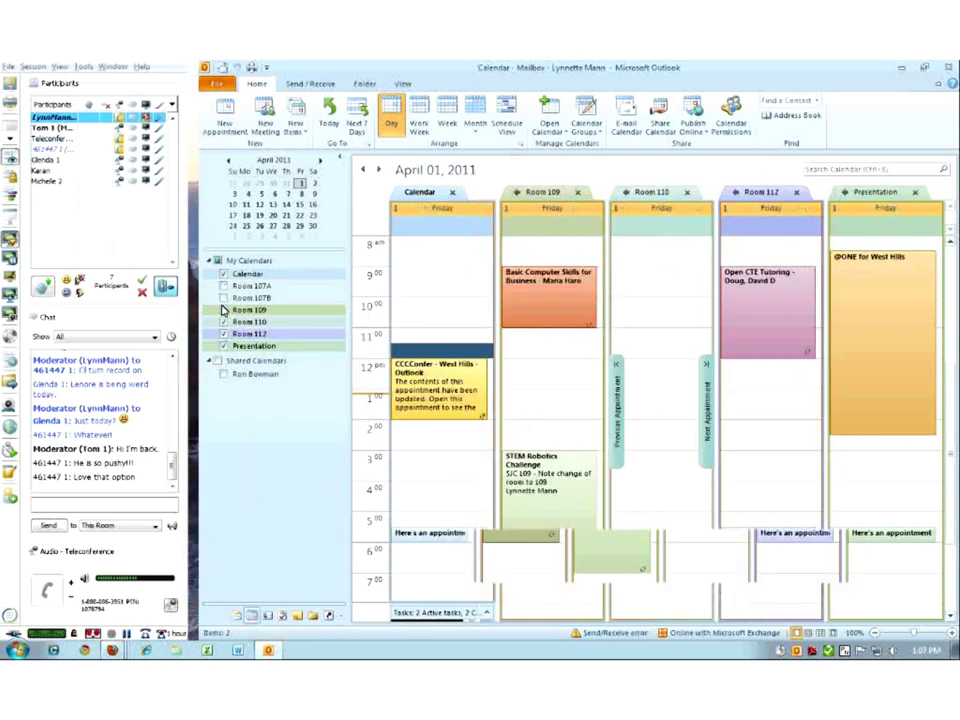
pyautogui.click(223, 310)
pyautogui.click(223, 322)
pyautogui.click(223, 334)
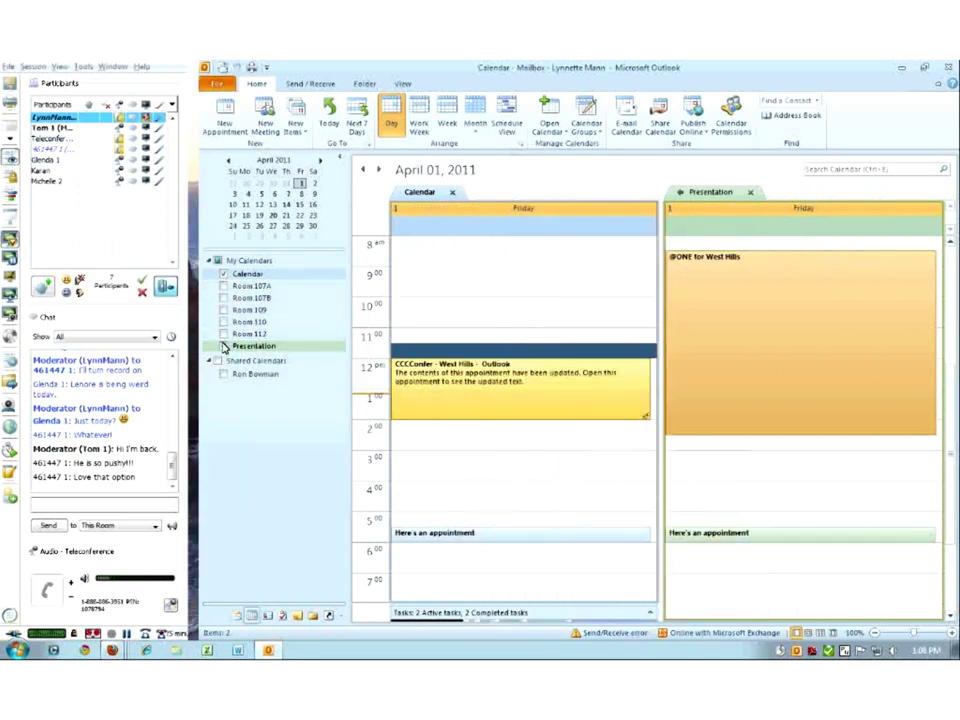
pyautogui.click(223, 346)
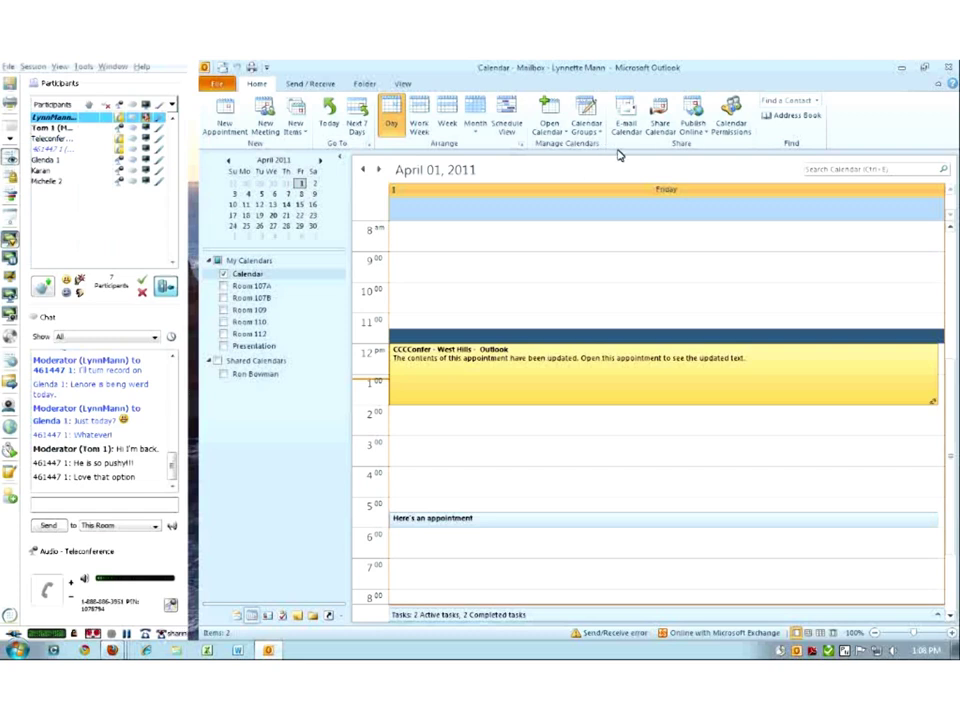
pyautogui.click(703, 135)
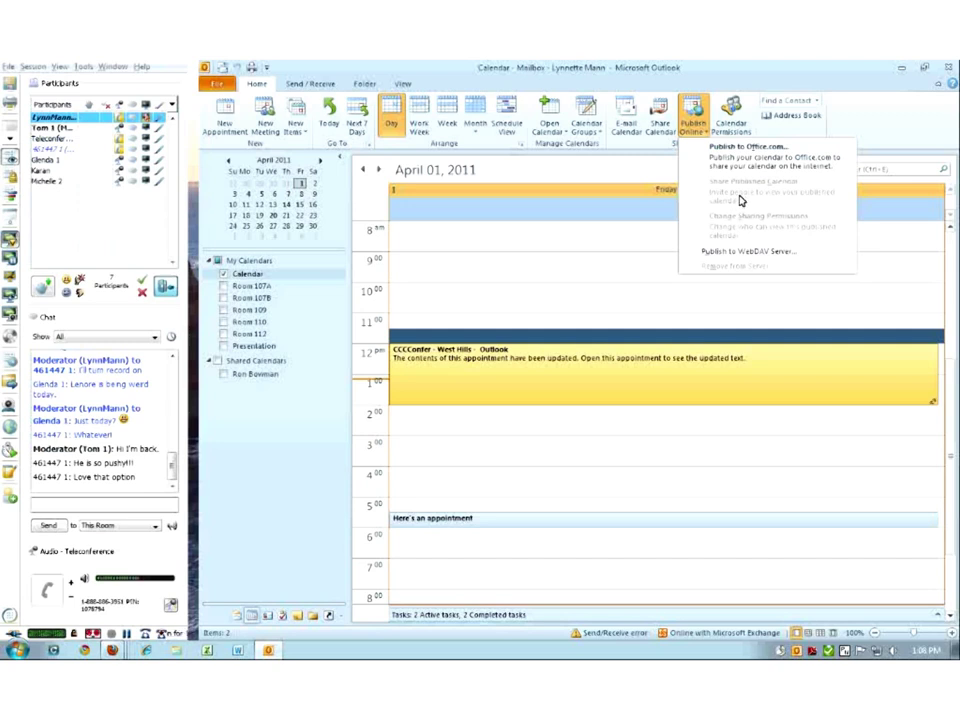
pyautogui.click(730, 128)
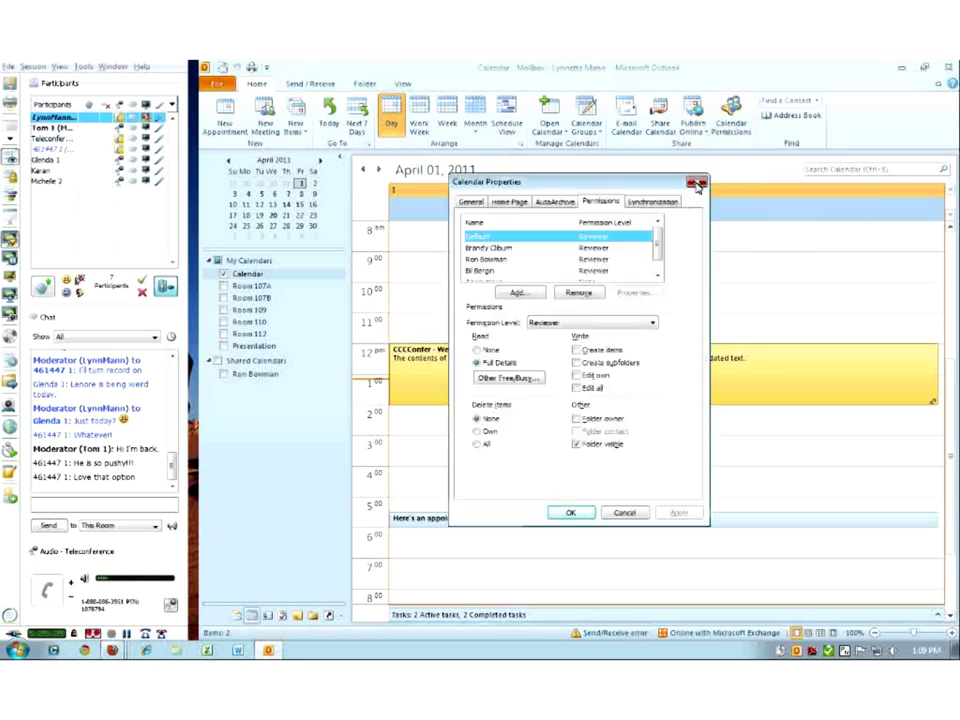
pyautogui.click(696, 183)
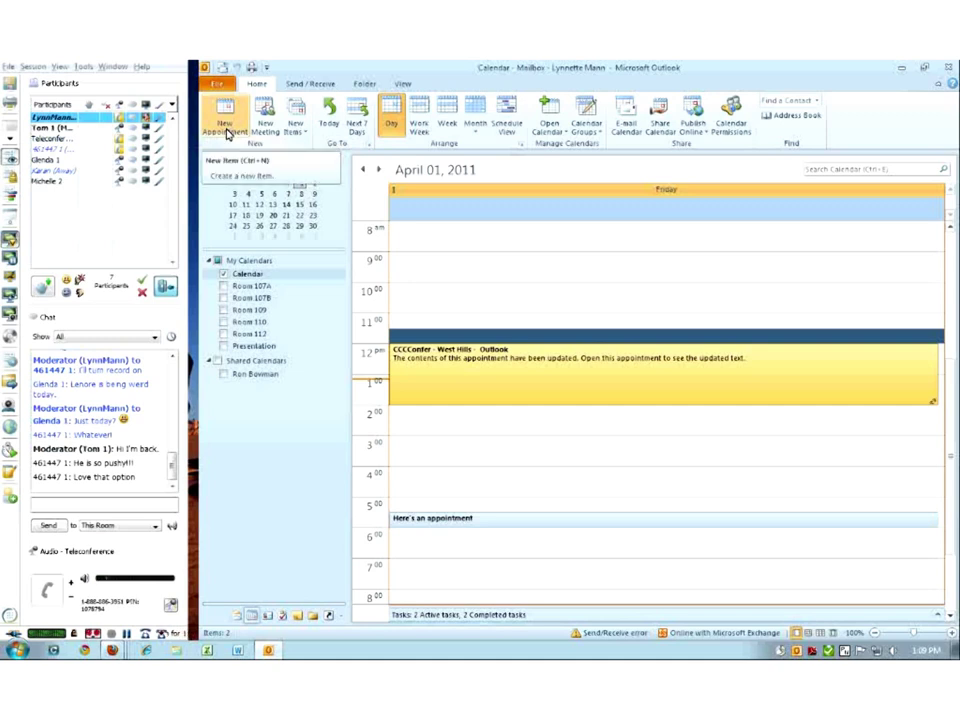
# - Create a 'Presentation' appointment in Room 102 ending at 2:00 PM and convert it to a meeting
pyautogui.click(227, 135)
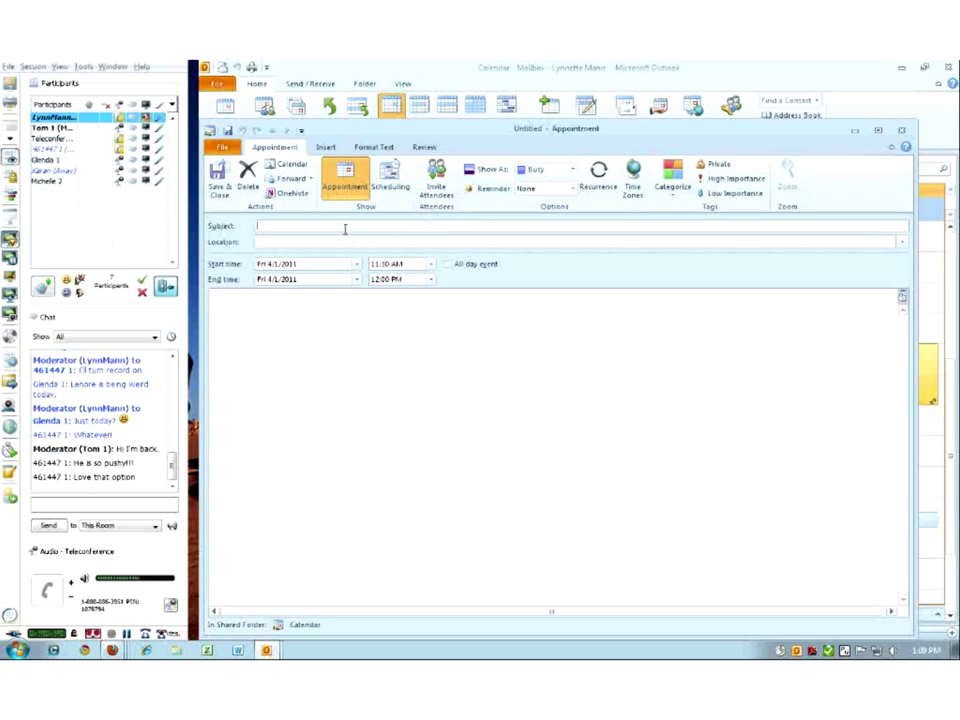
pyautogui.write('Presentation')
pyautogui.click(332, 242)
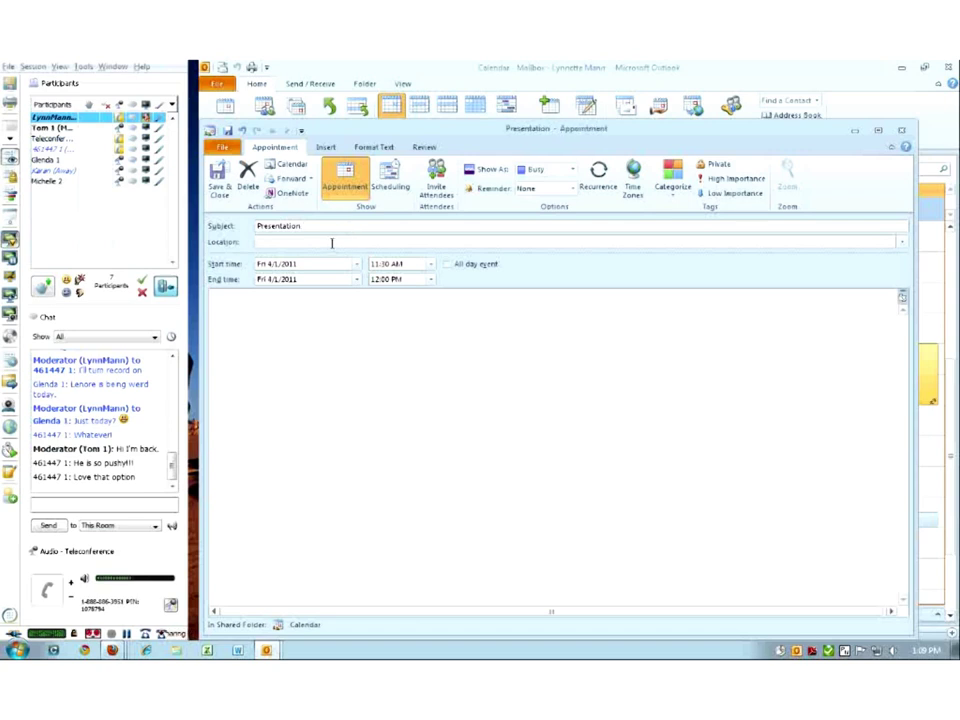
pyautogui.write('Roo')
pyautogui.write('m 01')
pyautogui.write('02')
pyautogui.click(431, 280)
pyautogui.click(422, 339)
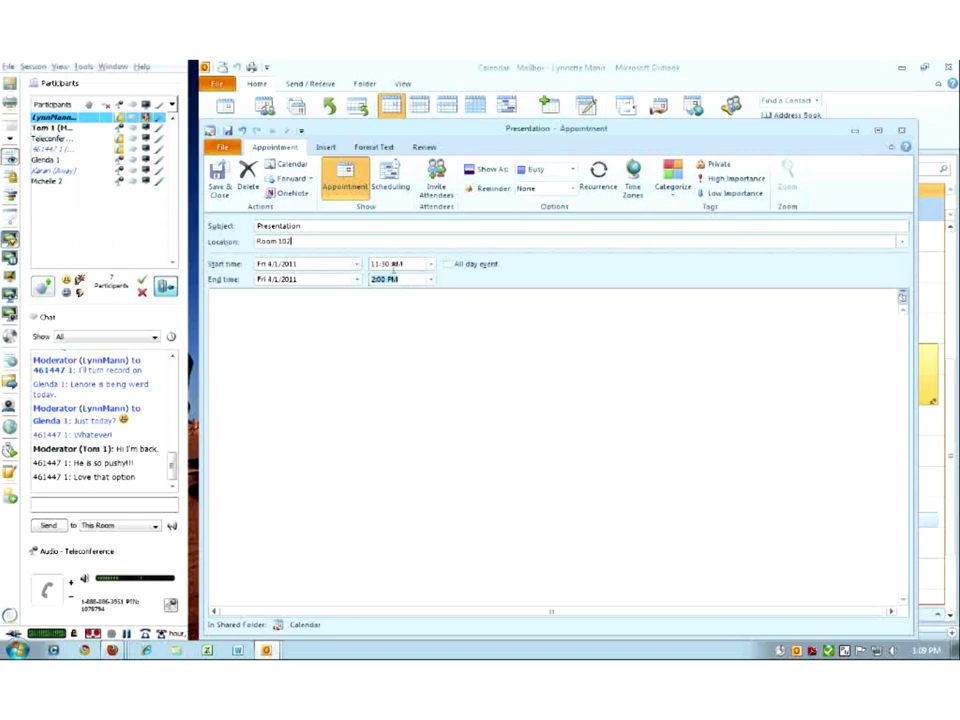
pyautogui.click(436, 182)
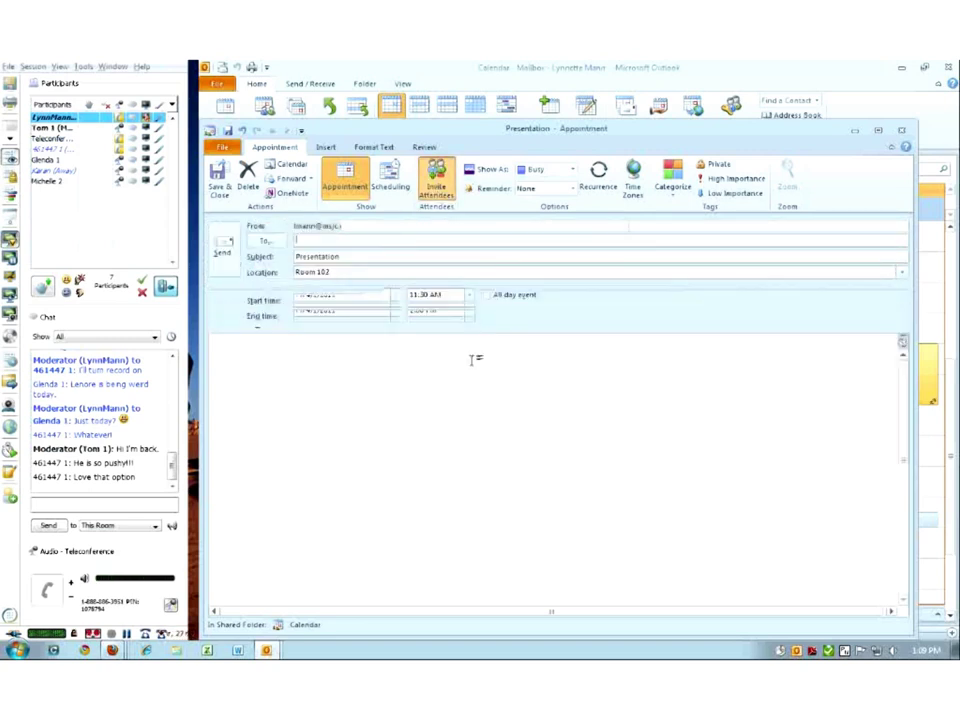
# - Add one invitee from the suggestions and disallow new time proposals
pyautogui.write('bb')
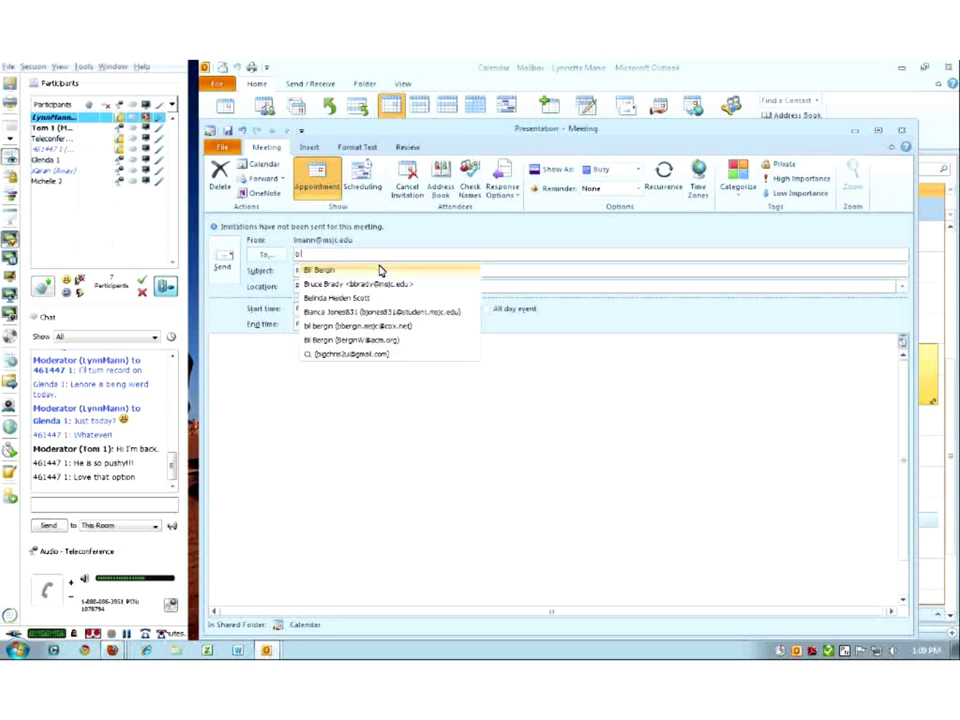
pyautogui.click(379, 270)
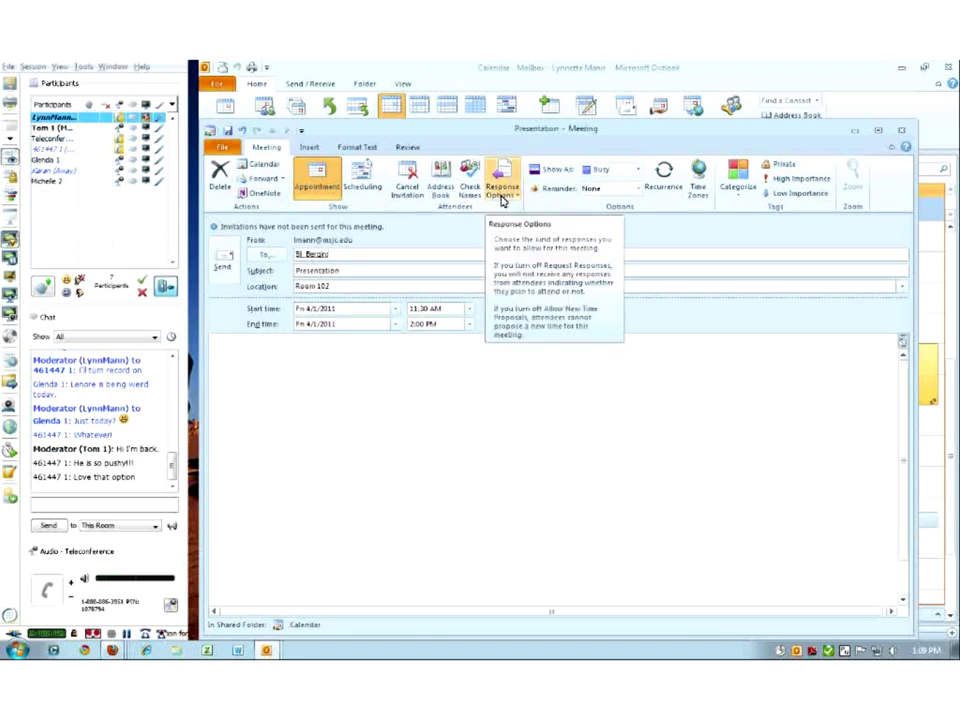
pyautogui.click(504, 190)
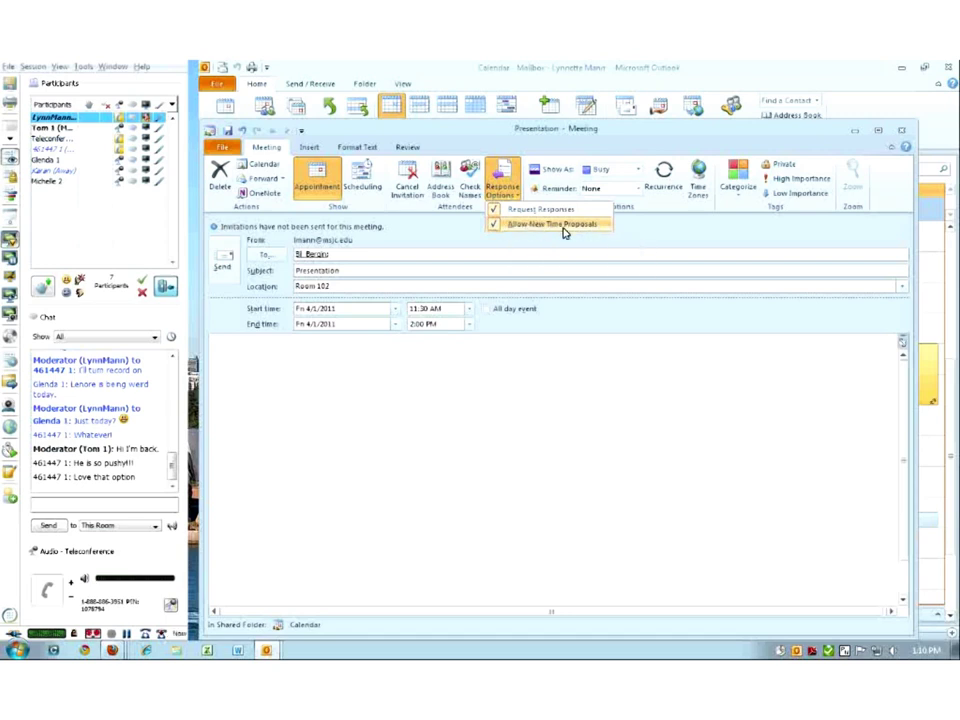
pyautogui.click(500, 224)
pyautogui.click(512, 200)
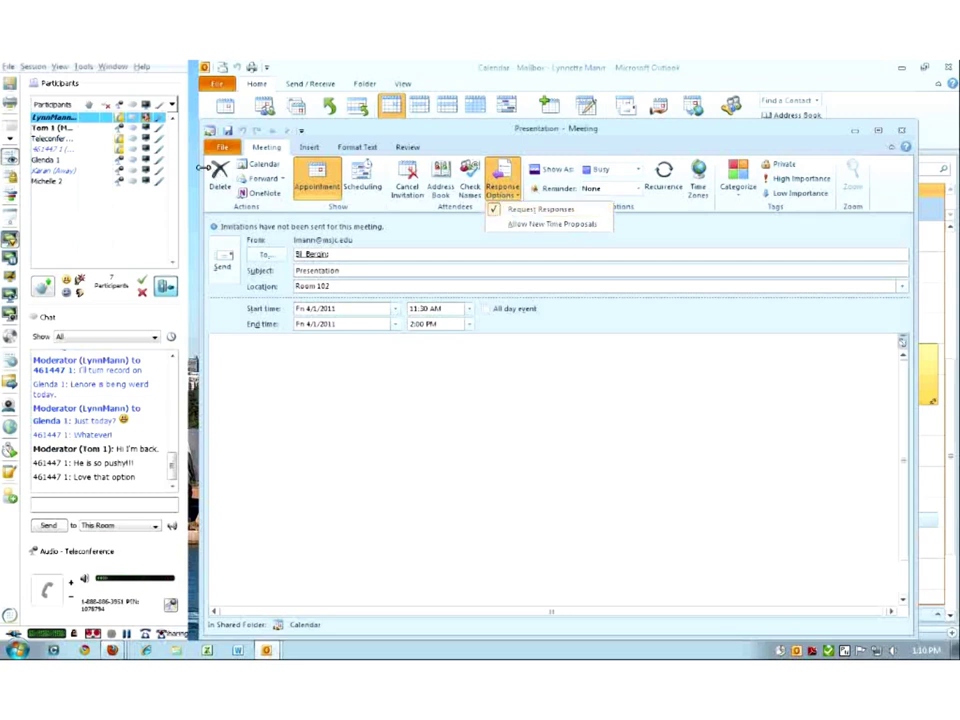
# - Close the meeting window without sending and expand the archived Inbox folder
pyautogui.click(900, 135)
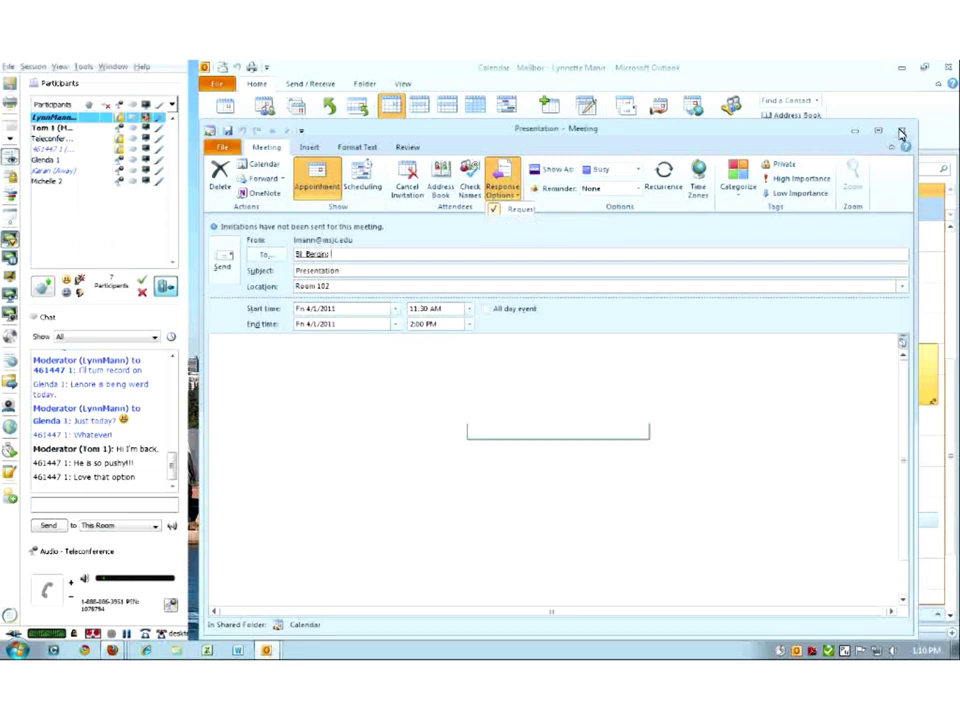
pyautogui.click(529, 424)
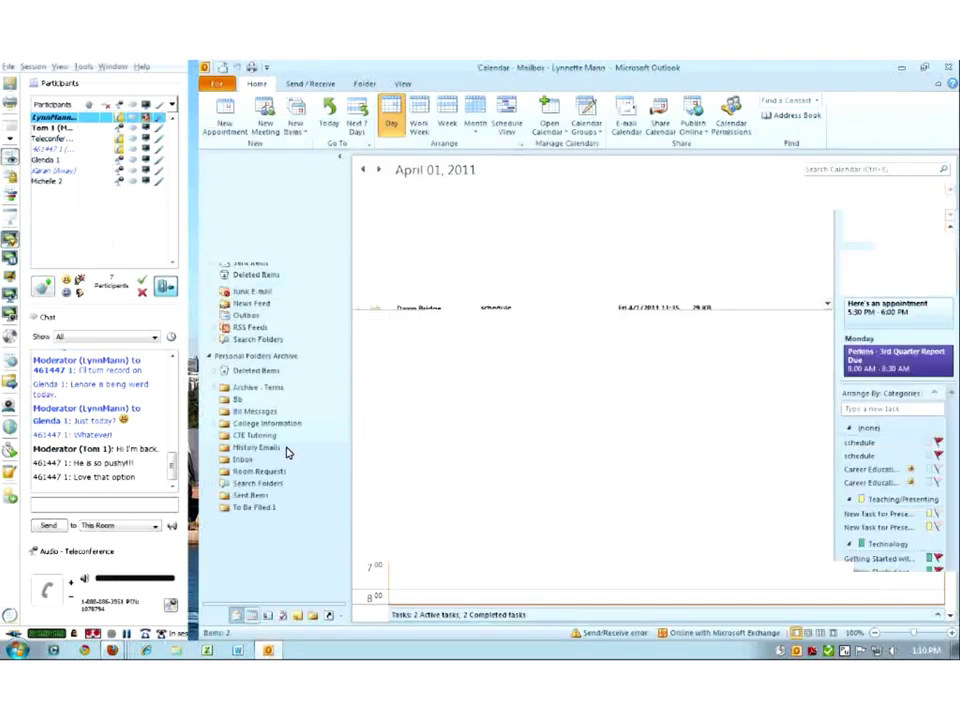
pyautogui.click(218, 458)
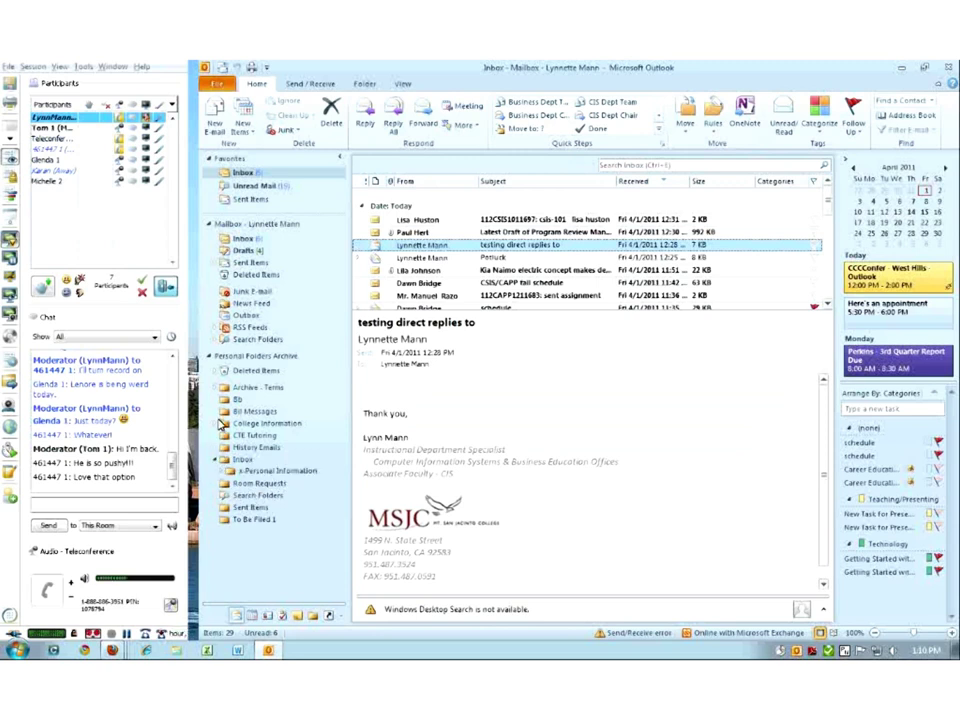
# - Open the archived College Information > Room Requests folder and read the FW: Smartroom Request message
pyautogui.click(217, 423)
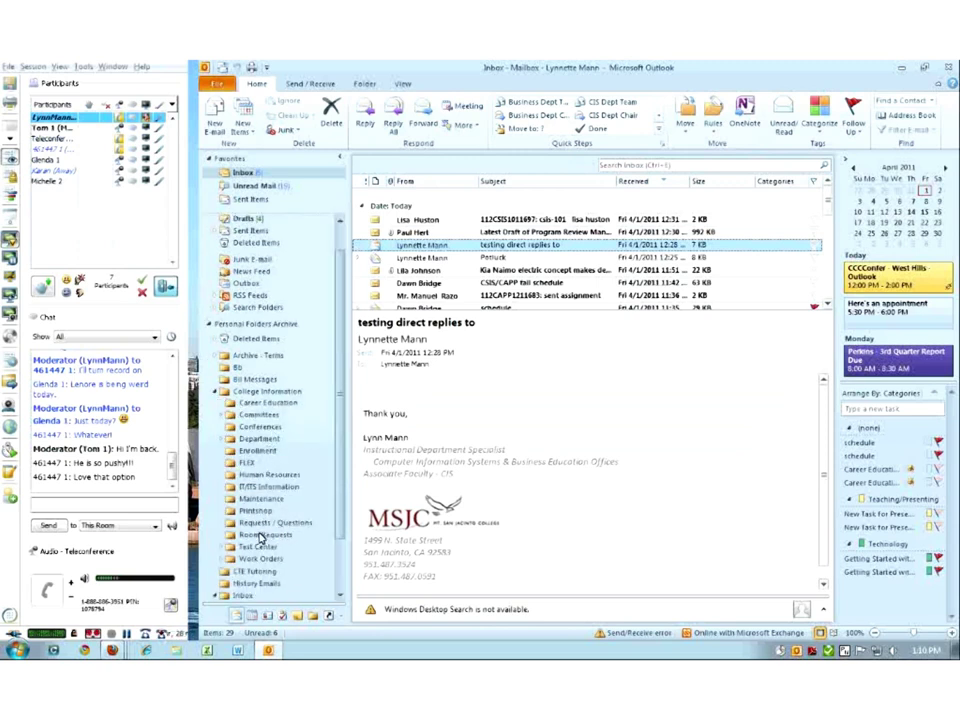
pyautogui.click(266, 535)
pyautogui.scroll(-2, 433, 236)
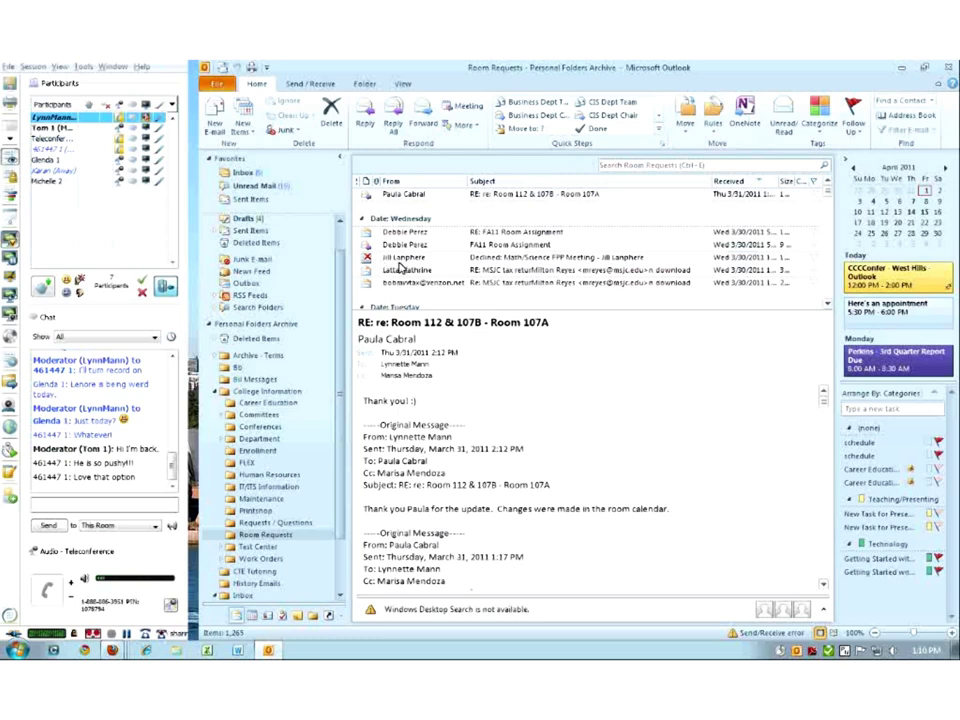
pyautogui.scroll(-2, 396, 262)
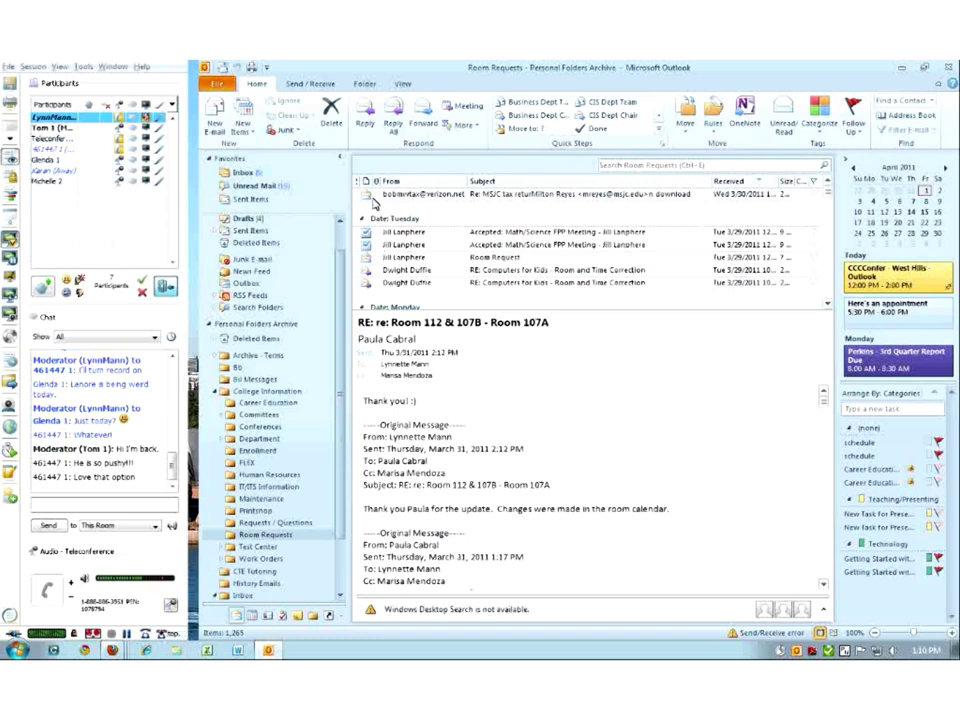
pyautogui.scroll(-6, 397, 245)
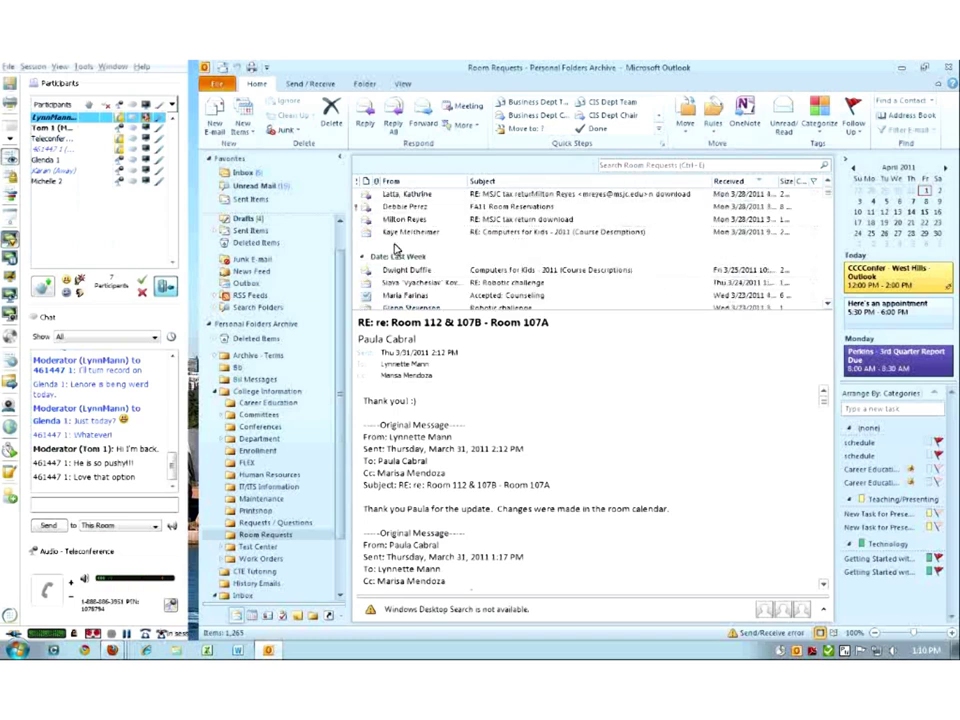
pyautogui.scroll(-5, 397, 247)
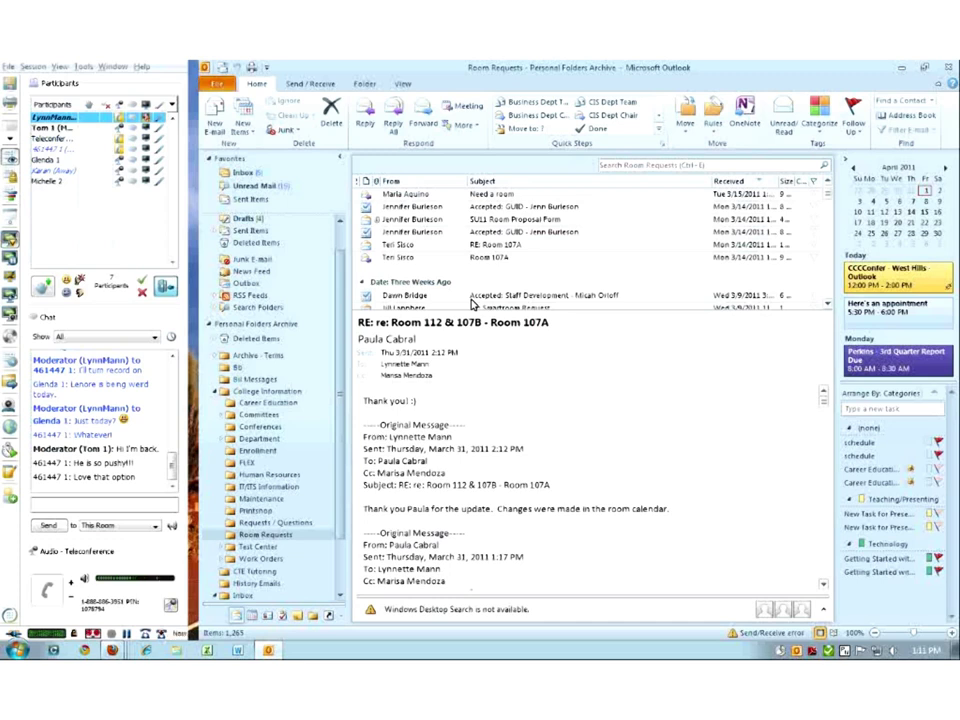
pyautogui.click(497, 300)
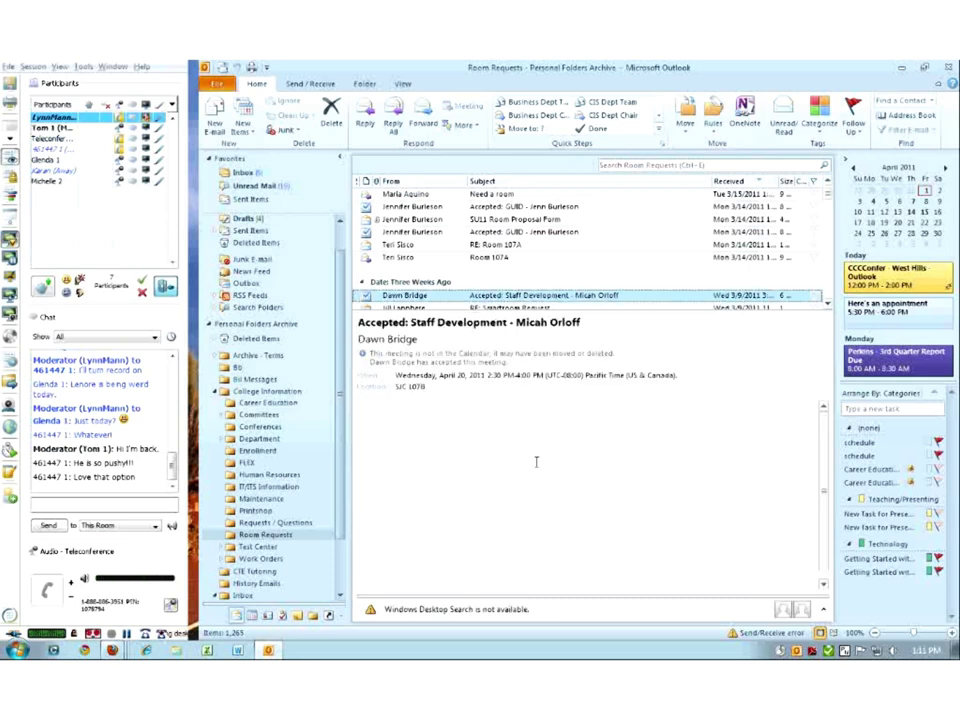
pyautogui.scroll(-2, 466, 277)
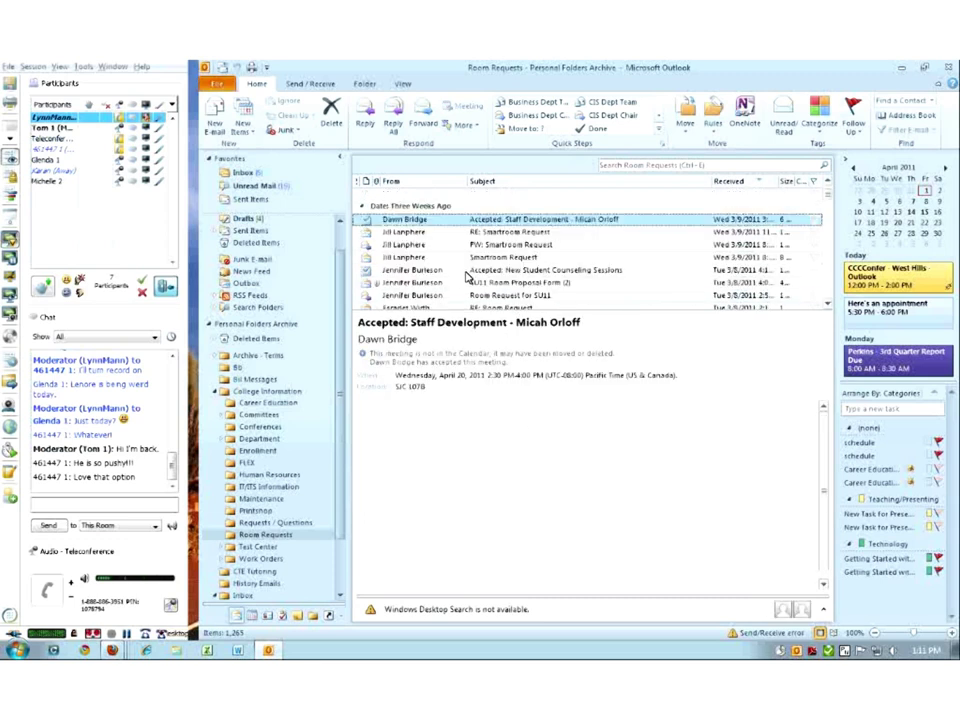
pyautogui.click(423, 247)
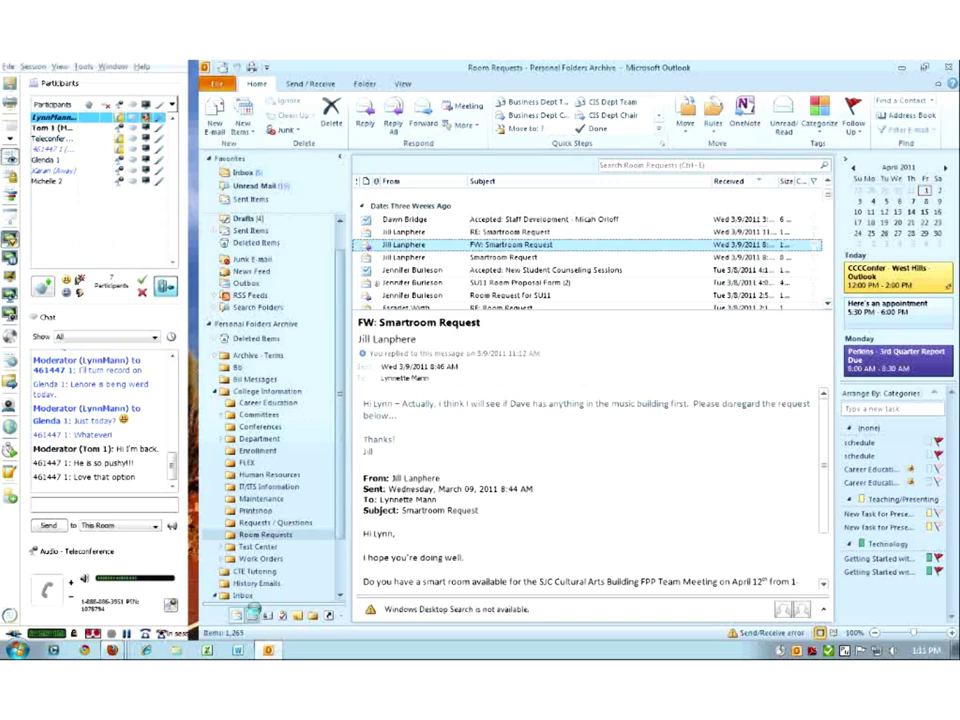
# - View Room 107A's schedule alone in week view, then switch back to the personal Calendar
pyautogui.hotkey('ctrl', '2')
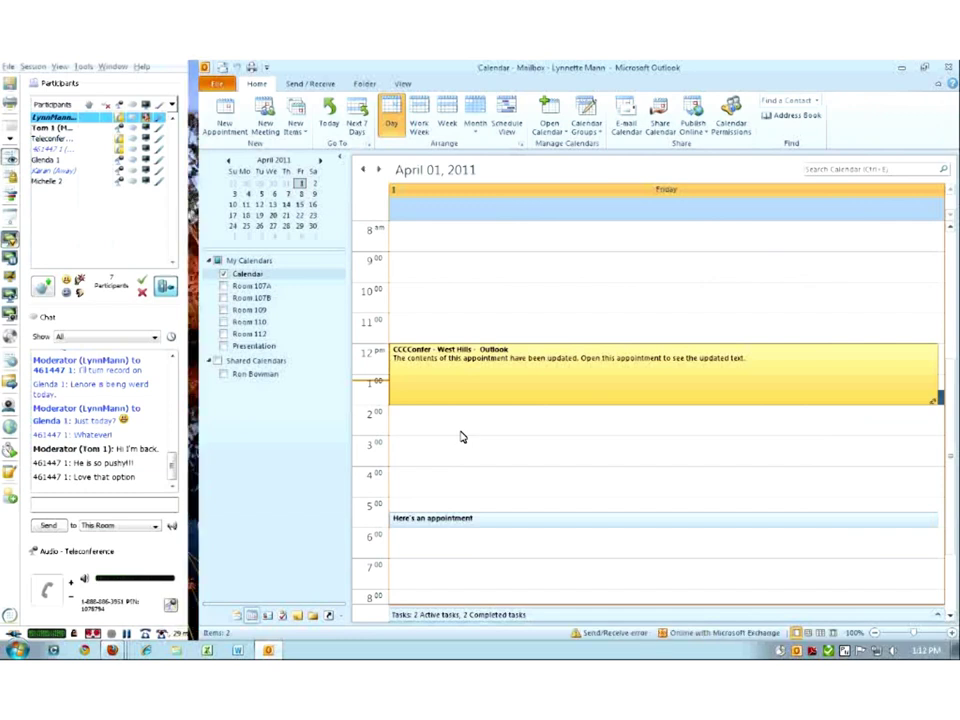
pyautogui.click(224, 286)
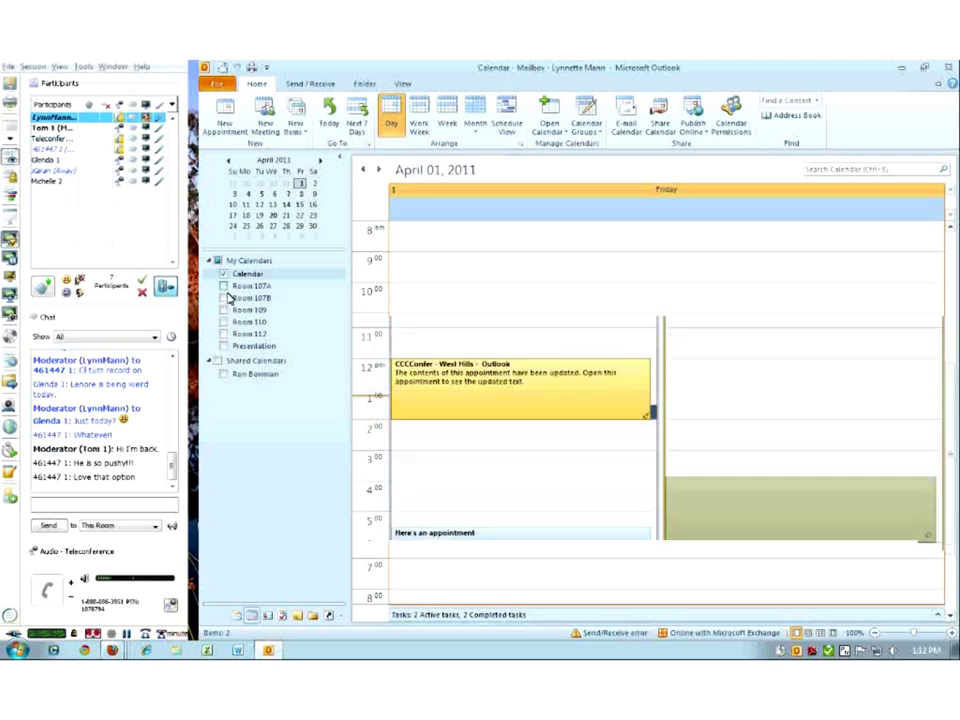
pyautogui.click(223, 274)
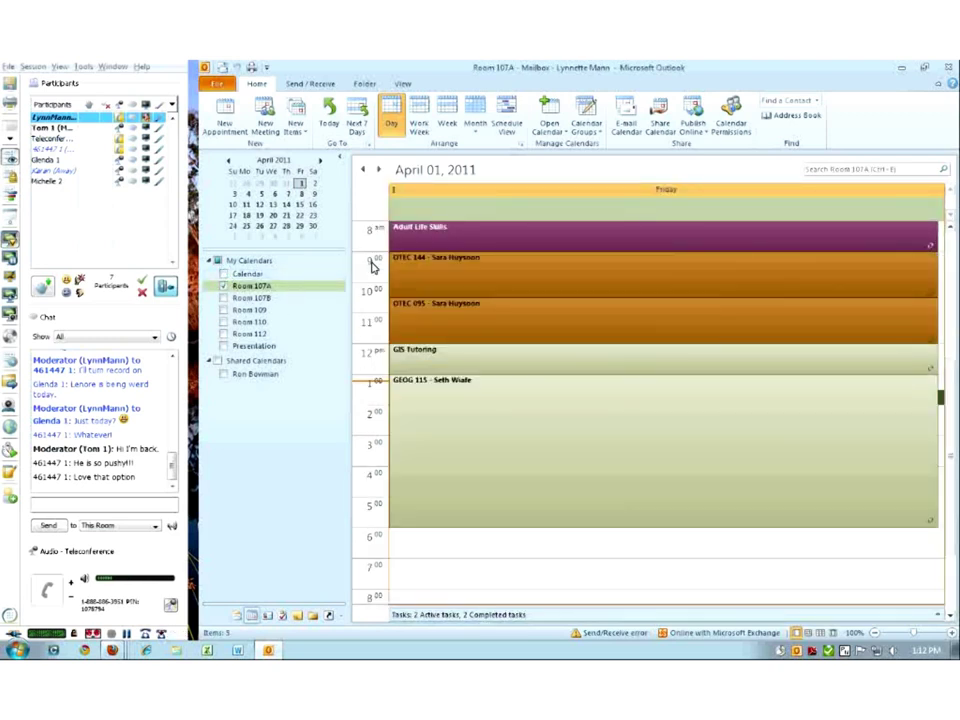
pyautogui.click(419, 124)
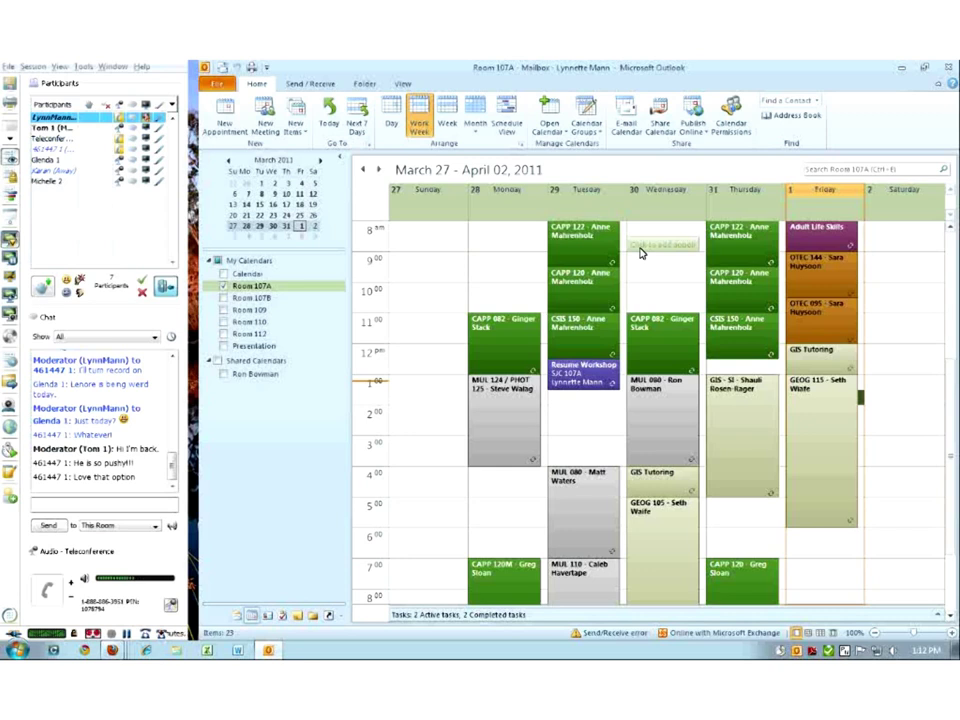
pyautogui.click(244, 274)
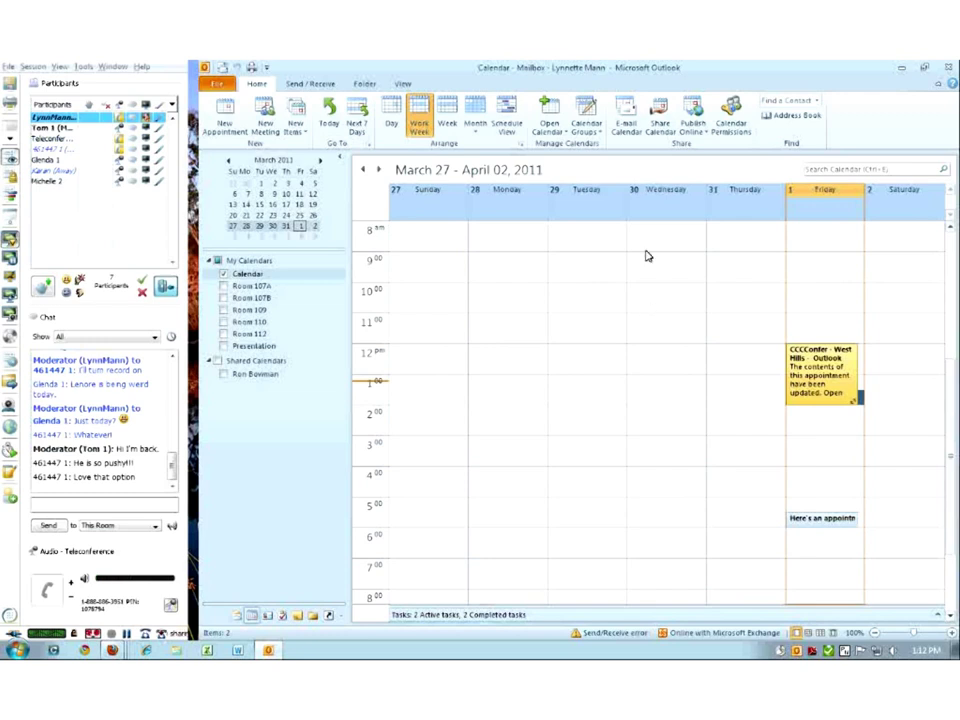
# - Create a 'Mow the Lawn' appointment at Home on Saturday 4/2/2011 at 9:00 AM
pyautogui.click(901, 264)
pyautogui.hotkey('ctrl', 'n')
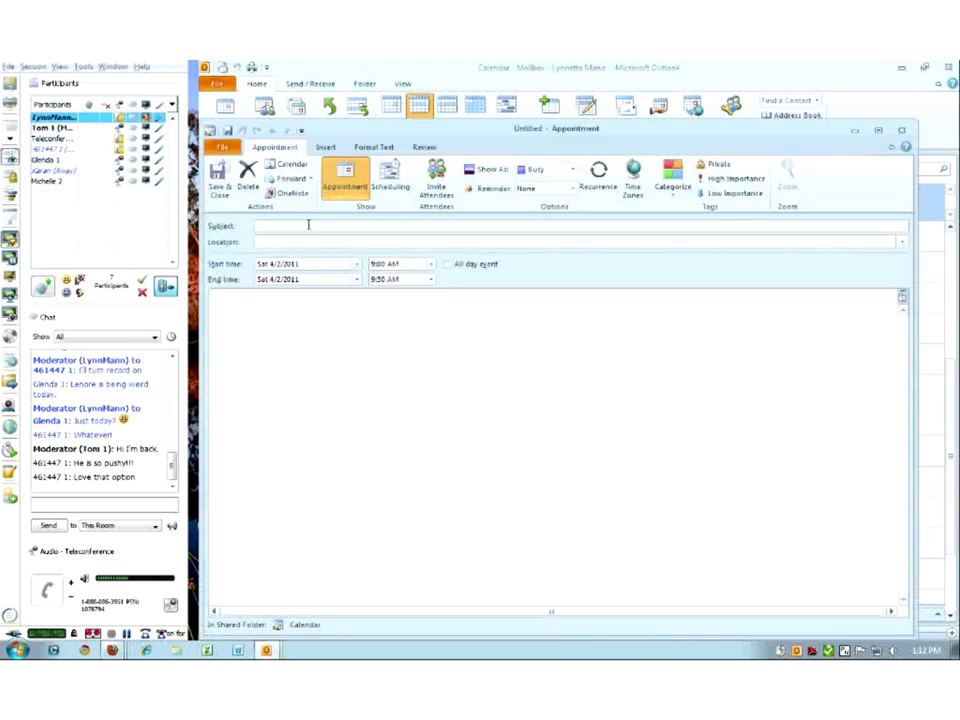
pyautogui.write('Mow the Lawn')
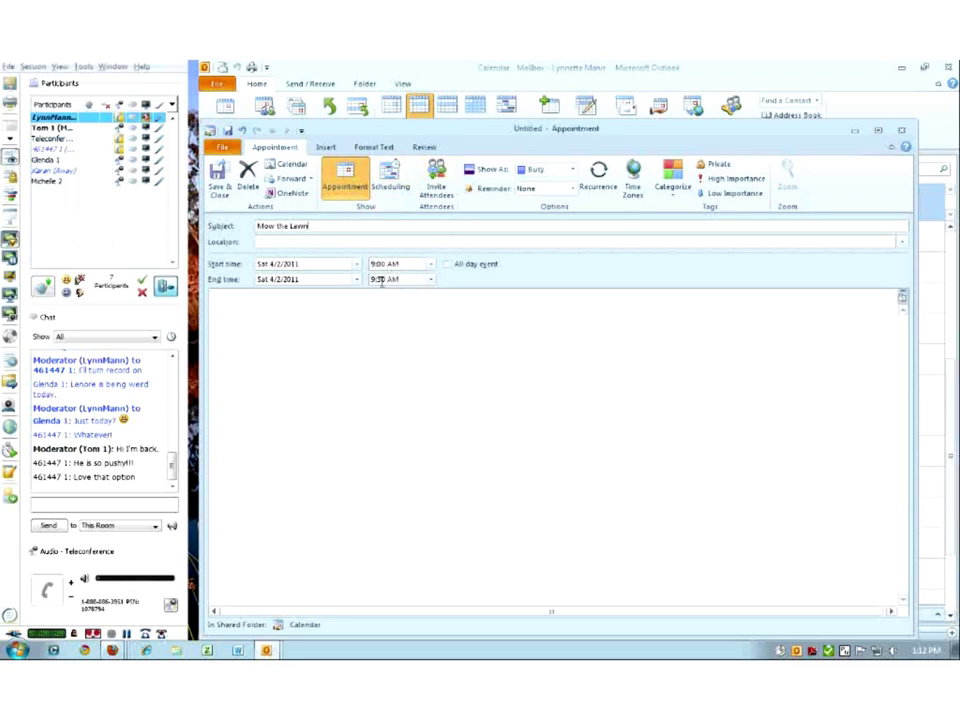
pyautogui.click(277, 241)
pyautogui.write('Home')
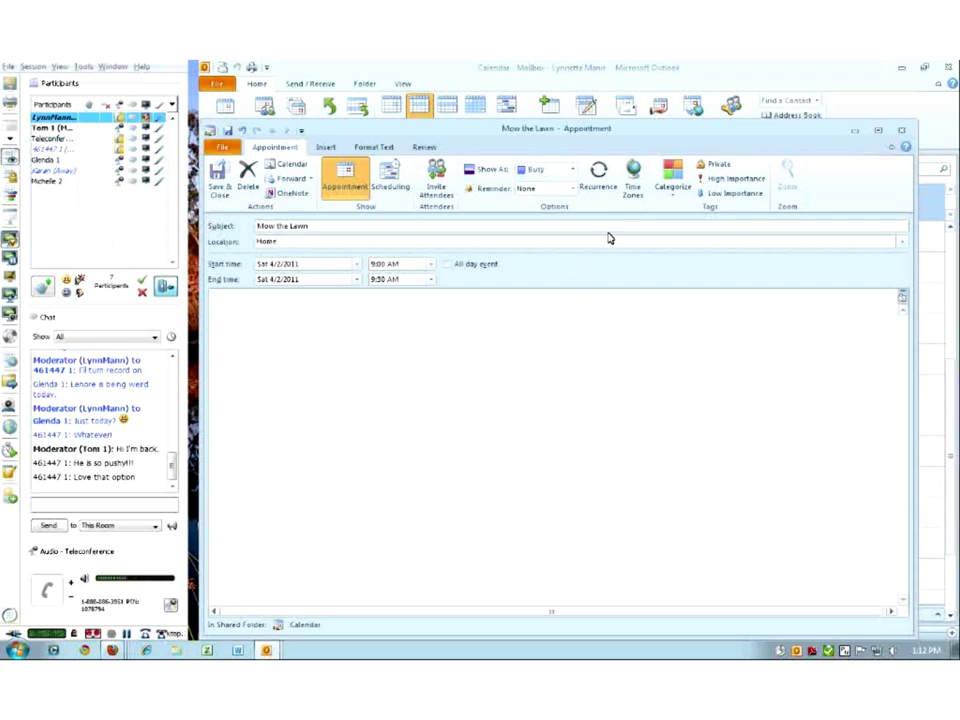
# - Assign the x-Personal colour category to the appointment
pyautogui.click(665, 198)
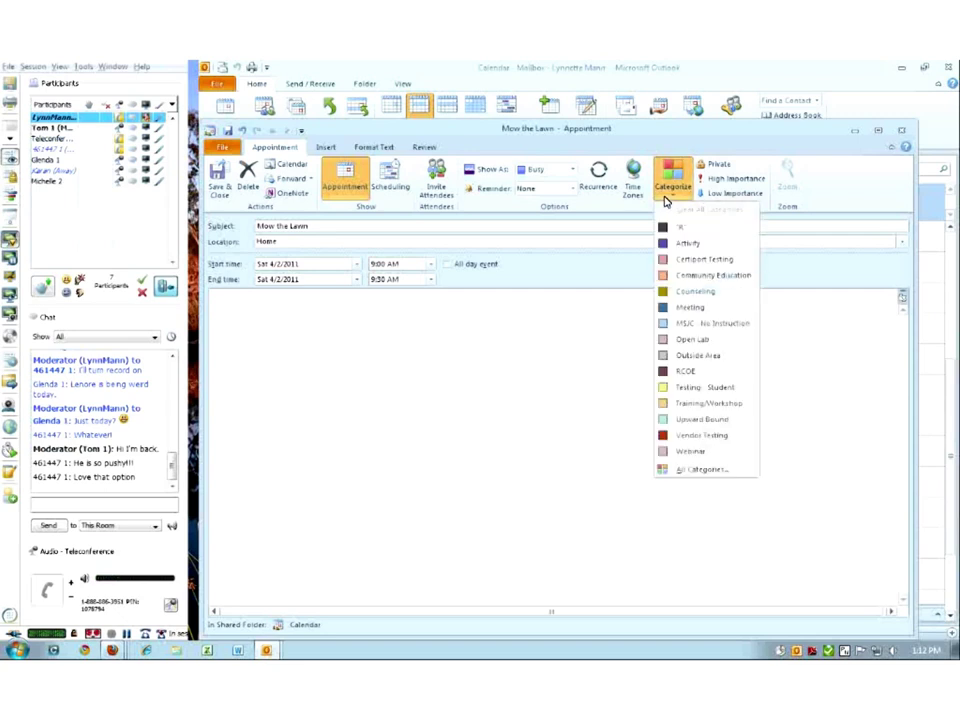
pyautogui.click(701, 471)
pyautogui.scroll(-10, 600, 448)
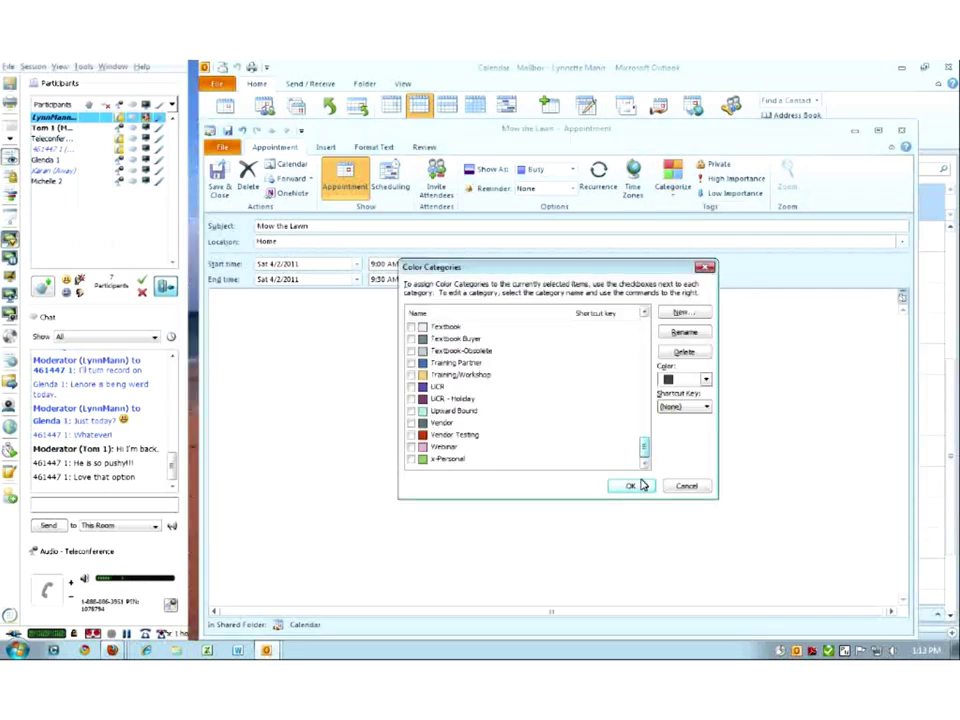
pyautogui.click(411, 459)
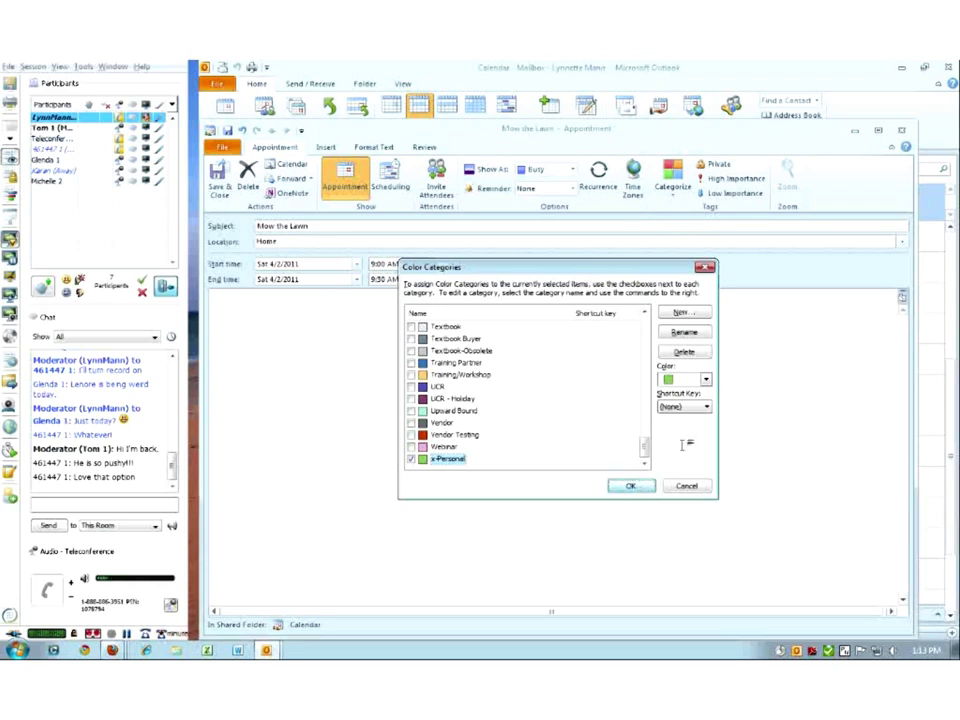
pyautogui.press('Return')
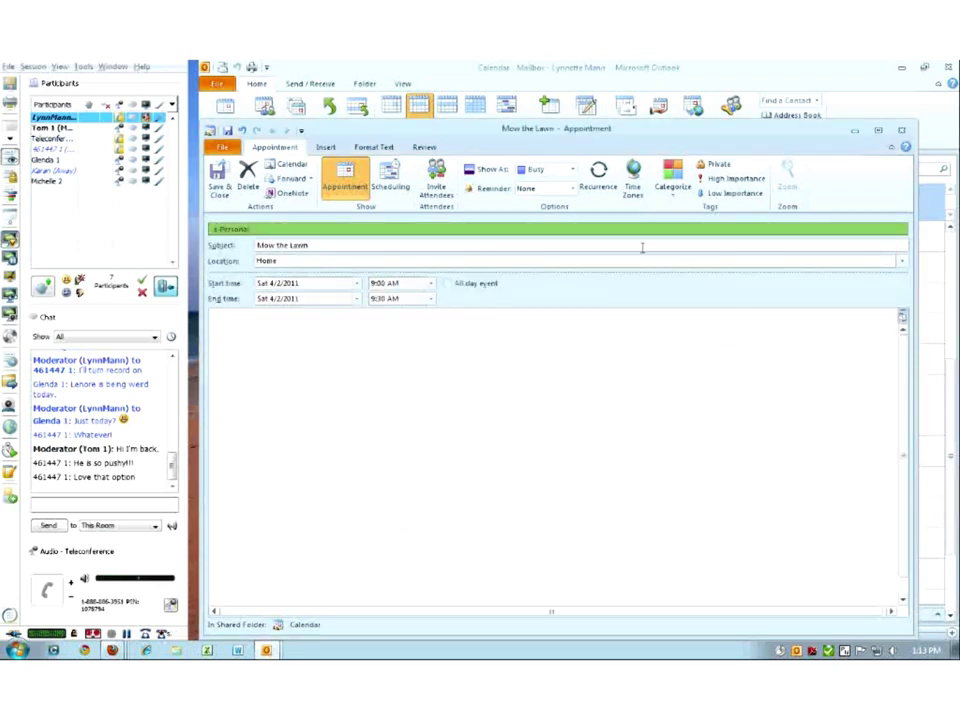
# - Set the appointment to recur weekly on Saturday with a 30-minute duration
pyautogui.click(600, 190)
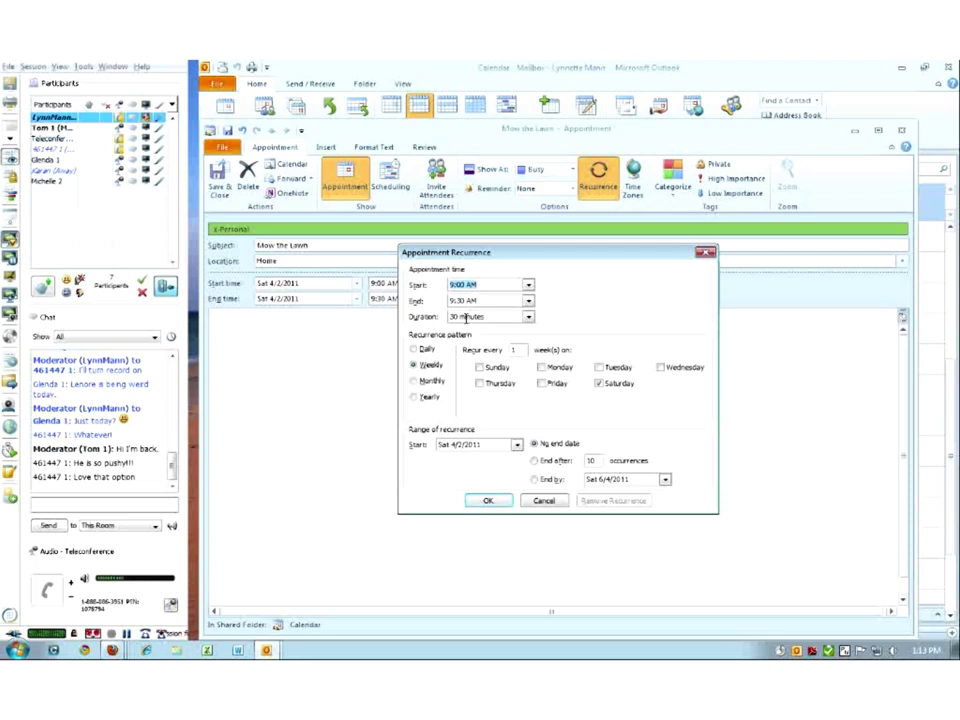
pyautogui.click(529, 317)
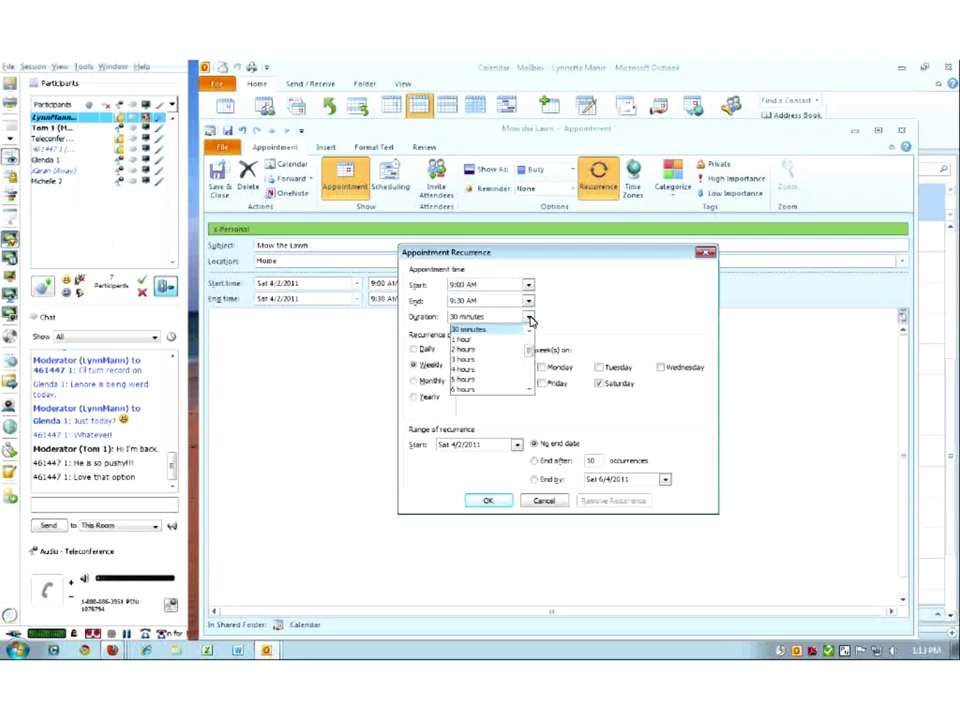
pyautogui.click(519, 342)
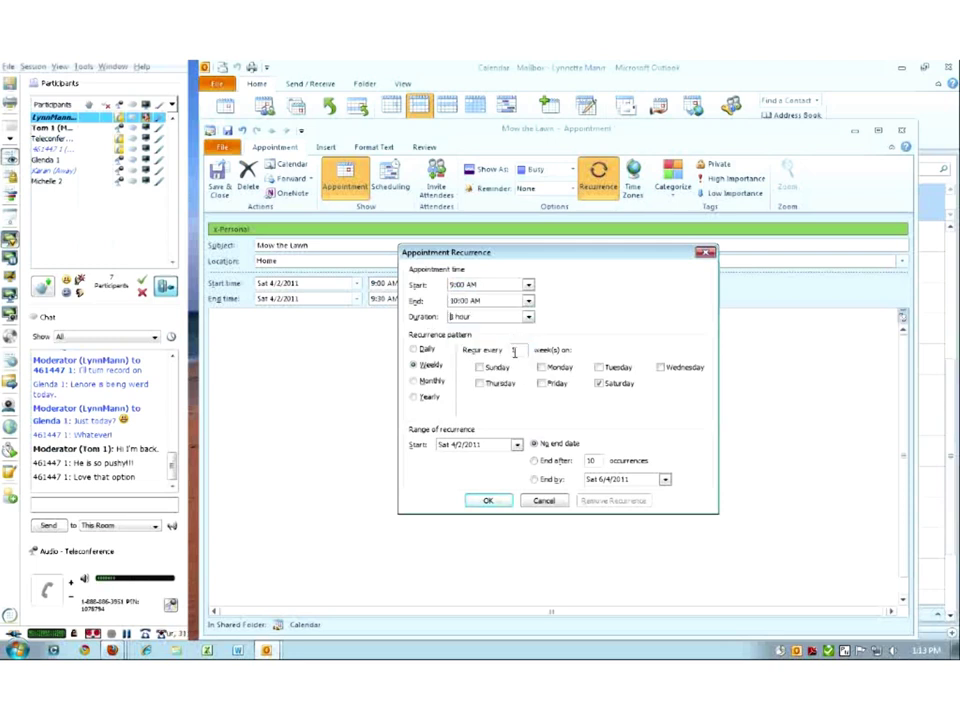
pyautogui.click(528, 317)
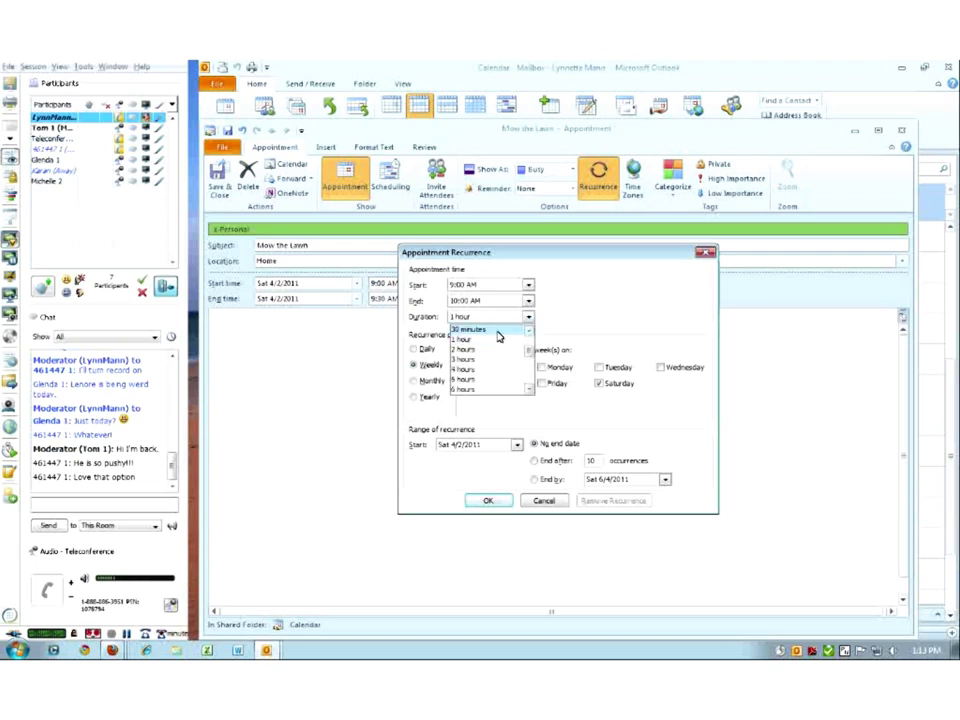
pyautogui.click(497, 331)
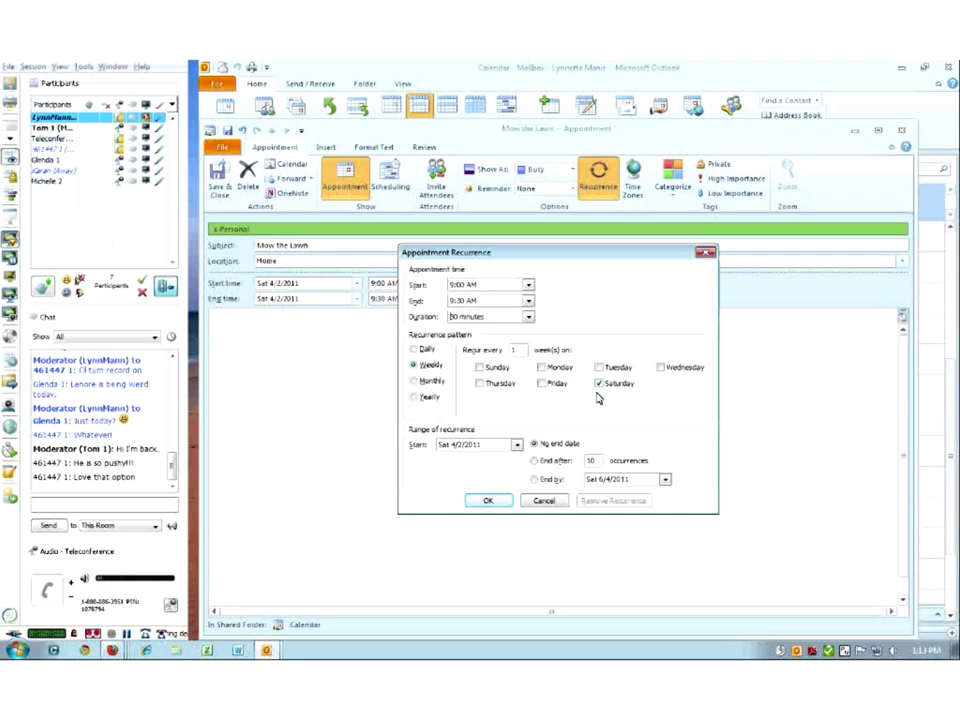
# - End the series by October 31, 2011 and confirm the recurrence
pyautogui.click(535, 462)
pyautogui.click(544, 481)
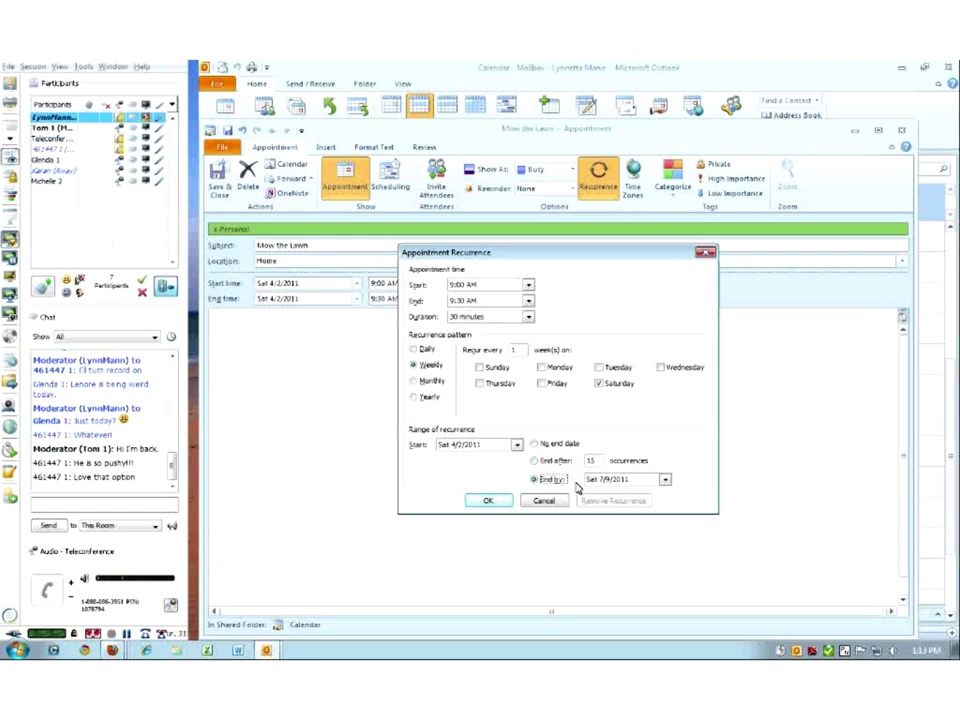
pyautogui.click(665, 481)
pyautogui.click(659, 499)
pyautogui.click(659, 499)
pyautogui.click(659, 499)
pyautogui.click(659, 499)
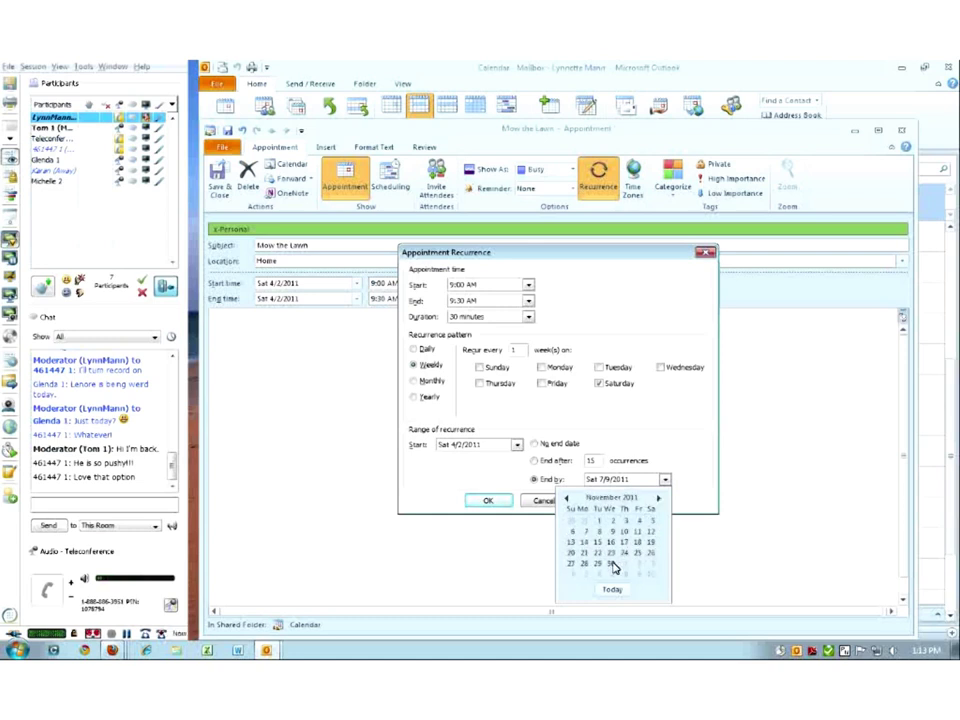
pyautogui.click(566, 498)
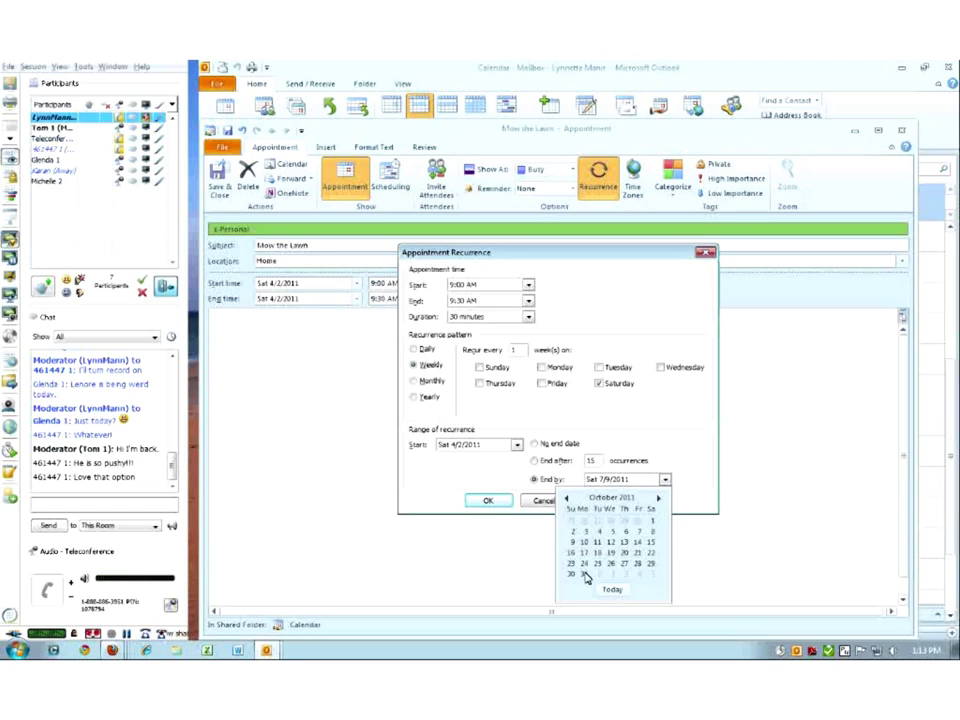
pyautogui.click(585, 574)
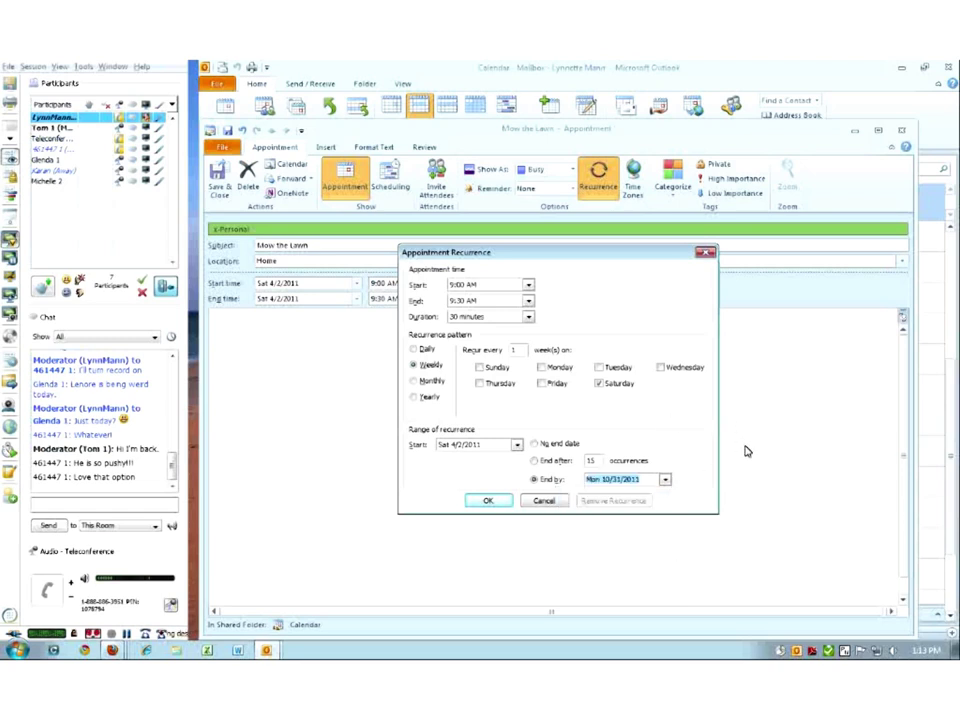
pyautogui.click(488, 502)
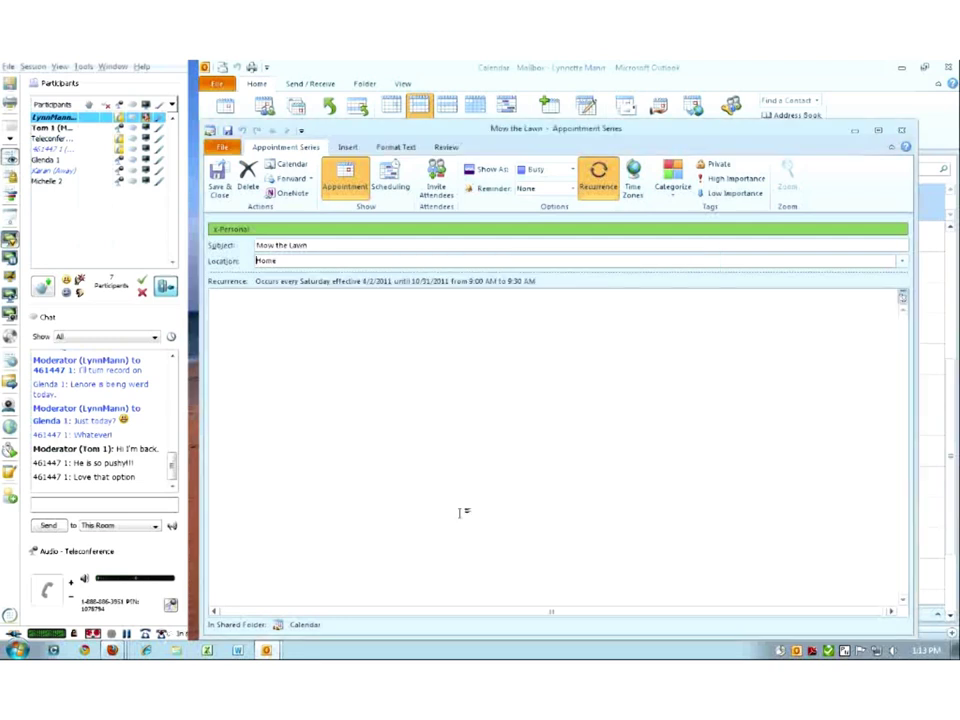
# - Save the series and step through April 2011 weeks to check each Saturday's occurrence
pyautogui.click(226, 186)
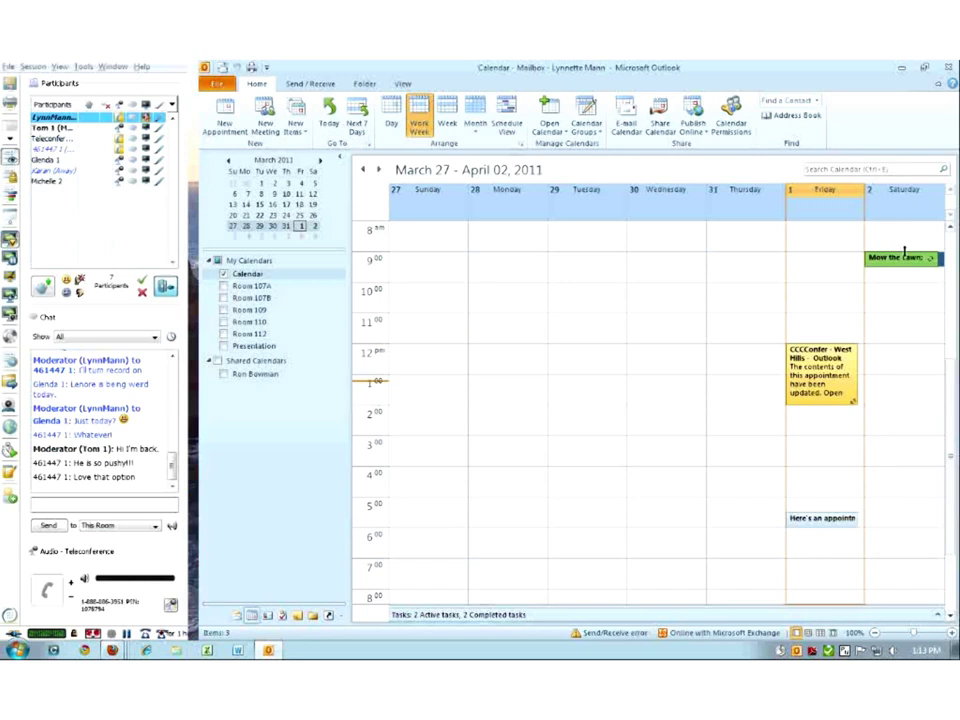
pyautogui.click(319, 160)
pyautogui.click(312, 183)
pyautogui.click(319, 240)
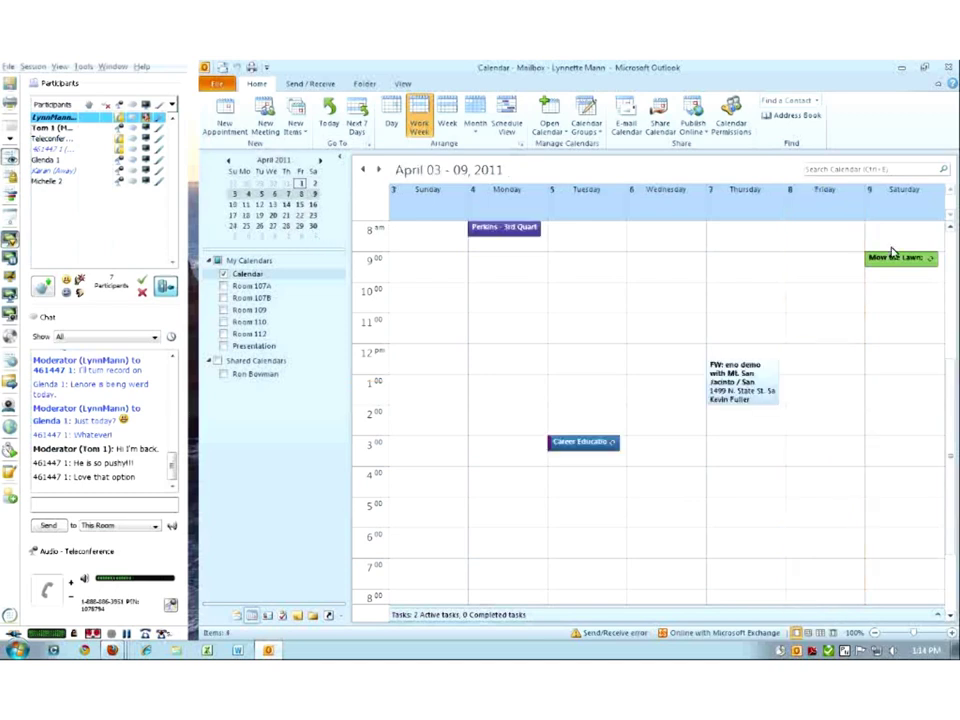
pyautogui.click(253, 205)
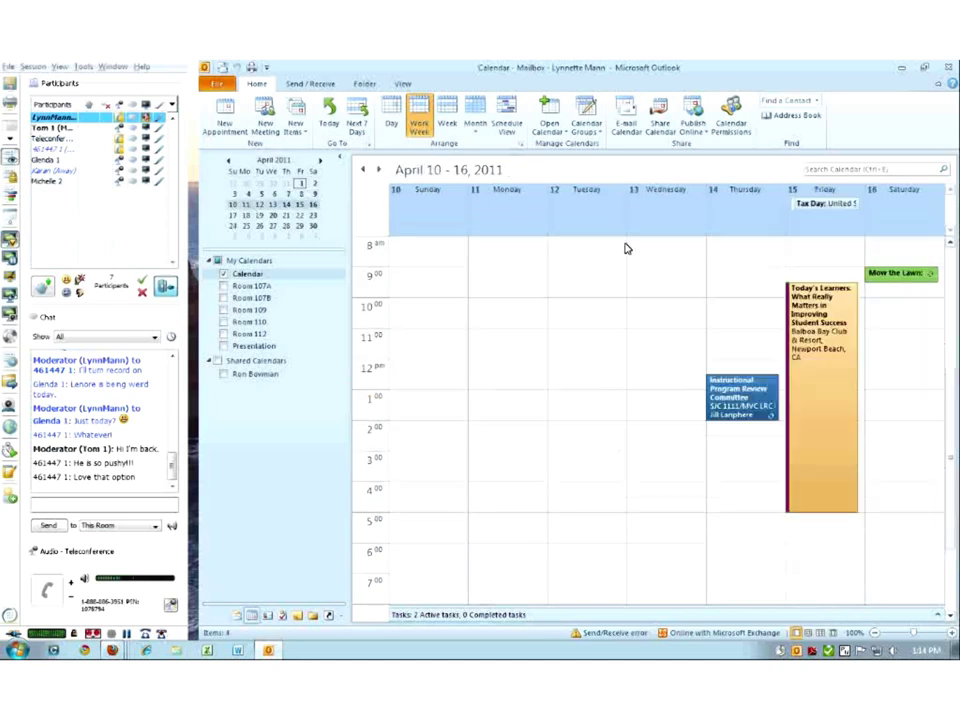
pyautogui.click(253, 216)
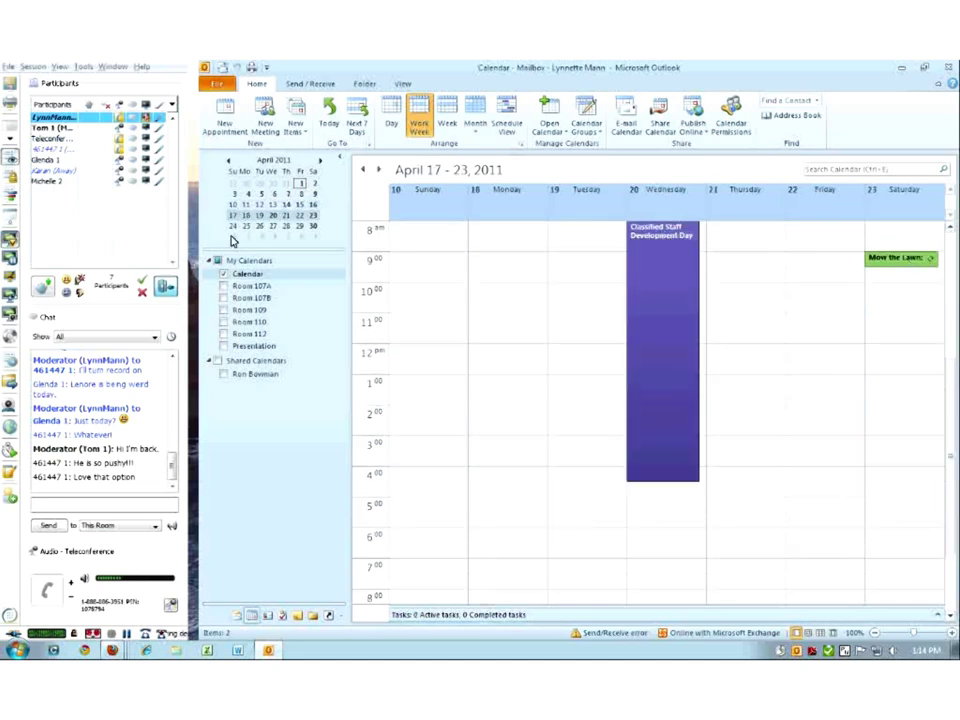
pyautogui.click(232, 227)
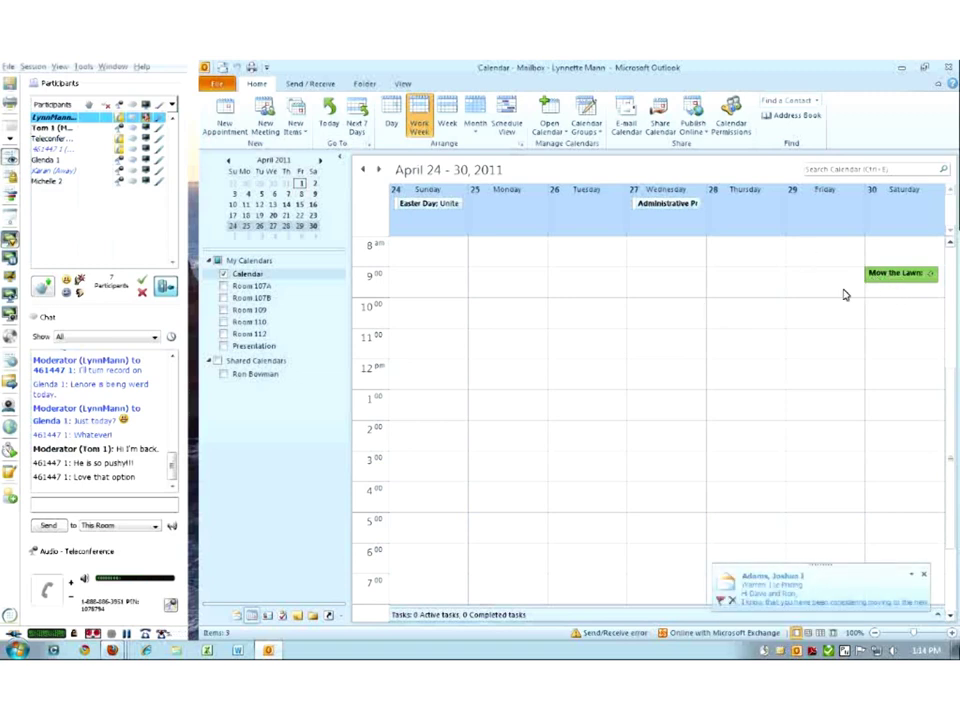
# - Delete only the April 30 Mow the Lawn occurrence, keeping the series
pyautogui.click(883, 278)
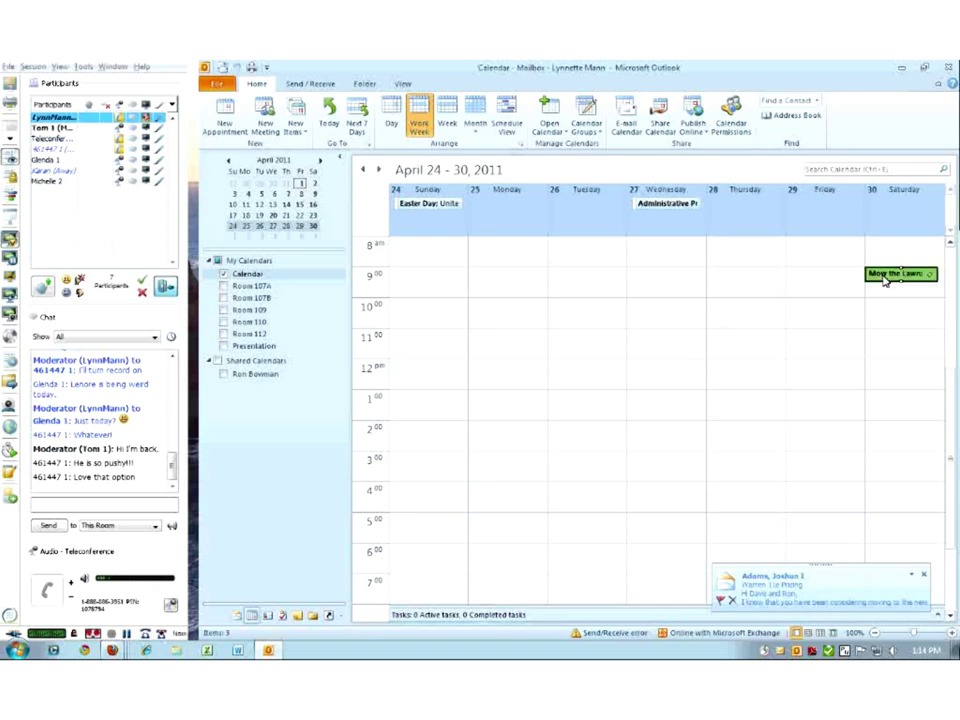
pyautogui.press('Delete')
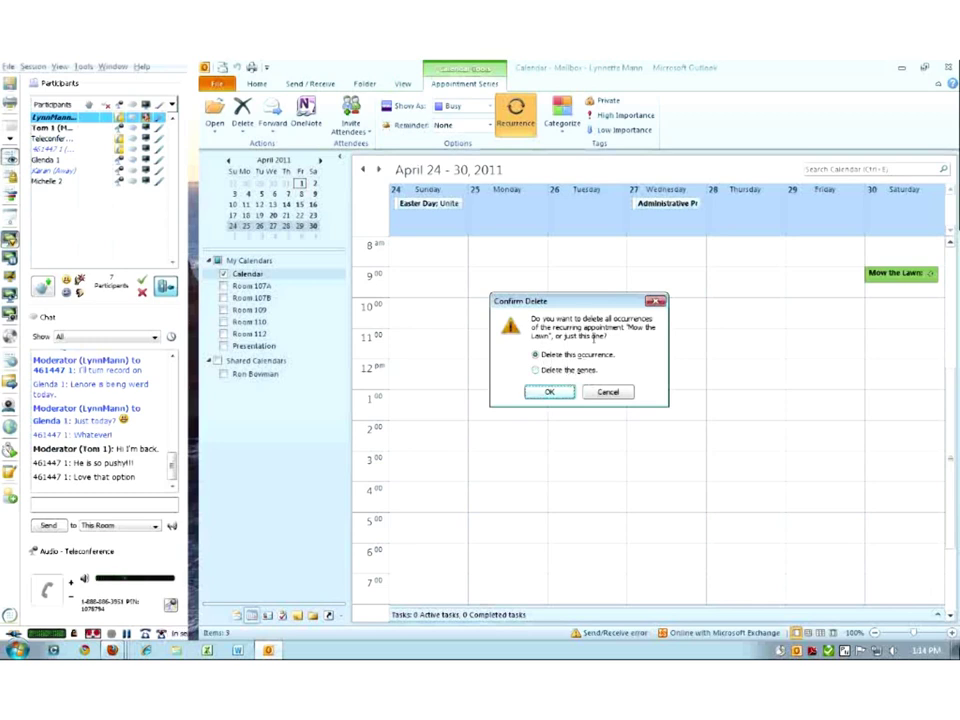
pyautogui.click(551, 393)
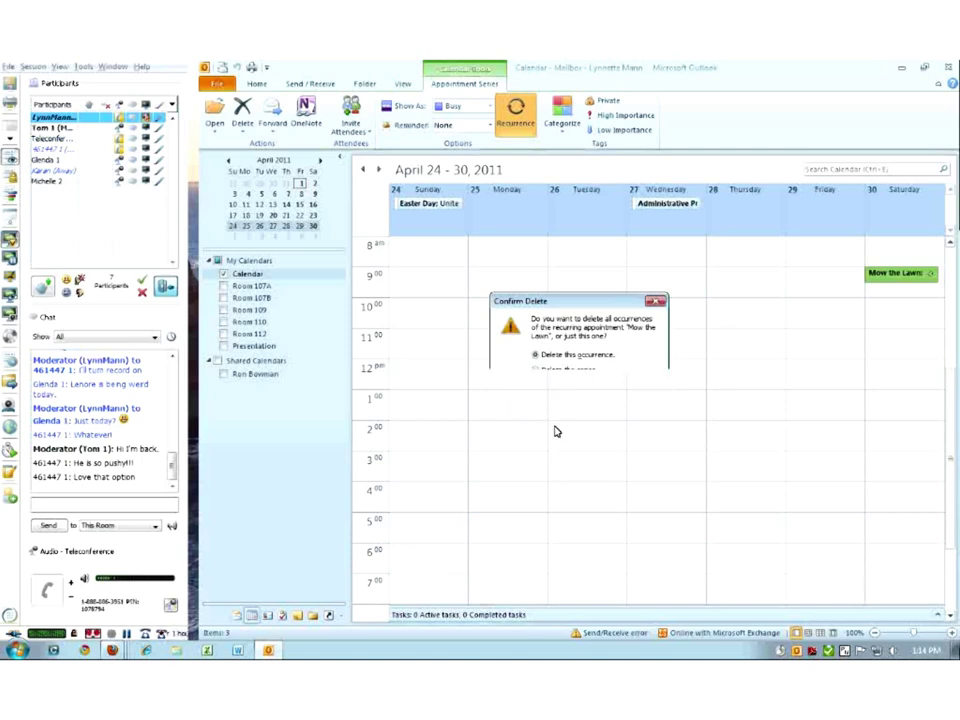
# - Check the neighbouring weeks still show Mow the Lawn, including Saturday May 7
pyautogui.click(312, 218)
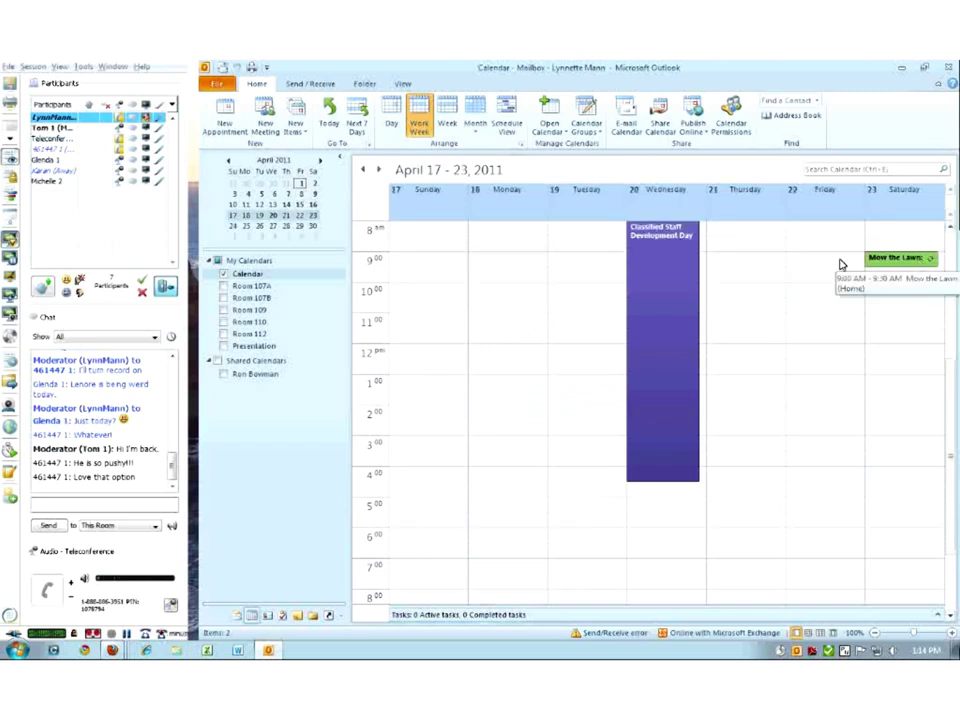
pyautogui.click(280, 227)
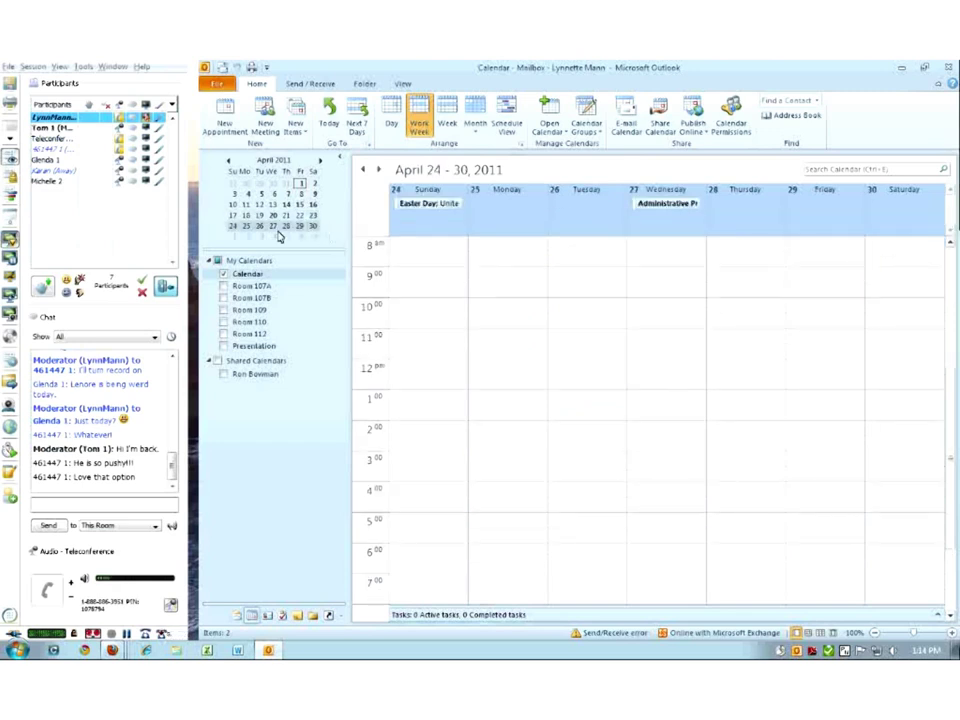
pyautogui.click(313, 237)
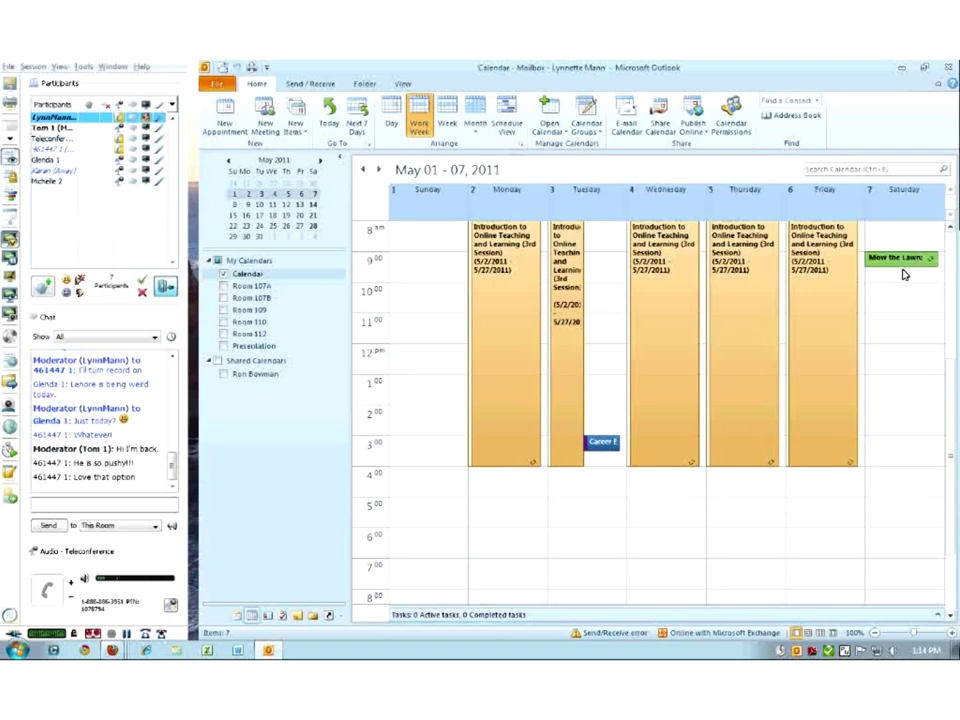